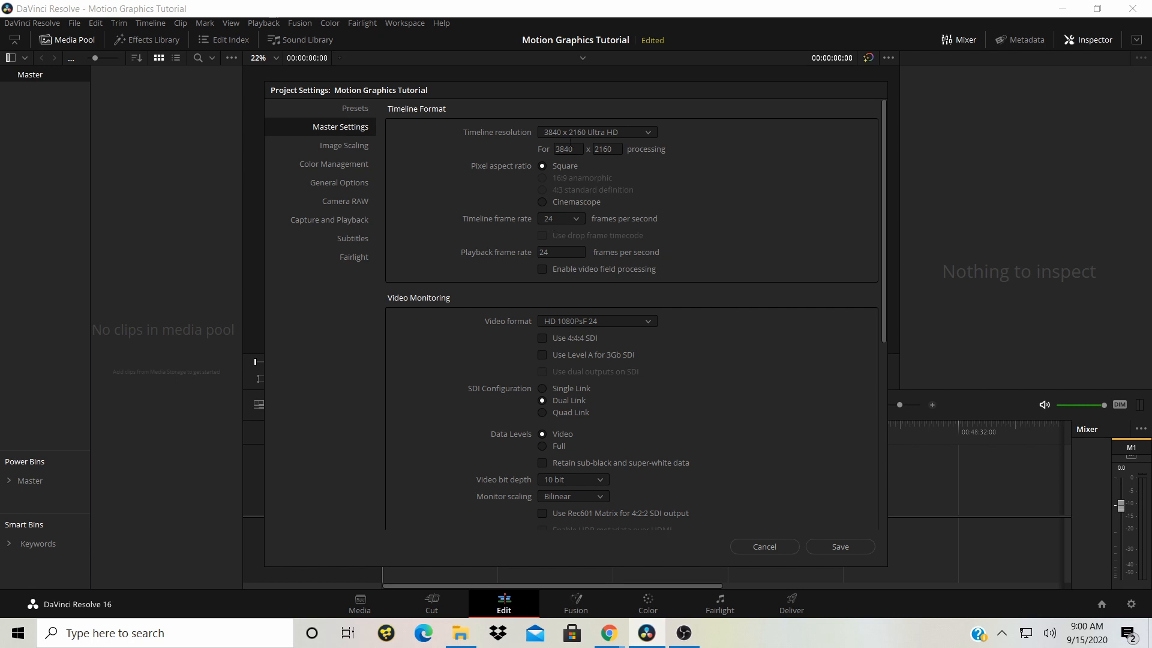
Set the project's timeline resolution to 1920 x 1080 HD and save the project settings
{"action": "left_click", "coordinate": [574, 131]}
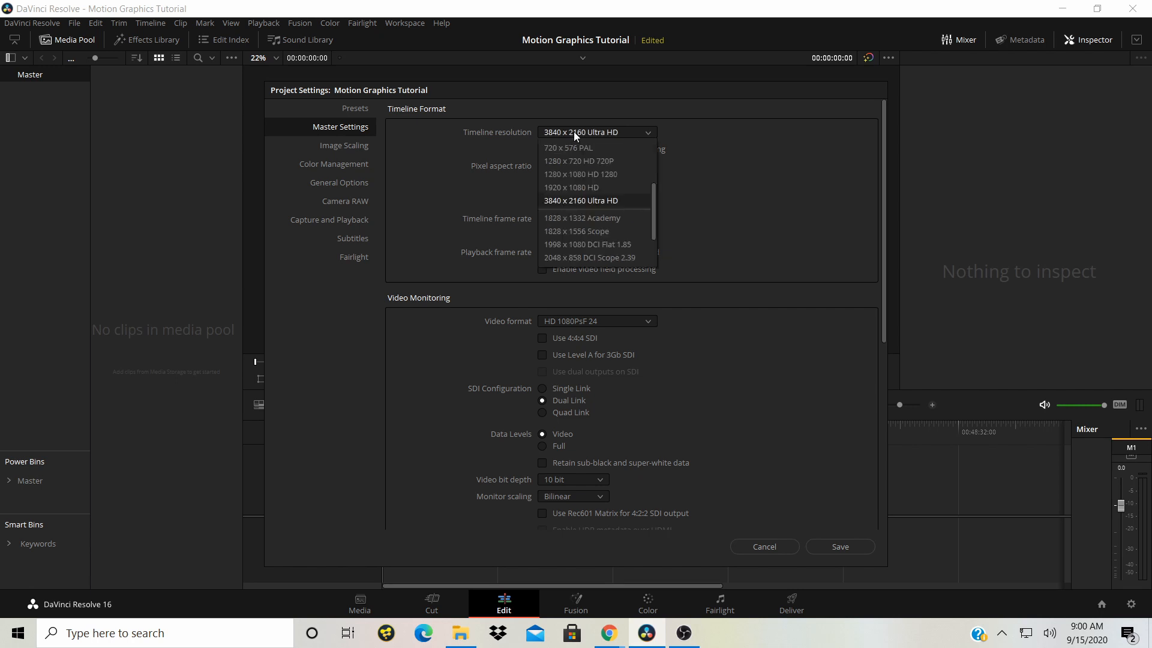
{"action": "left_click", "coordinate": [555, 189]}
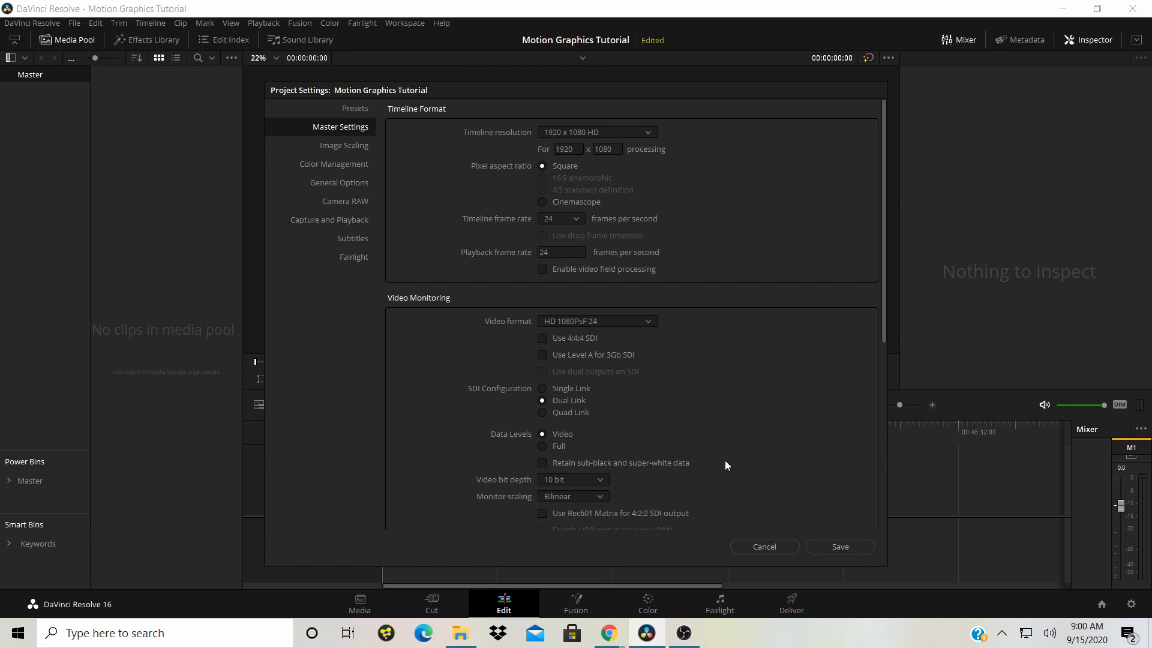
{"action": "left_click", "coordinate": [851, 552]}
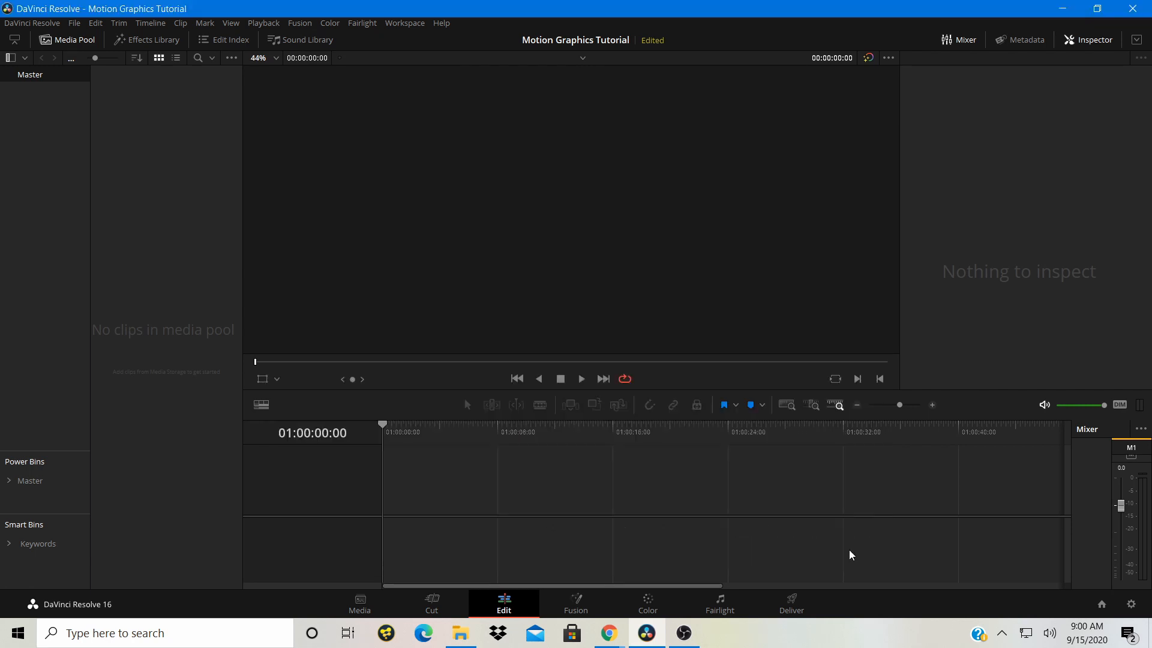
Create a new Fusion composition clip with a duration of 00:00:09:00, keeping the suggested clip name and frame rate
{"action": "right_click", "coordinate": [159, 193]}
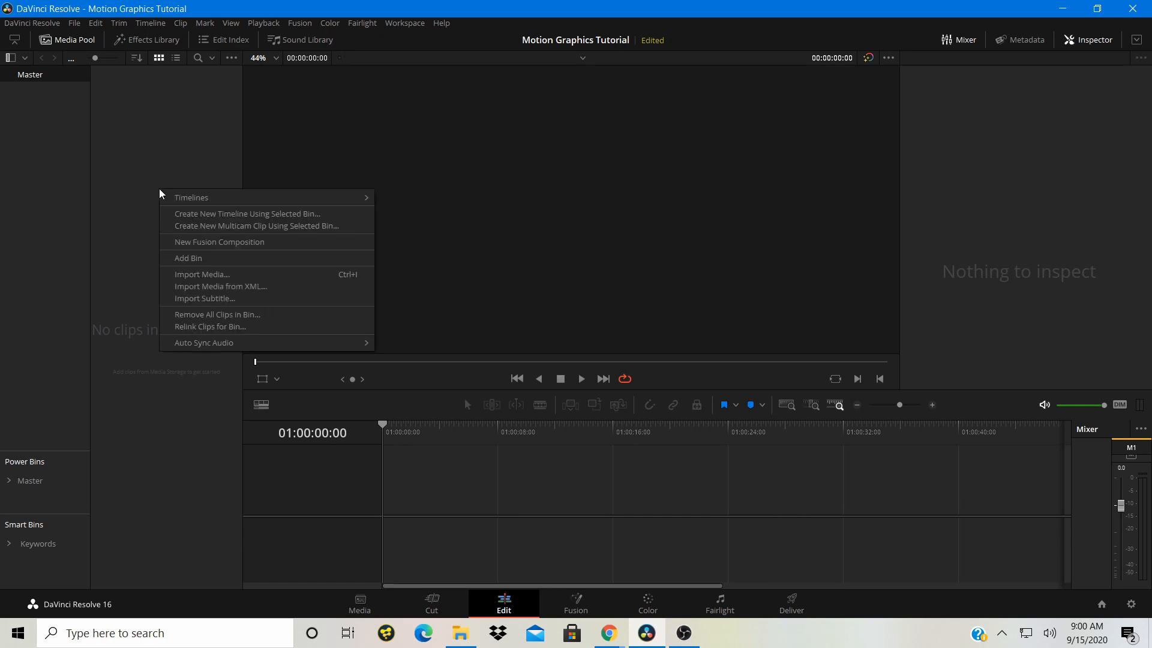
{"action": "left_click", "coordinate": [227, 243]}
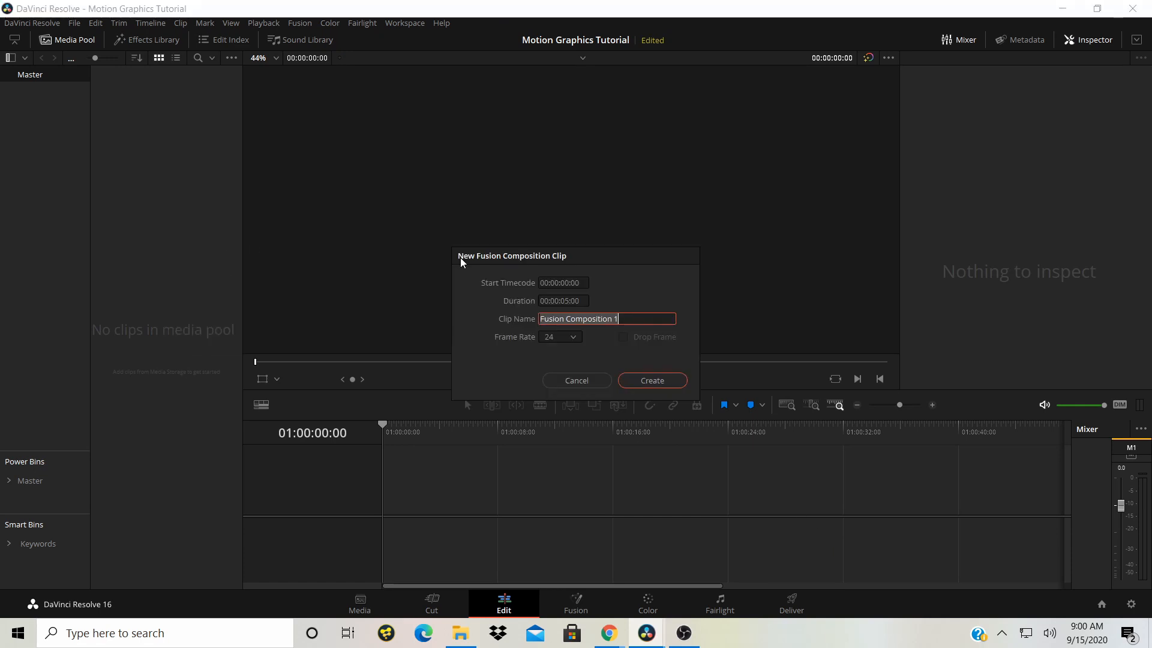
{"action": "left_click", "coordinate": [575, 300]}
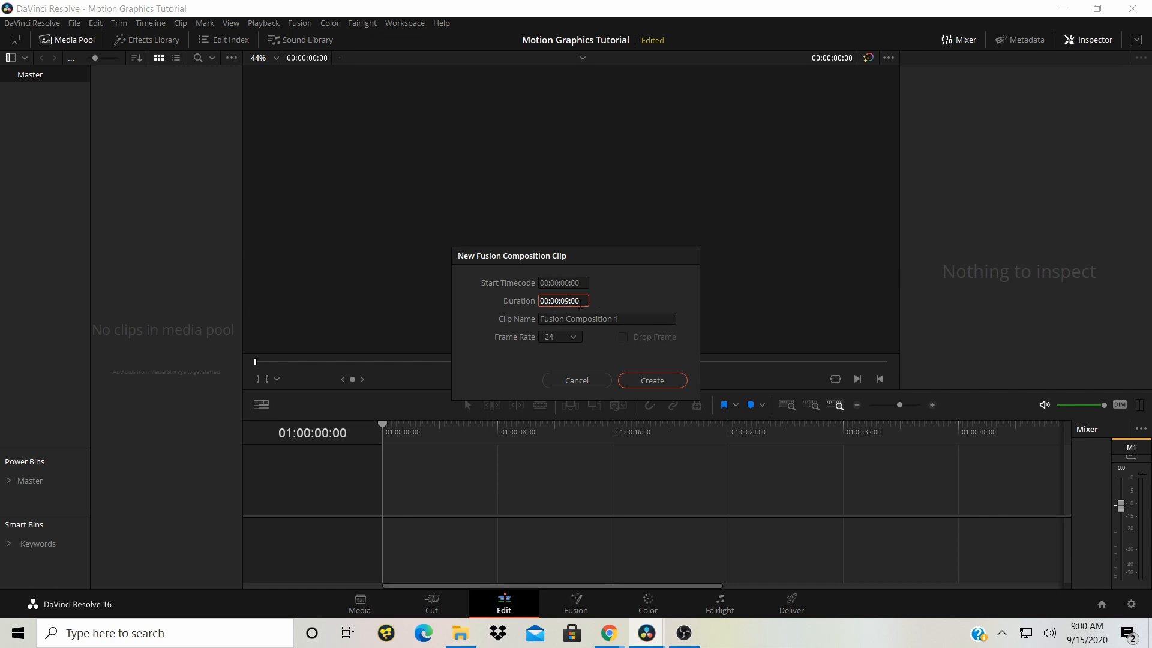
{"action": "left_click", "coordinate": [659, 382]}
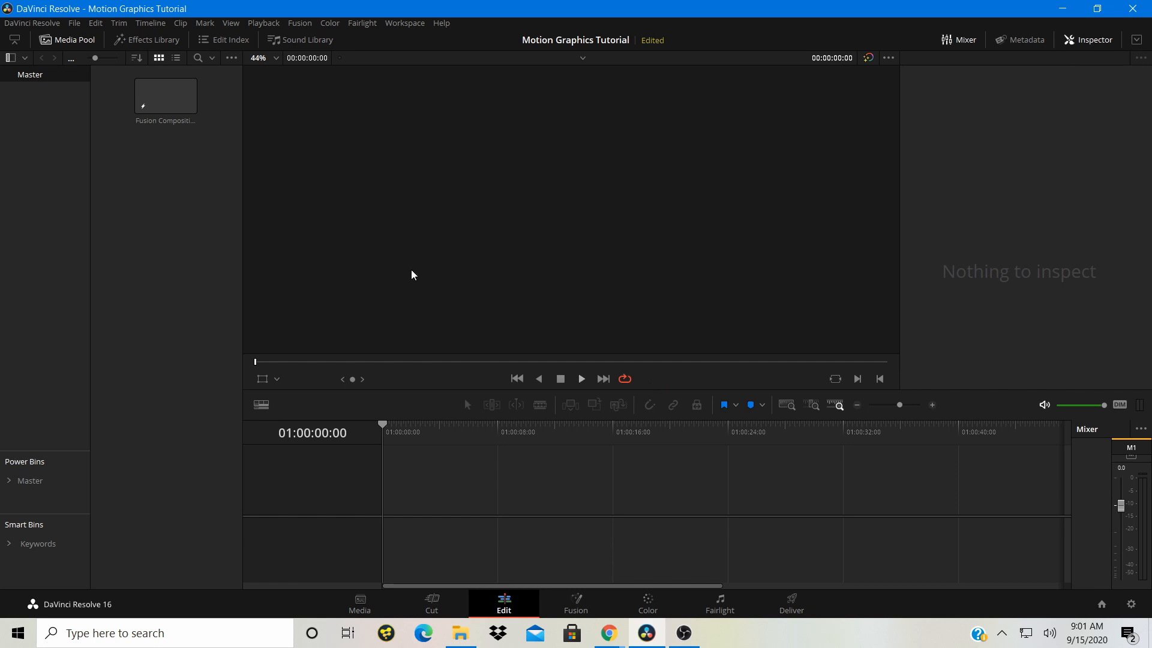
Place the Fusion composition at the start of a new timeline, select it and park the playhead at 01:00:04:00
{"action": "left_click_drag", "start_coordinate": [169, 105], "coordinate": [384, 495]}
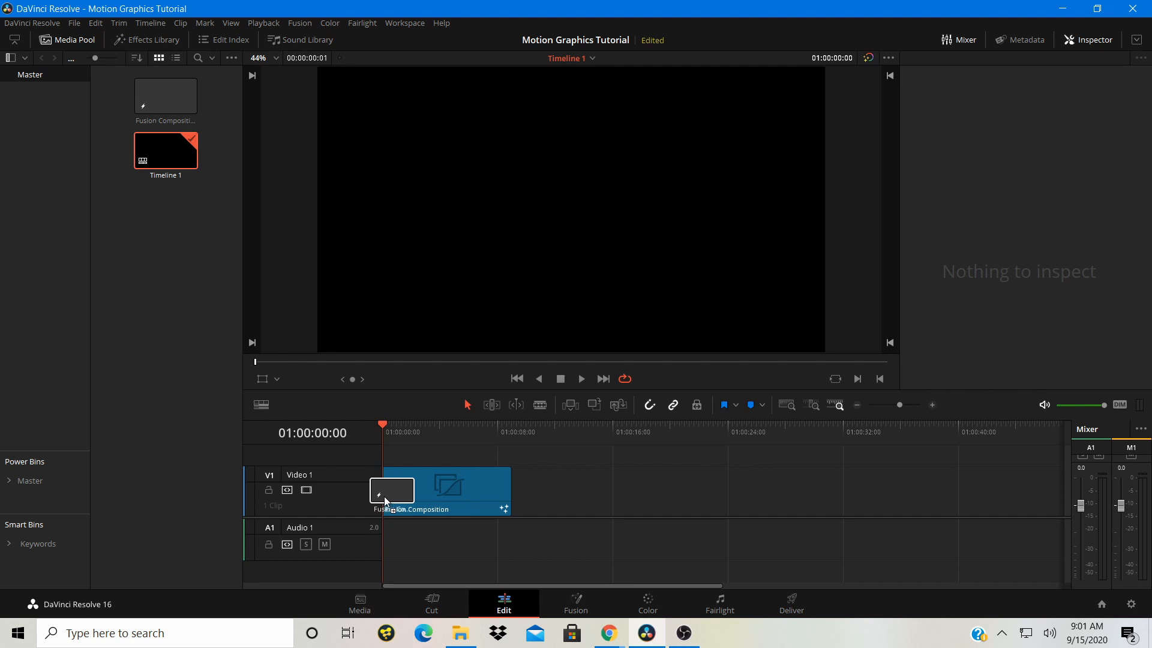
{"action": "left_click", "coordinate": [422, 487]}
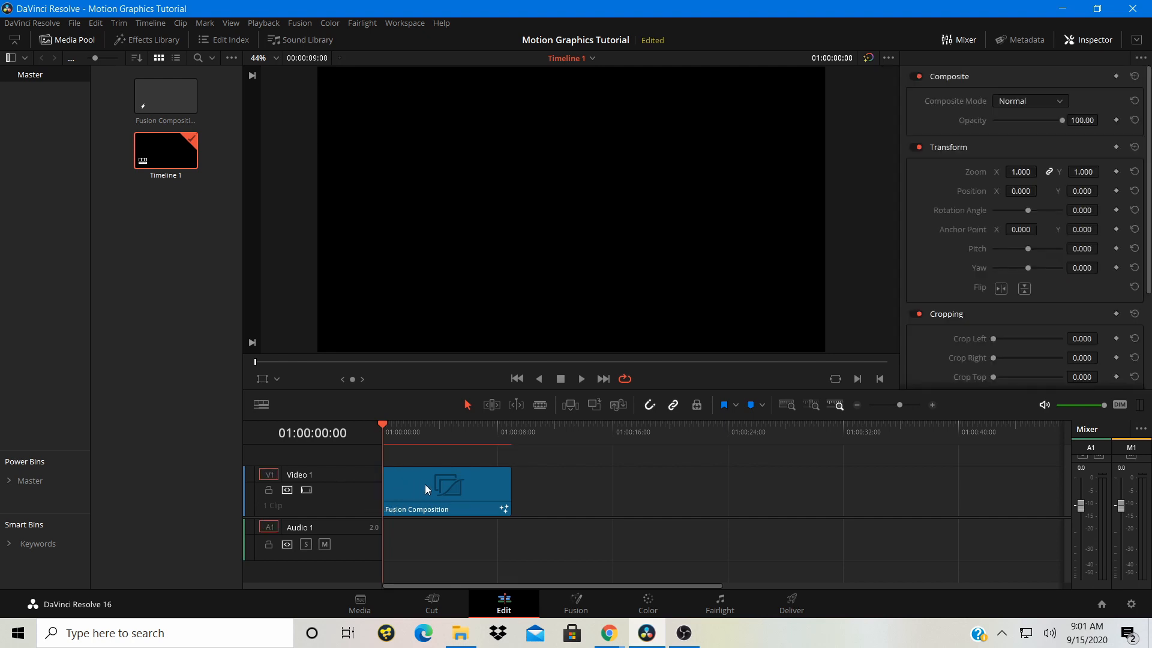
{"action": "left_click", "coordinate": [439, 429]}
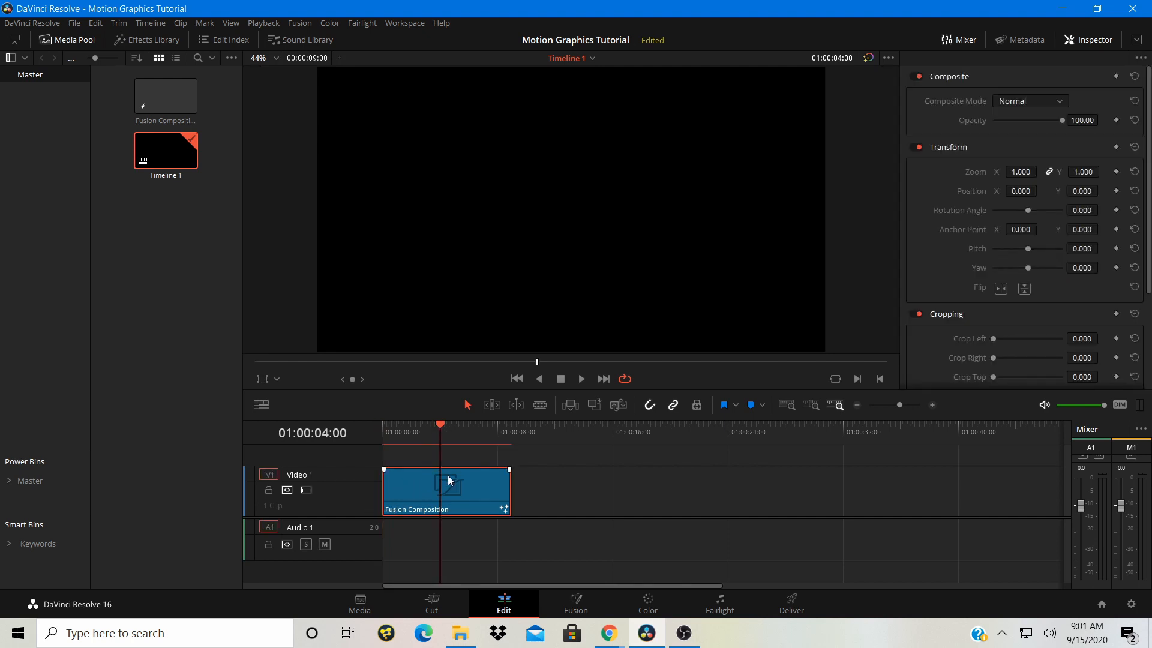
Open the composition on the Fusion page and move the MediaOut1 node to the lower right of the node graph
{"action": "left_click", "coordinate": [584, 602]}
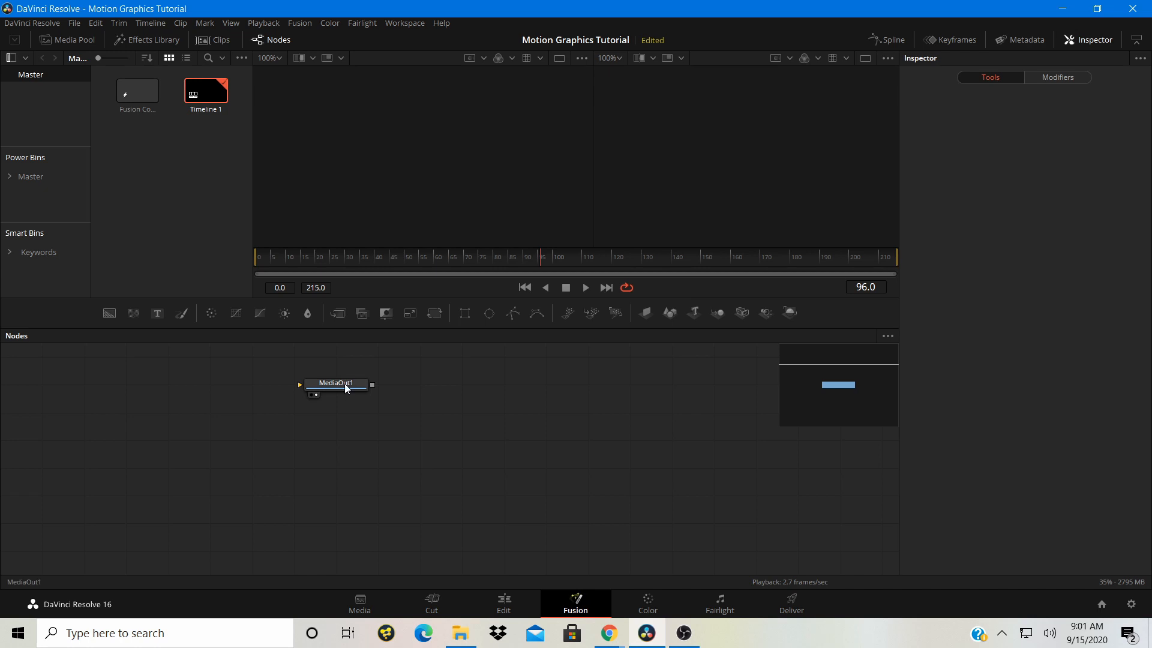
{"action": "left_click_drag", "start_coordinate": [337, 386], "coordinate": [802, 537]}
{"action": "left_click", "coordinate": [802, 537]}
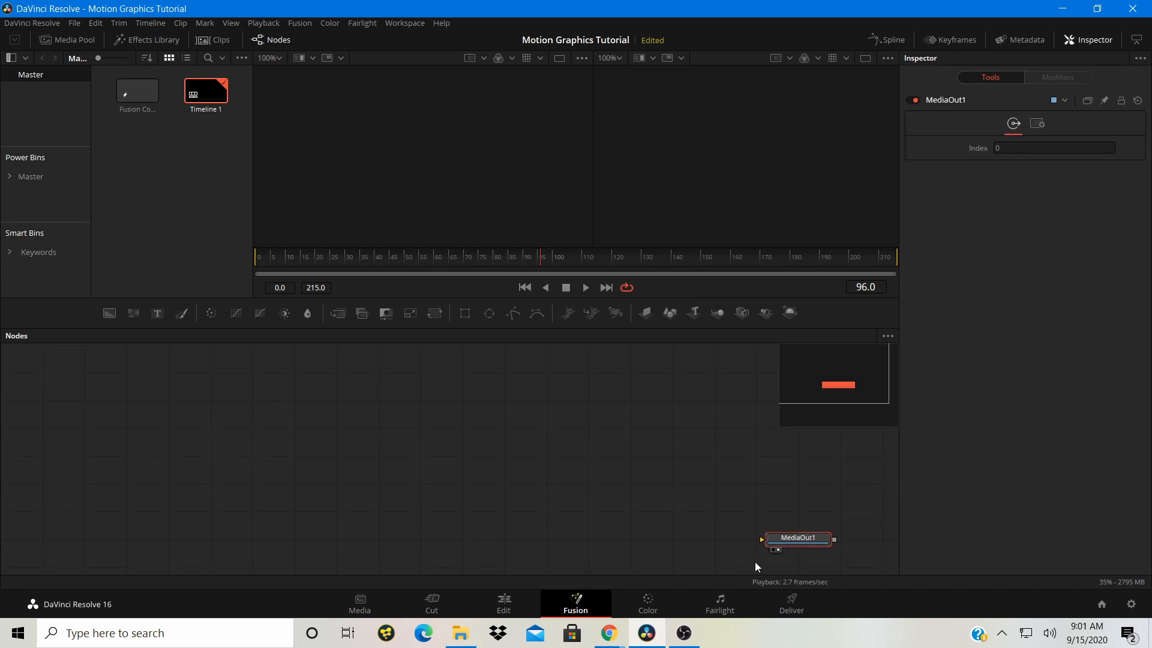
Check the node graph's tool arrangement setting and its pipe style option
{"action": "right_click", "coordinate": [346, 385]}
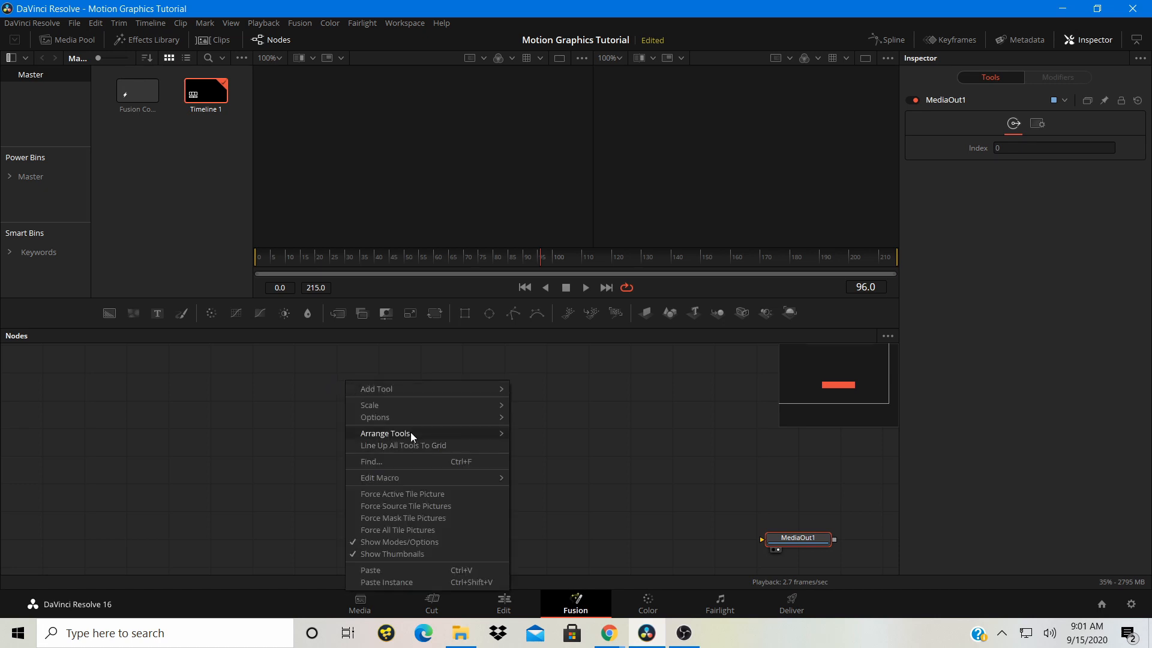
{"action": "mouse_move", "coordinate": [411, 433]}
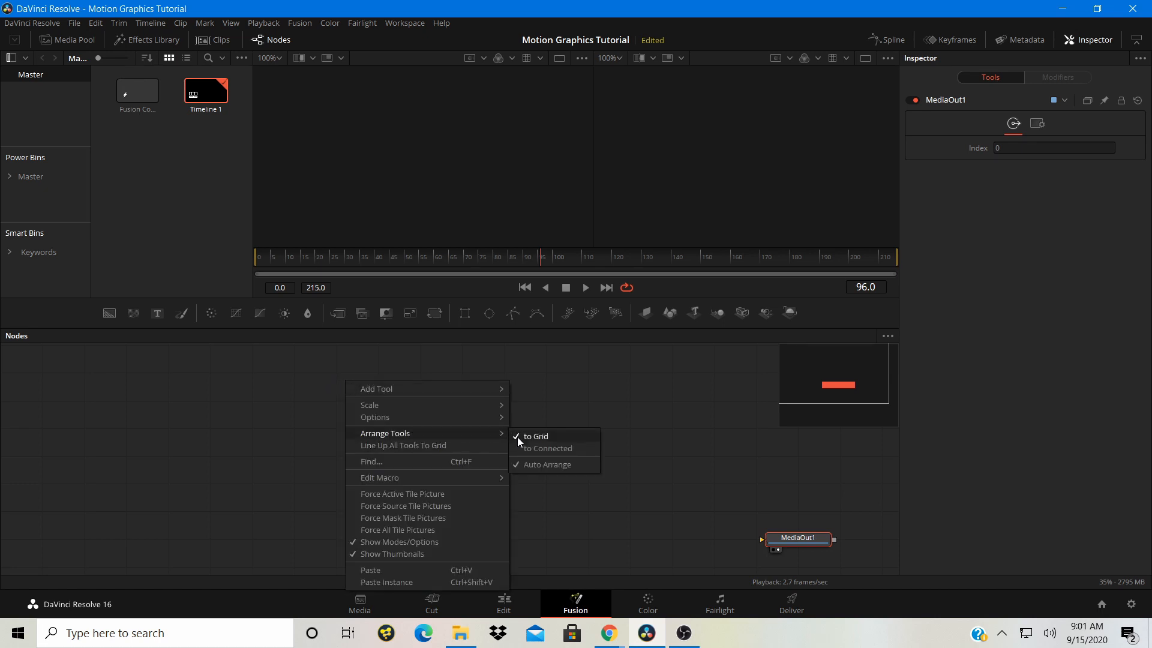
{"action": "mouse_move", "coordinate": [455, 417]}
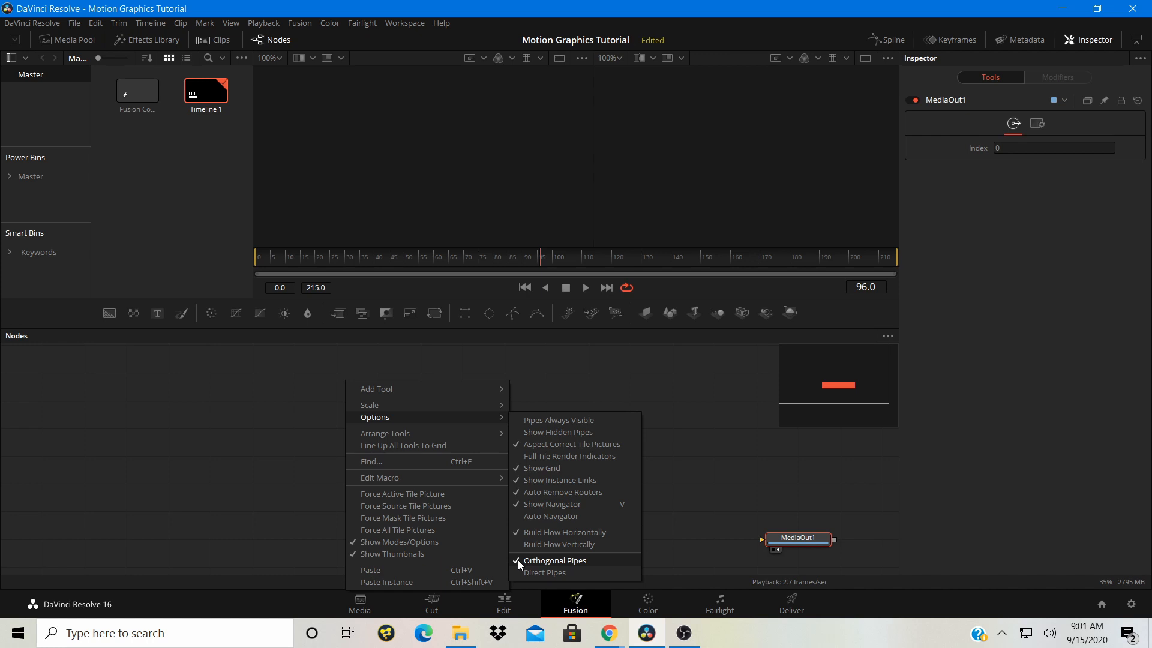
{"action": "left_click", "coordinate": [257, 419]}
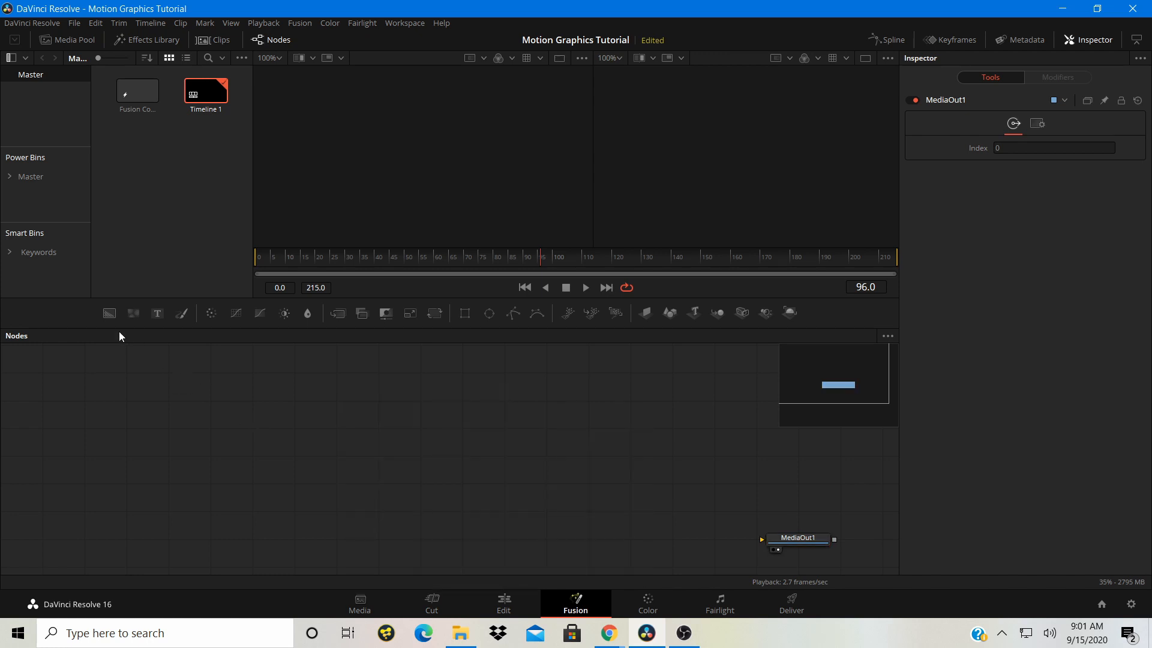
Add a Background node to the node graph and show it in a single viewer, keeping the node graph visible
{"action": "left_click_drag", "start_coordinate": [105, 318], "coordinate": [404, 491]}
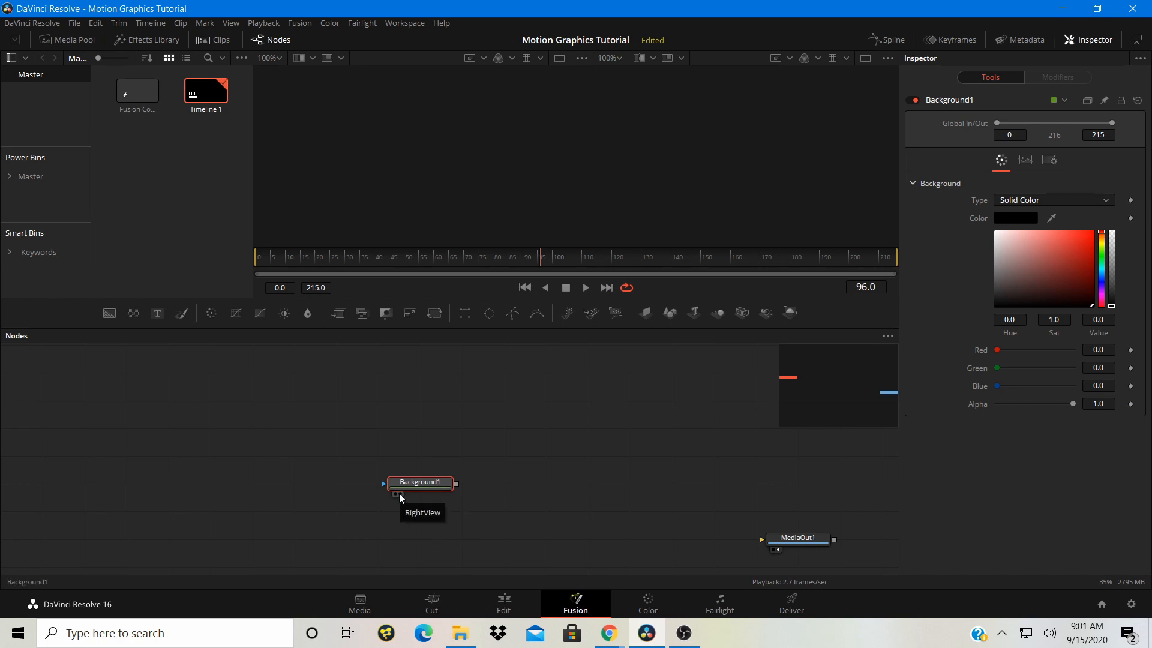
{"action": "left_click", "coordinate": [399, 494]}
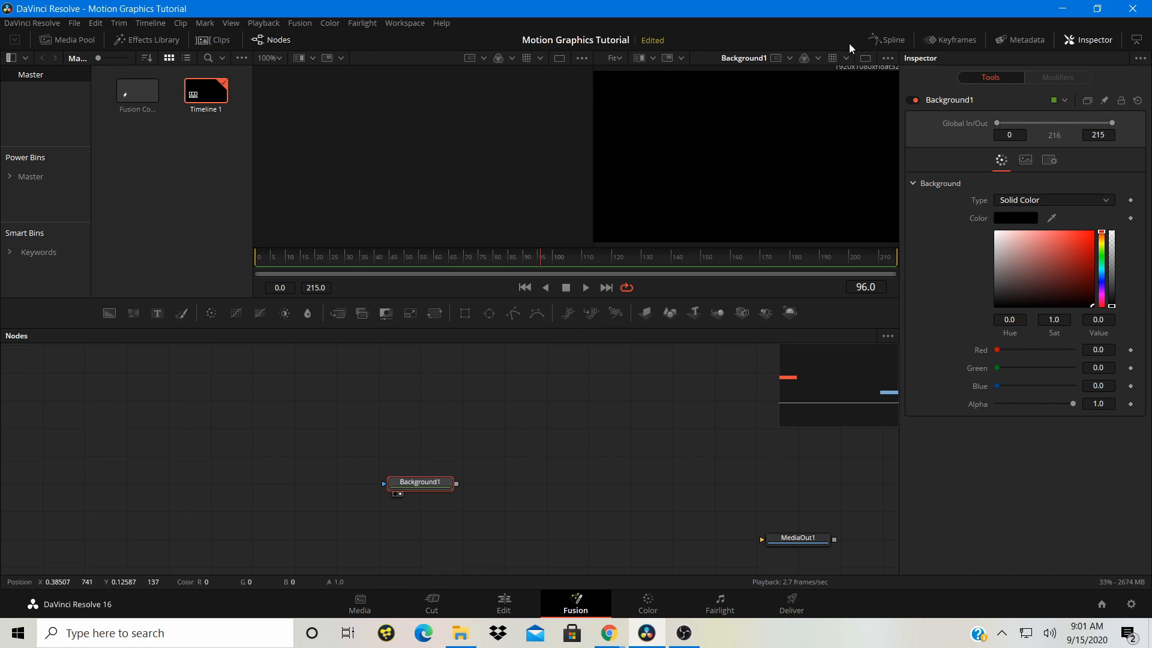
{"action": "left_click", "coordinate": [867, 59]}
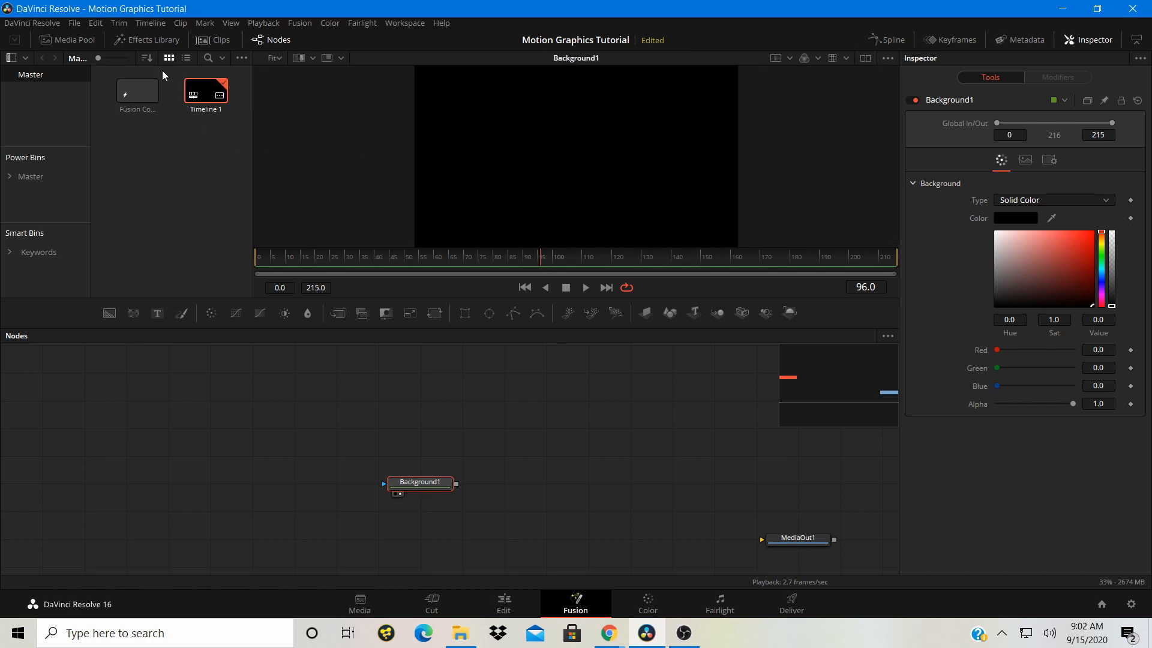
{"action": "left_click", "coordinate": [261, 40]}
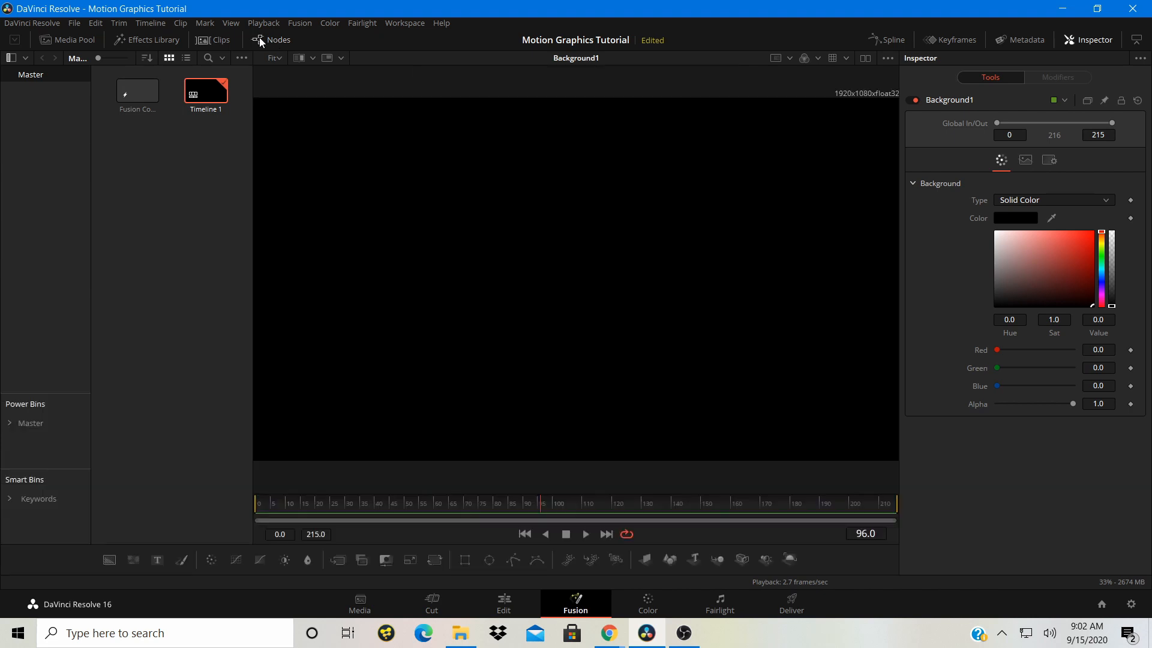
{"action": "left_click", "coordinate": [259, 39]}
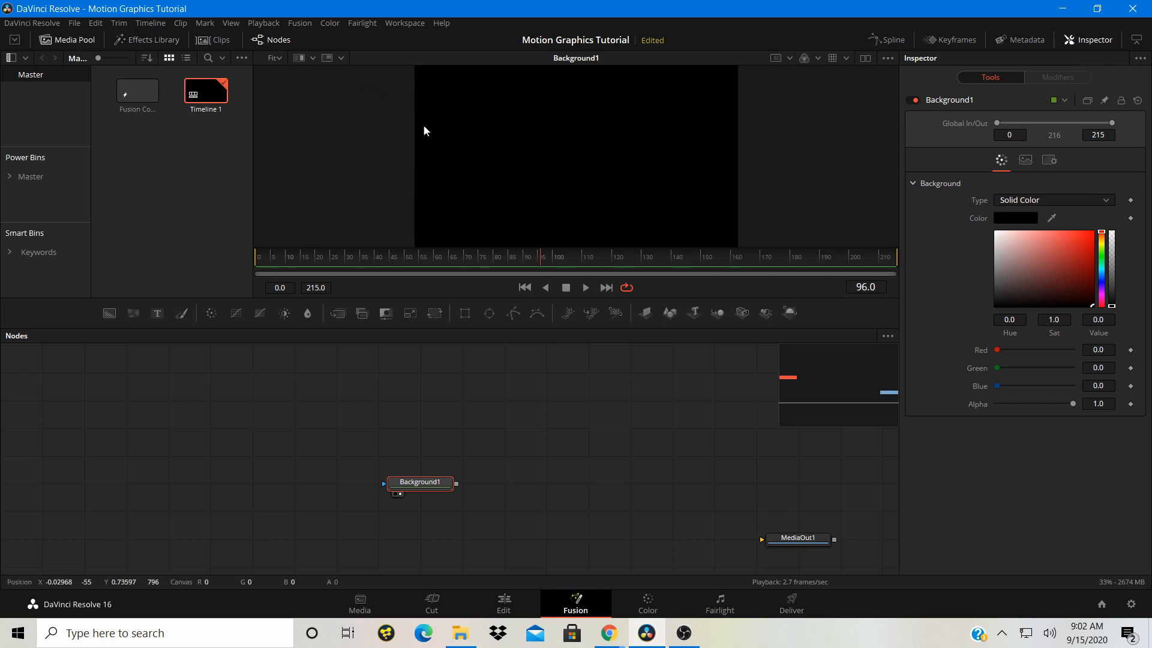
Go to frame 0 and set Background1's colour to a red with saturation 0.831 and value 0.85
{"action": "left_click", "coordinate": [1093, 232]}
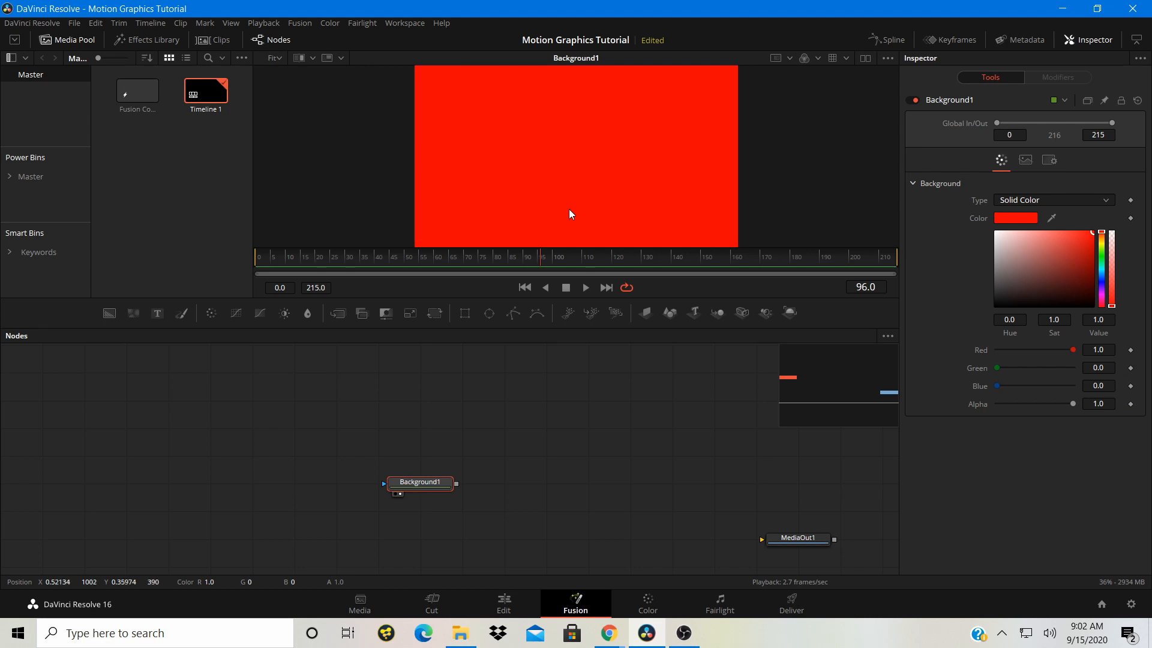
{"action": "left_click_drag", "start_coordinate": [300, 259], "coordinate": [226, 256]}
{"action": "left_click", "coordinate": [1063, 239]}
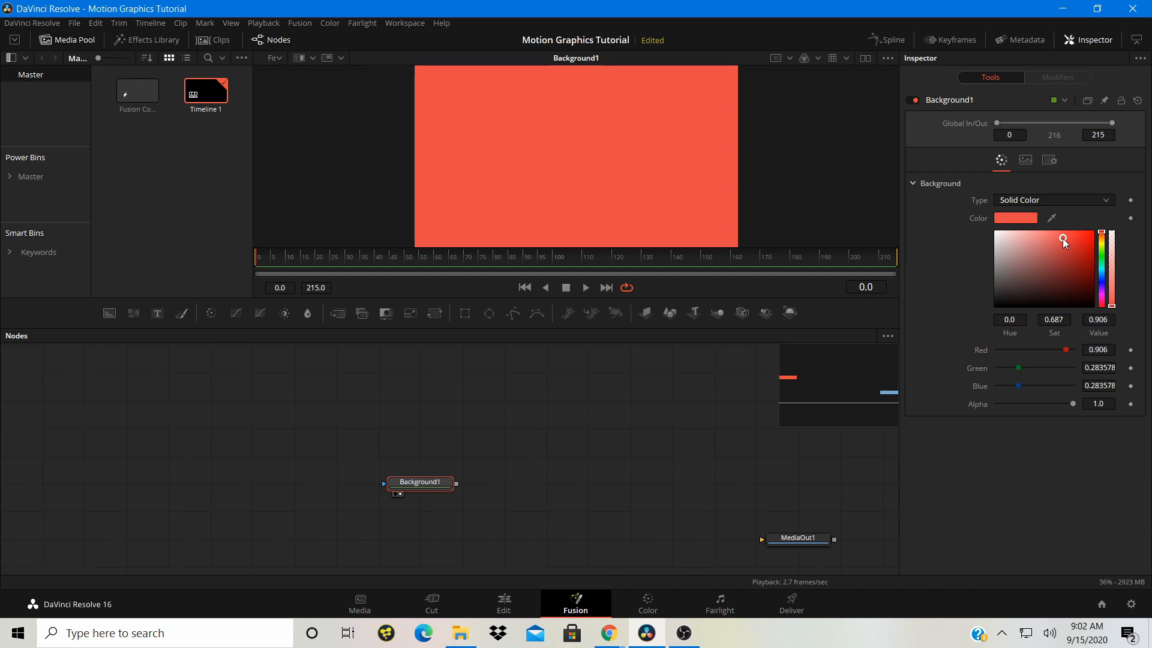
{"action": "mouse_move", "coordinate": [1064, 238]}
{"action": "left_mouse_down"}
{"action": "mouse_move", "coordinate": [1061, 204]}
{"action": "mouse_move", "coordinate": [1100, 204]}
{"action": "mouse_move", "coordinate": [1127, 231]}
{"action": "mouse_move", "coordinate": [1106, 268]}
{"action": "mouse_move", "coordinate": [1074, 250]}
{"action": "left_mouse_up"}
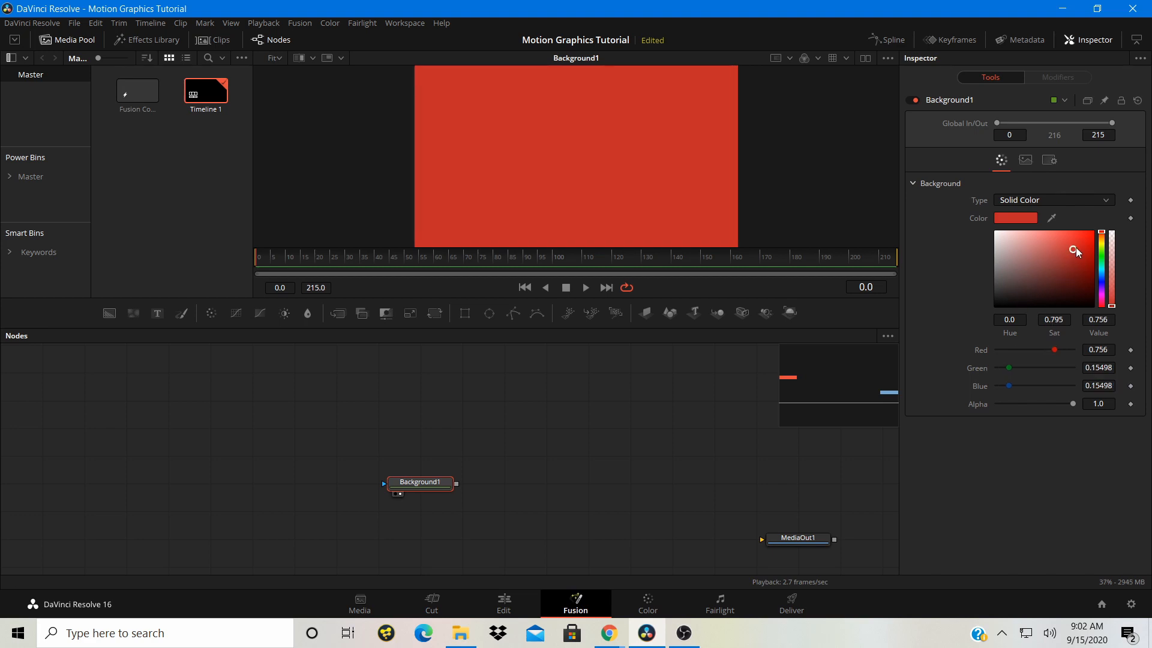
{"action": "left_click_drag", "start_coordinate": [1075, 247], "coordinate": [1130, 205]}
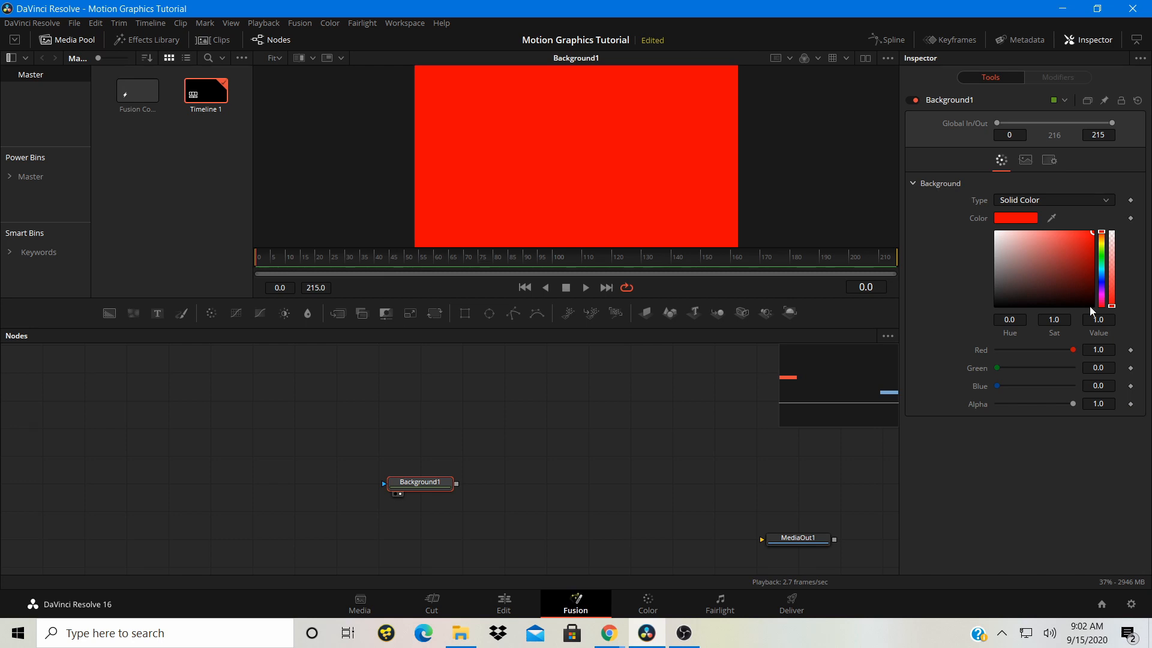
{"action": "left_click", "coordinate": [1081, 237]}
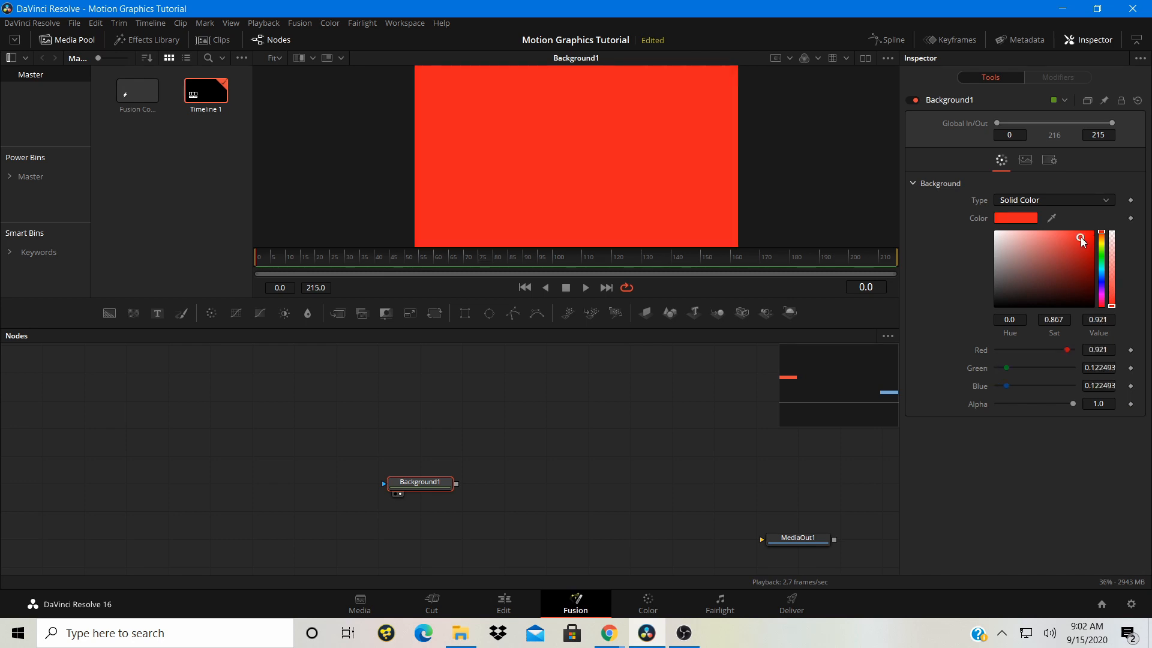
{"action": "left_click_drag", "start_coordinate": [1081, 236], "coordinate": [1078, 243]}
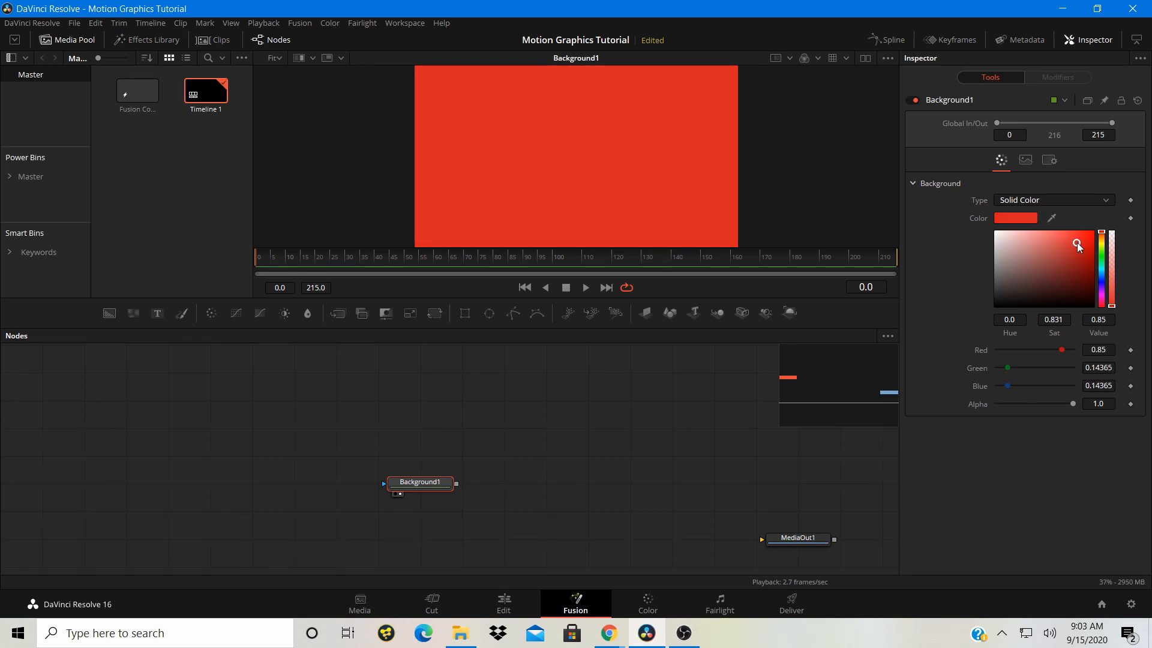
Change Background1 to yellow-green with hue 0.2 and move the node farther from MediaOut1 in the node graph
{"action": "left_click", "coordinate": [1102, 277]}
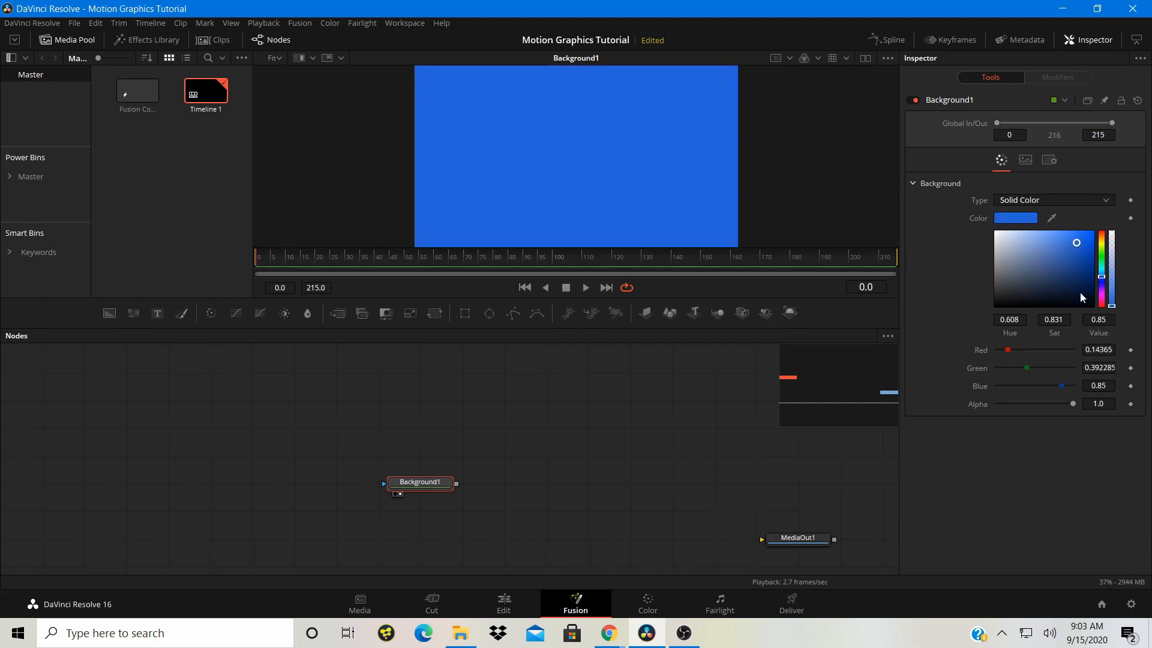
{"action": "left_click", "coordinate": [1101, 245]}
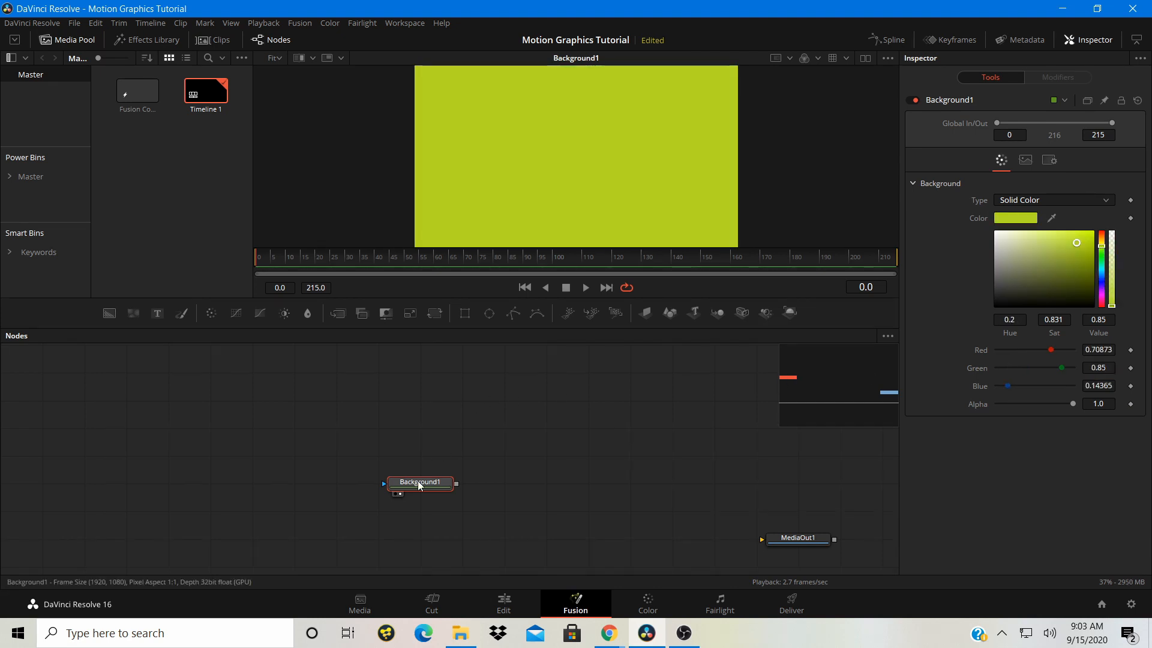
{"action": "left_click_drag", "start_coordinate": [407, 482], "coordinate": [412, 450]}
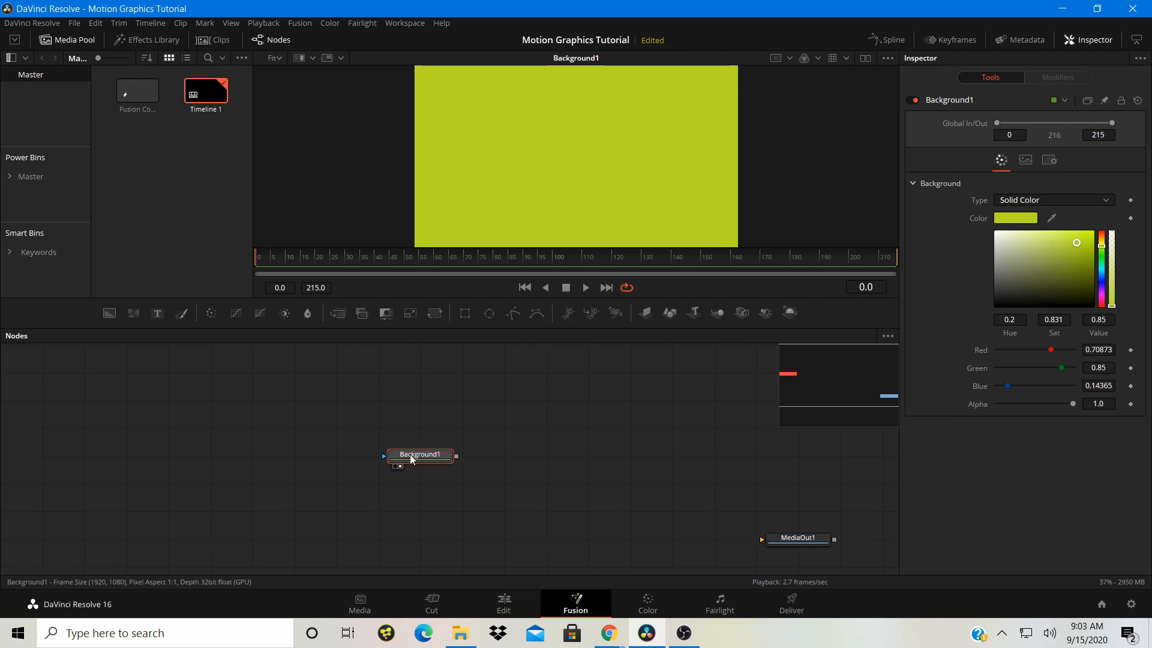
{"action": "left_click_drag", "start_coordinate": [411, 459], "coordinate": [339, 488]}
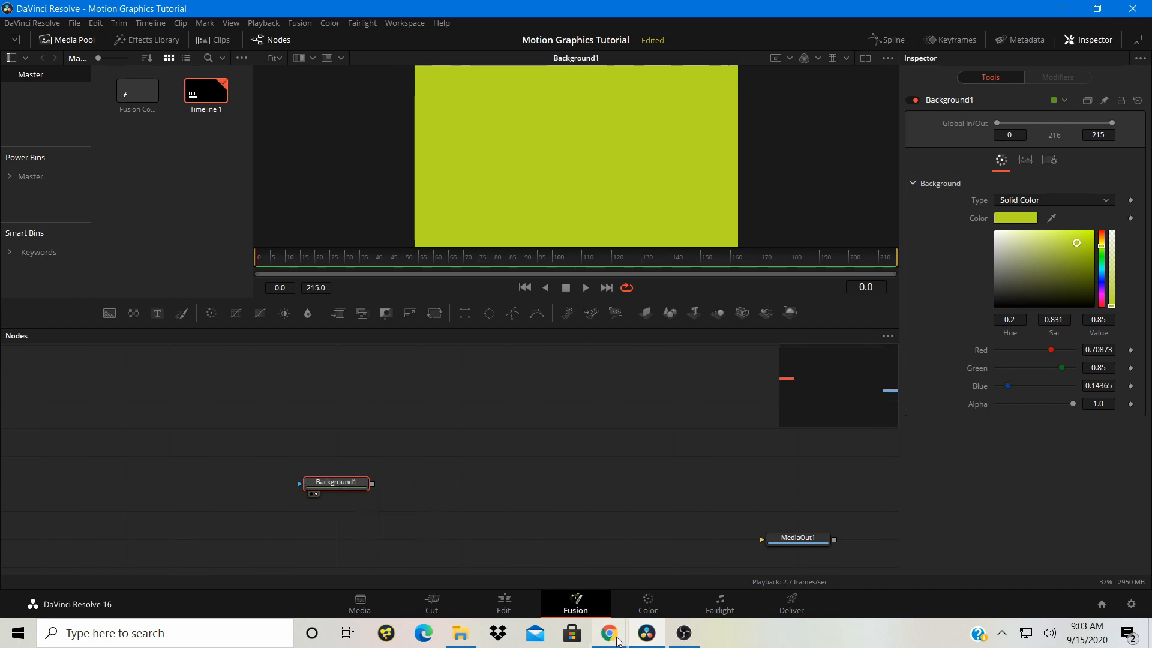
Switch to Chrome and browse the trending colour palettes on Coolors for one that suits the animation
{"action": "mouse_move", "coordinate": [616, 636]}
{"action": "left_click", "coordinate": [527, 570]}
{"action": "scroll", "coordinate": [455, 444], "scroll_direction": "up", "scroll_amount": 3}
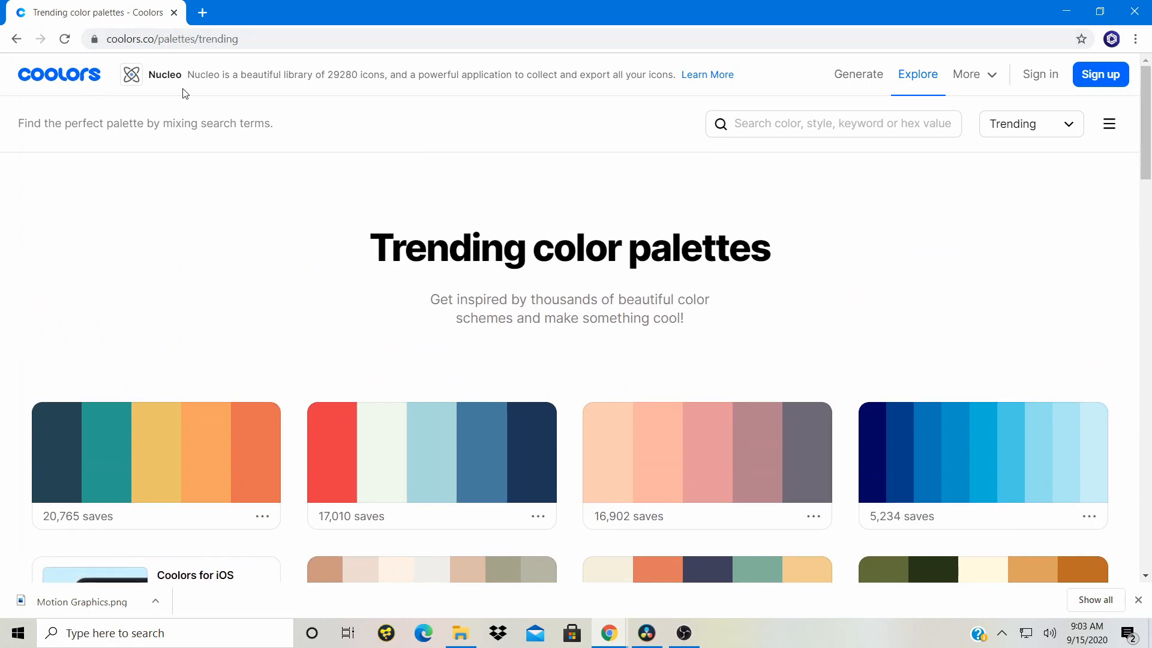
{"action": "scroll", "coordinate": [231, 123], "scroll_direction": "down", "scroll_amount": 1}
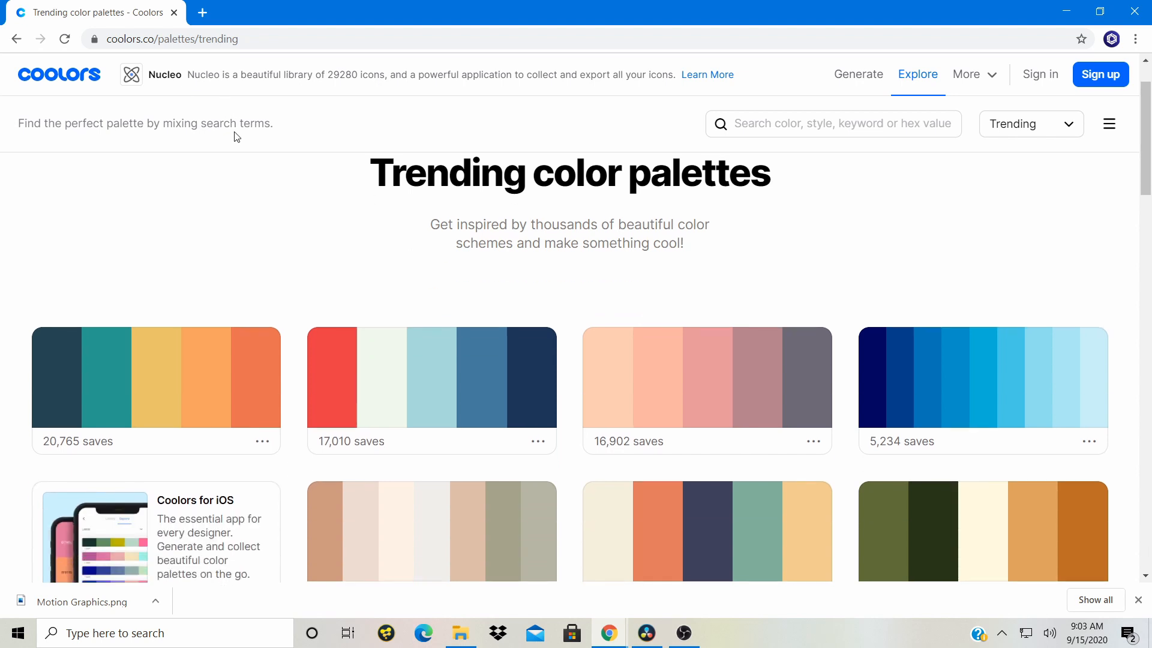
{"action": "scroll", "coordinate": [408, 161], "scroll_direction": "down", "scroll_amount": 1}
{"action": "scroll", "coordinate": [408, 165], "scroll_direction": "down", "scroll_amount": 1}
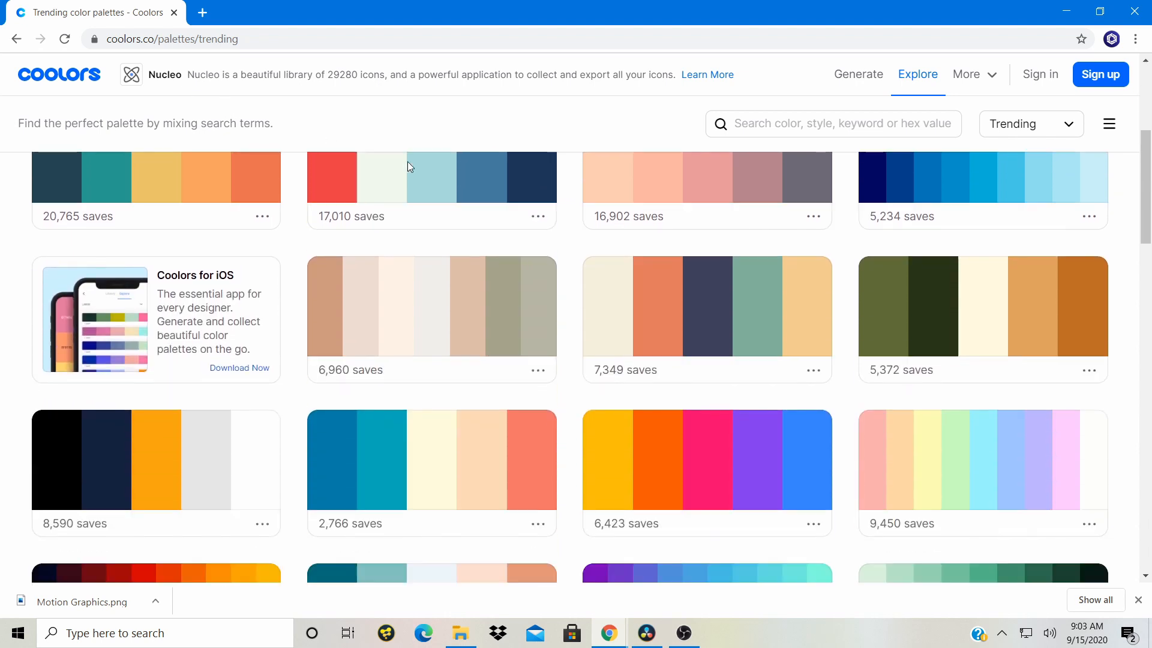
{"action": "scroll", "coordinate": [750, 318], "scroll_direction": "down", "scroll_amount": 3}
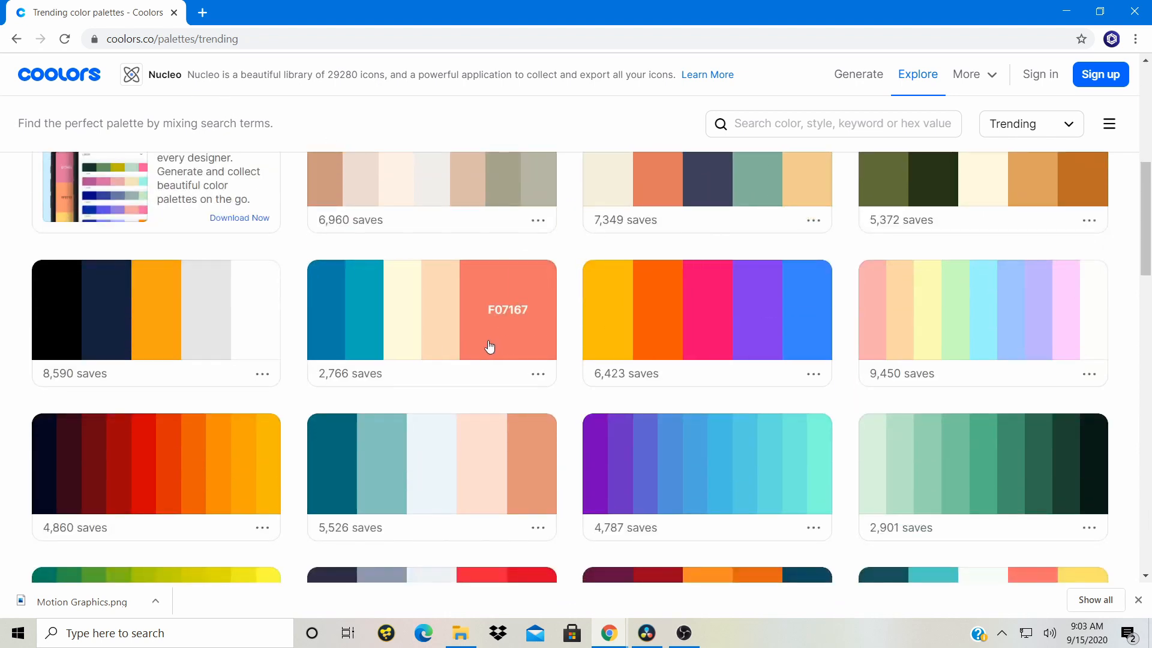
{"action": "scroll", "coordinate": [424, 372], "scroll_direction": "down", "scroll_amount": 2}
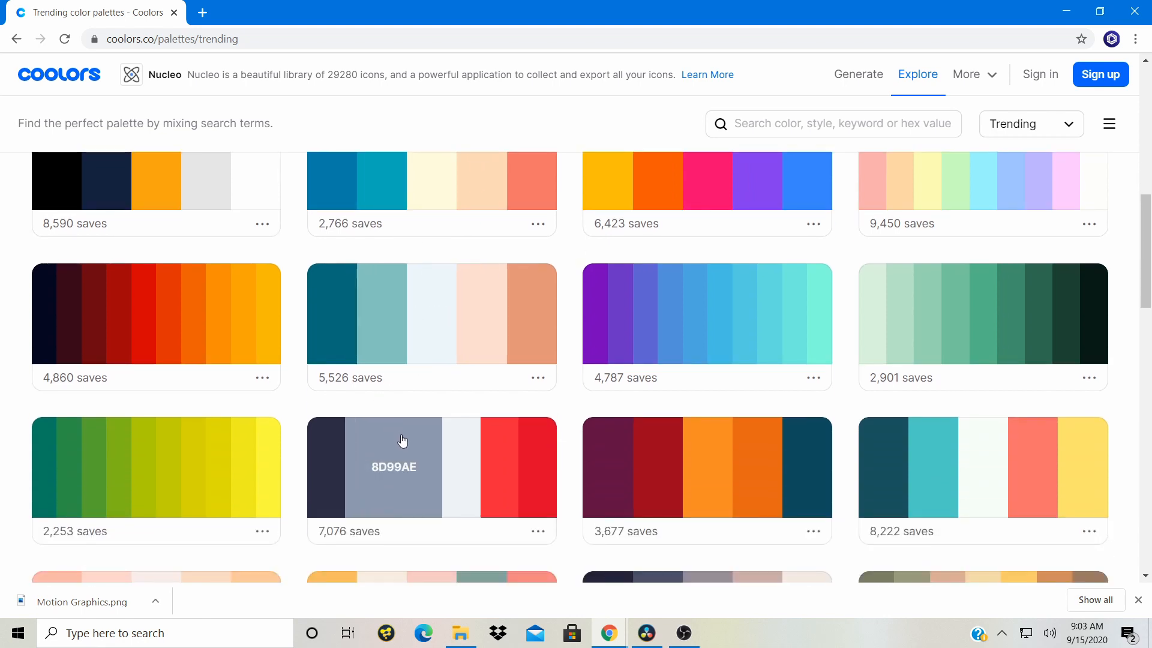
{"action": "scroll", "coordinate": [456, 420], "scroll_direction": "up", "scroll_amount": 3}
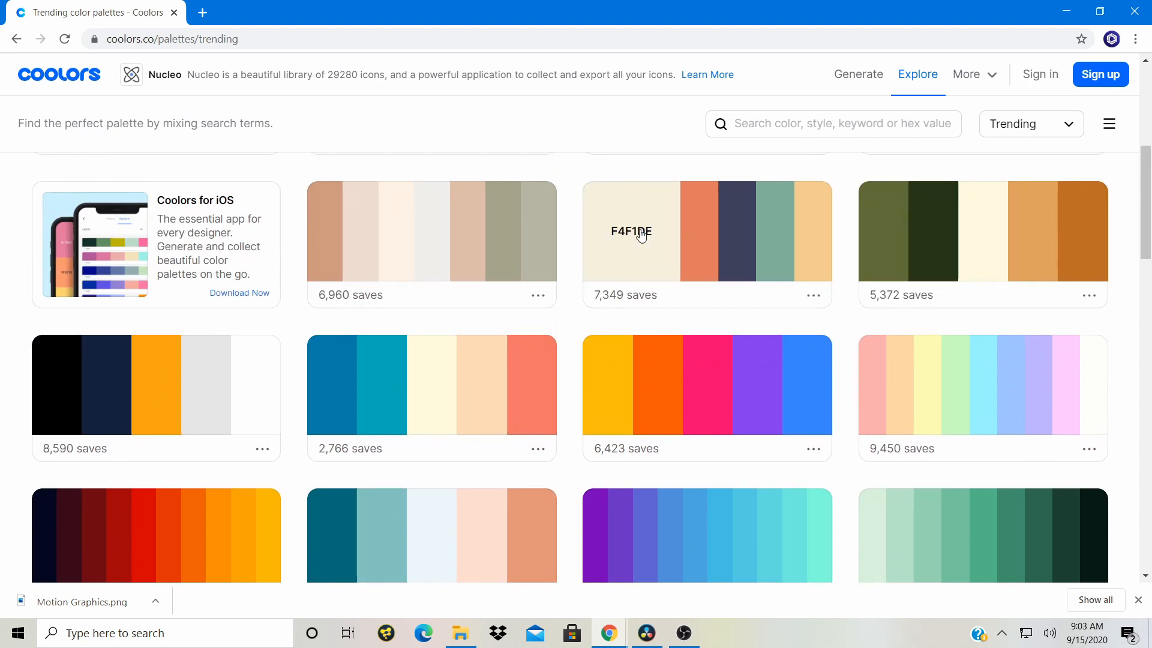
{"action": "scroll", "coordinate": [633, 391], "scroll_direction": "up", "scroll_amount": 3}
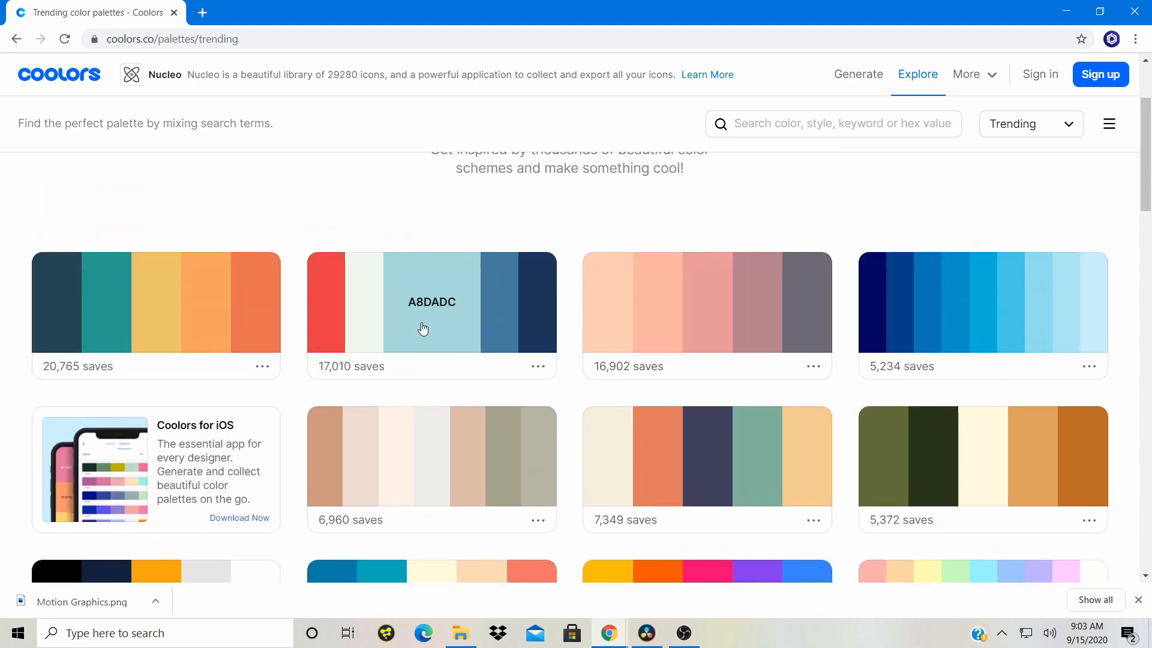
Export the red, off-white, light blue, mid-blue and navy palette as an image titled Palette with HEX colour values
{"action": "left_click", "coordinate": [537, 366]}
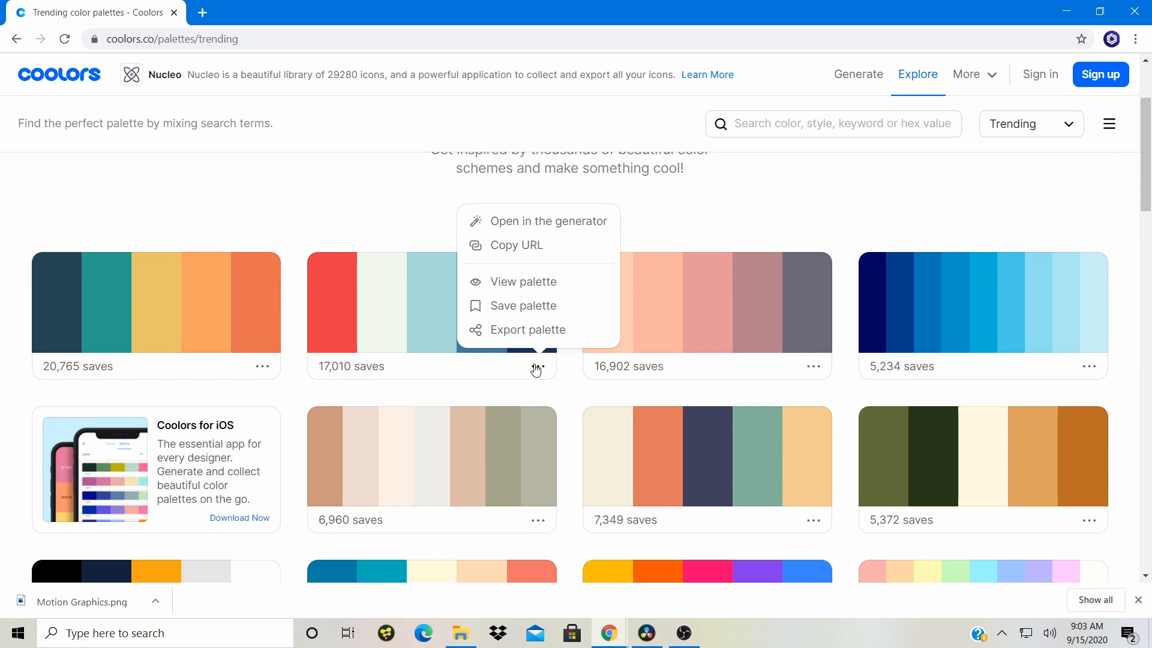
{"action": "left_click", "coordinate": [532, 333]}
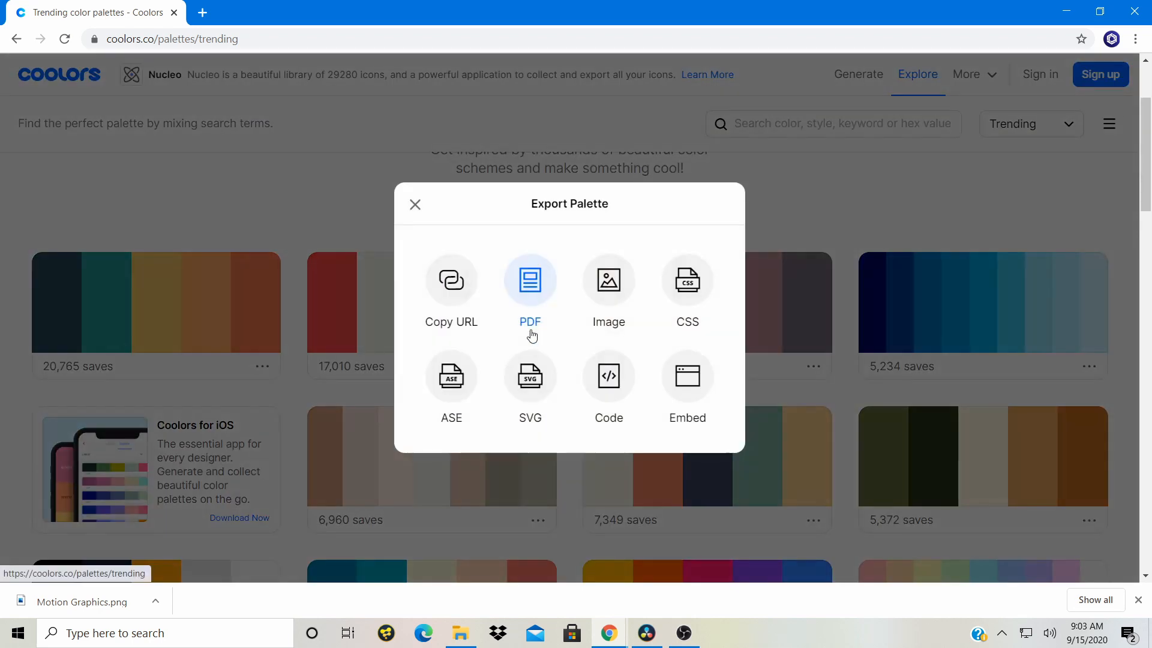
{"action": "left_click", "coordinate": [597, 295]}
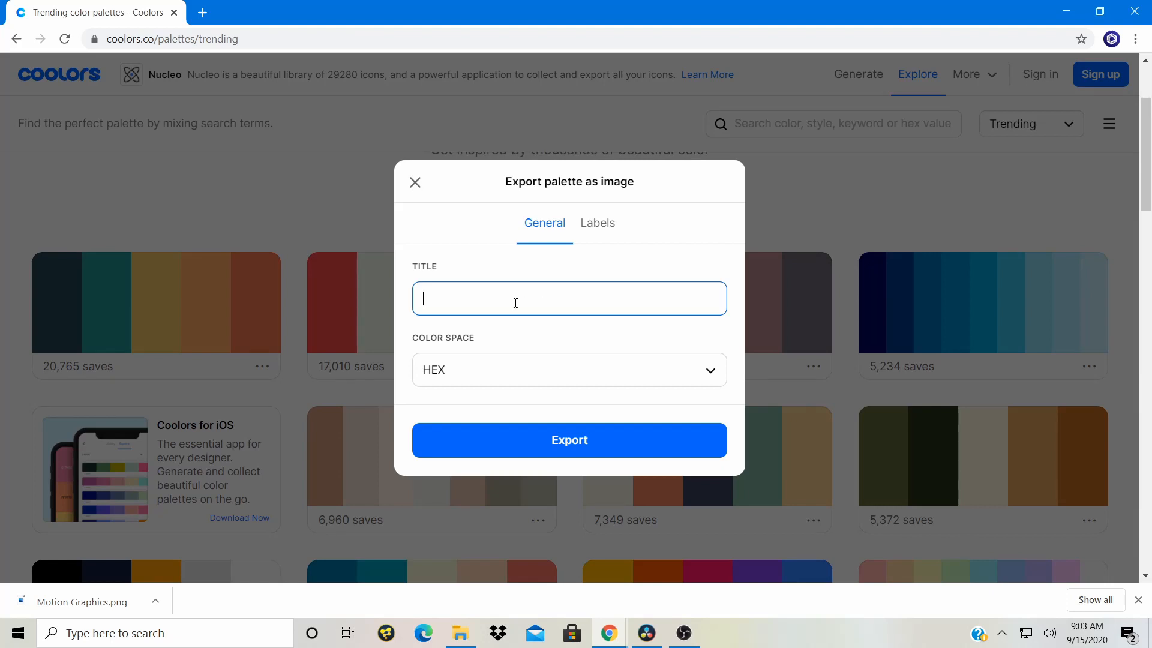
{"action": "type", "text": "Palette"}
{"action": "left_click", "coordinate": [566, 432]}
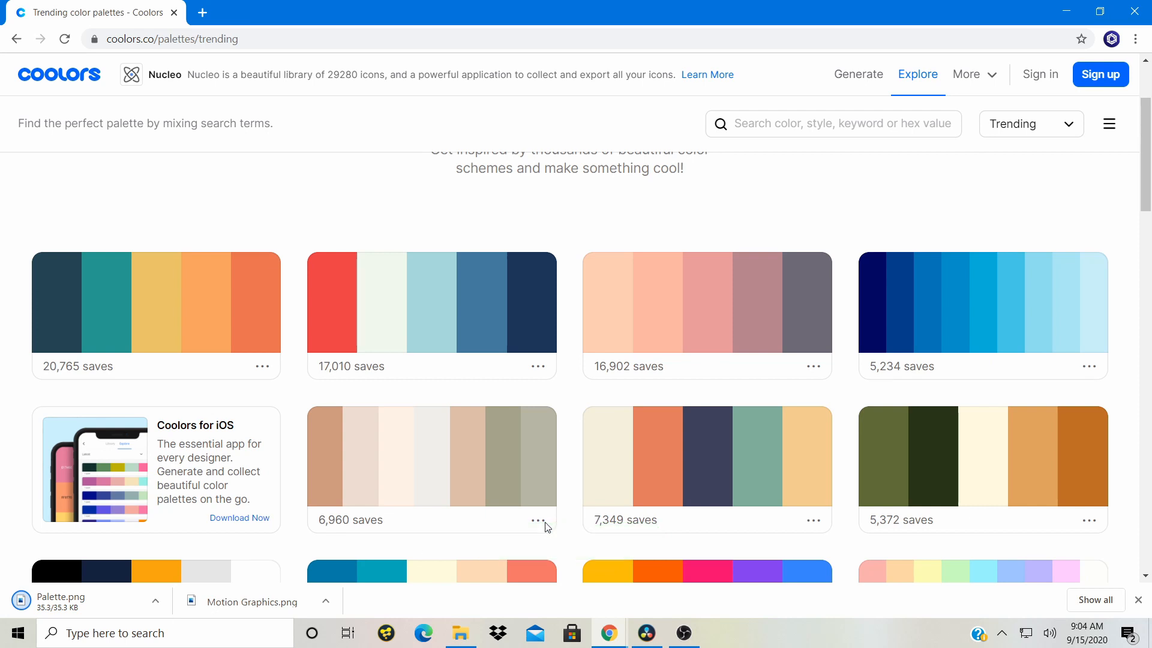
Return to DaVinci Resolve, bring pallette.png from the Motion Graphics Tutorial folder into the node graph above Background1, and view it
{"action": "left_click", "coordinate": [645, 636]}
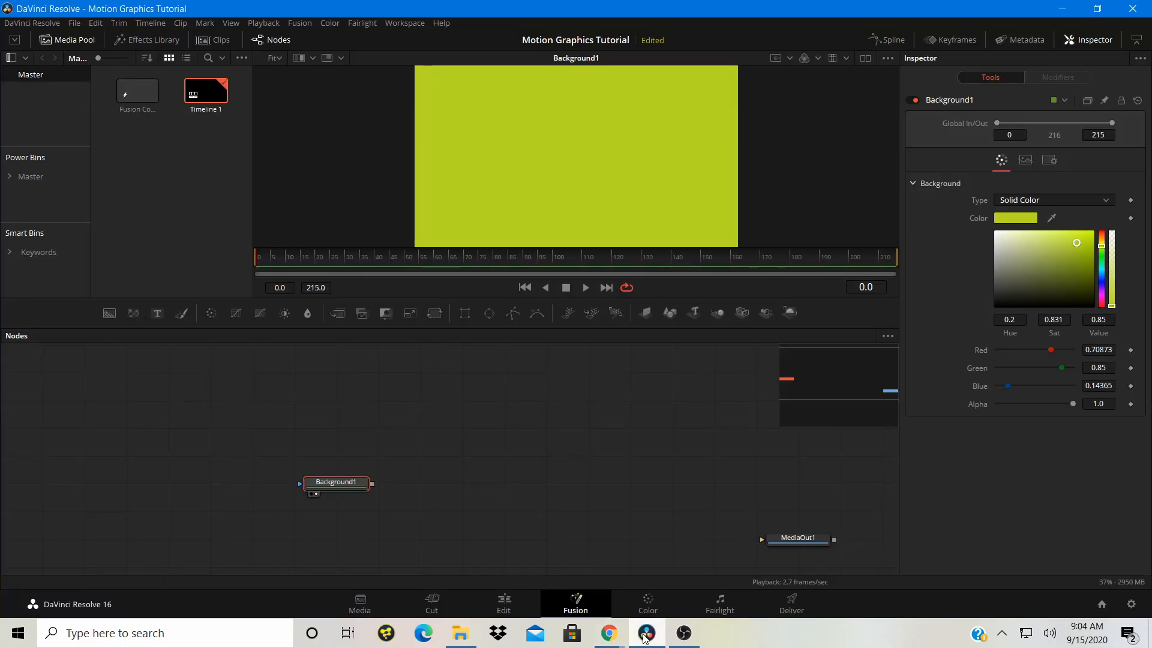
{"action": "left_click_drag", "start_coordinate": [329, 443], "coordinate": [353, 454]}
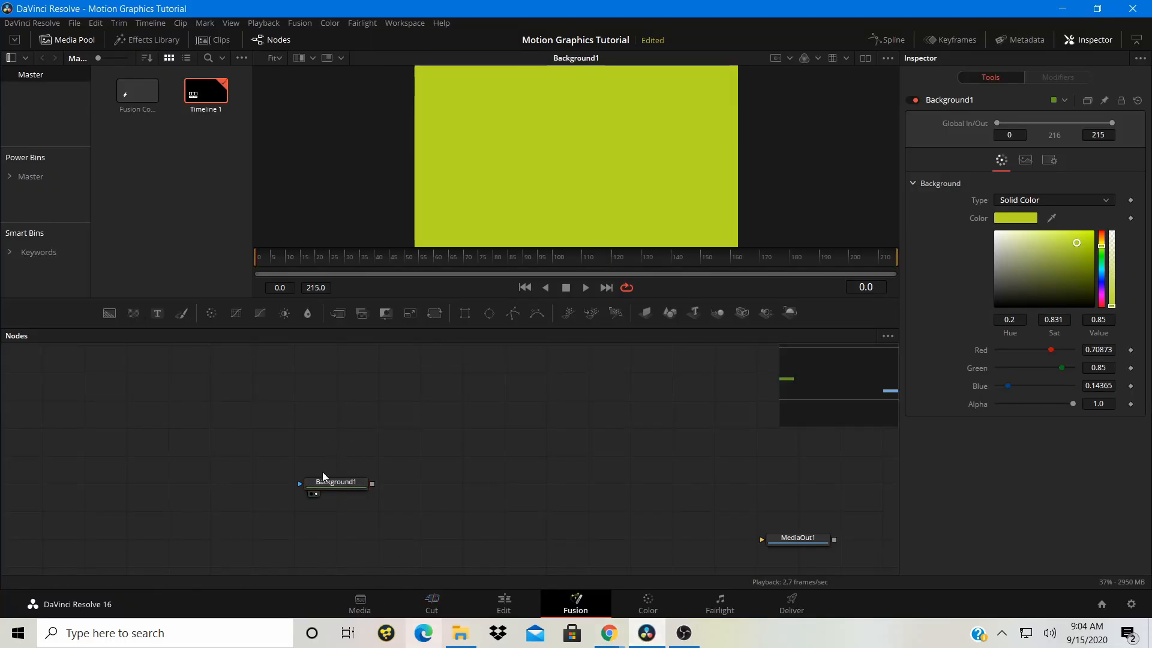
{"action": "left_click", "coordinate": [461, 633]}
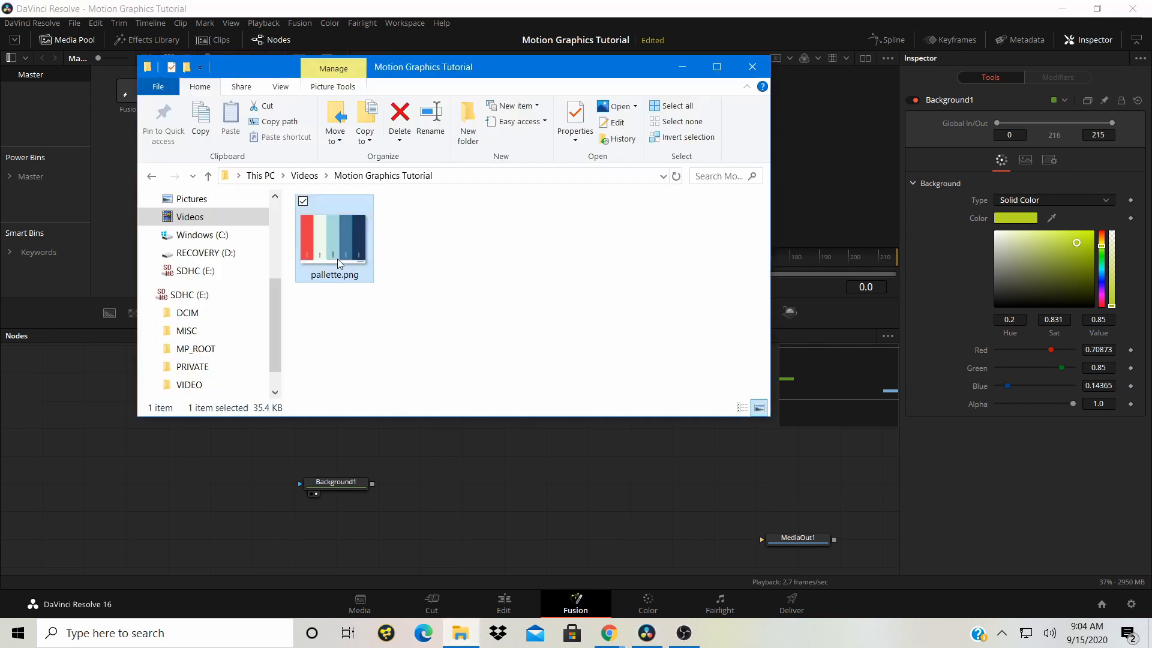
{"action": "left_click_drag", "start_coordinate": [336, 258], "coordinate": [335, 434]}
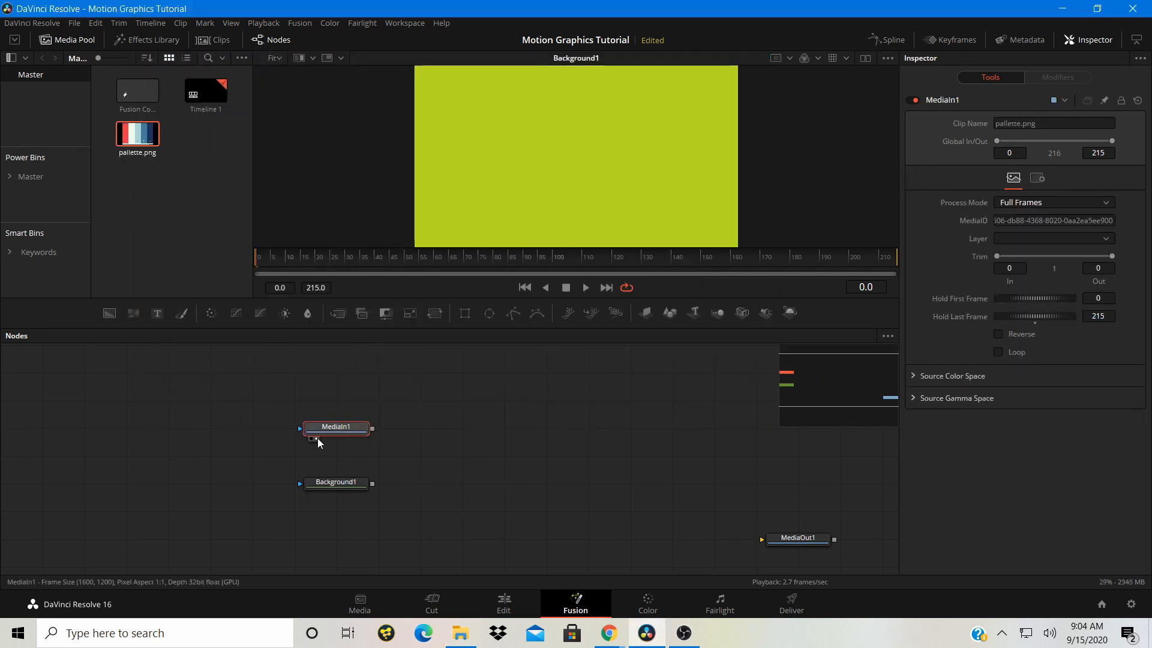
{"action": "left_click", "coordinate": [316, 439]}
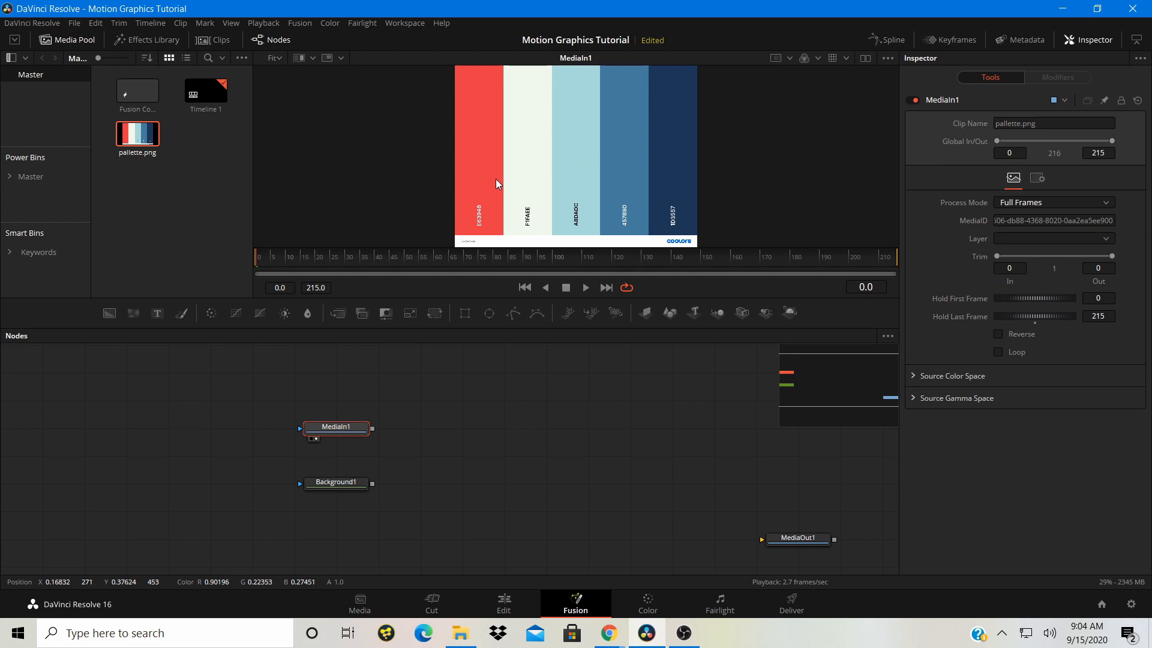
Hide the media pool, view Background1 and set its colour to a pale cream with saturation 0.102 and value 0.906
{"action": "left_click", "coordinate": [79, 42]}
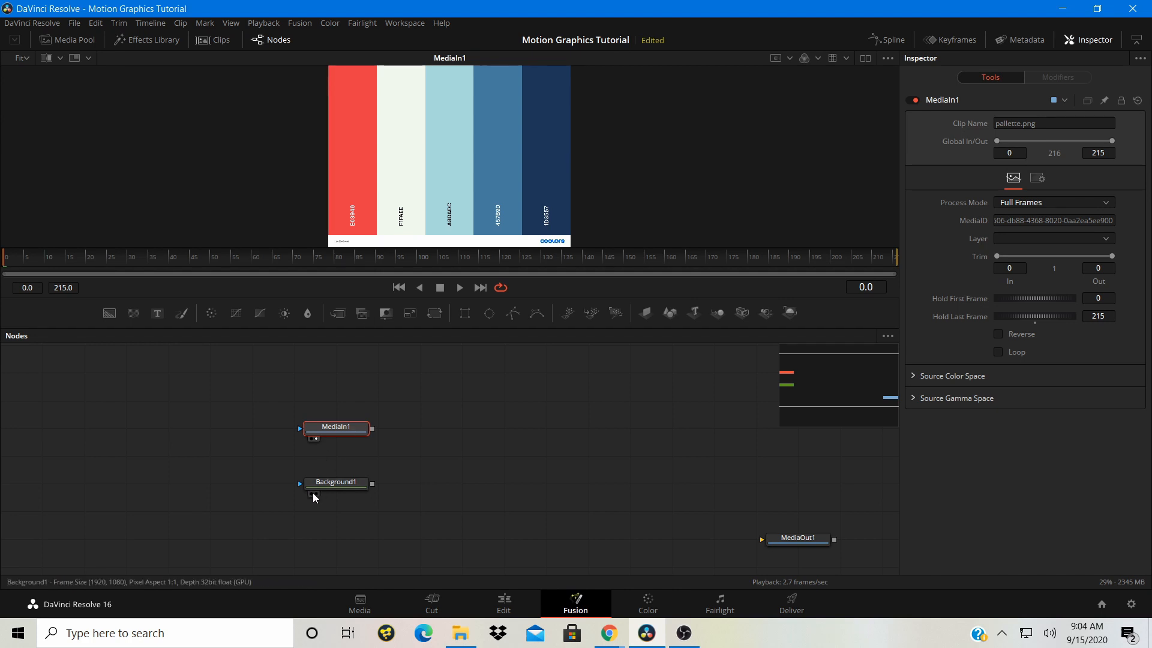
{"action": "left_click", "coordinate": [316, 494]}
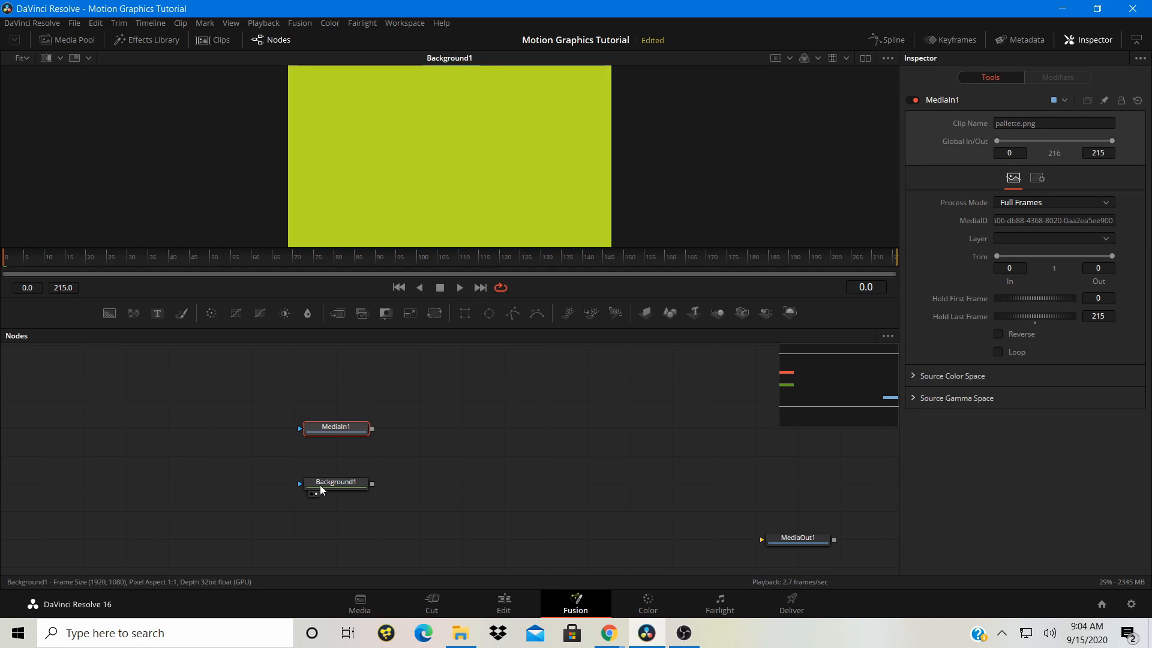
{"action": "left_click_drag", "start_coordinate": [997, 235], "coordinate": [919, 212]}
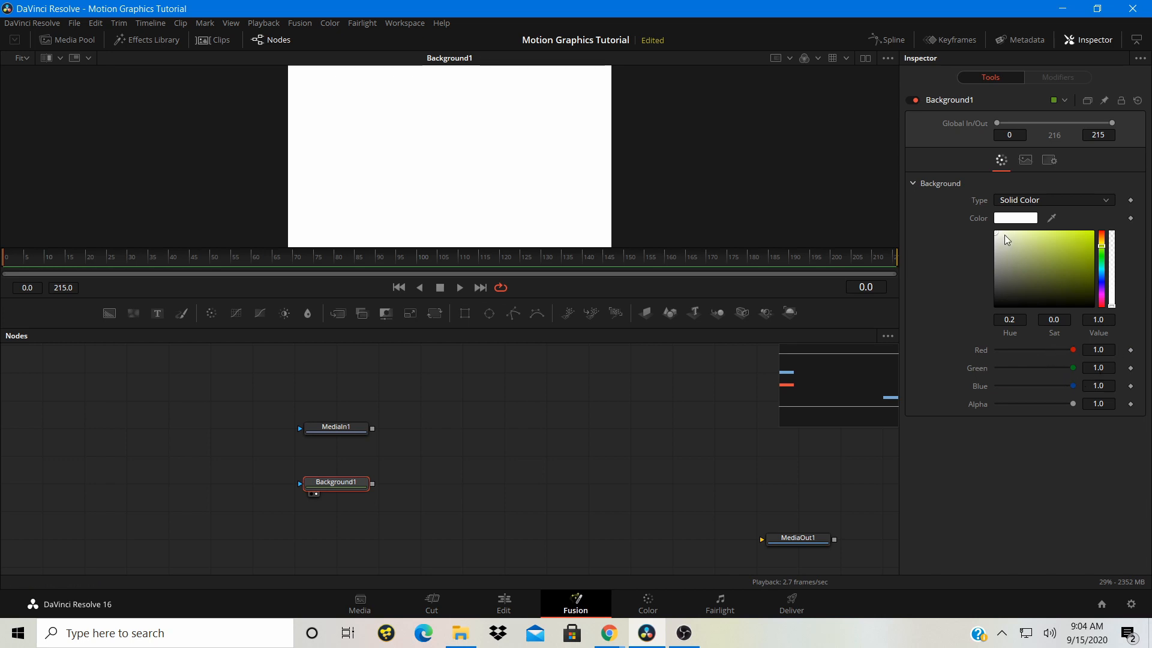
{"action": "left_click_drag", "start_coordinate": [1004, 235], "coordinate": [1004, 230]}
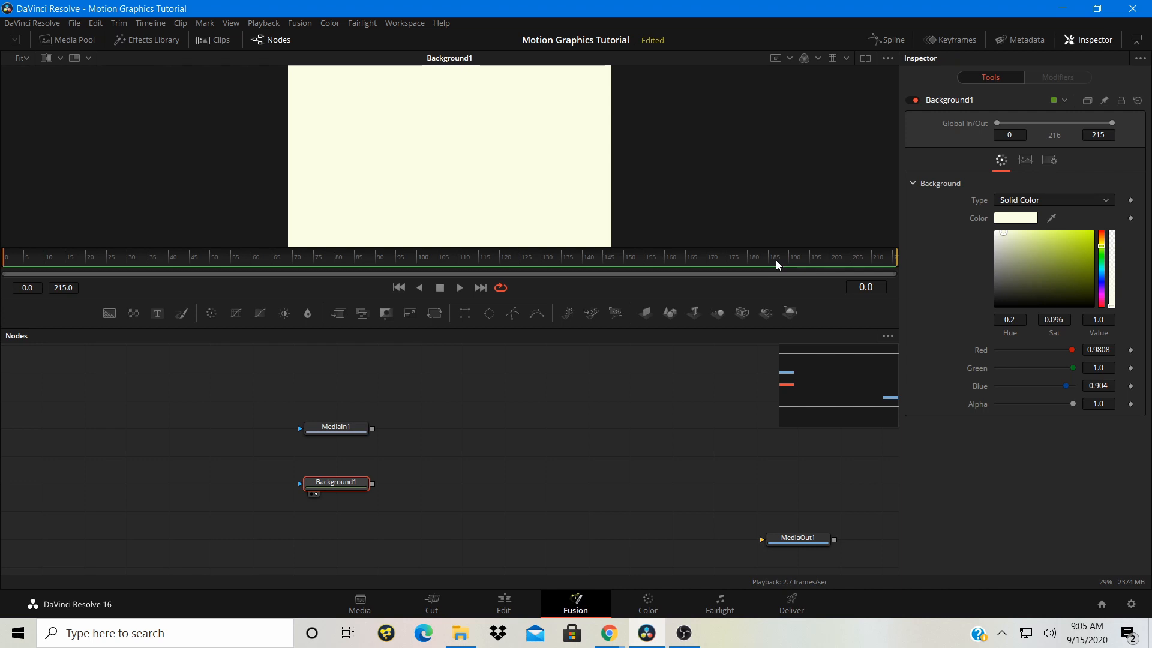
{"action": "left_click", "coordinate": [1005, 238]}
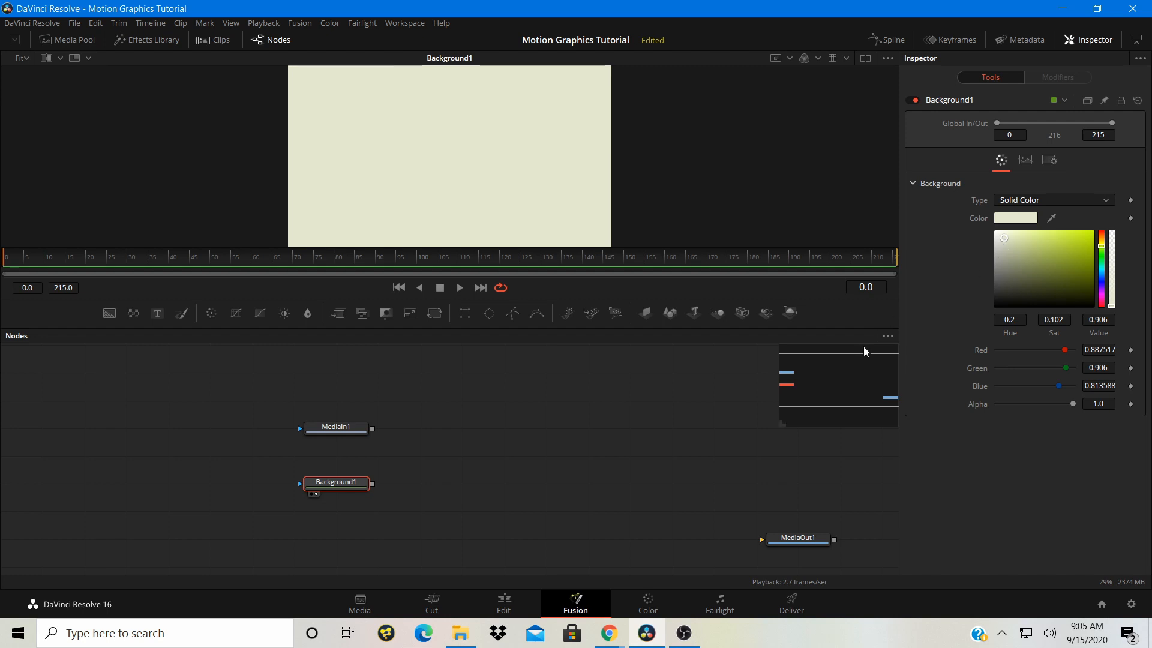
Show the palette image in the viewer and move Background1 up so it sits directly beneath MediaIn1
{"action": "mouse_move", "coordinate": [677, 635]}
{"action": "left_click", "coordinate": [320, 441]}
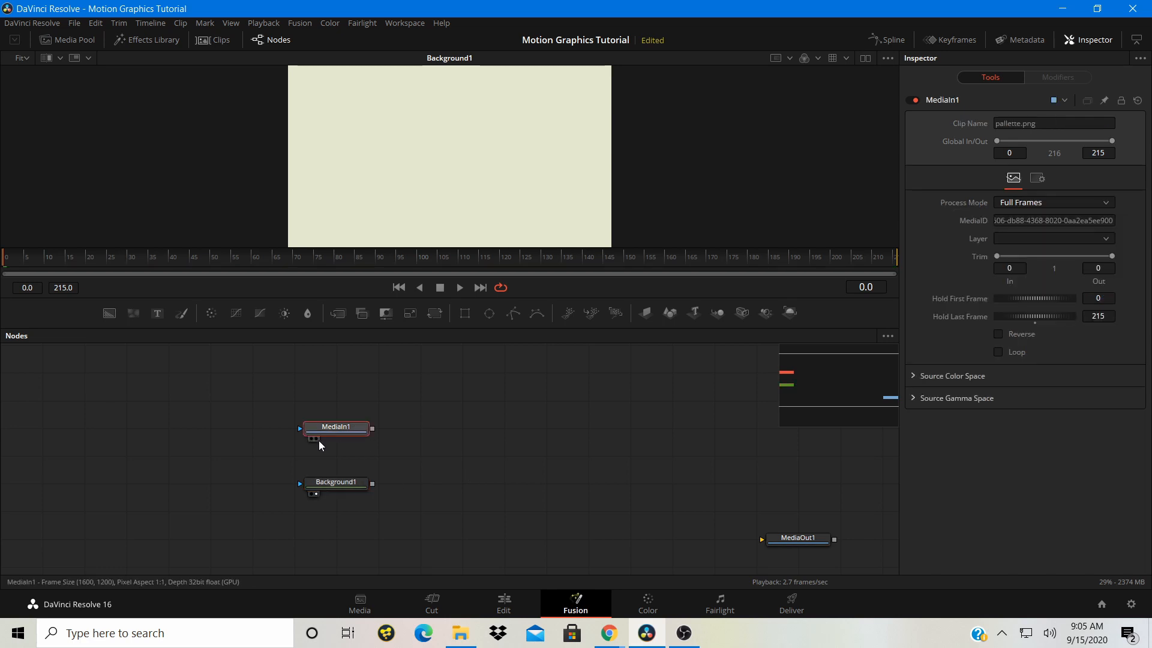
{"action": "left_click", "coordinate": [317, 439]}
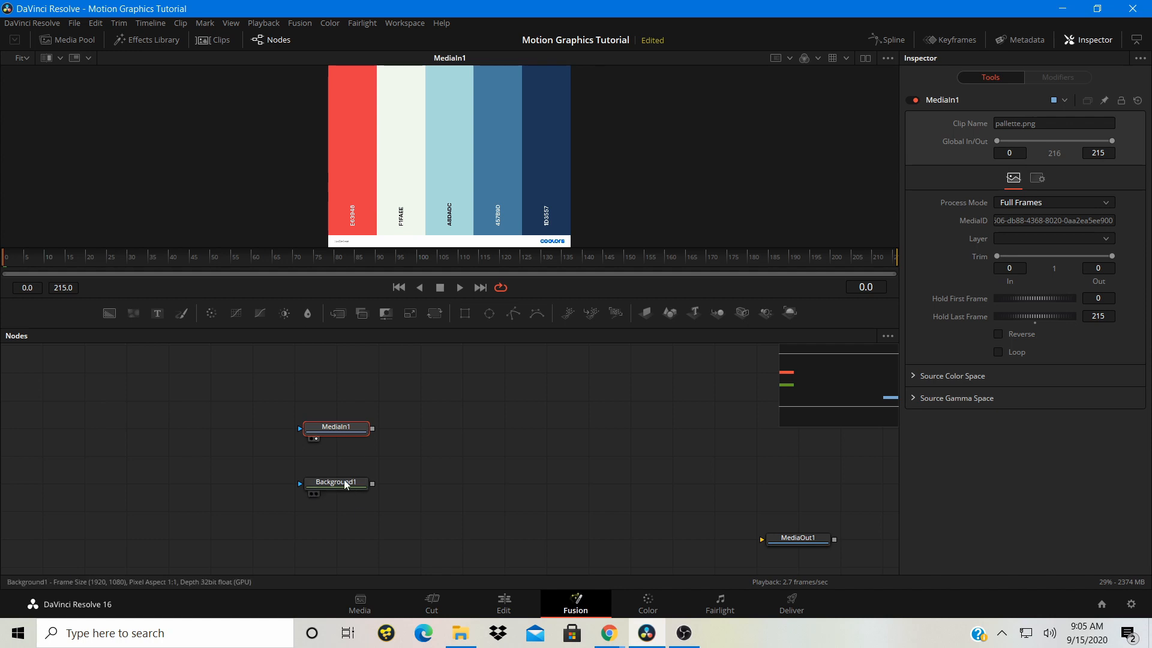
{"action": "left_click_drag", "start_coordinate": [337, 480], "coordinate": [343, 451]}
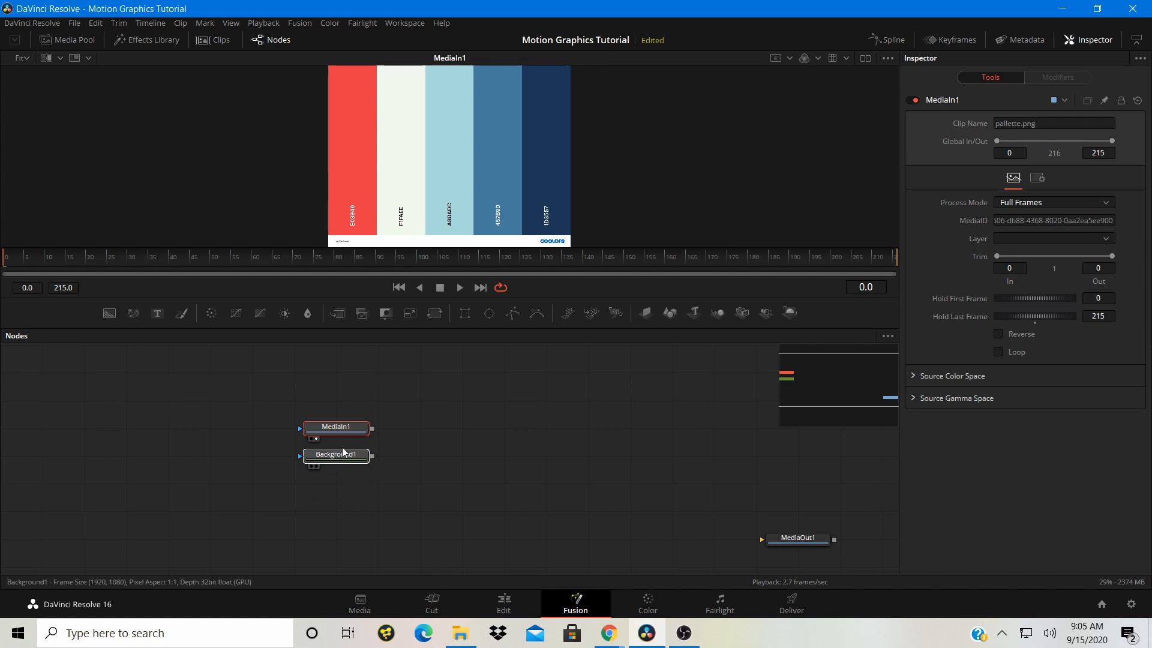
{"action": "left_click", "coordinate": [274, 502]}
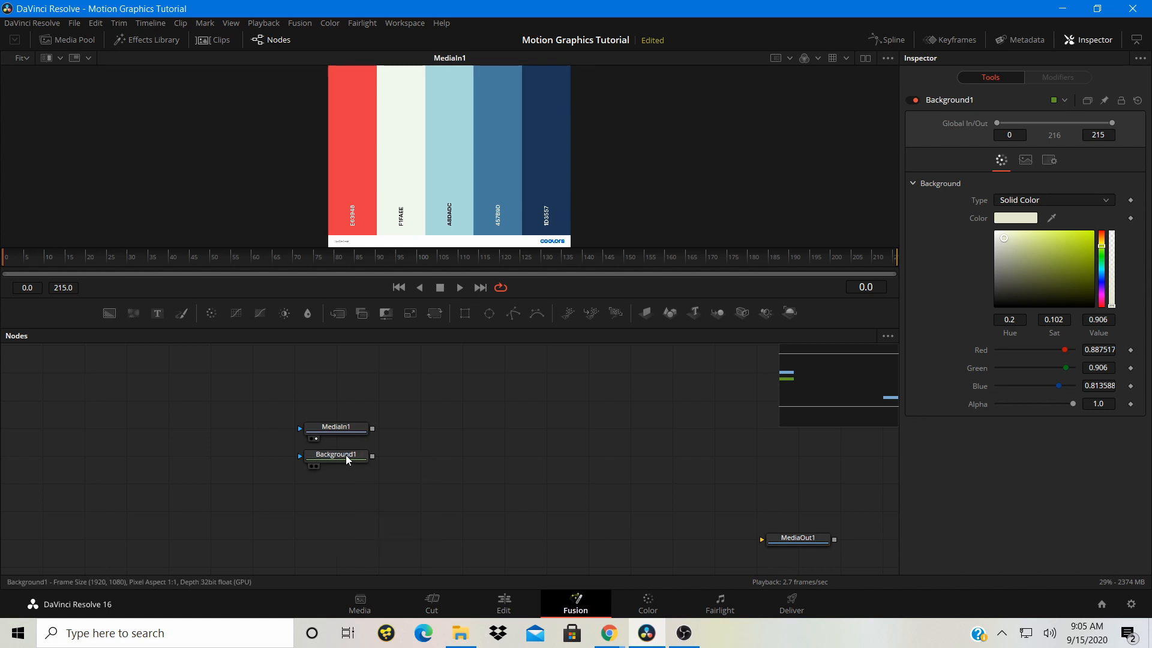
{"action": "left_click", "coordinate": [346, 455]}
{"action": "left_click", "coordinate": [438, 427]}
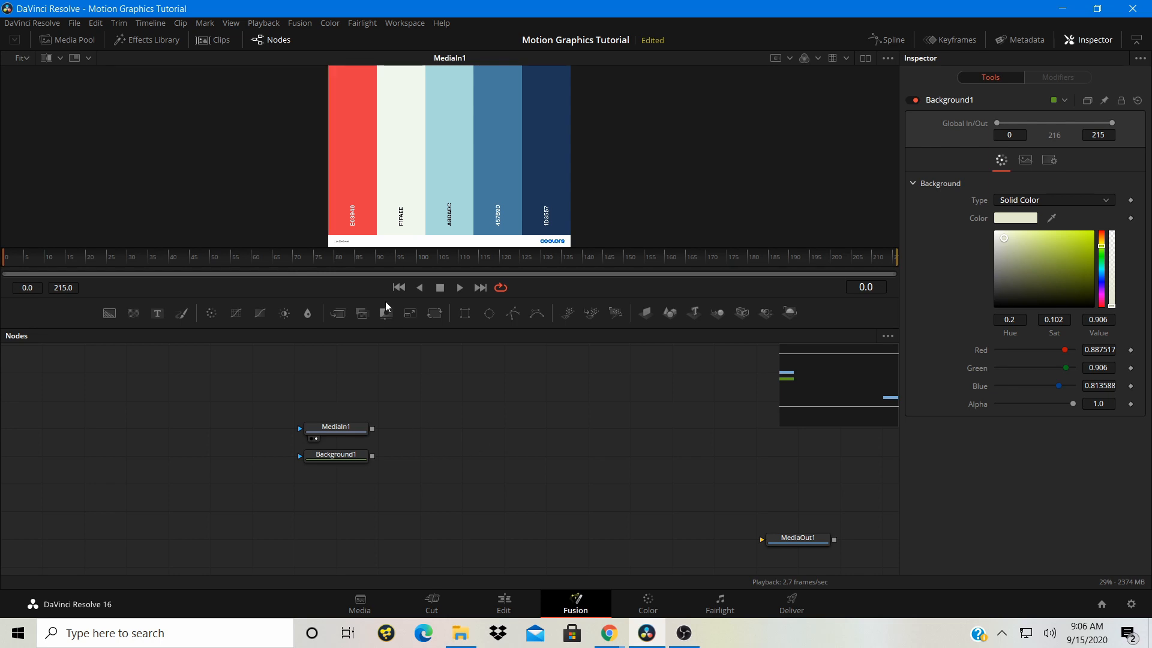
Check the gray background interface option in Fusion's user interface settings, leaving the settings as they are
{"action": "left_click", "coordinate": [300, 23]}
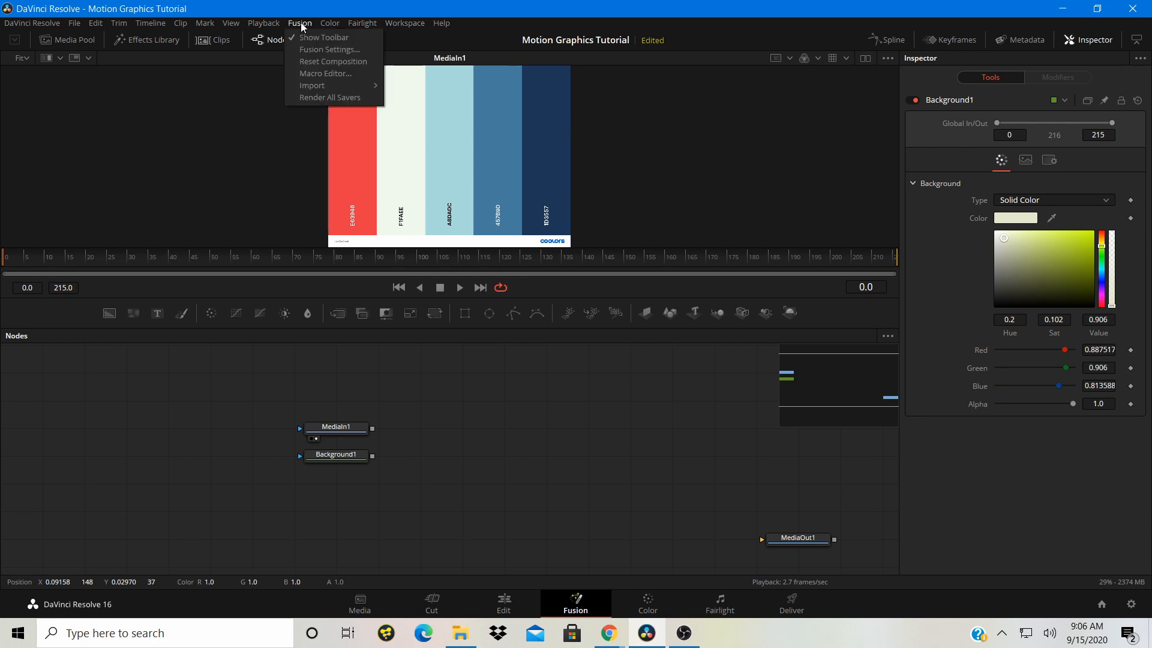
{"action": "left_click", "coordinate": [311, 48]}
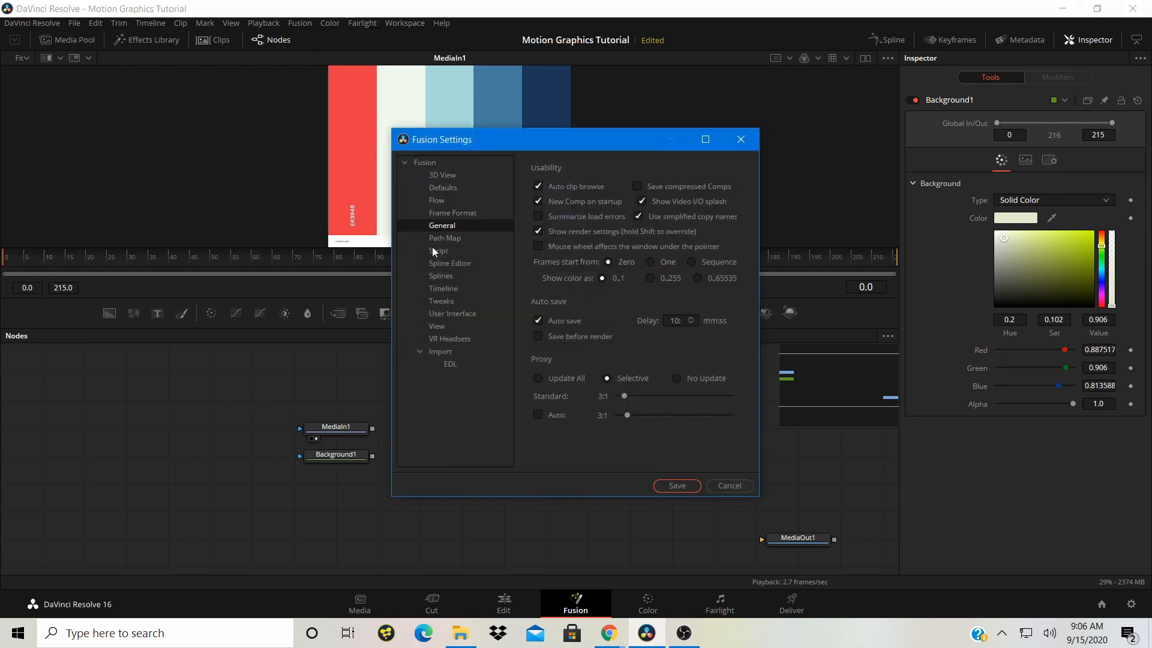
{"action": "left_click", "coordinate": [452, 313]}
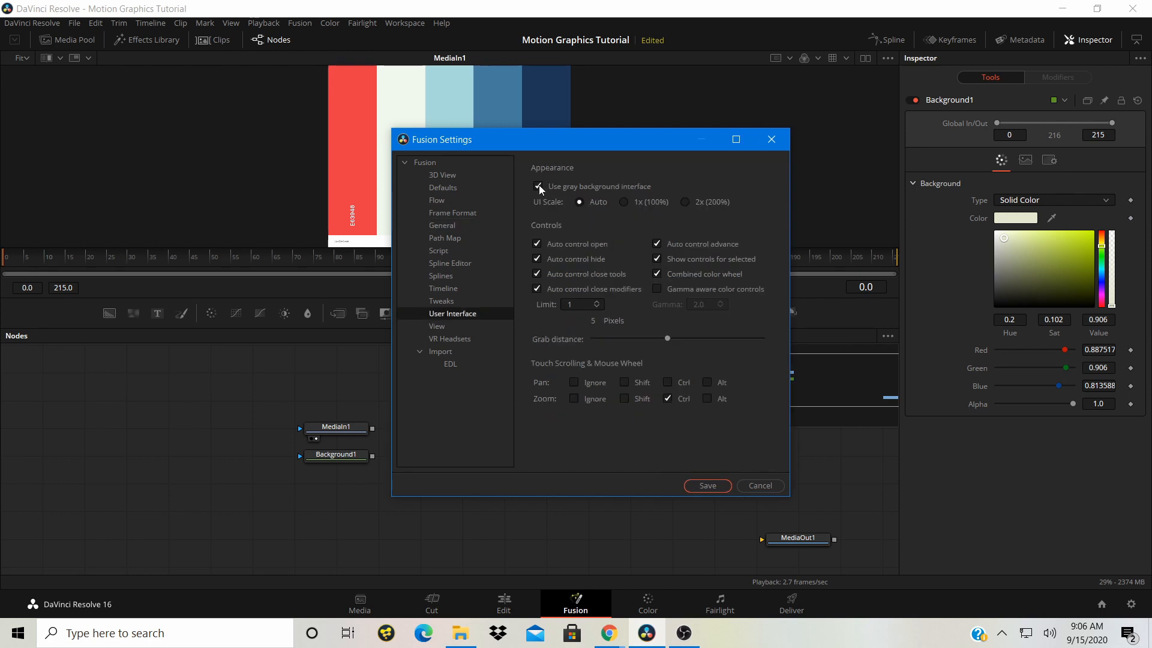
{"action": "left_click", "coordinate": [775, 139]}
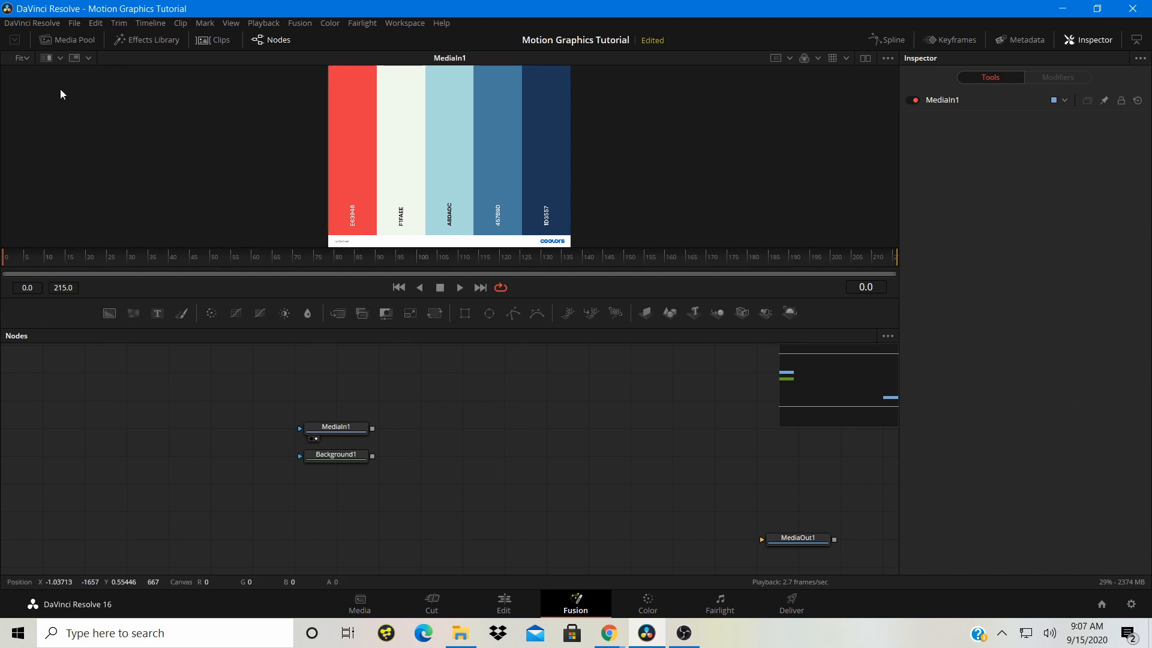
Check the user preferences' UI settings for the gray background options, then leave without saving
{"action": "left_click", "coordinate": [39, 24]}
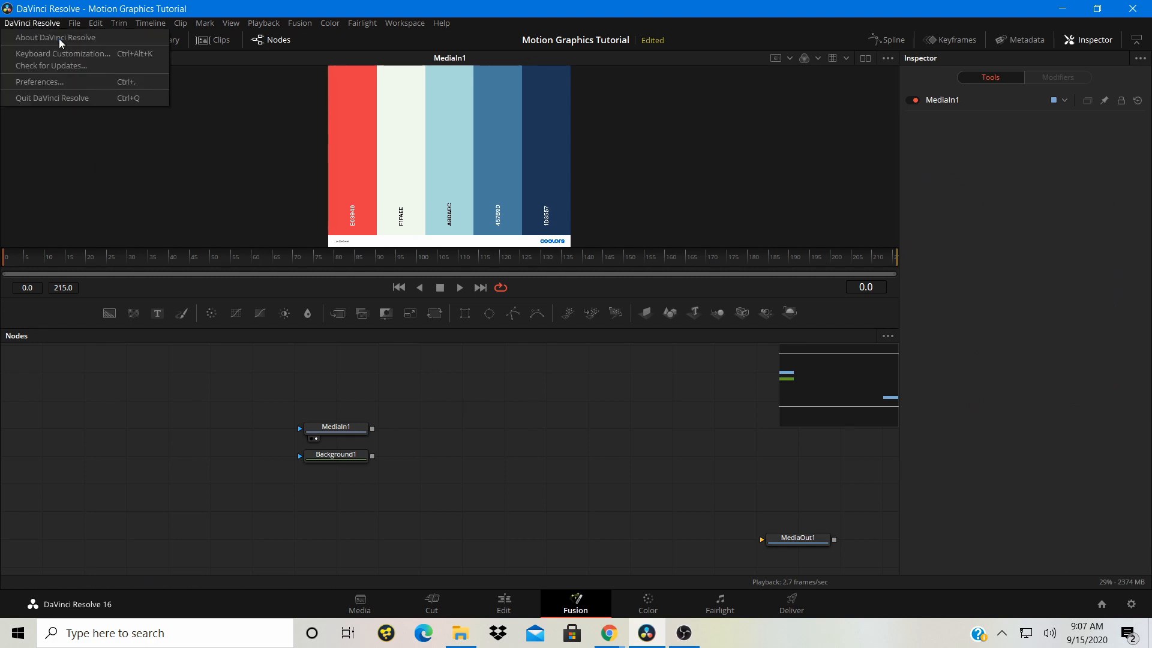
{"action": "left_click", "coordinate": [69, 81]}
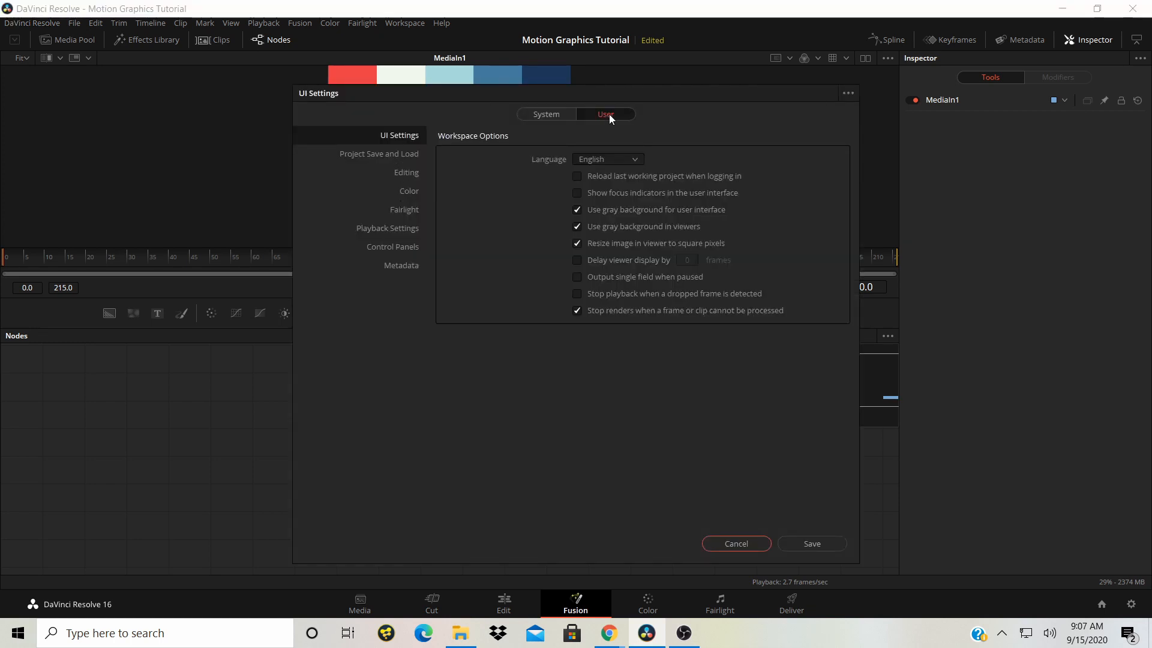
{"action": "left_click", "coordinate": [400, 128]}
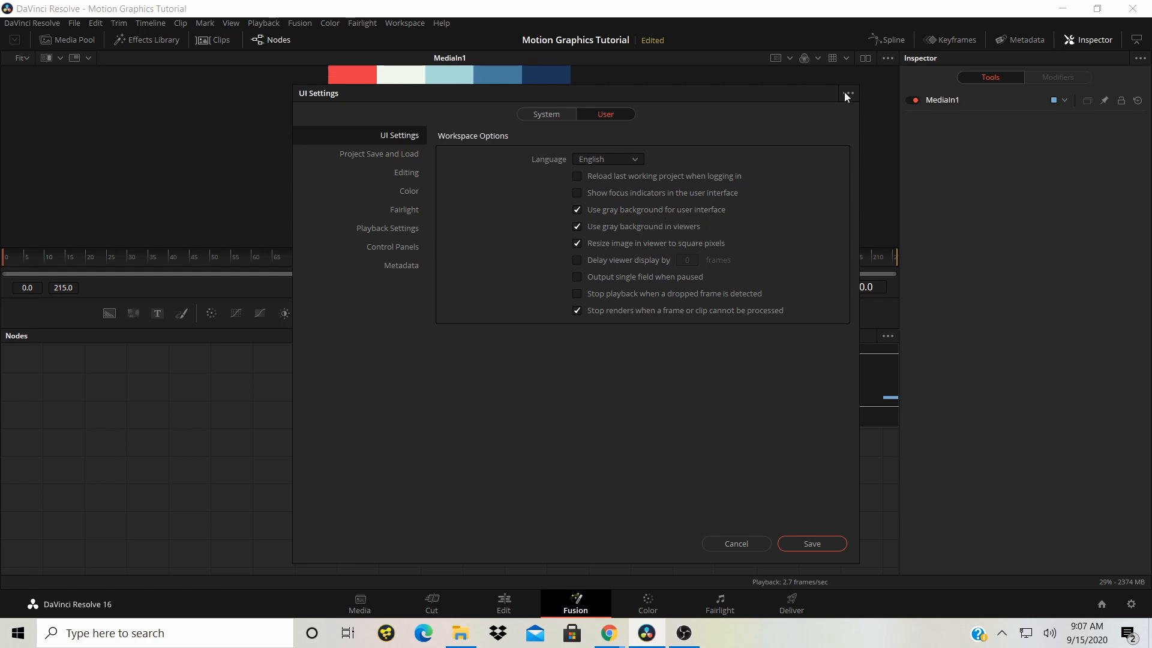
{"action": "left_click", "coordinate": [730, 545]}
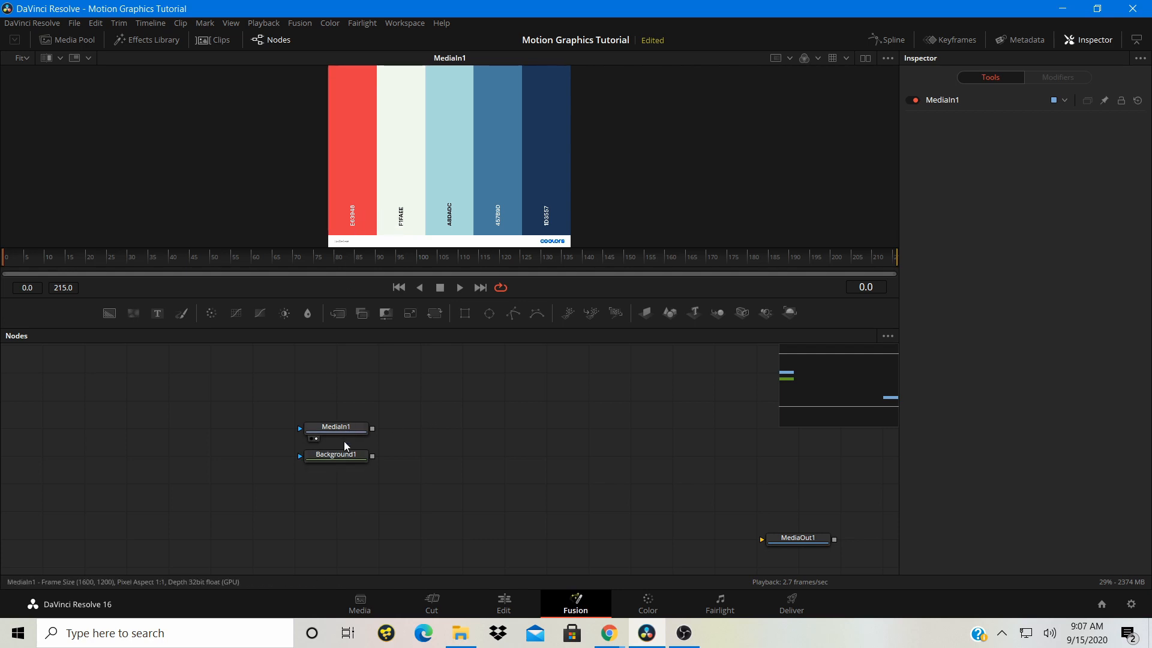
Move Background1 above MediaIn1 and set up dual viewers showing Background1 in one and the palette image in the other
{"action": "left_click_drag", "start_coordinate": [329, 459], "coordinate": [342, 402]}
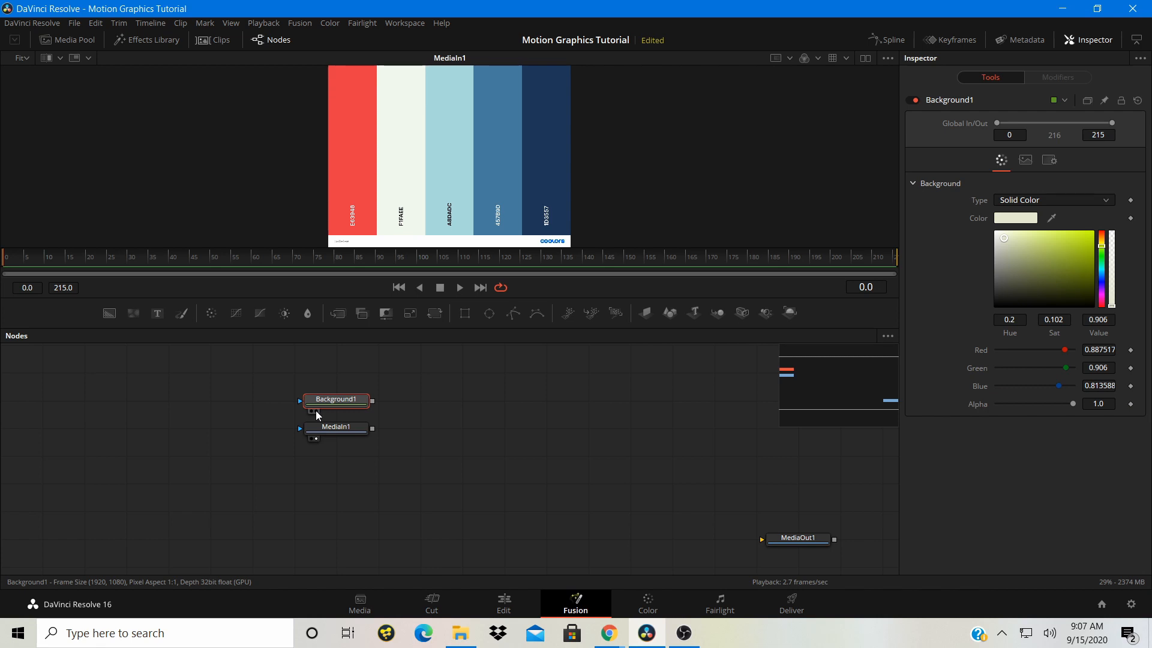
{"action": "left_click", "coordinate": [865, 62]}
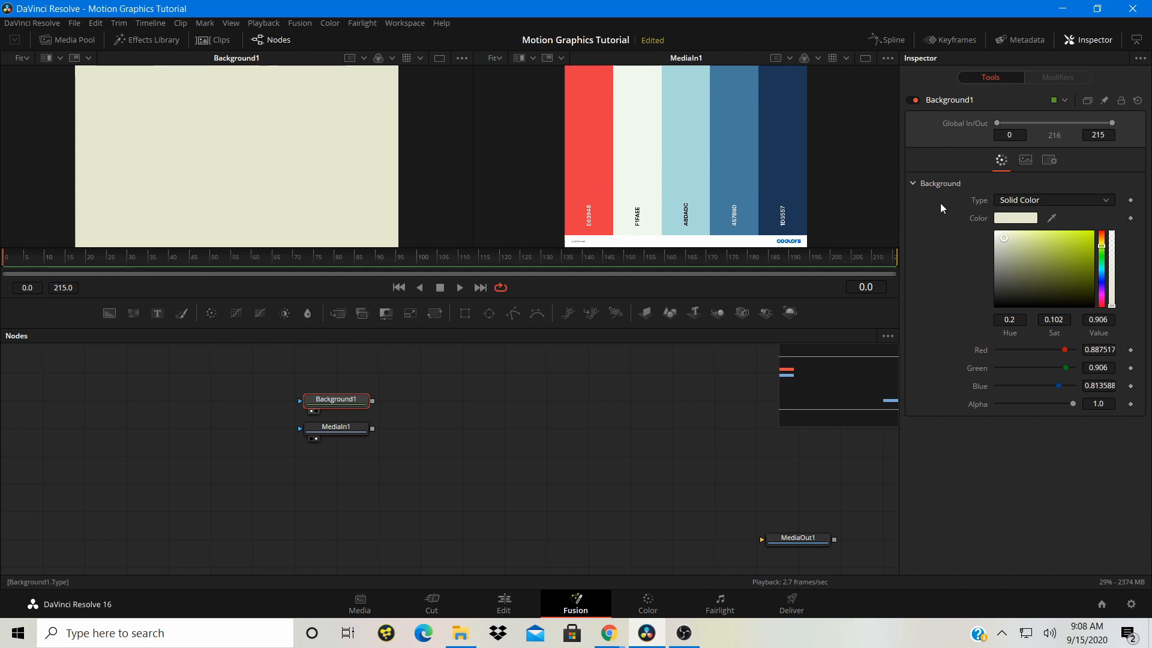
{"action": "left_click", "coordinate": [335, 433]}
{"action": "left_click", "coordinate": [334, 402]}
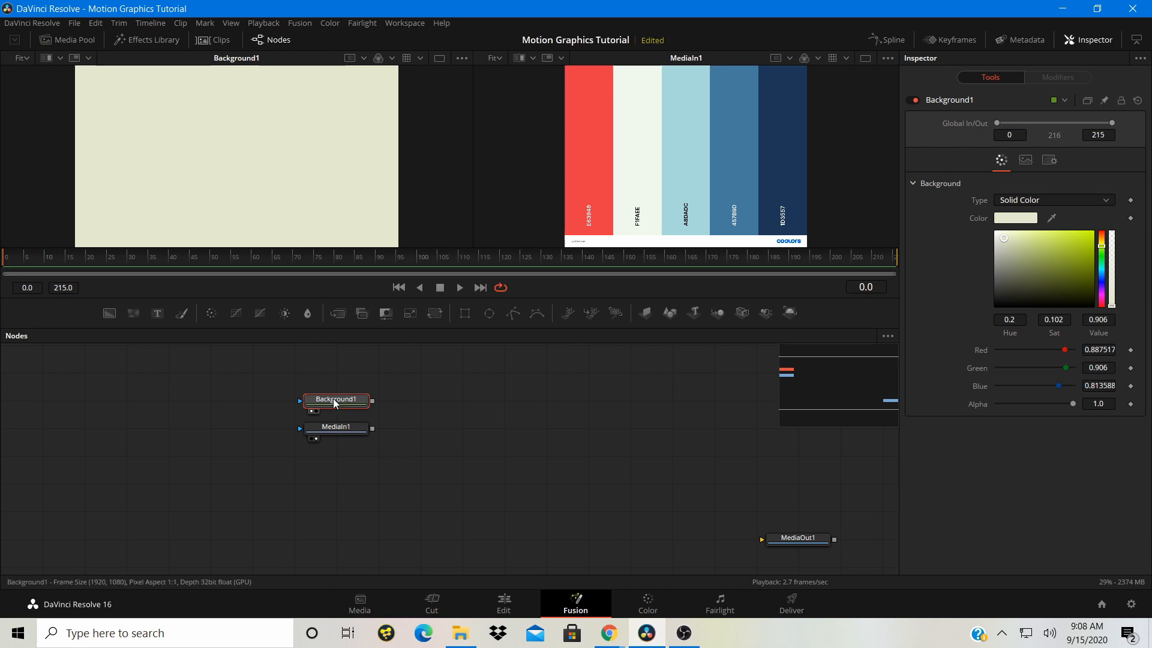
Make Background1 a Four Corner gradient, sampling palette colours A8DADC for its top-left corner and 457B9D for its top-right corner
{"action": "left_click", "coordinate": [1019, 202]}
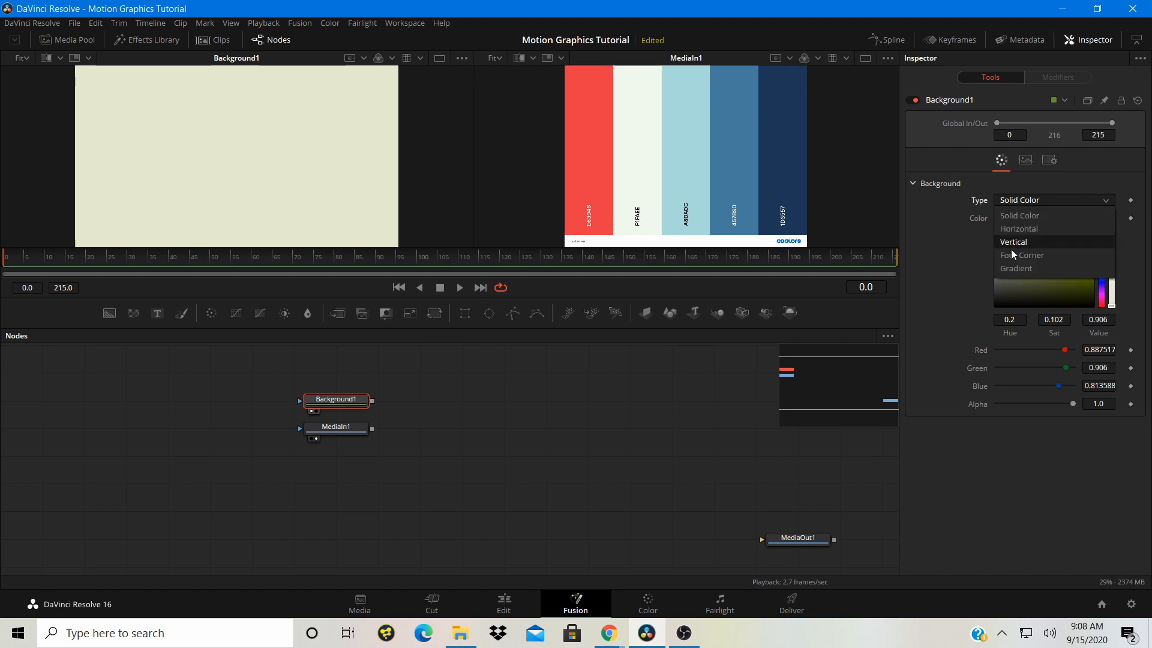
{"action": "left_click", "coordinate": [1026, 255]}
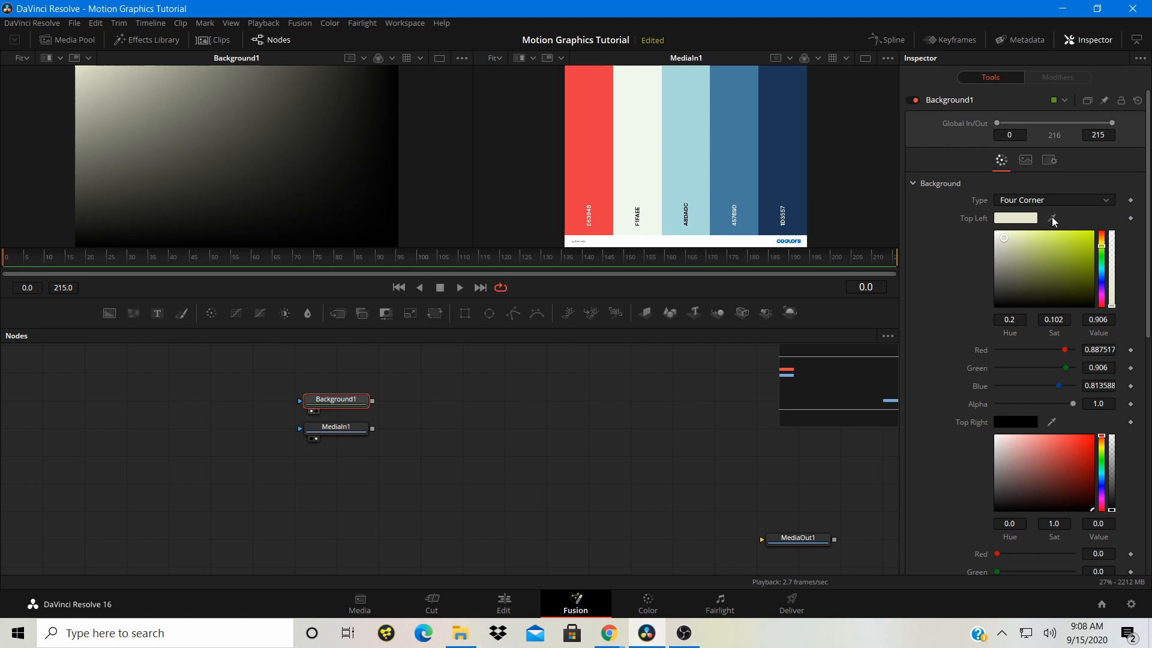
{"action": "left_click_drag", "start_coordinate": [1052, 218], "coordinate": [680, 110]}
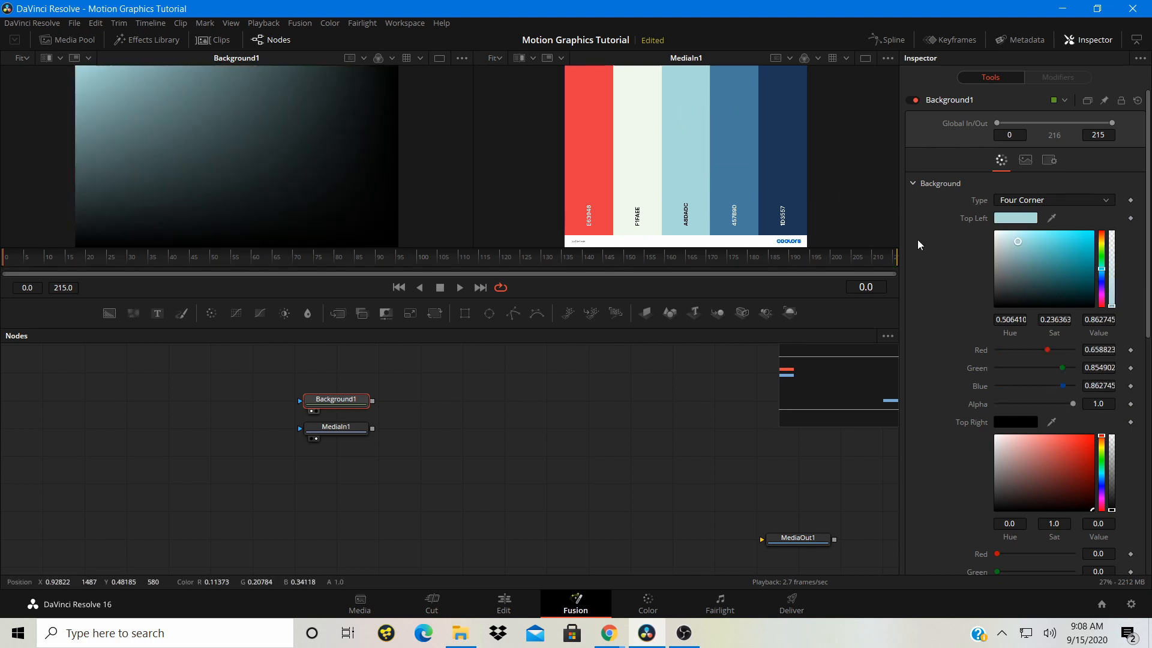
{"action": "scroll", "coordinate": [978, 285], "scroll_direction": "down", "scroll_amount": 3}
{"action": "left_click_drag", "start_coordinate": [1052, 278], "coordinate": [738, 139]}
Sample the dark navy 1D3557 from the palette for both the bottom-left and bottom-right corners of Background1's gradient
{"action": "scroll", "coordinate": [1044, 300], "scroll_direction": "down", "scroll_amount": 4}
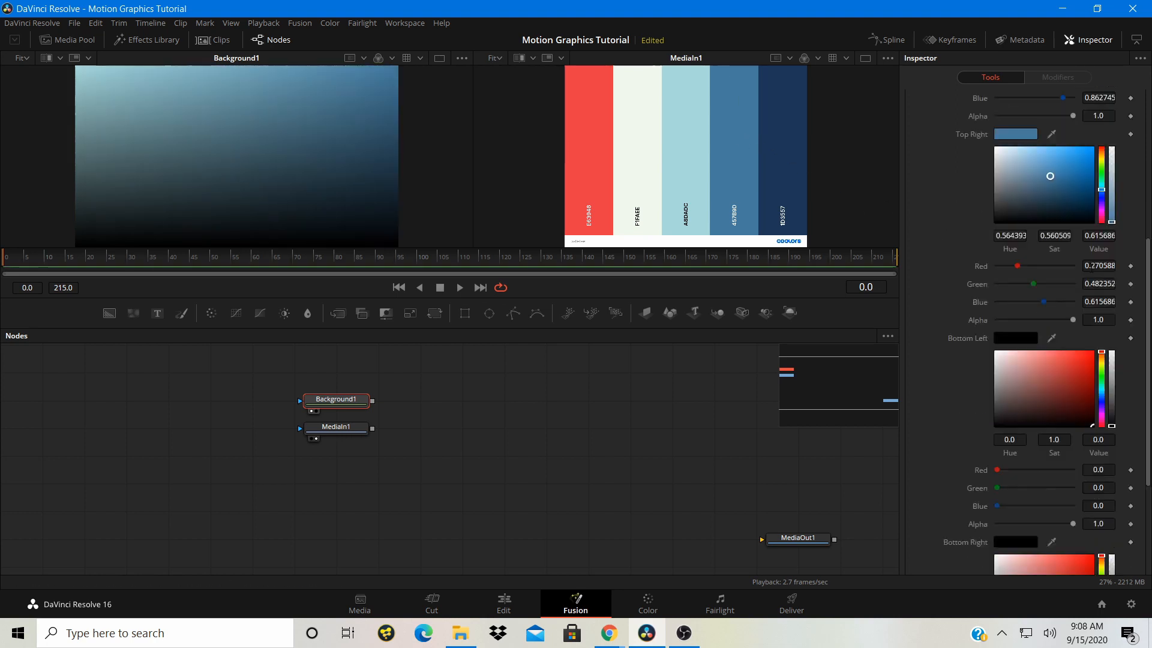
{"action": "left_click_drag", "start_coordinate": [1051, 266], "coordinate": [793, 131]}
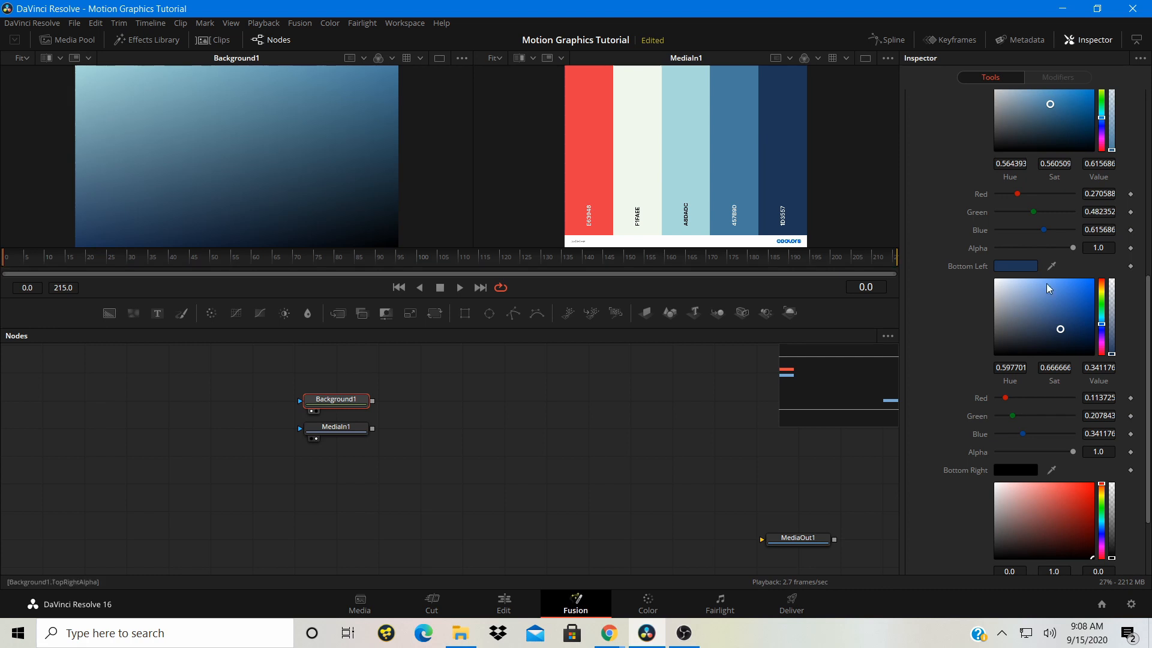
{"action": "scroll", "coordinate": [1051, 377], "scroll_direction": "down", "scroll_amount": 2}
{"action": "left_click_drag", "start_coordinate": [1051, 374], "coordinate": [795, 140]}
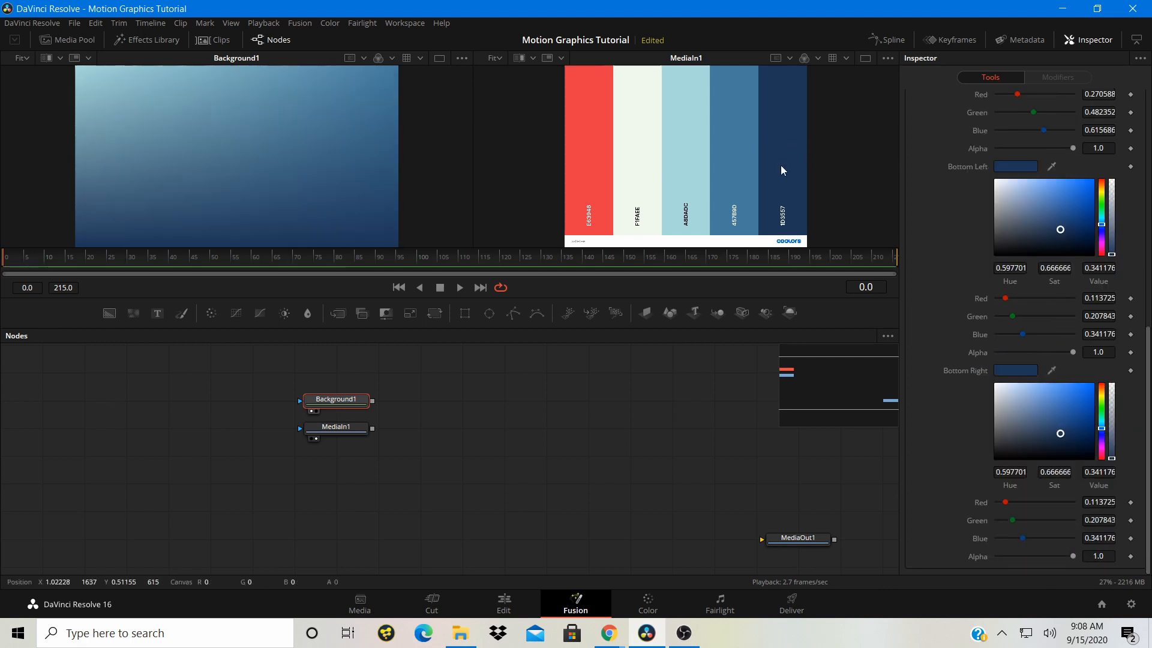
{"action": "scroll", "coordinate": [267, 158], "scroll_direction": "down", "scroll_amount": 1}
{"action": "scroll", "coordinate": [257, 168], "scroll_direction": "up", "scroll_amount": 5}
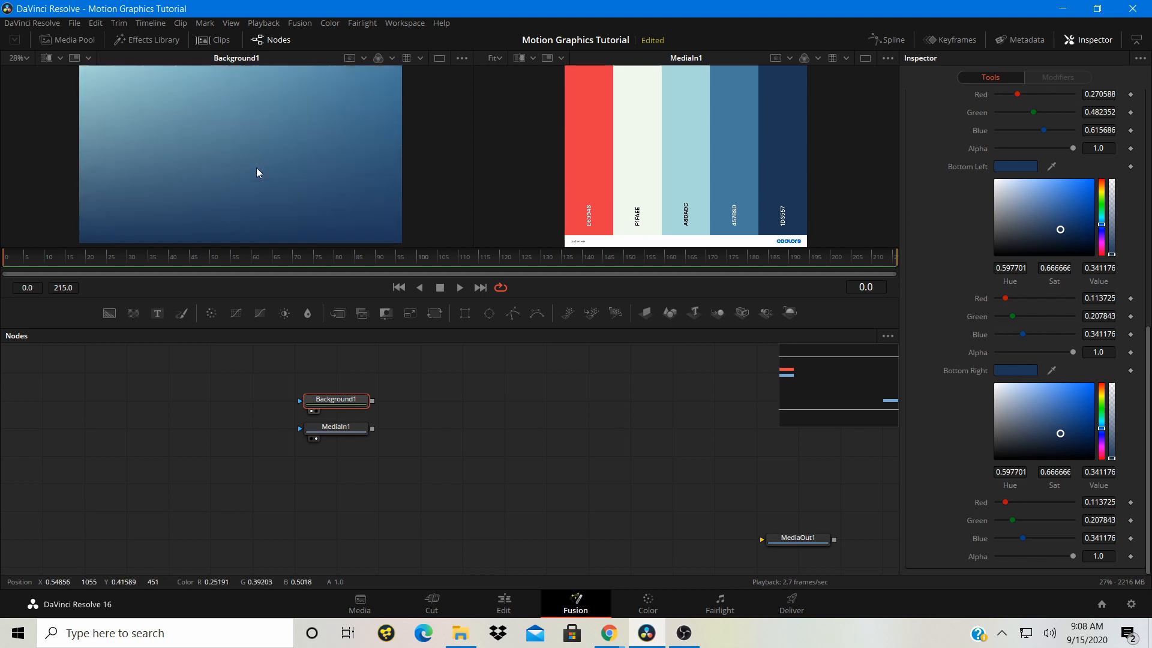
{"action": "scroll", "coordinate": [256, 169], "scroll_direction": "down", "scroll_amount": 4}
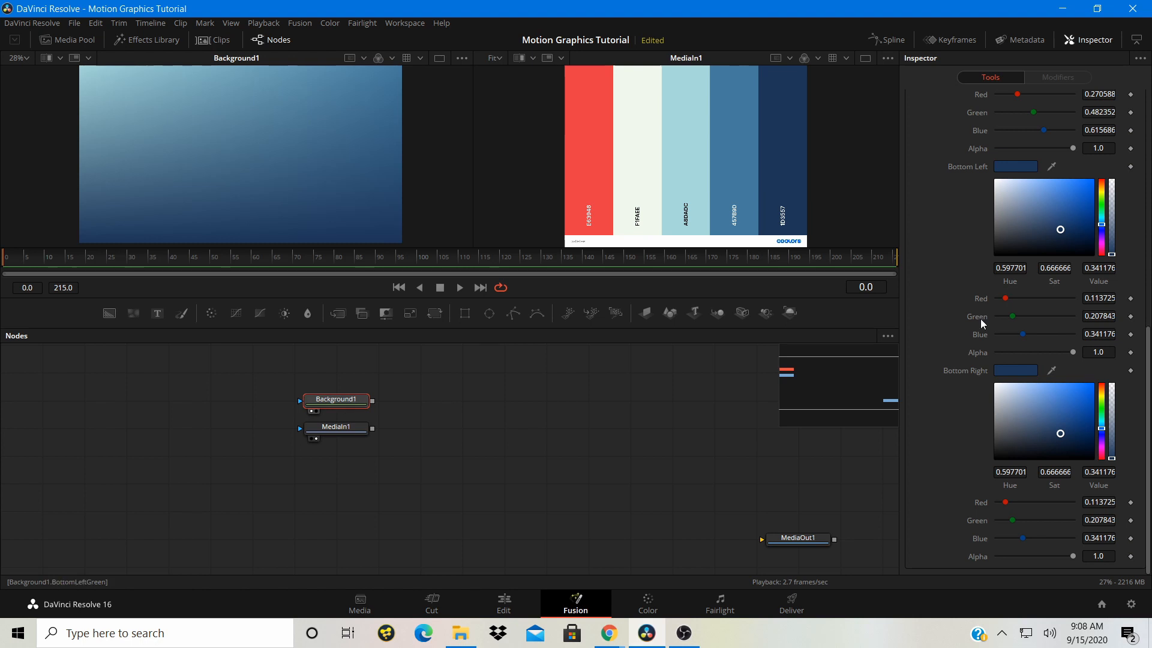
Try float32 and then settle on float16 as Background1's image depth
{"action": "scroll", "coordinate": [985, 318], "scroll_direction": "up", "scroll_amount": 8}
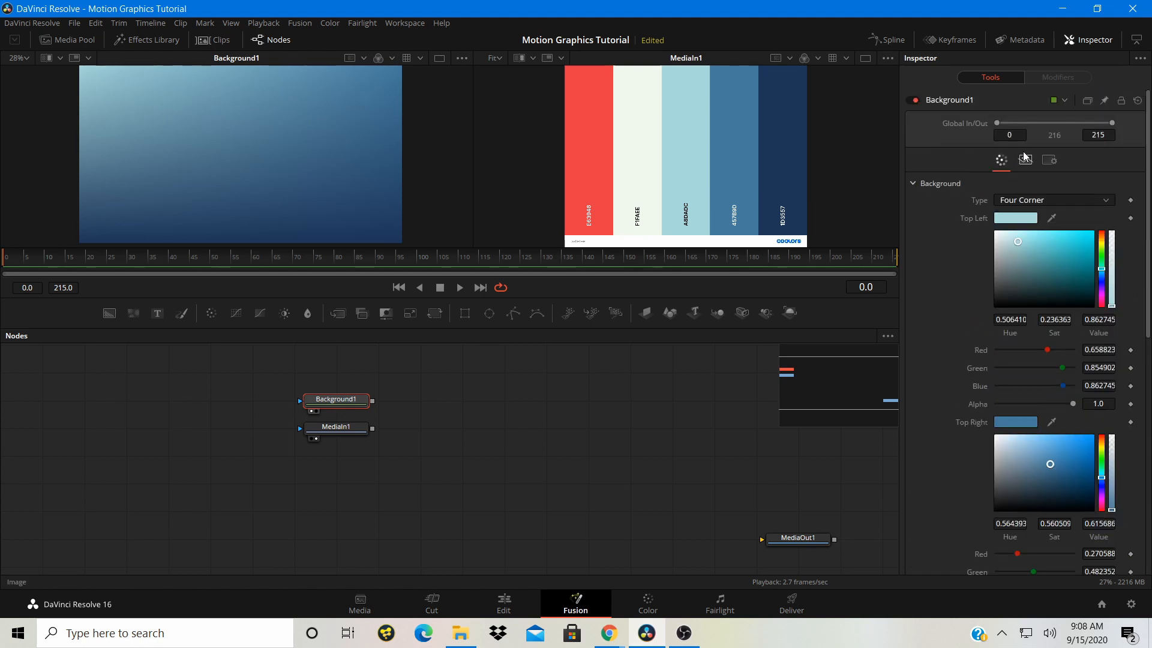
{"action": "left_click", "coordinate": [1025, 159]}
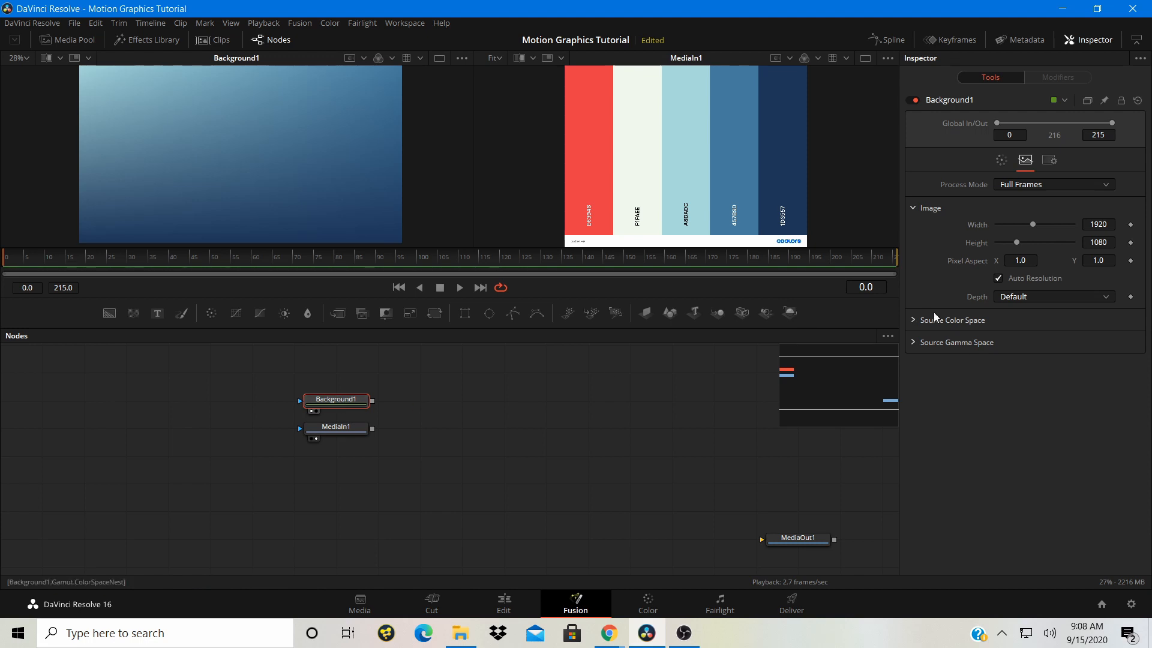
{"action": "left_click", "coordinate": [1018, 298]}
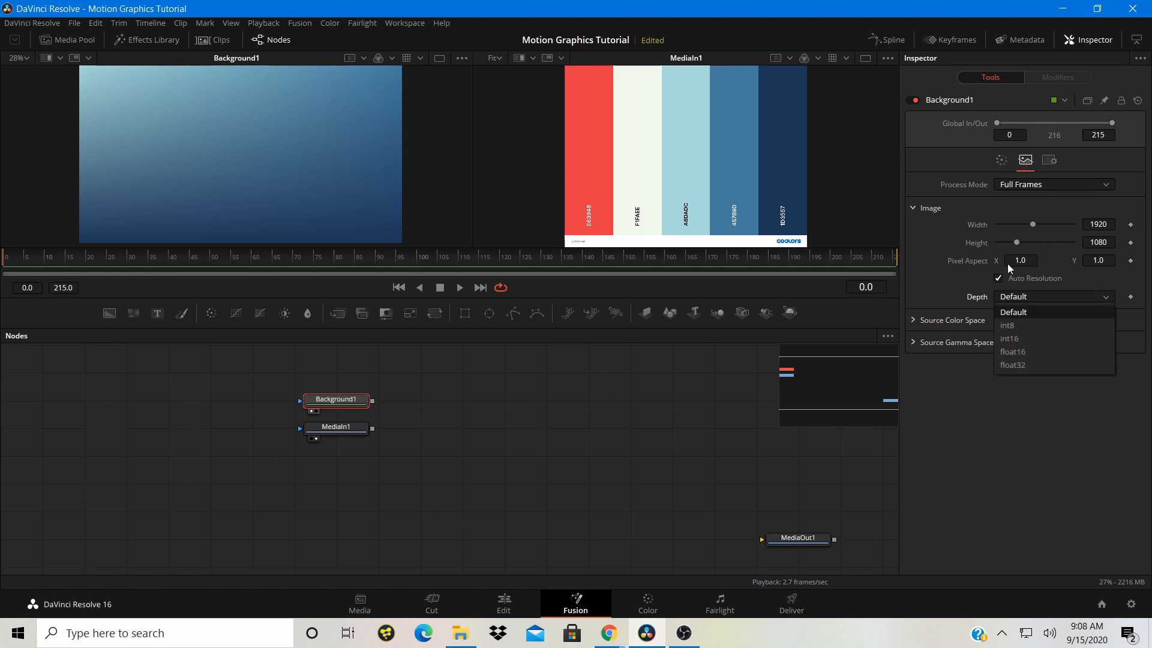
{"action": "left_click", "coordinate": [1008, 366]}
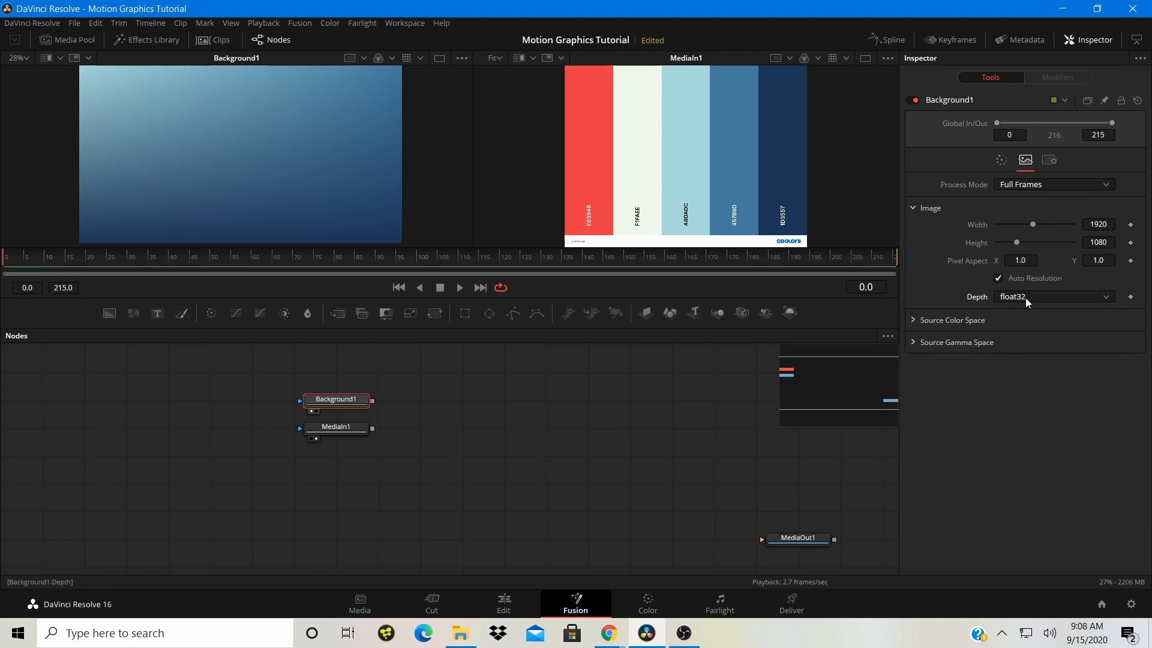
{"action": "left_click", "coordinate": [1020, 297]}
{"action": "left_click", "coordinate": [1008, 352]}
{"action": "left_click", "coordinate": [290, 497]}
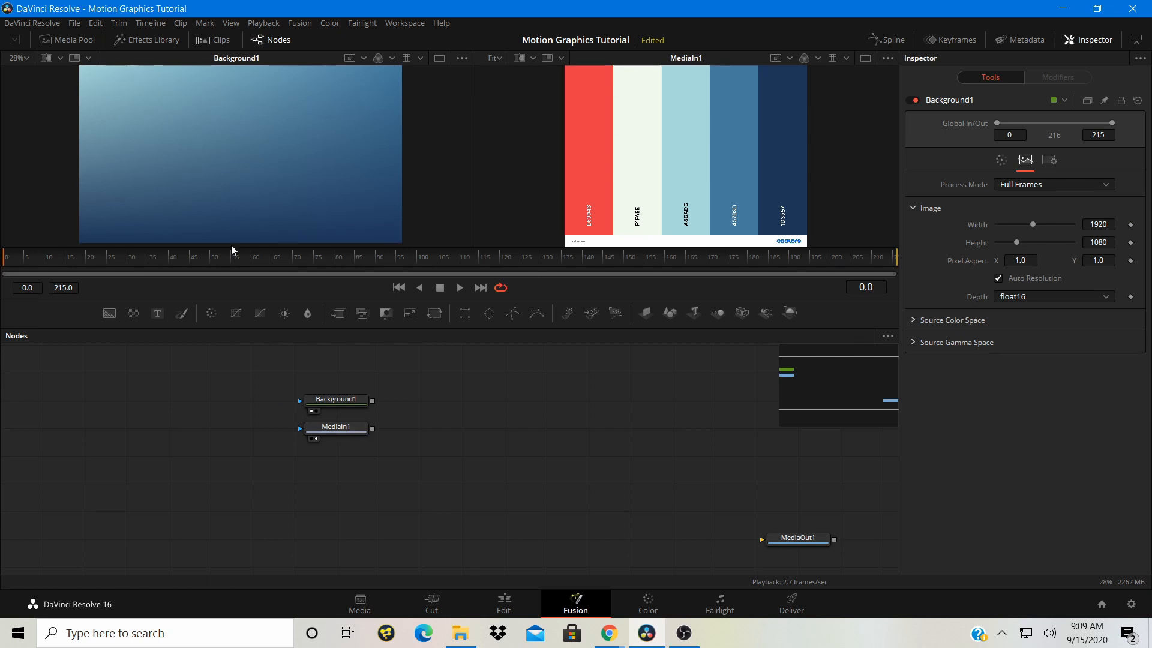
{"action": "scroll", "coordinate": [235, 188], "scroll_direction": "down", "scroll_amount": 1}
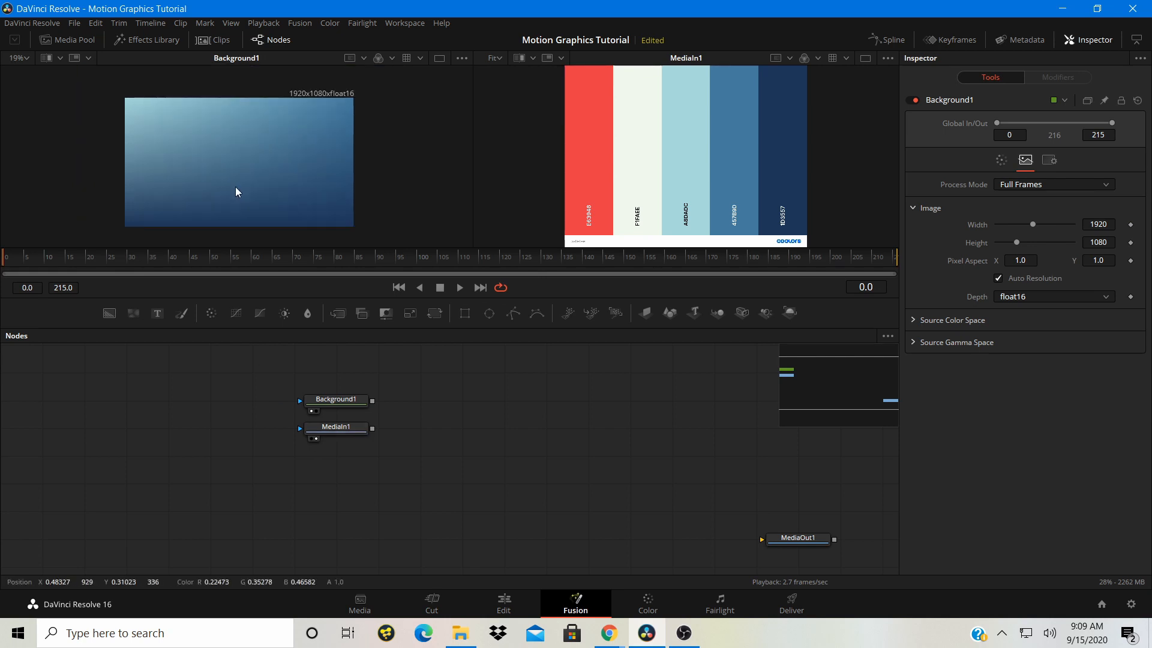
{"action": "scroll", "coordinate": [236, 188], "scroll_direction": "up", "scroll_amount": 1}
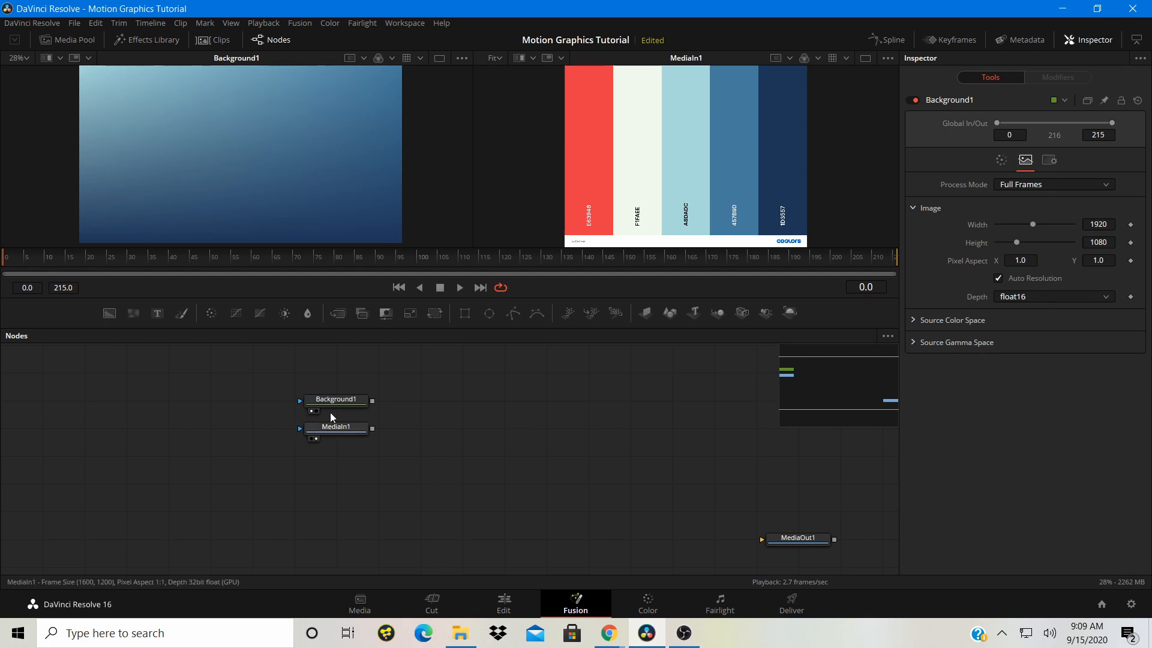
Spread Background1 and MediaIn1 apart in the node graph and add a Text+ node directly above Background1
{"action": "left_click_drag", "start_coordinate": [339, 413], "coordinate": [341, 510]}
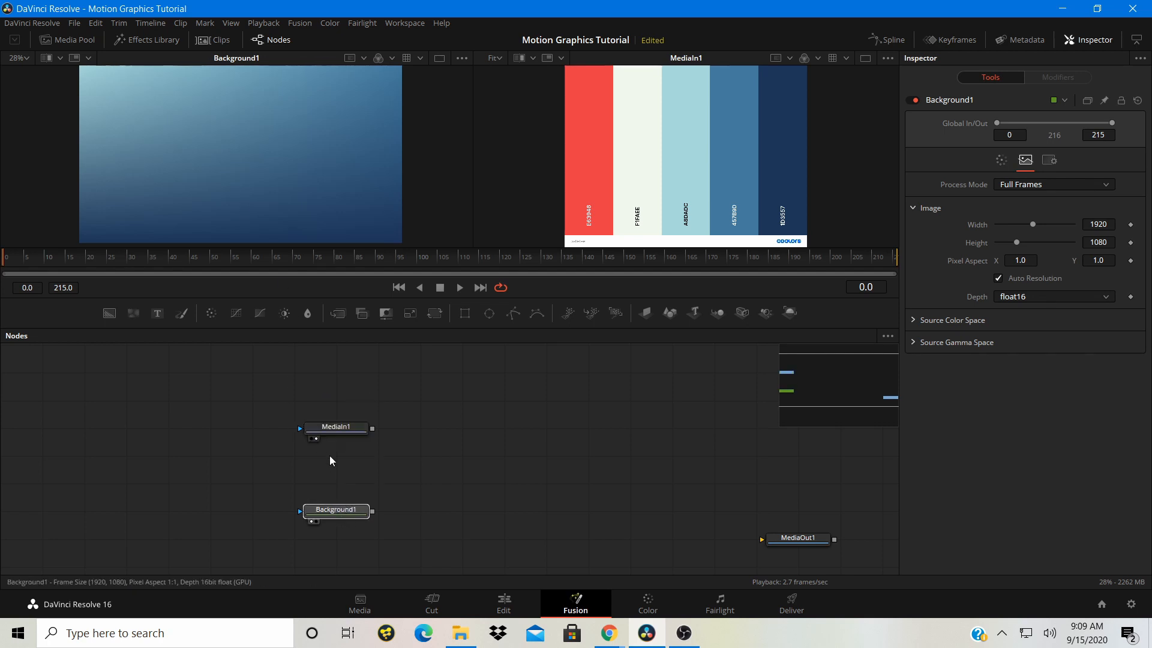
{"action": "left_click_drag", "start_coordinate": [334, 437], "coordinate": [169, 448]}
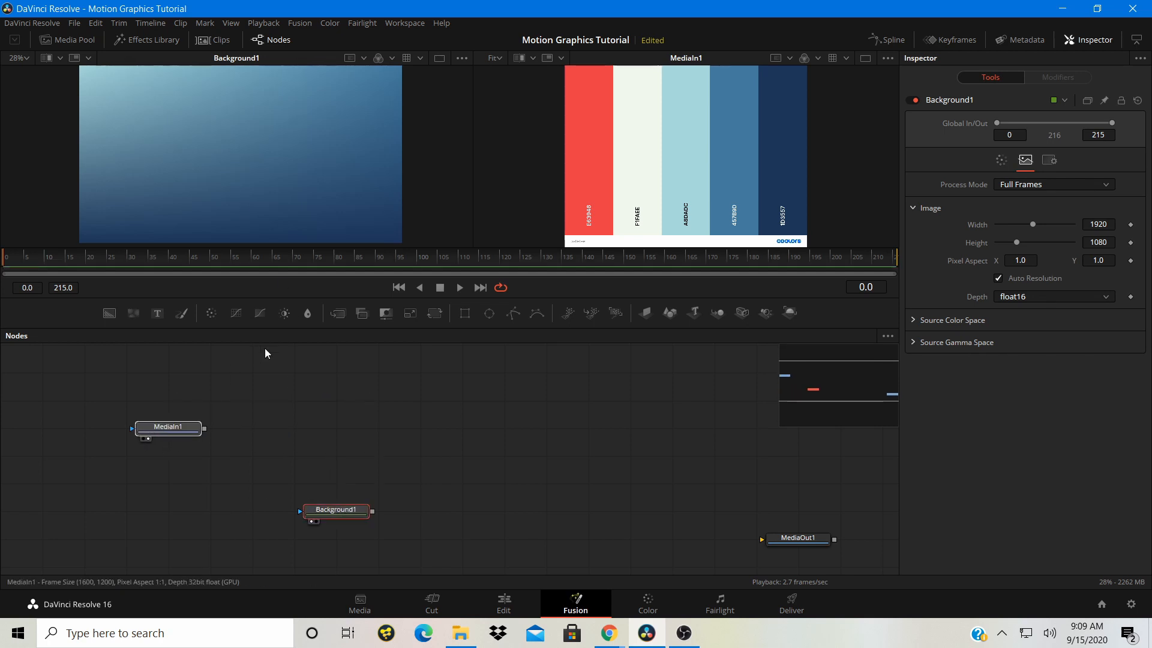
{"action": "left_click_drag", "start_coordinate": [161, 314], "coordinate": [335, 483]}
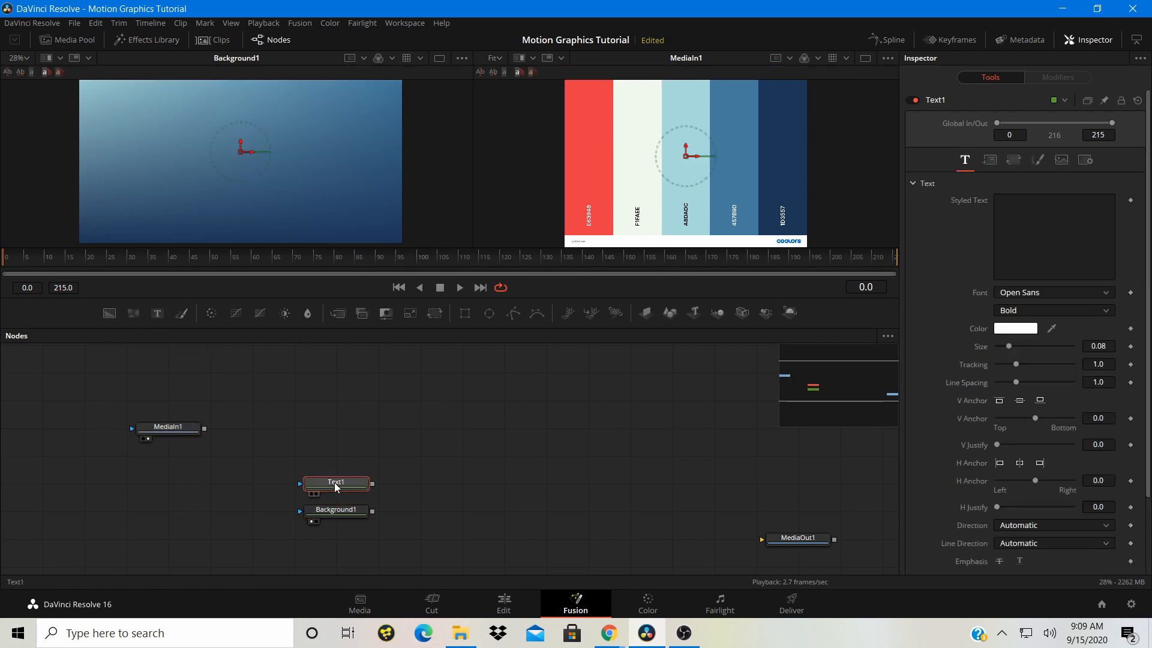
Enter "Create Motion Graphics" as Text1's styled text and show Text1 in the viewer that held the palette
{"action": "left_click", "coordinate": [1028, 198]}
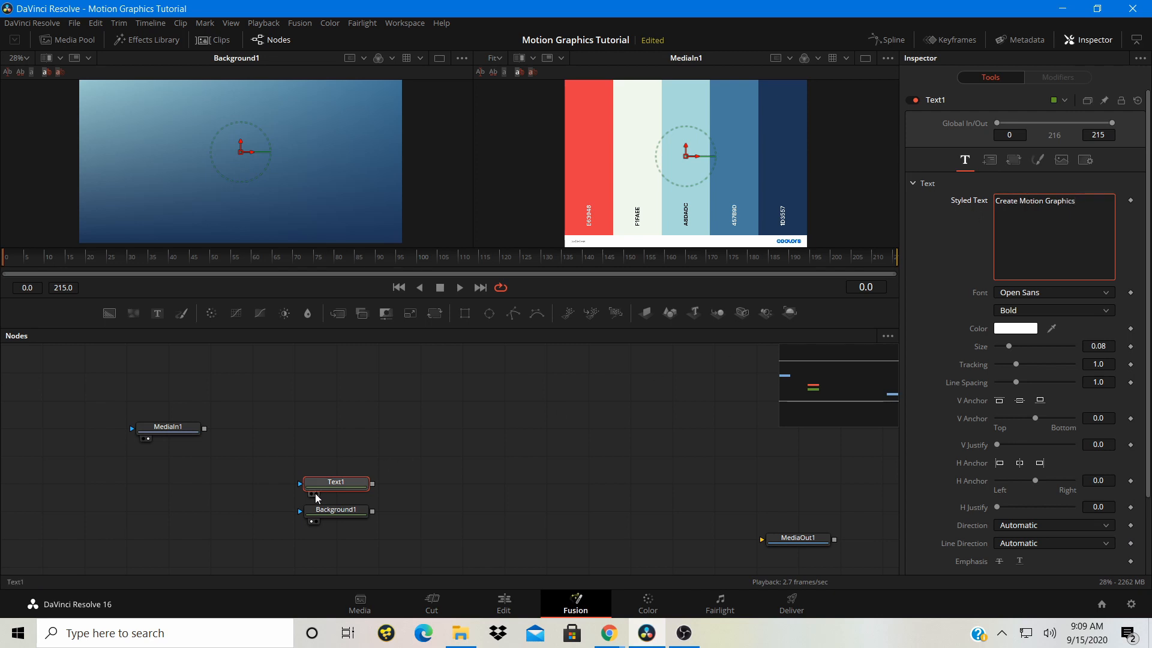
{"action": "left_click", "coordinate": [317, 495]}
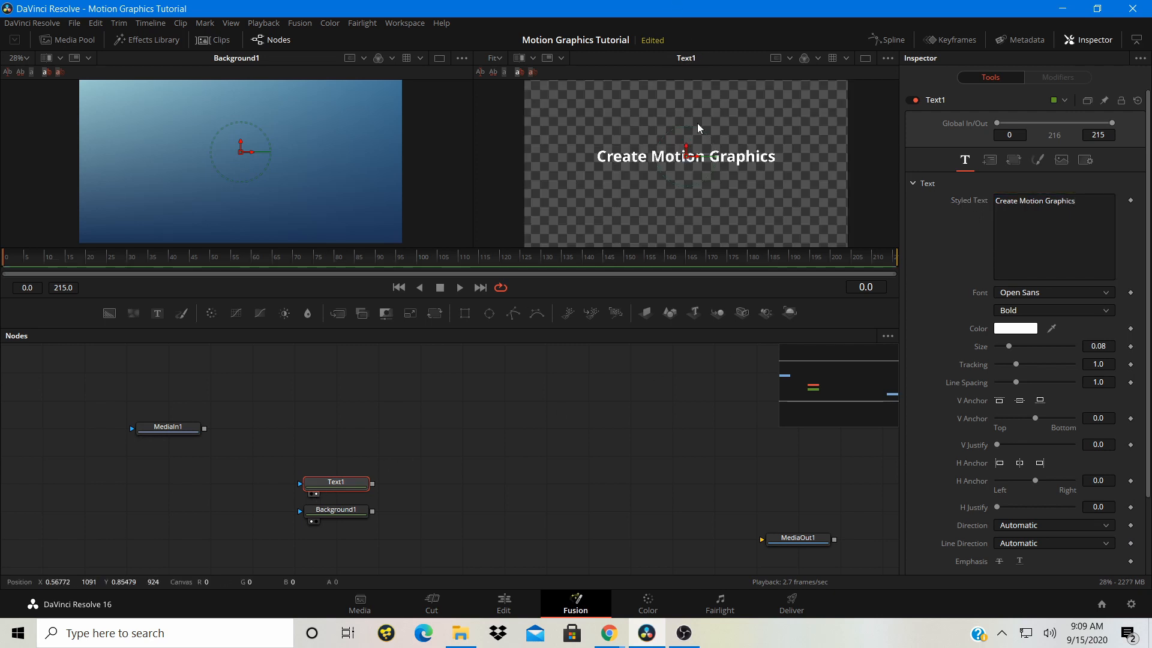
{"action": "scroll", "coordinate": [676, 164], "scroll_direction": "up", "scroll_amount": 3}
{"action": "scroll", "coordinate": [670, 154], "scroll_direction": "down", "scroll_amount": 2}
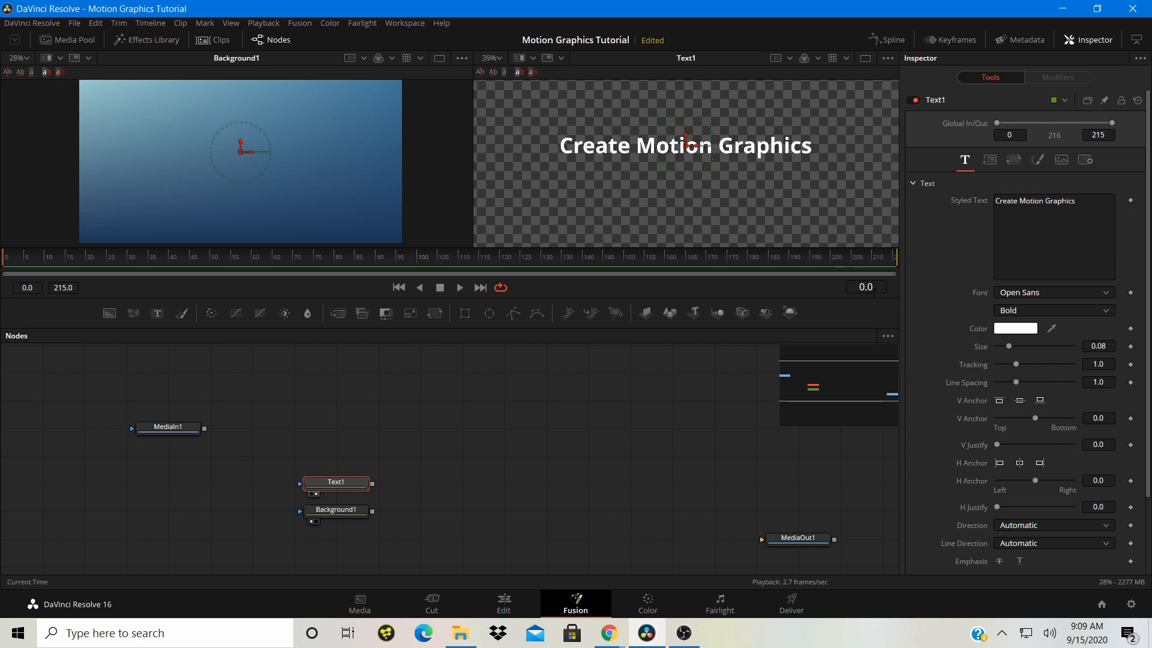
Enlarge Text1 to a size of 0.1417 and check how the title fits across the frame
{"action": "left_click_drag", "start_coordinate": [1010, 346], "coordinate": [1020, 347]}
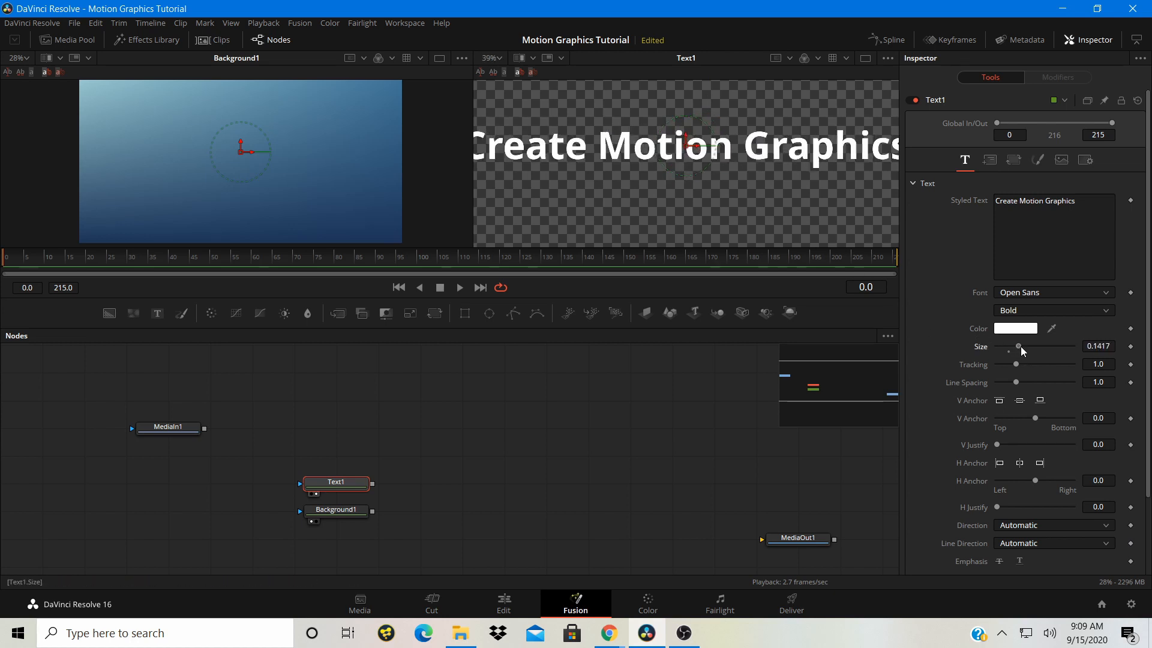
{"action": "scroll", "coordinate": [705, 189], "scroll_direction": "down", "scroll_amount": 2}
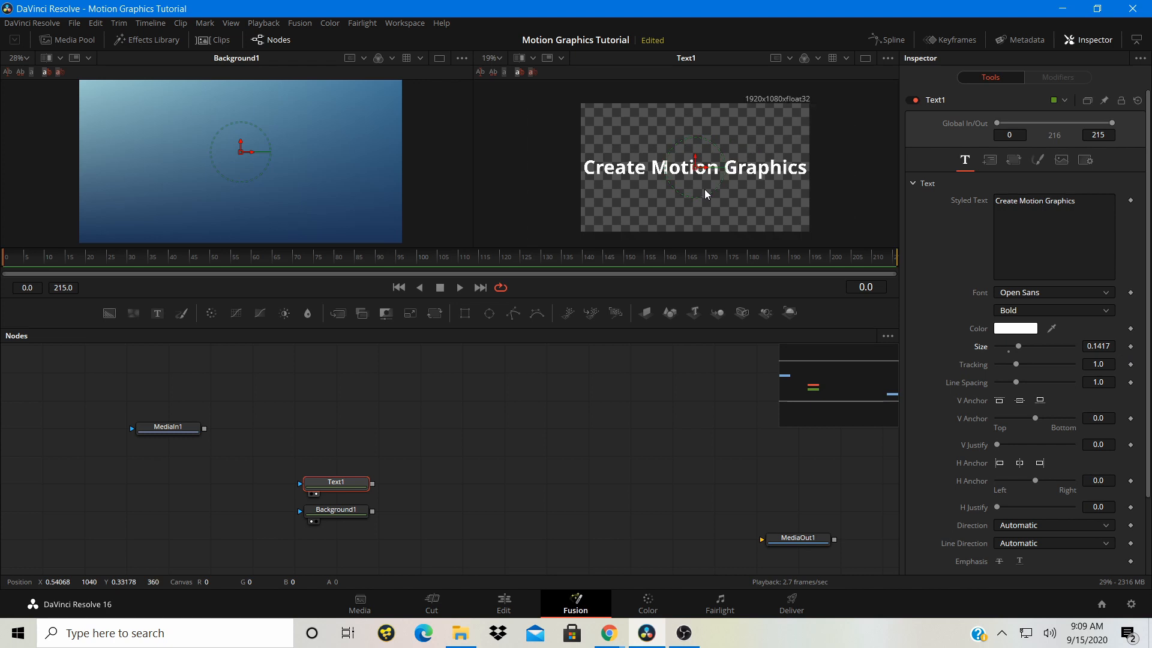
{"action": "scroll", "coordinate": [717, 181], "scroll_direction": "up", "scroll_amount": 2}
{"action": "scroll", "coordinate": [688, 176], "scroll_direction": "down", "scroll_amount": 1}
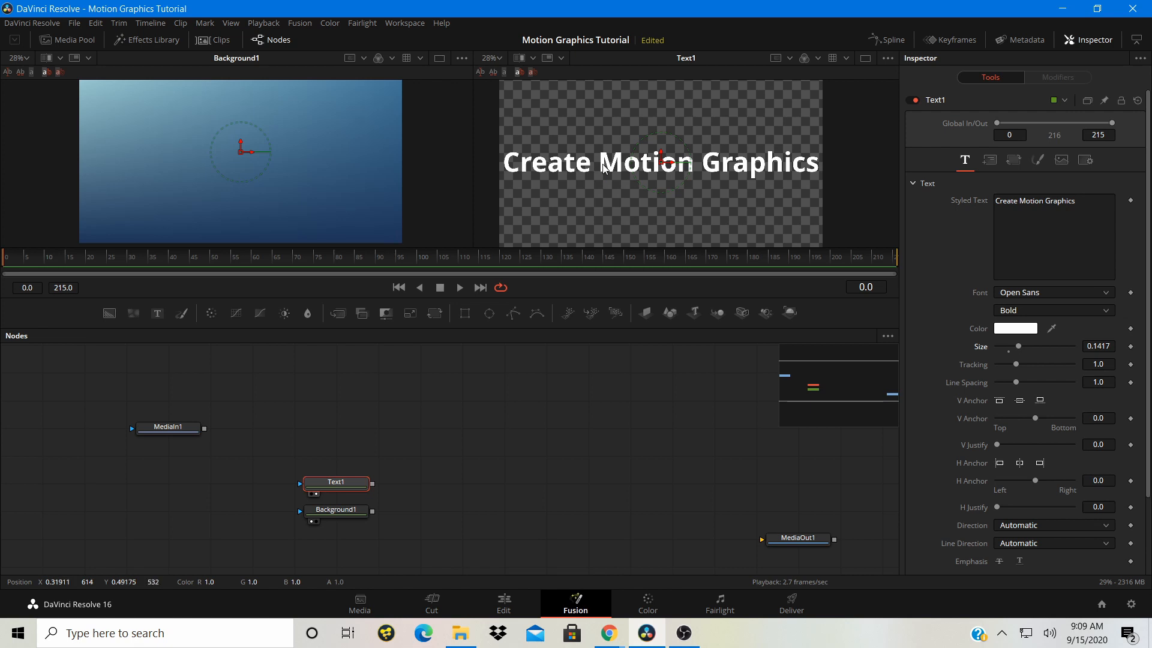
{"action": "scroll", "coordinate": [602, 171], "scroll_direction": "up", "scroll_amount": 2}
{"action": "scroll", "coordinate": [619, 182], "scroll_direction": "down", "scroll_amount": 1}
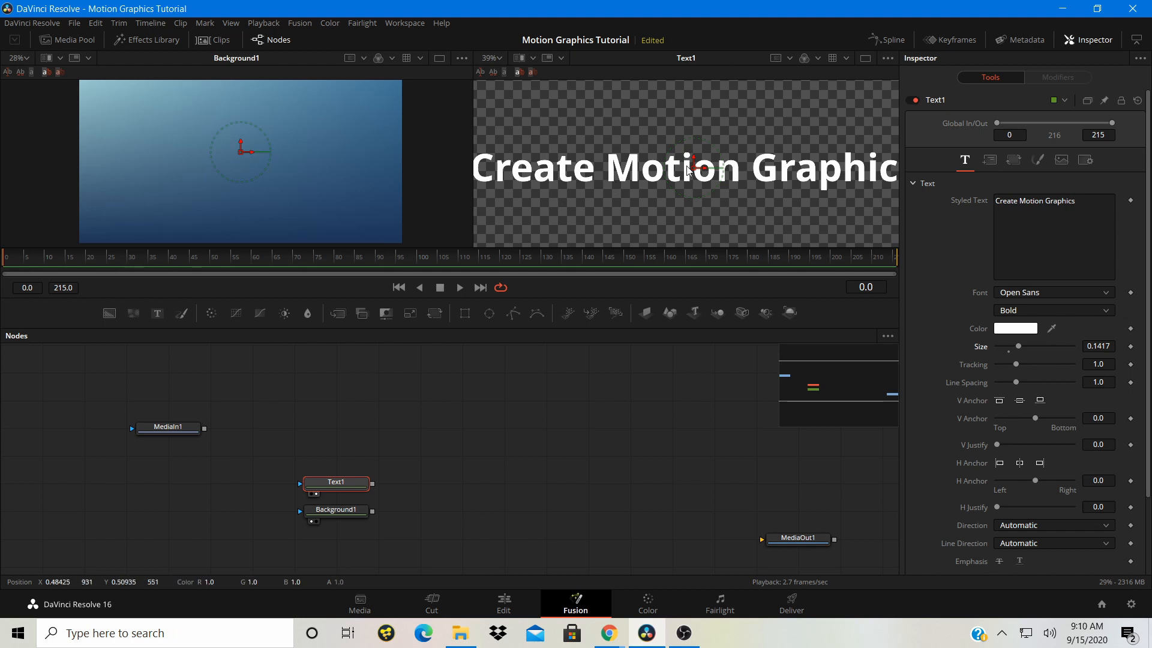
{"action": "scroll", "coordinate": [686, 167], "scroll_direction": "down", "scroll_amount": 2}
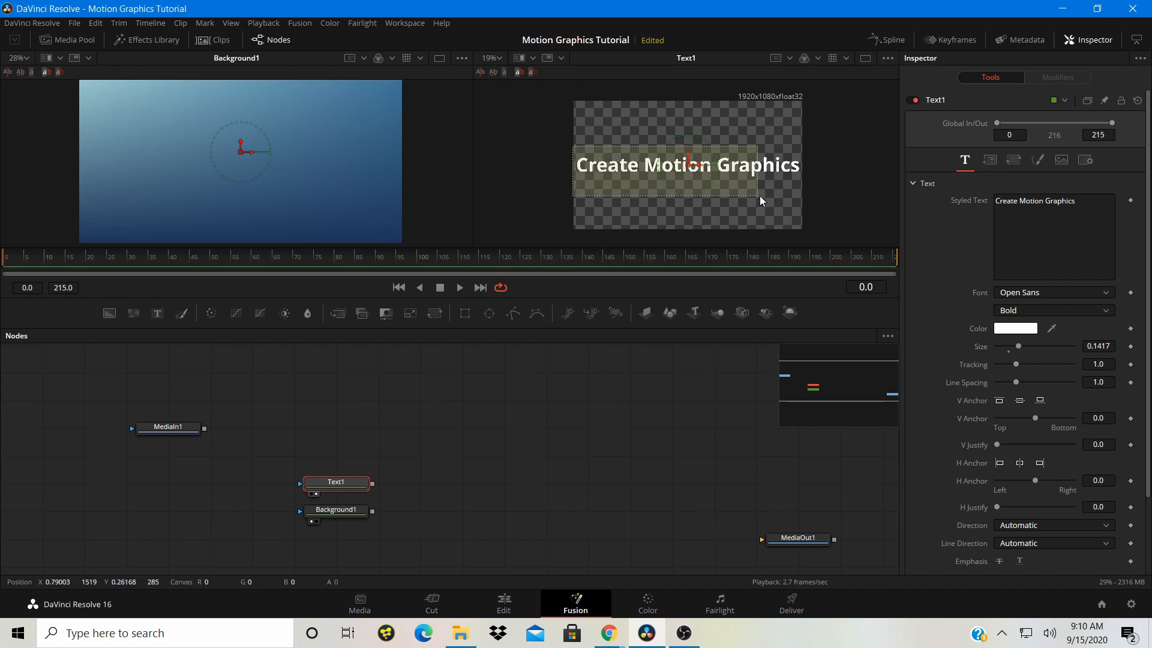
Change Text1's font to Norwester Regular and set its size to 0.122
{"action": "left_click", "coordinate": [501, 447]}
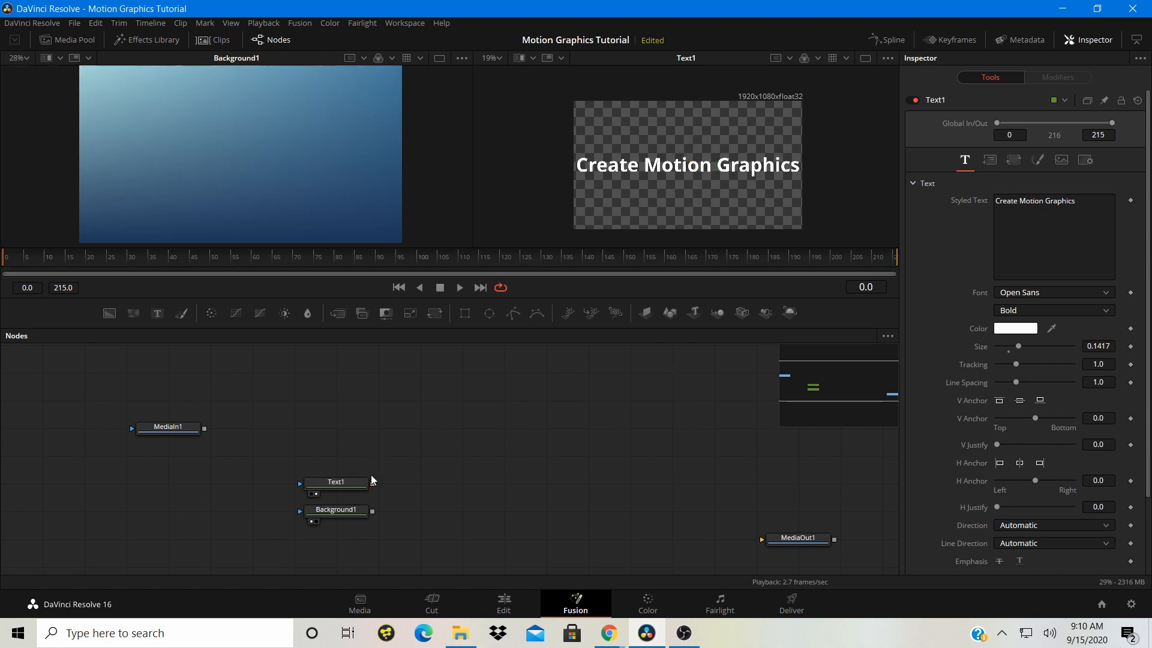
{"action": "left_click", "coordinate": [354, 484]}
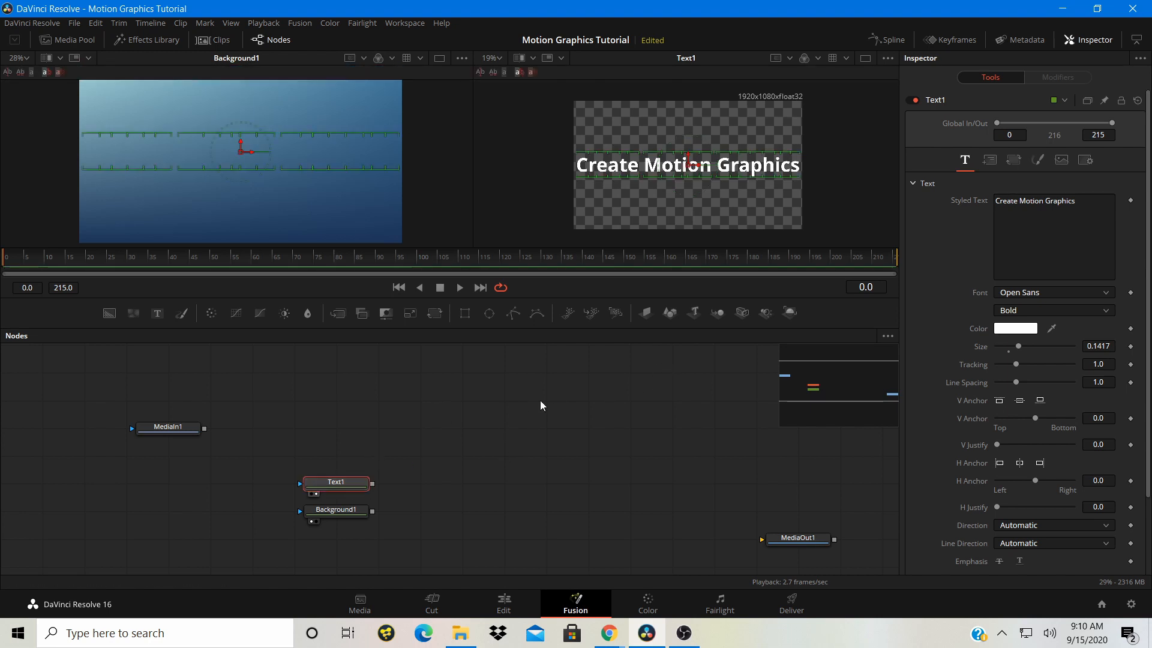
{"action": "left_click", "coordinate": [638, 384]}
{"action": "left_click", "coordinate": [1022, 293]}
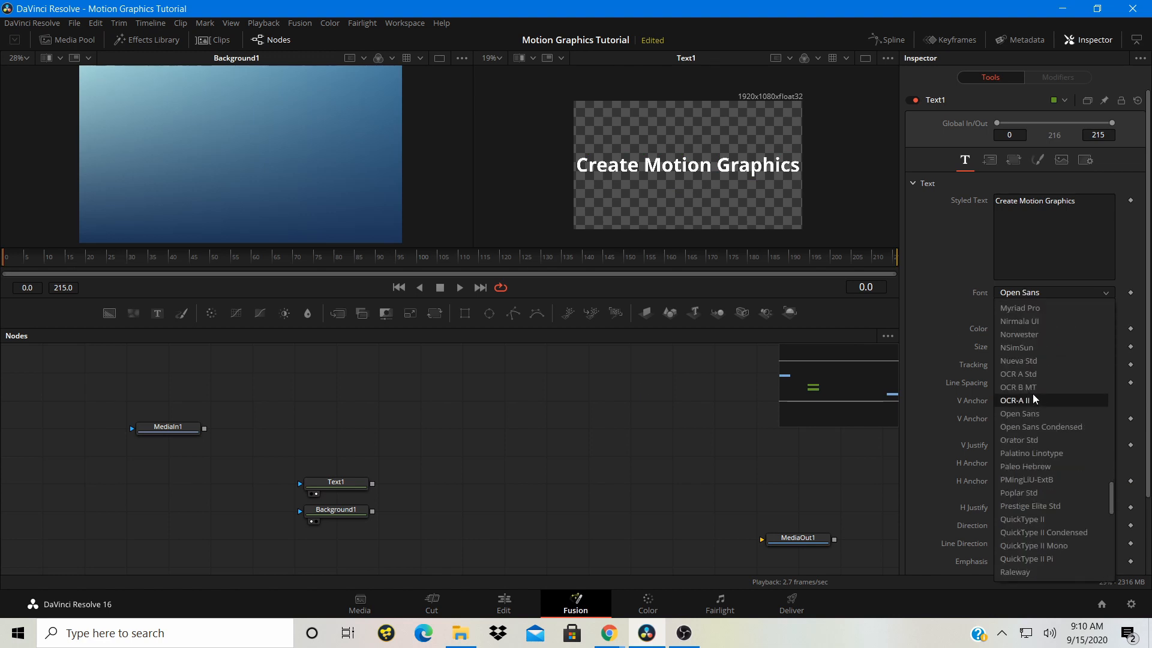
{"action": "left_click", "coordinate": [1026, 335]}
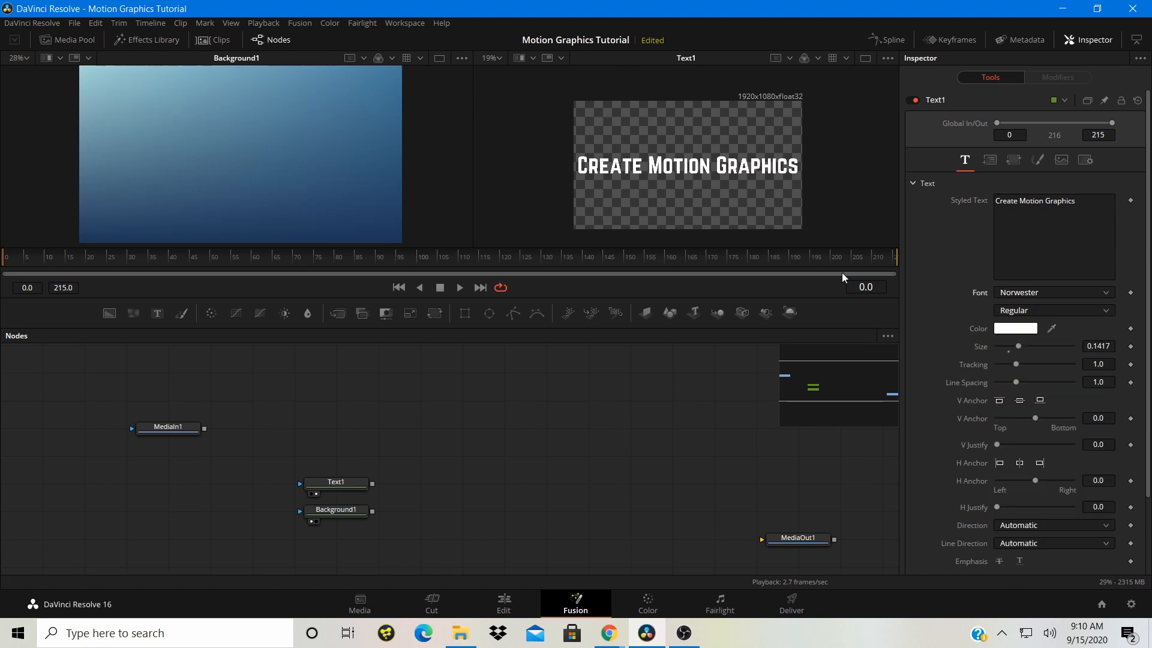
{"action": "left_click_drag", "start_coordinate": [1018, 350], "coordinate": [1015, 350]}
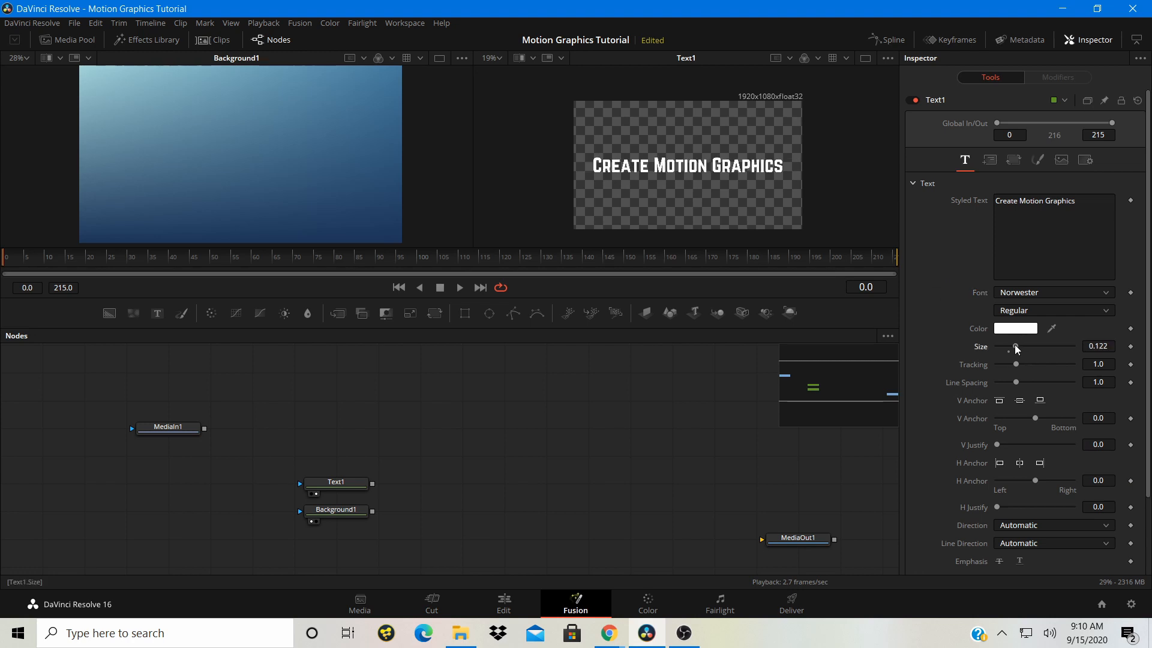
{"action": "scroll", "coordinate": [663, 172], "scroll_direction": "up", "scroll_amount": 4}
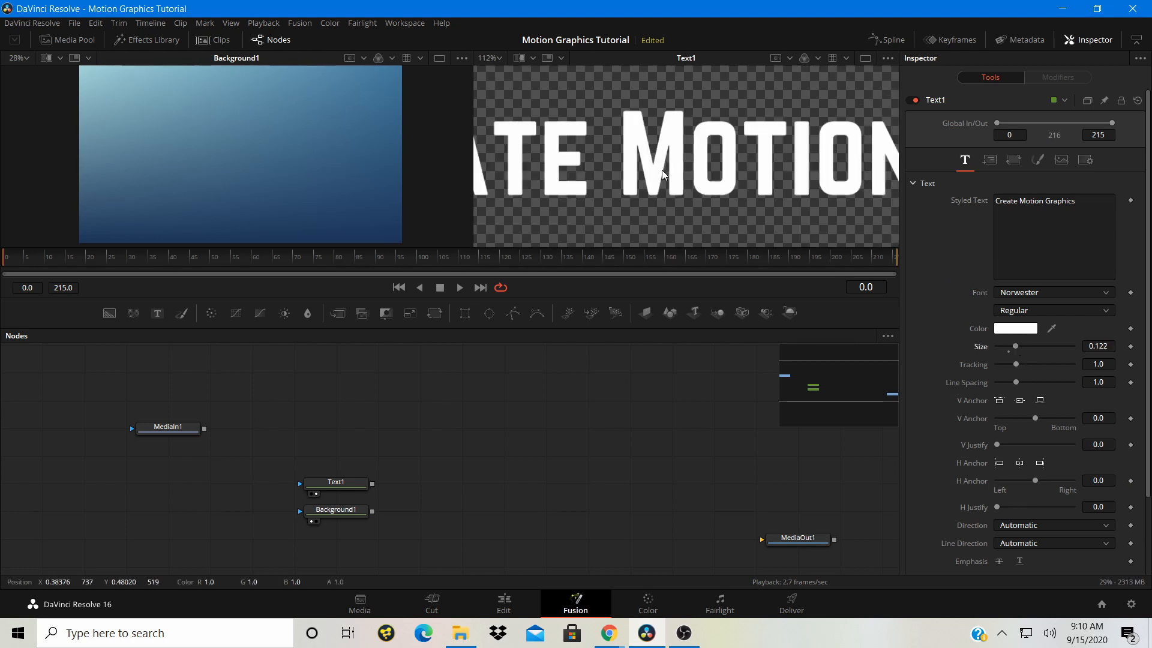
Fit the title in the viewer and switch to the DaFont page in Chrome to look through the recently added fonts
{"action": "scroll", "coordinate": [666, 180], "scroll_direction": "down", "scroll_amount": 3}
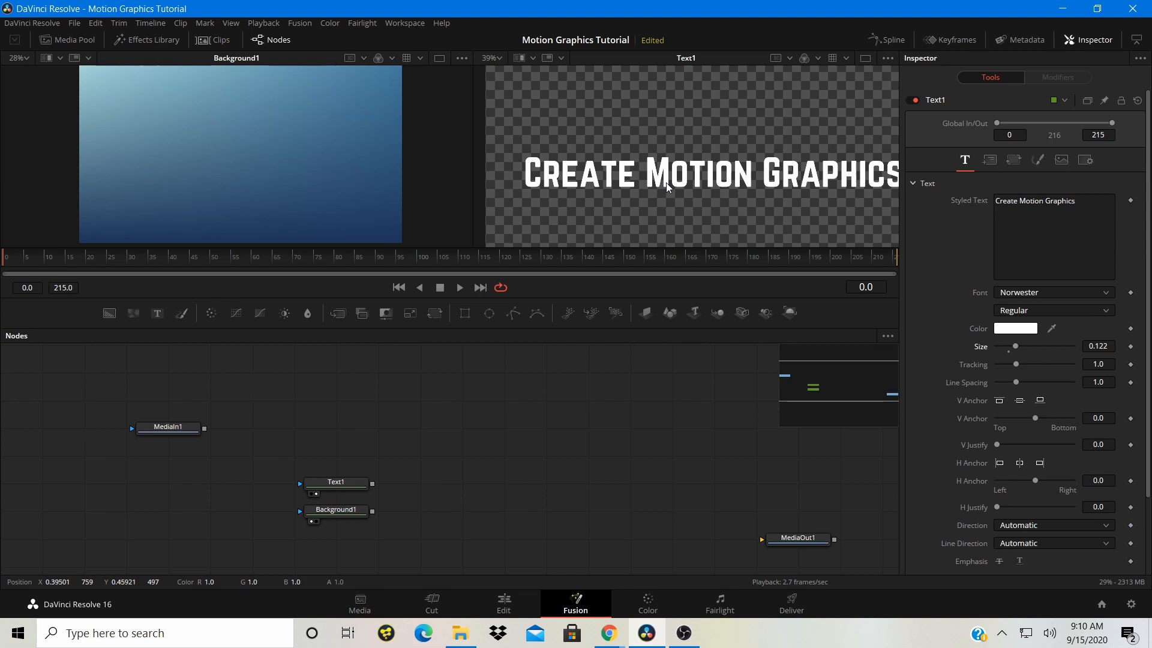
{"action": "scroll", "coordinate": [669, 183], "scroll_direction": "down", "scroll_amount": 1}
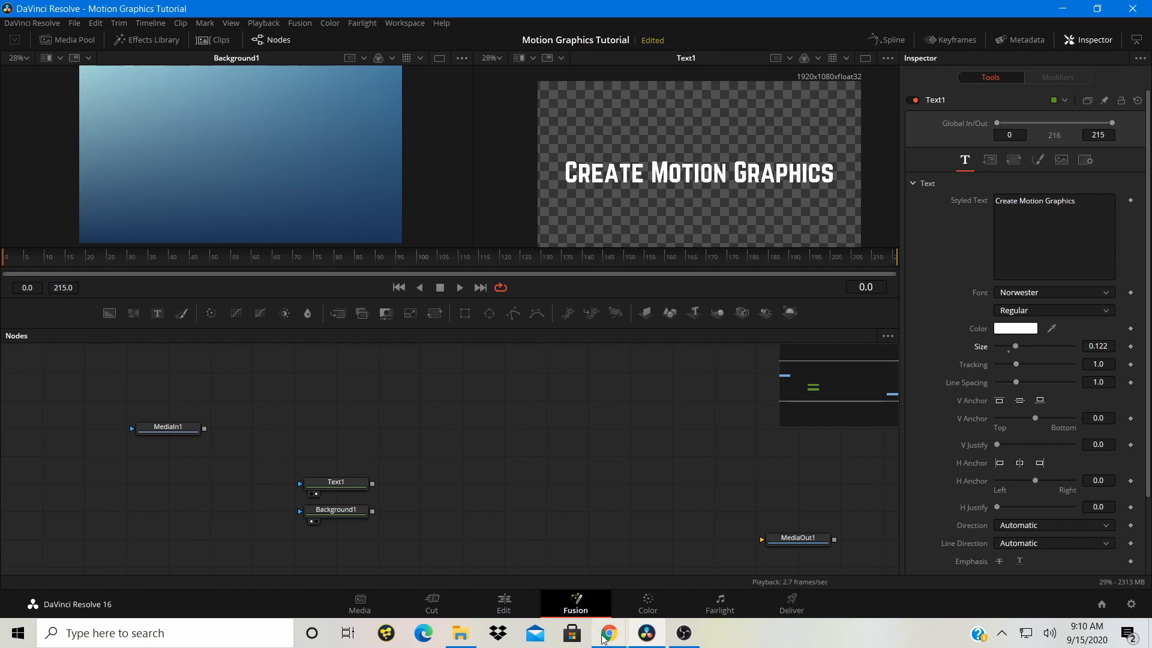
{"action": "mouse_move", "coordinate": [604, 638]}
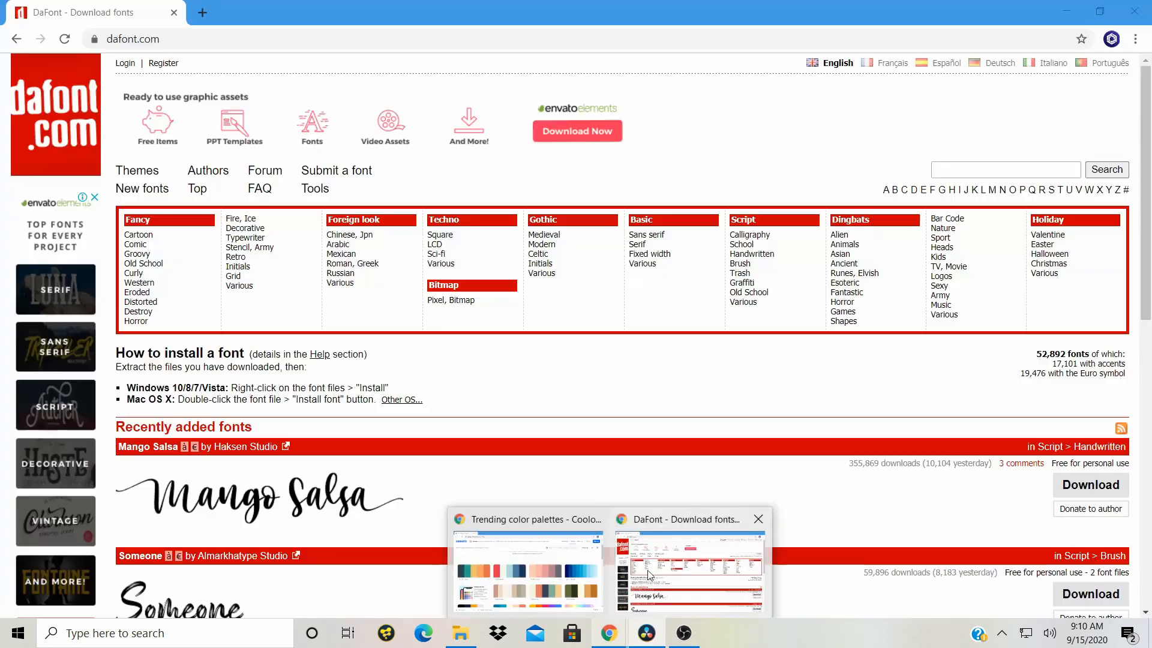
{"action": "left_click", "coordinate": [690, 570]}
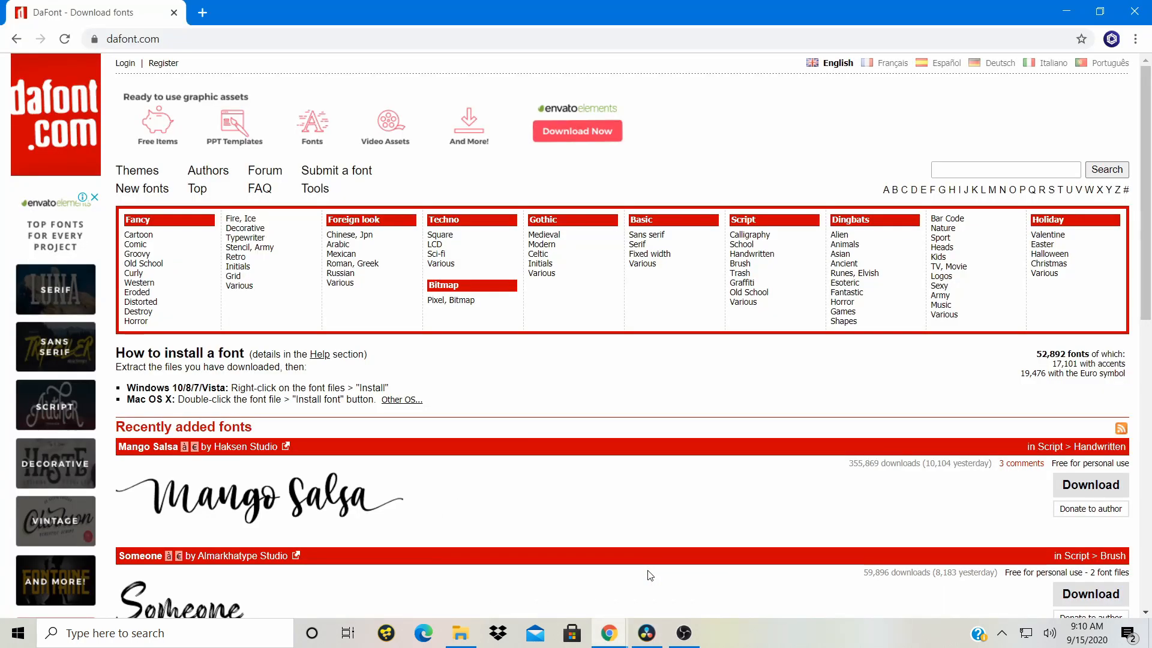
{"action": "scroll", "coordinate": [378, 287], "scroll_direction": "down", "scroll_amount": 8}
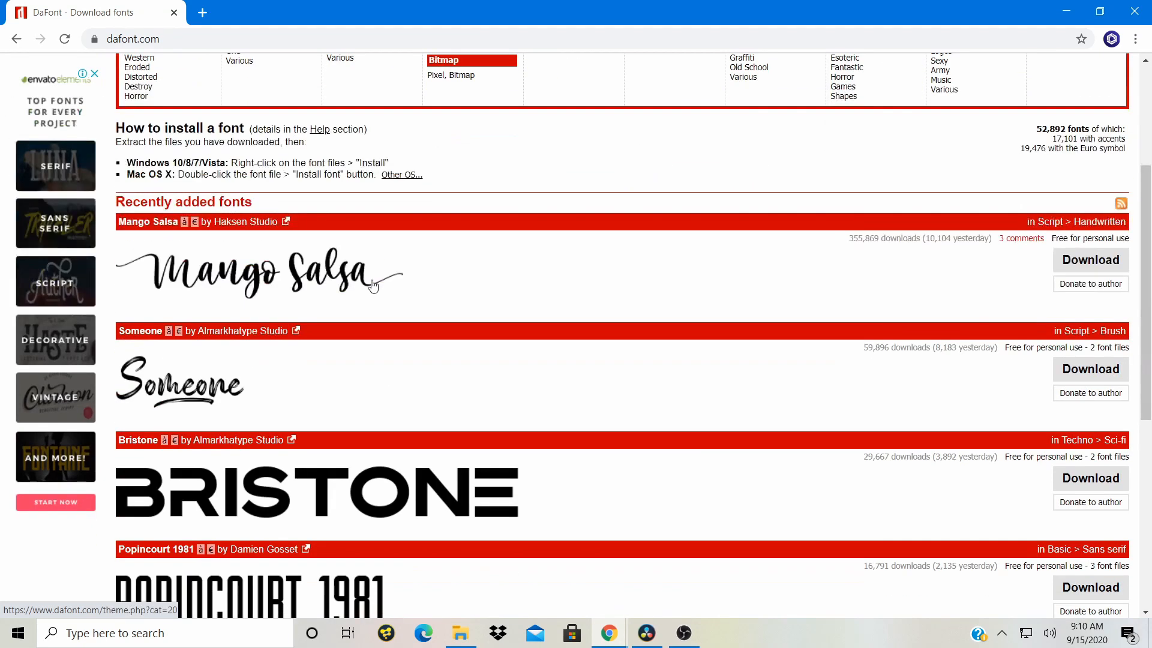
{"action": "scroll", "coordinate": [372, 282], "scroll_direction": "down", "scroll_amount": 3}
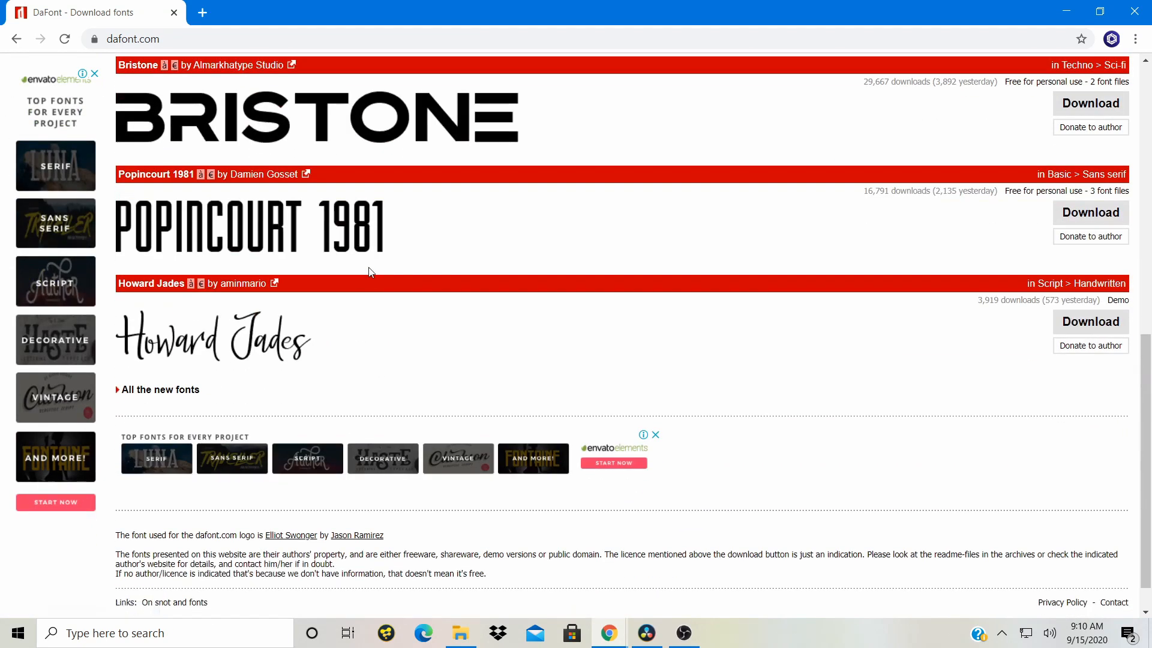
{"action": "scroll", "coordinate": [367, 288], "scroll_direction": "up", "scroll_amount": 7}
{"action": "scroll", "coordinate": [366, 324], "scroll_direction": "up", "scroll_amount": 4}
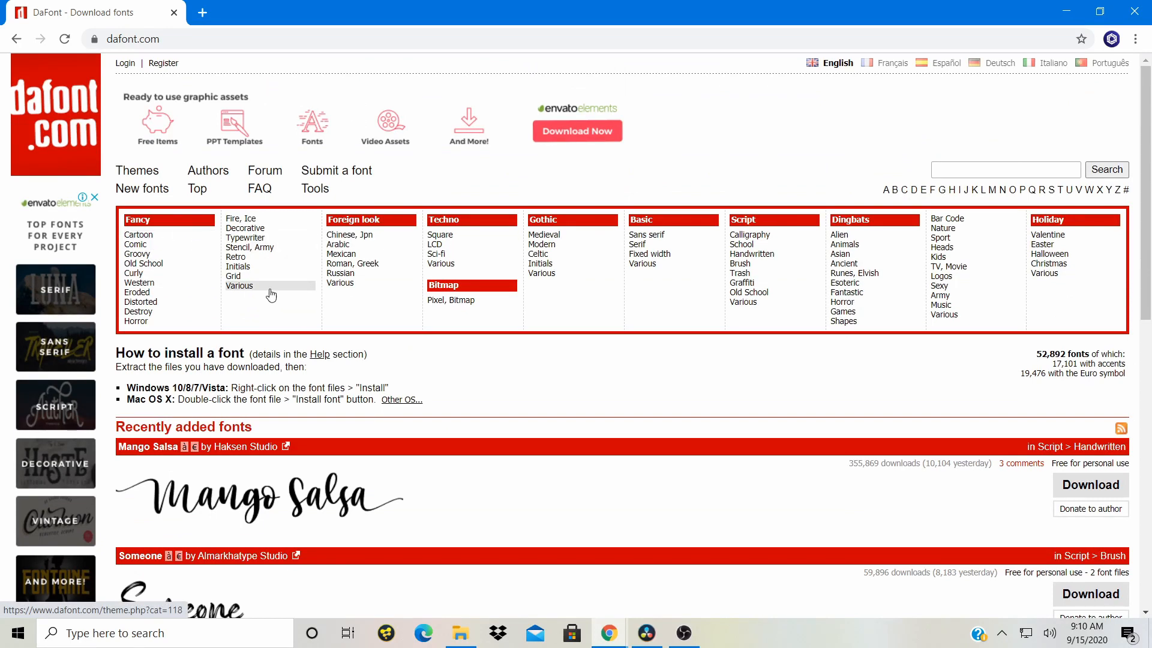
Browse DaFont's Fancy > Grid fonts and return to the home page's recently added fonts
{"action": "left_click", "coordinate": [251, 277]}
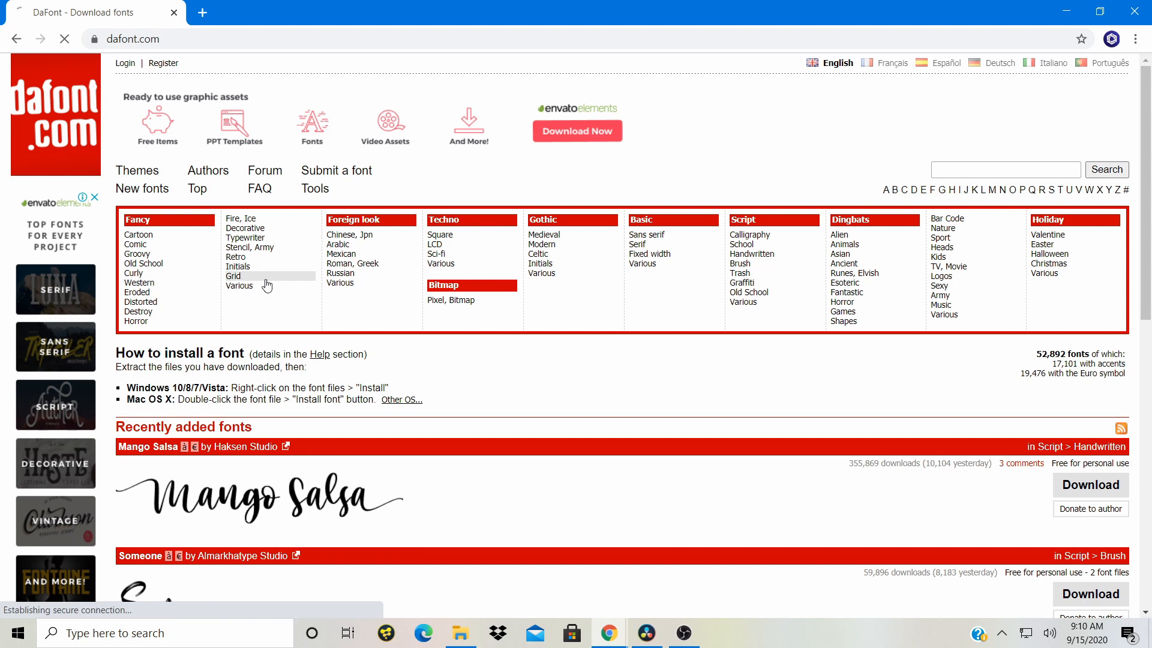
{"action": "scroll", "coordinate": [318, 346], "scroll_direction": "down", "scroll_amount": 8}
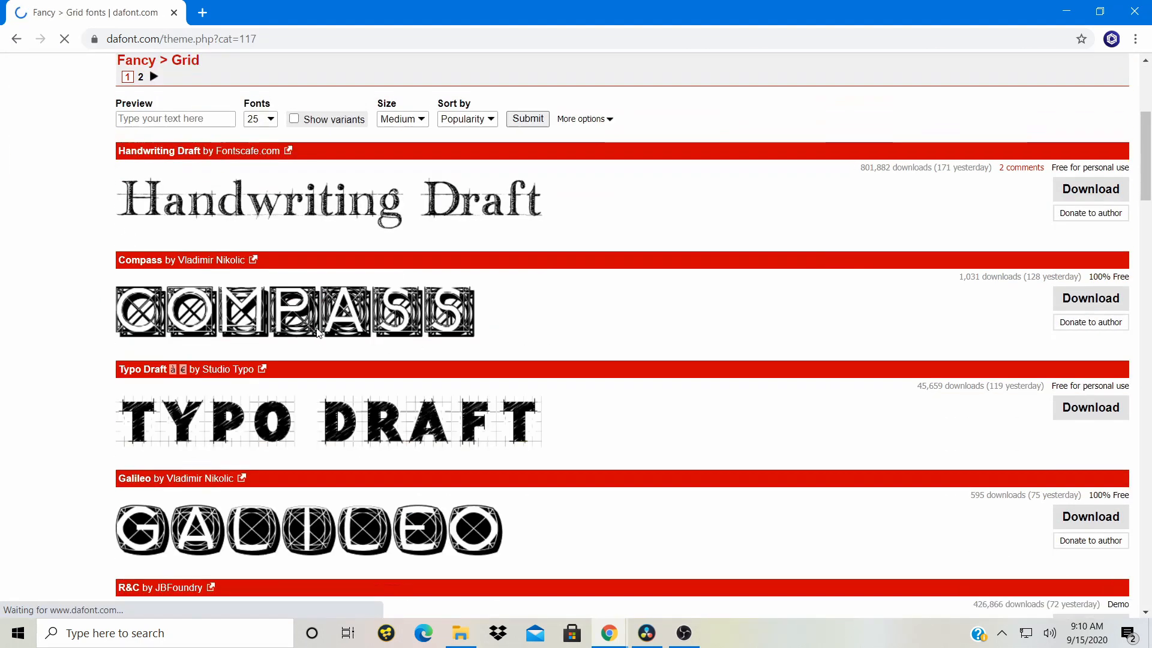
{"action": "scroll", "coordinate": [317, 314], "scroll_direction": "down", "scroll_amount": 5}
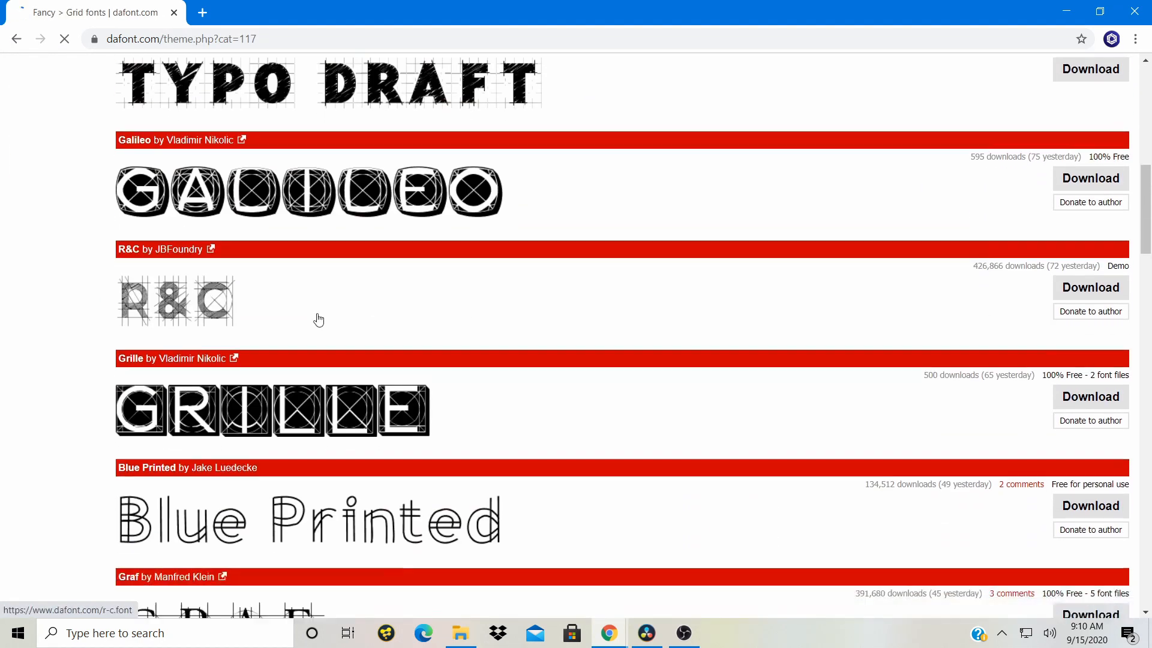
{"action": "scroll", "coordinate": [318, 310], "scroll_direction": "down", "scroll_amount": 2}
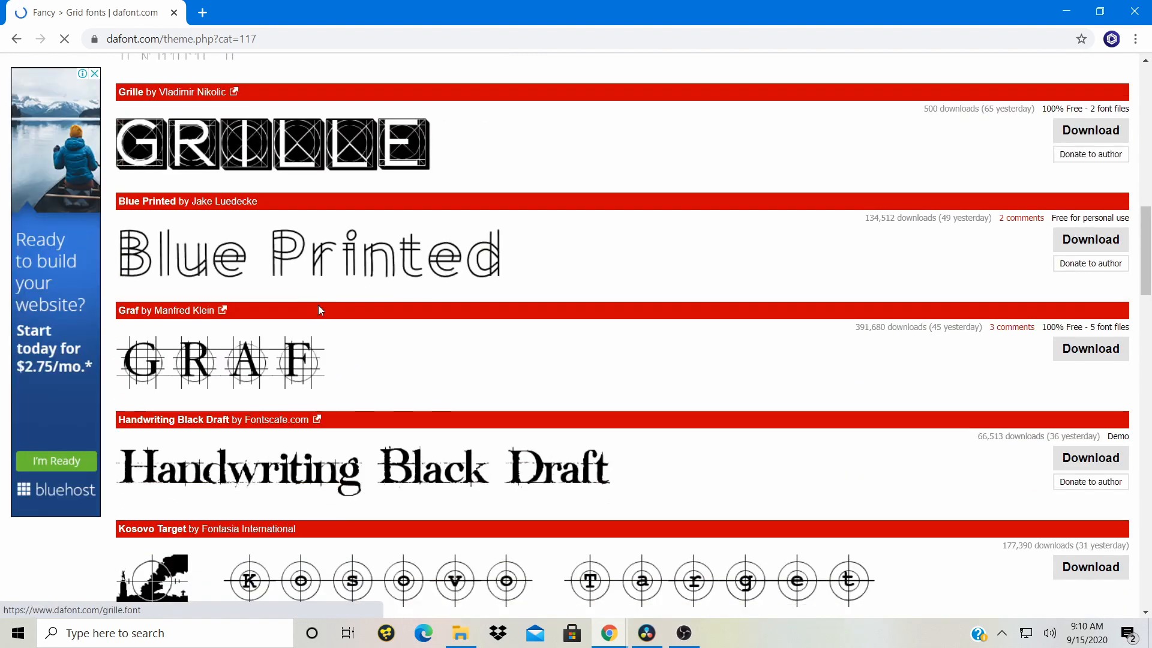
{"action": "scroll", "coordinate": [318, 306], "scroll_direction": "up", "scroll_amount": 12}
{"action": "scroll", "coordinate": [315, 310], "scroll_direction": "up", "scroll_amount": 3}
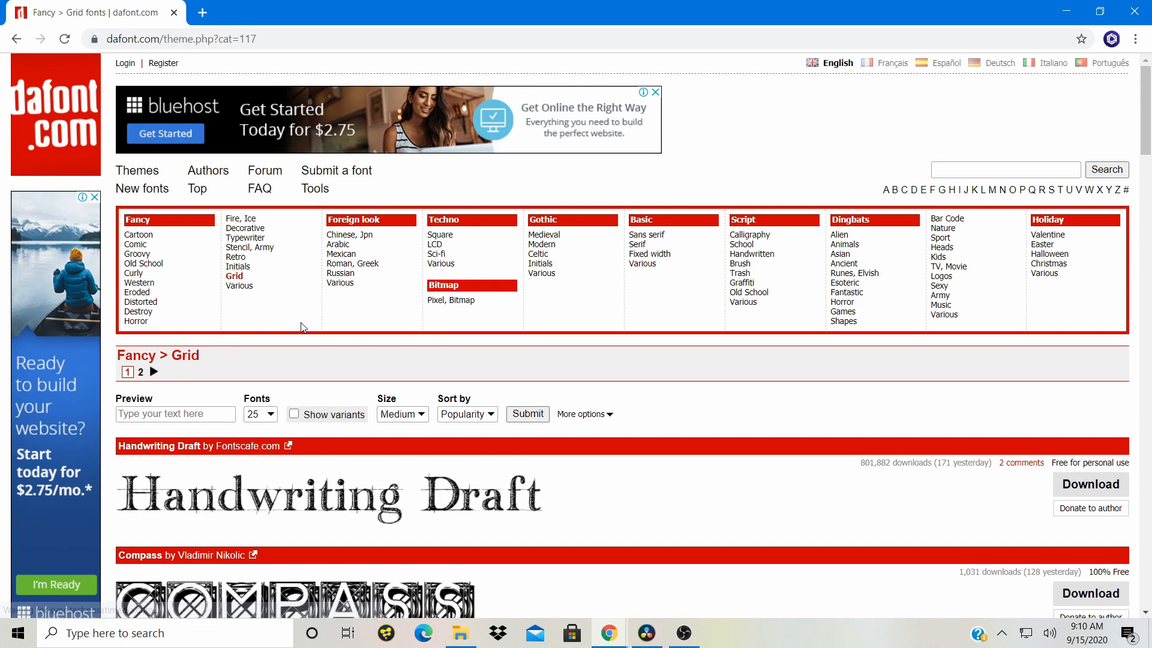
{"action": "left_click", "coordinate": [16, 41]}
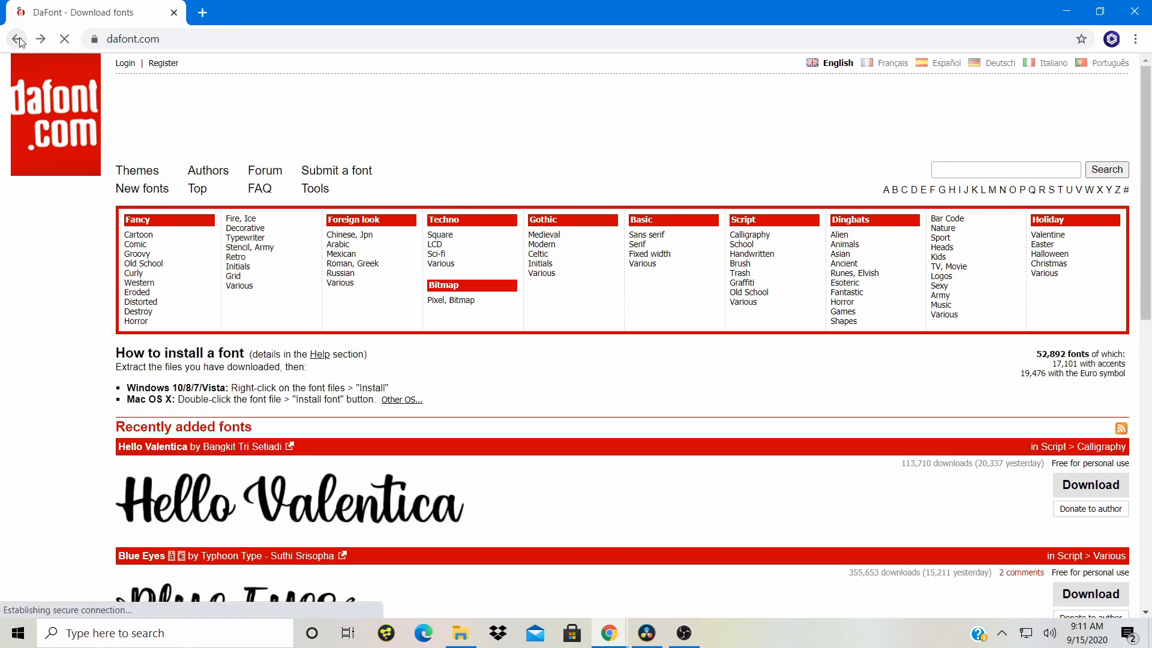
{"action": "scroll", "coordinate": [317, 293], "scroll_direction": "down", "scroll_amount": 6}
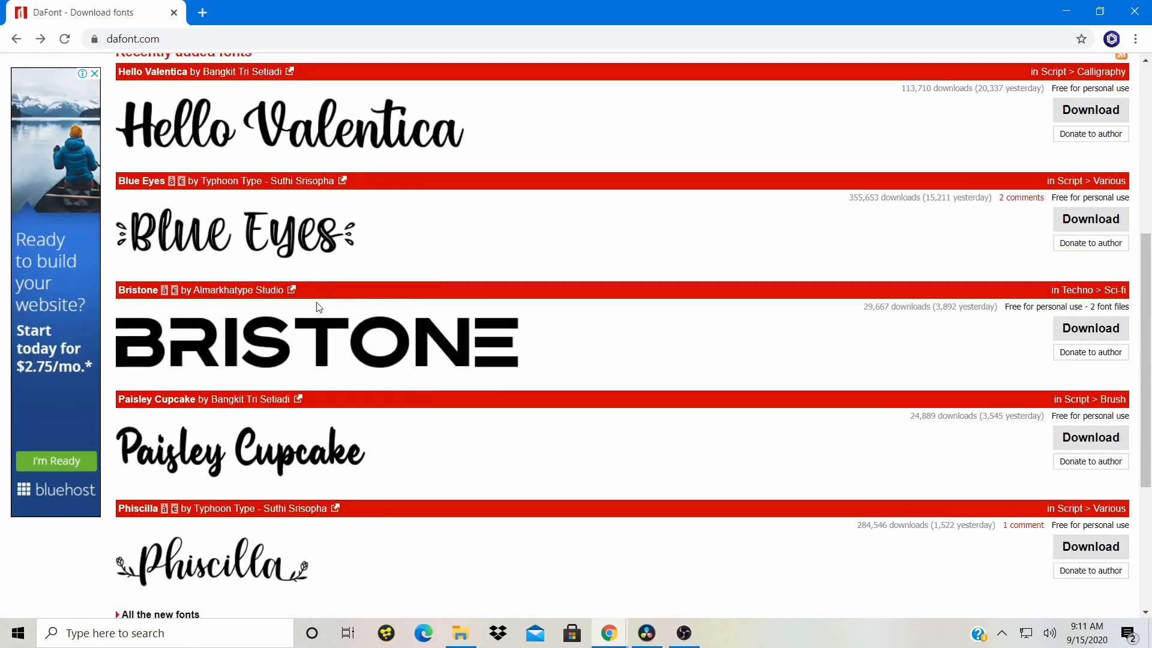
Switch back to DaVinci Resolve, move Text1 higher in the node graph and place MediaIn1 between Text1 and Background1
{"action": "left_click", "coordinate": [647, 633]}
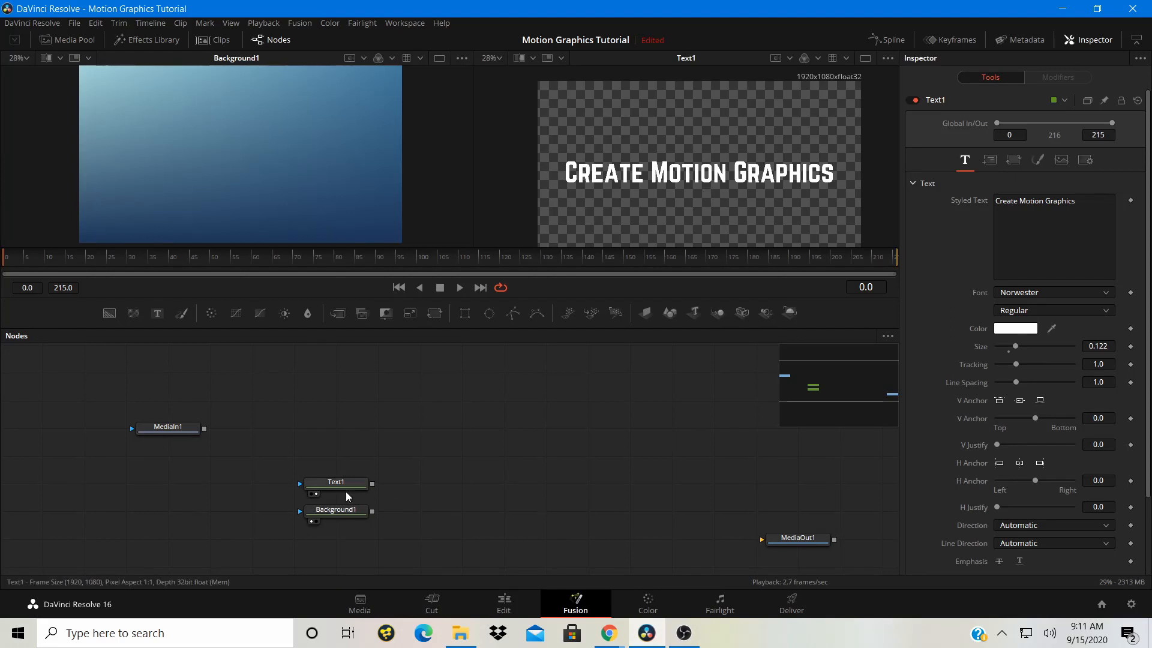
{"action": "left_click_drag", "start_coordinate": [347, 484], "coordinate": [362, 439]}
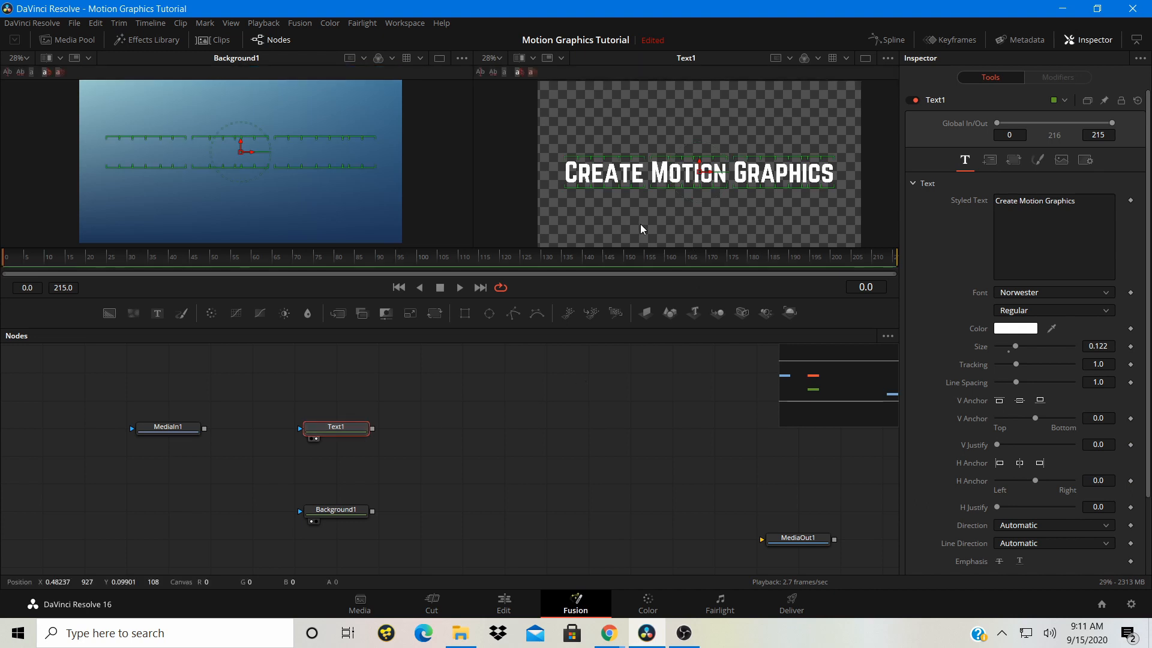
{"action": "left_click_drag", "start_coordinate": [178, 445], "coordinate": [318, 496]}
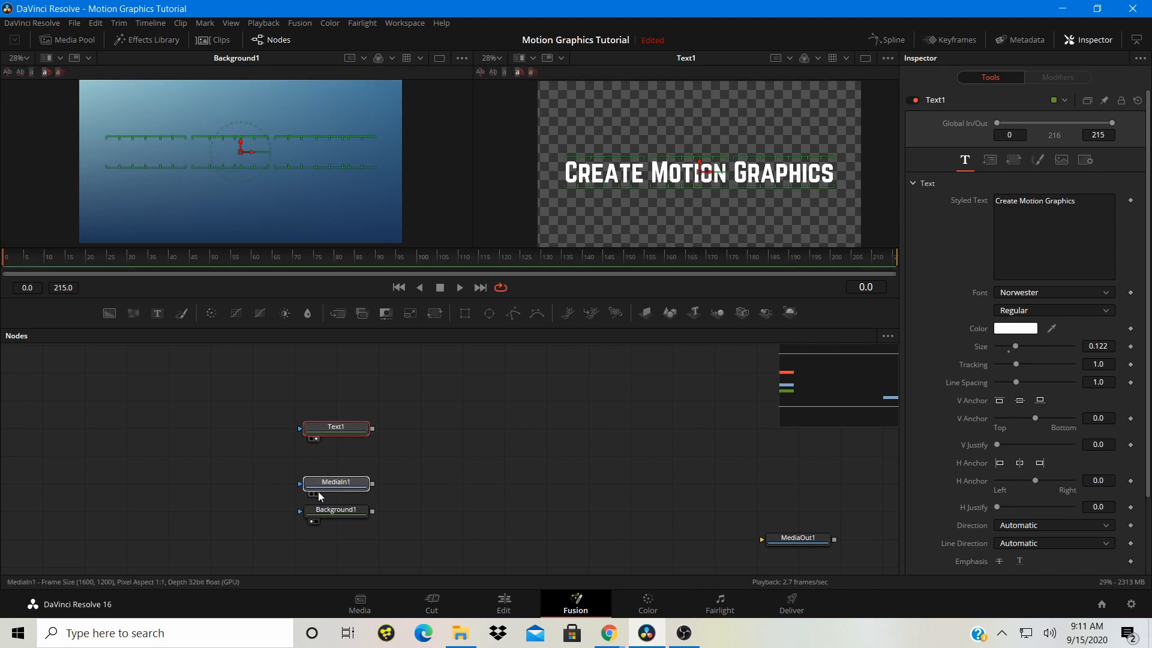
Show the MediaIn1 palette and Text1 in separate viewers and sample the palette's off-white stripe as Text1's color
{"action": "left_click", "coordinate": [312, 494]}
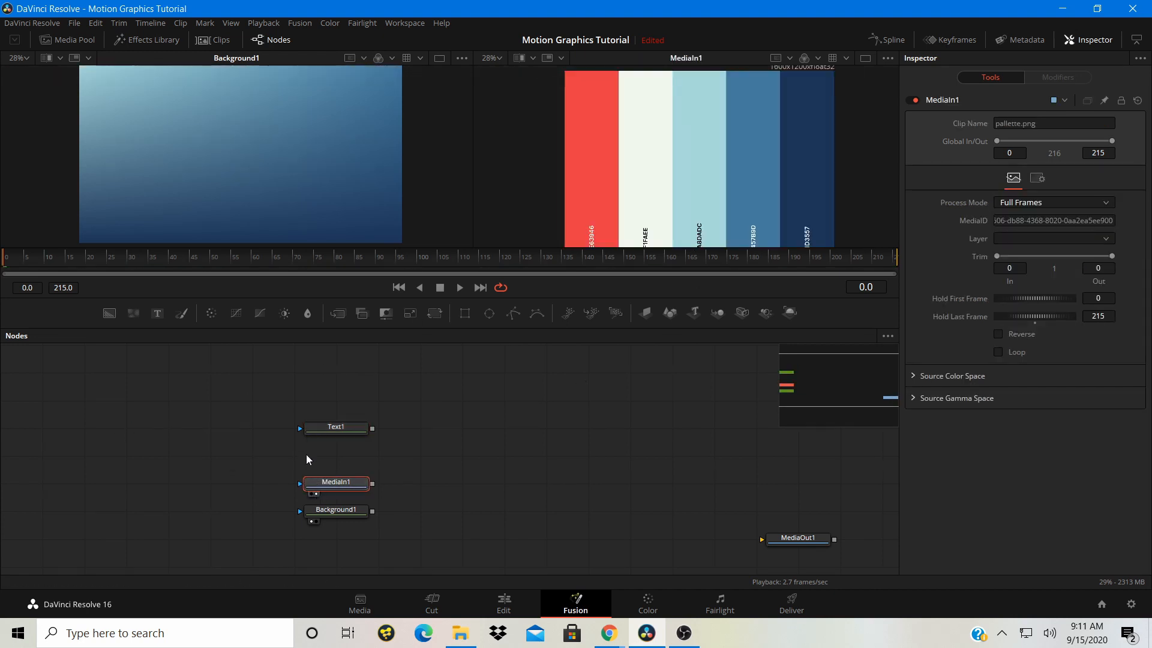
{"action": "left_click", "coordinate": [311, 439]}
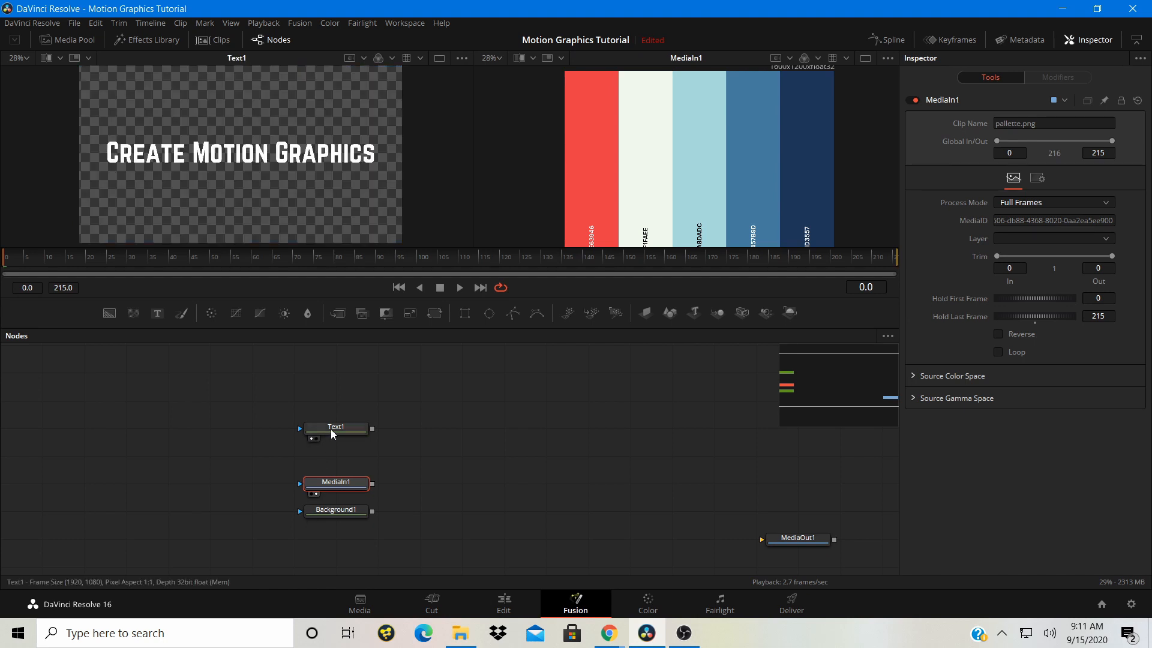
{"action": "left_click", "coordinate": [329, 429]}
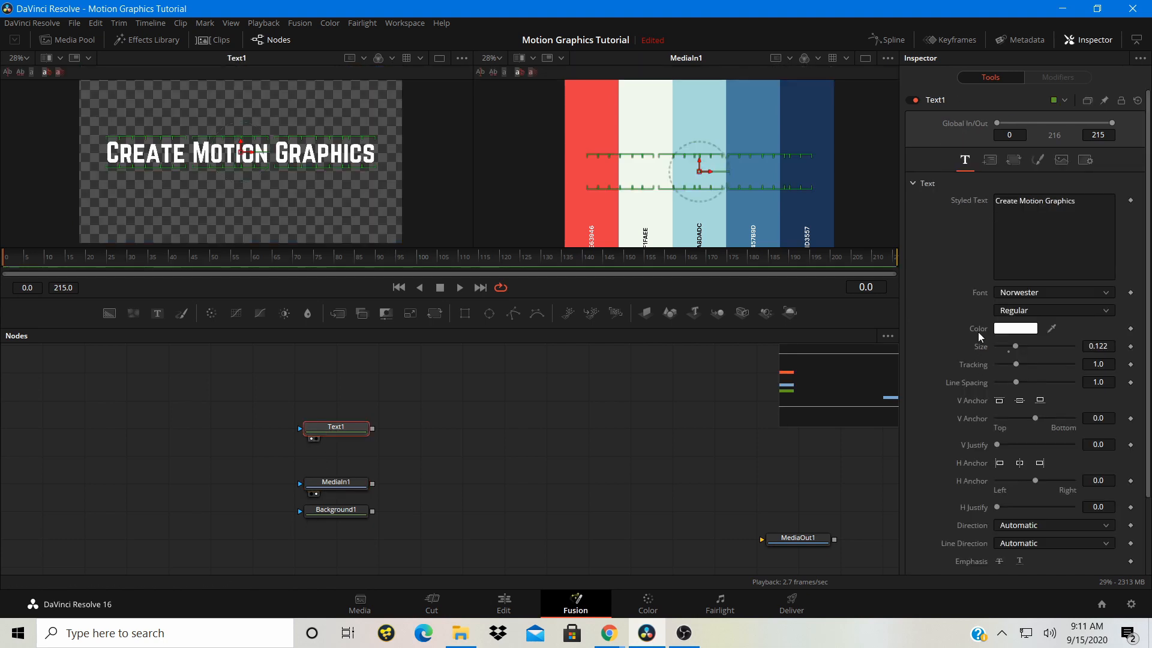
{"action": "left_click_drag", "start_coordinate": [1051, 330], "coordinate": [648, 131]}
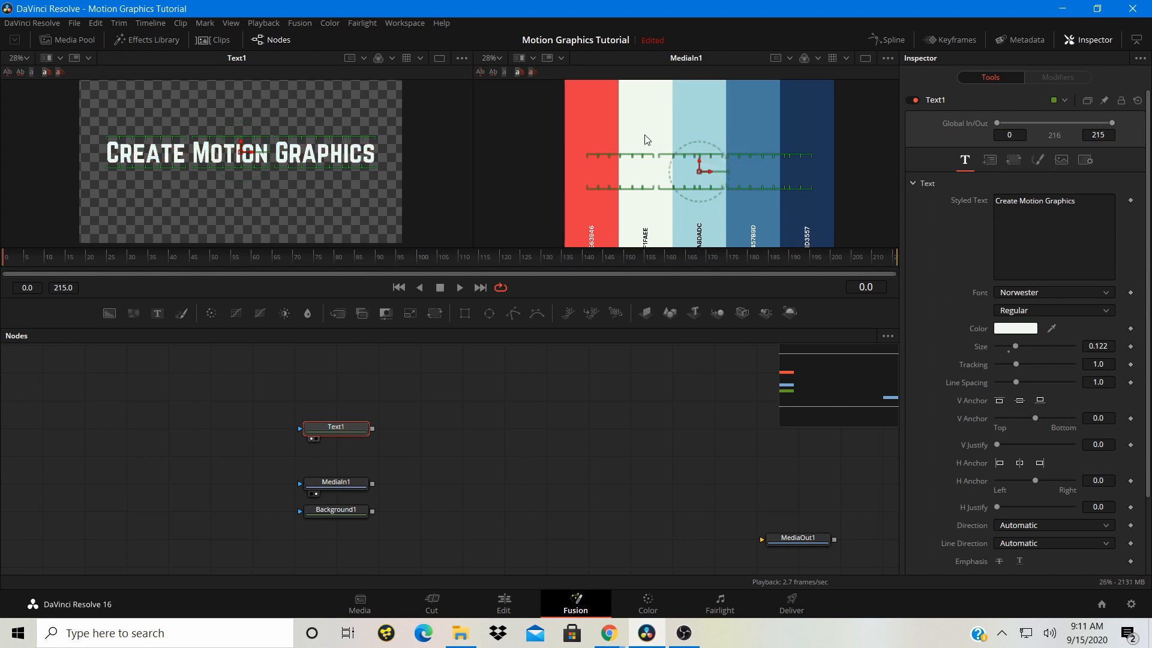
{"action": "left_click", "coordinate": [563, 398]}
Move MediaIn1 back to the left of Text1 and shift Background1 and Text1 upward in the node graph
{"action": "left_click_drag", "start_coordinate": [354, 483], "coordinate": [186, 429]}
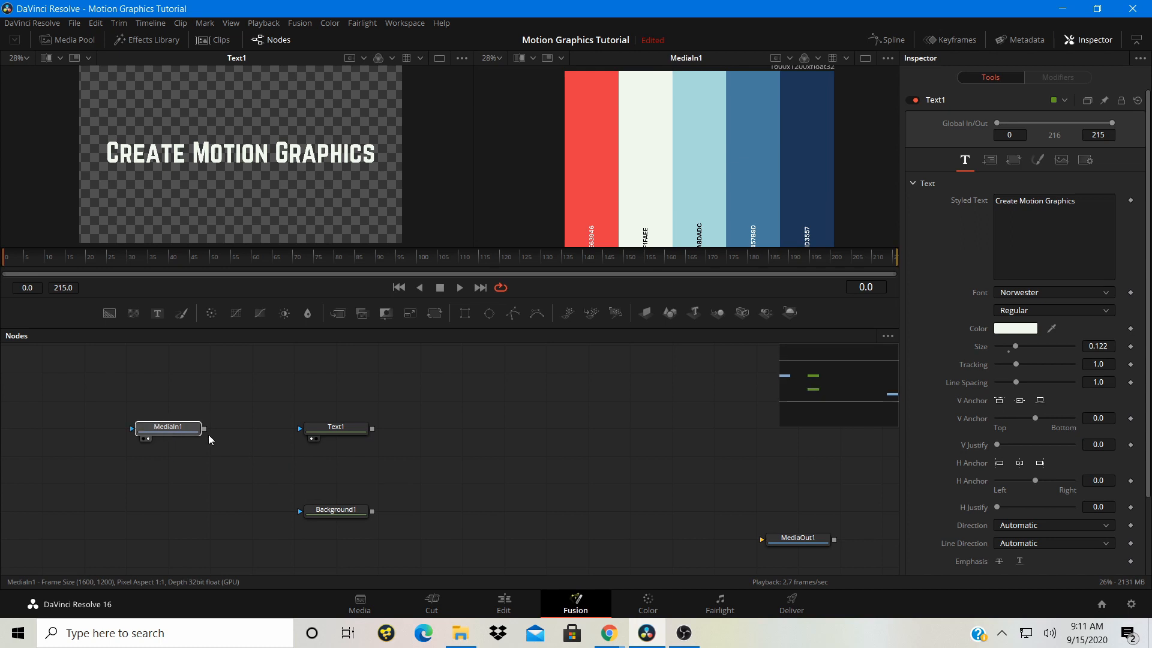
{"action": "left_click_drag", "start_coordinate": [334, 512], "coordinate": [349, 406]}
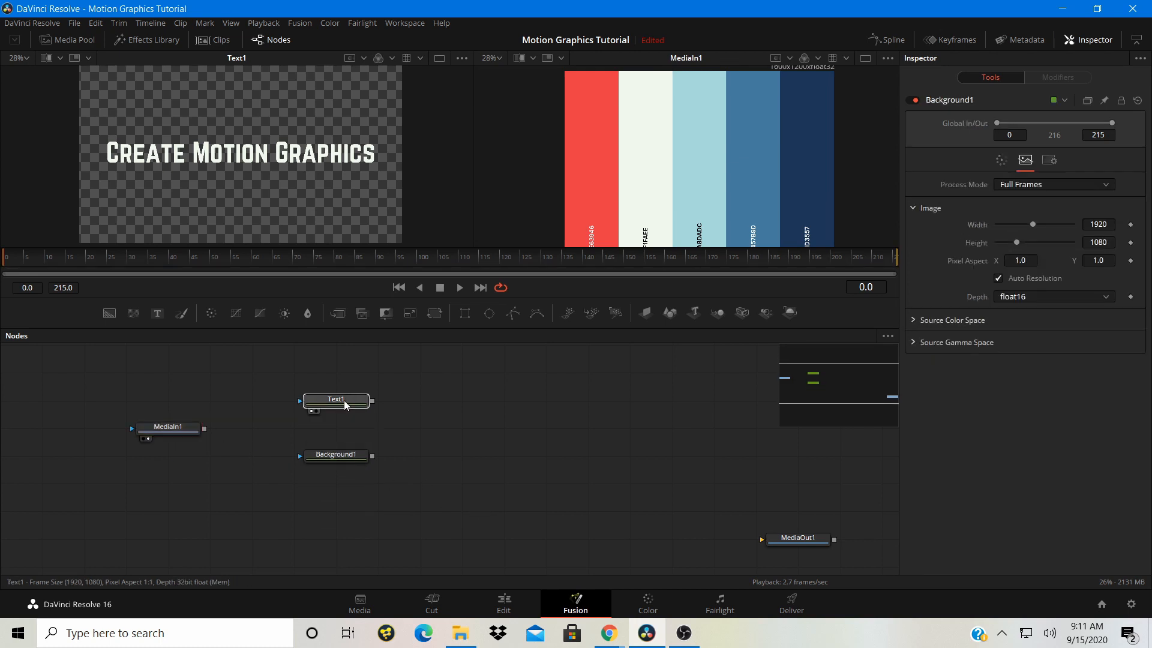
Rename the Text1 node as "Create Motion Graphics" and place it directly above Background1
{"action": "right_click", "coordinate": [346, 403]}
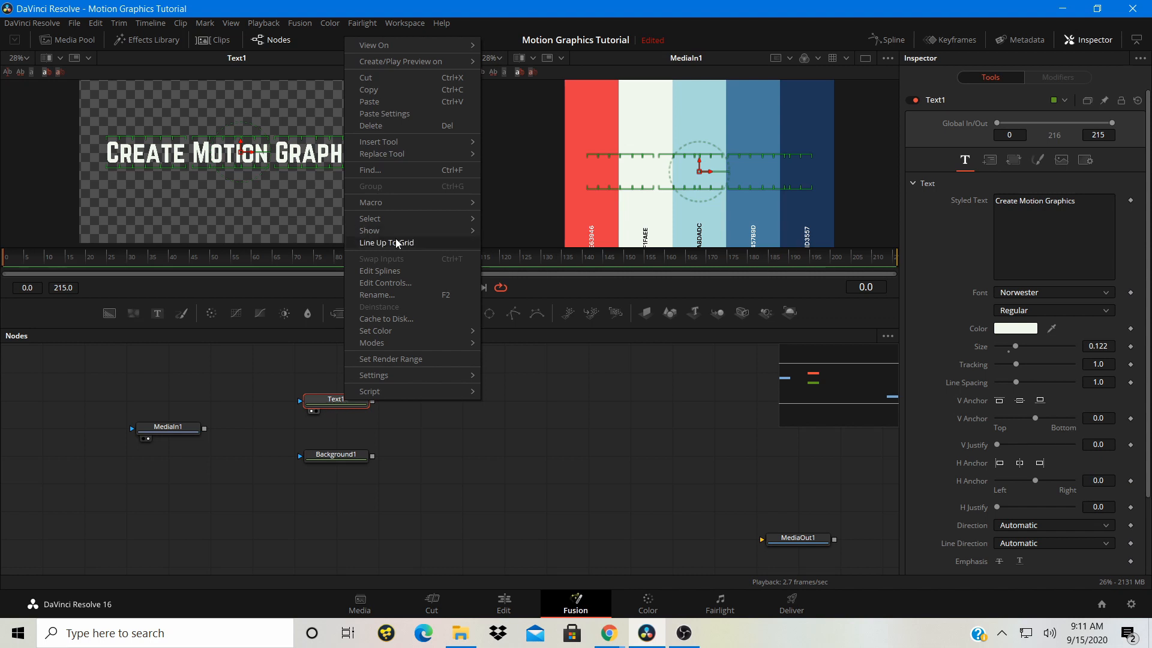
{"action": "left_click", "coordinate": [371, 294]}
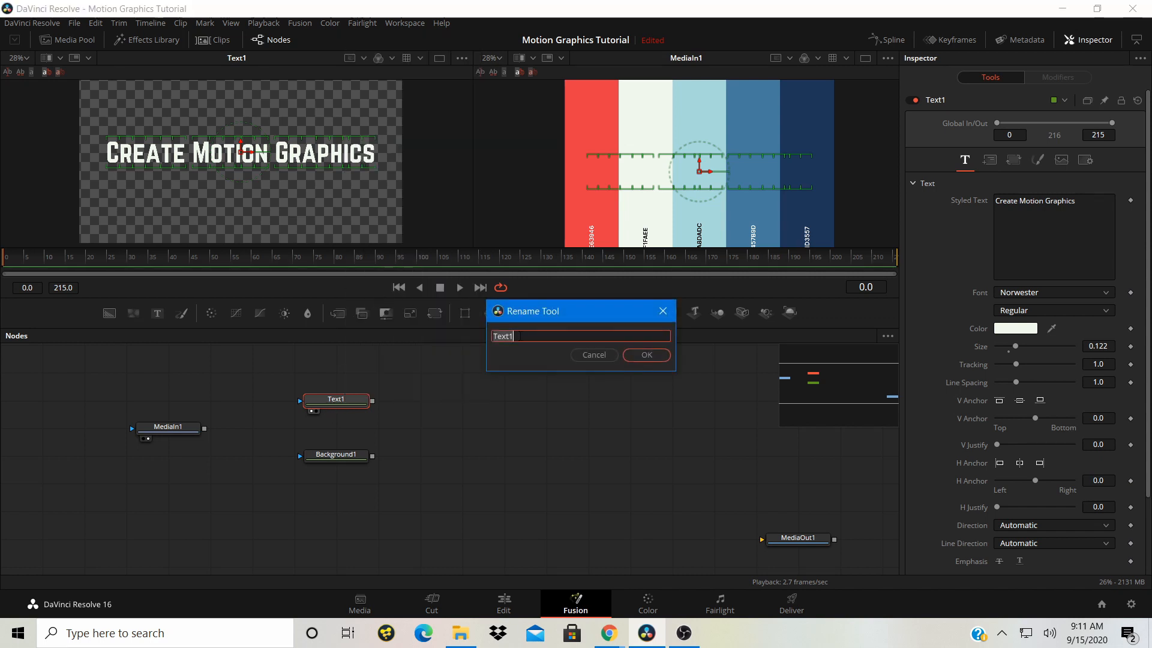
{"action": "type", "text": "Create Motio"}
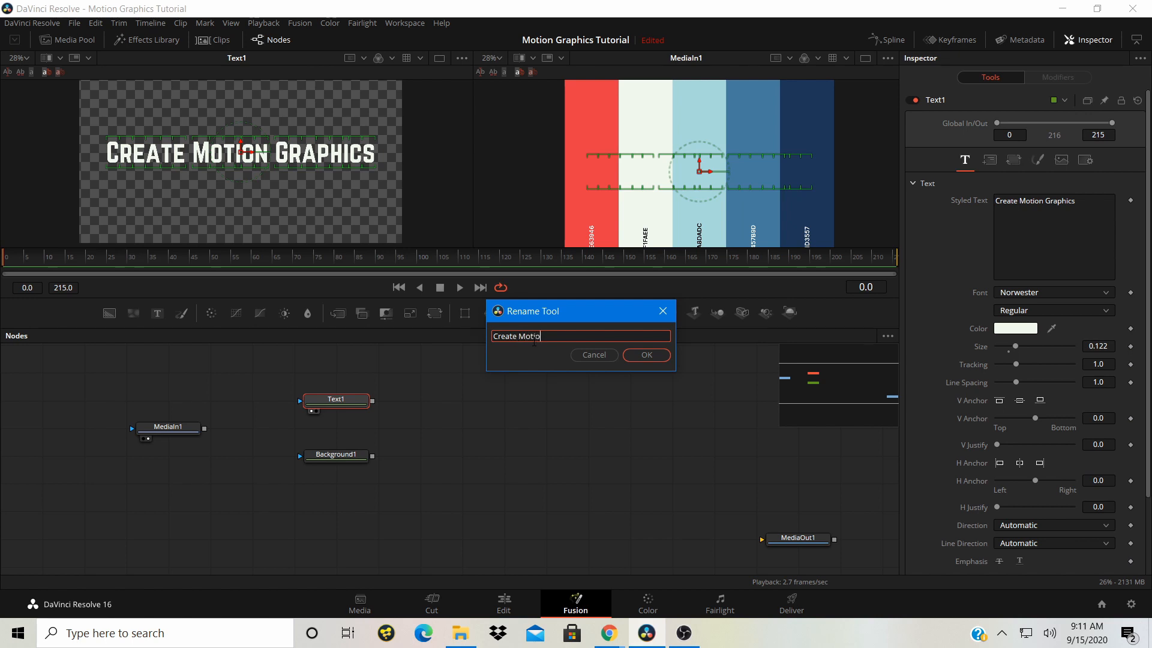
{"action": "type", "text": "n Graphics"}
{"action": "left_click", "coordinate": [648, 356]}
{"action": "left_click_drag", "start_coordinate": [343, 406], "coordinate": [344, 432]}
{"action": "left_click", "coordinate": [439, 453]}
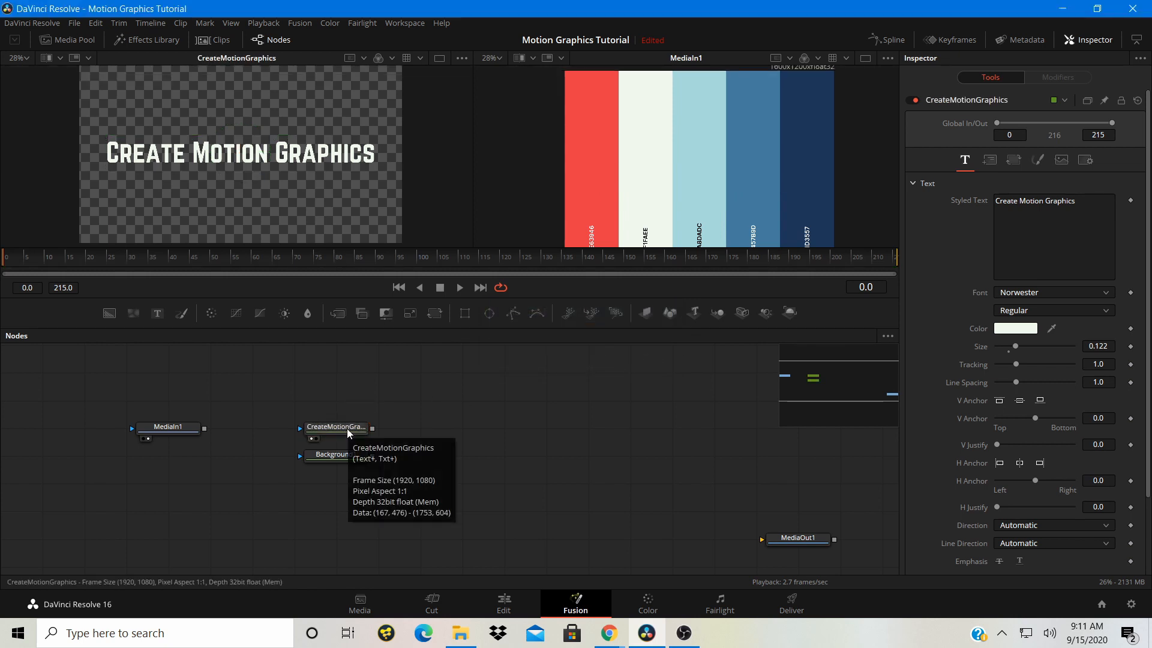
Show the title node in place of the palette, using a single viewer zoomed to Fit
{"action": "left_click", "coordinate": [316, 439]}
{"action": "left_click", "coordinate": [866, 58]}
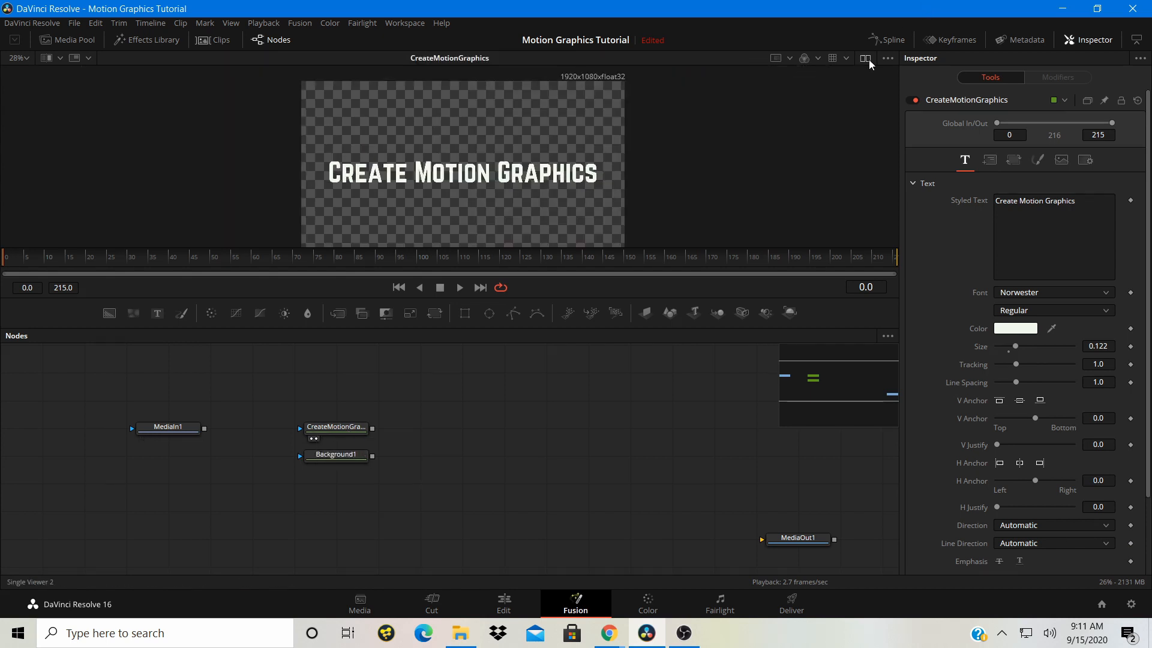
{"action": "left_click", "coordinate": [24, 52]}
{"action": "left_click", "coordinate": [34, 76]}
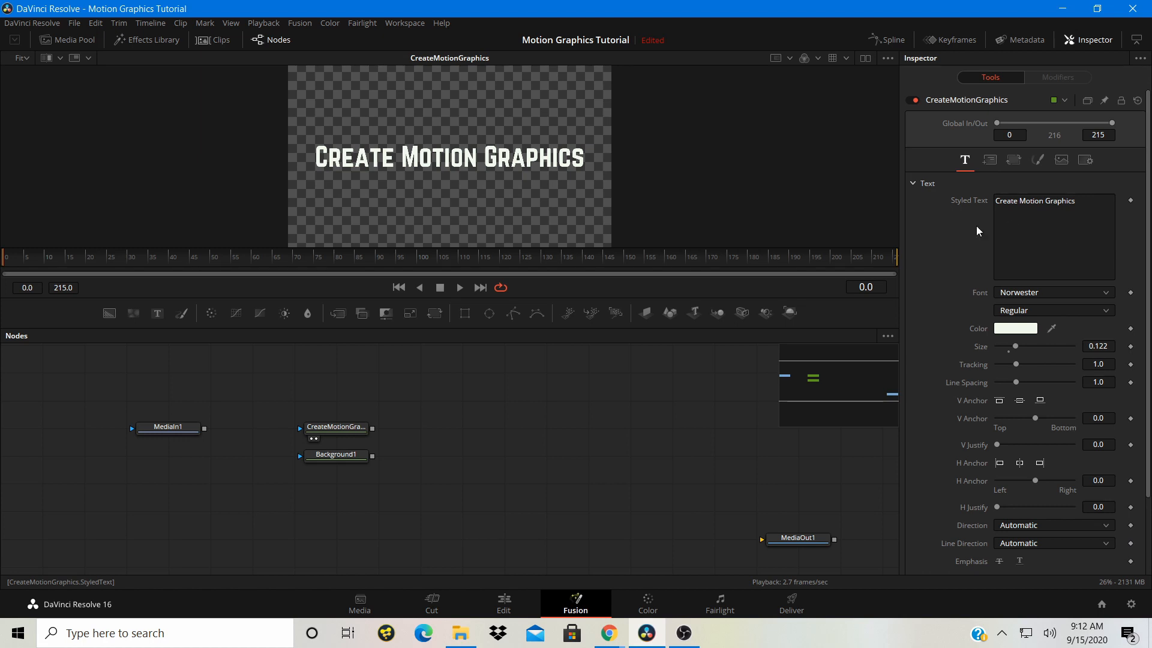
Add a Follower modifier to the title node's styled text
{"action": "left_click", "coordinate": [327, 432]}
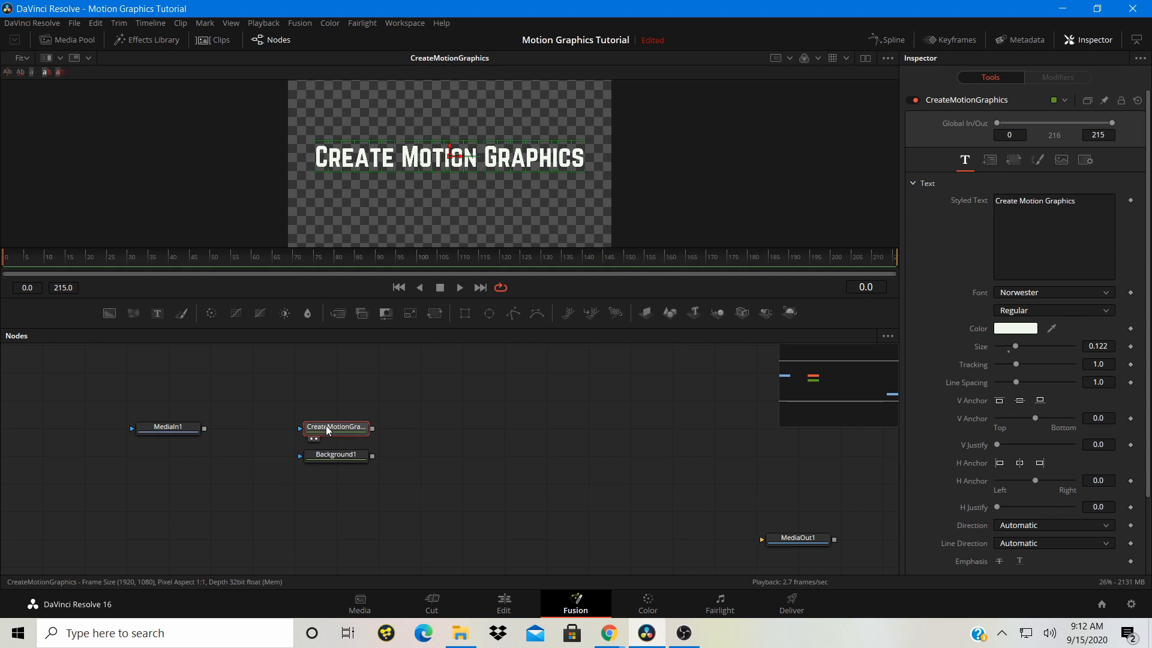
{"action": "right_click", "coordinate": [1043, 228]}
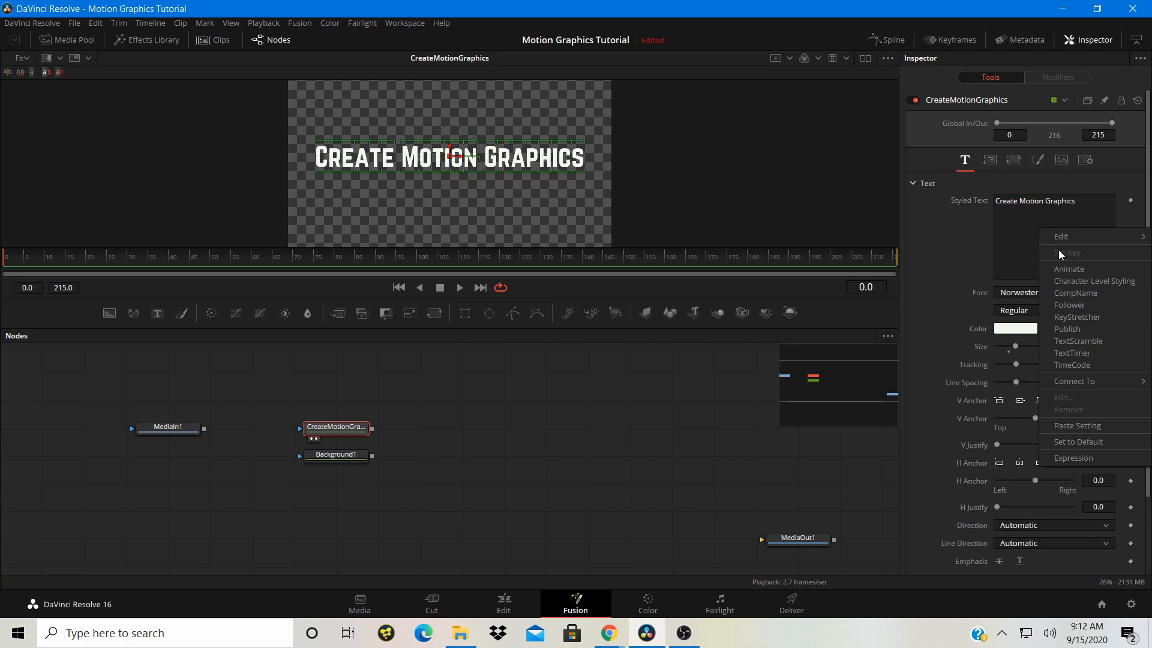
{"action": "left_click", "coordinate": [1063, 305]}
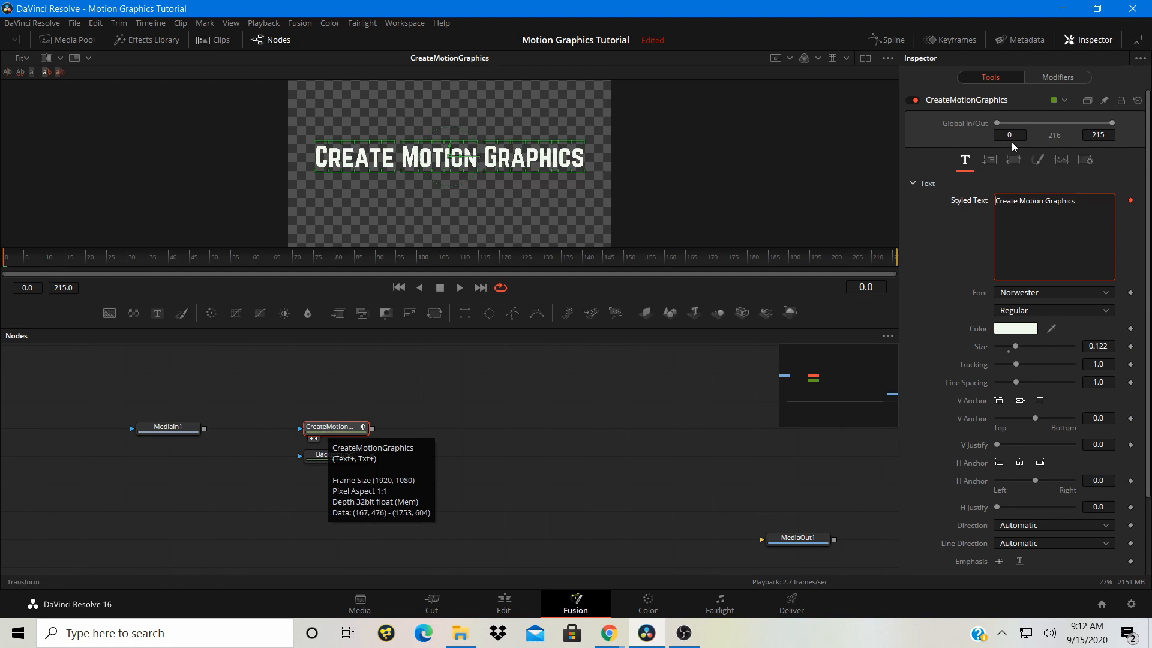
Set the Follower1 modifier's delay between each character to 1
{"action": "left_click", "coordinate": [1049, 78]}
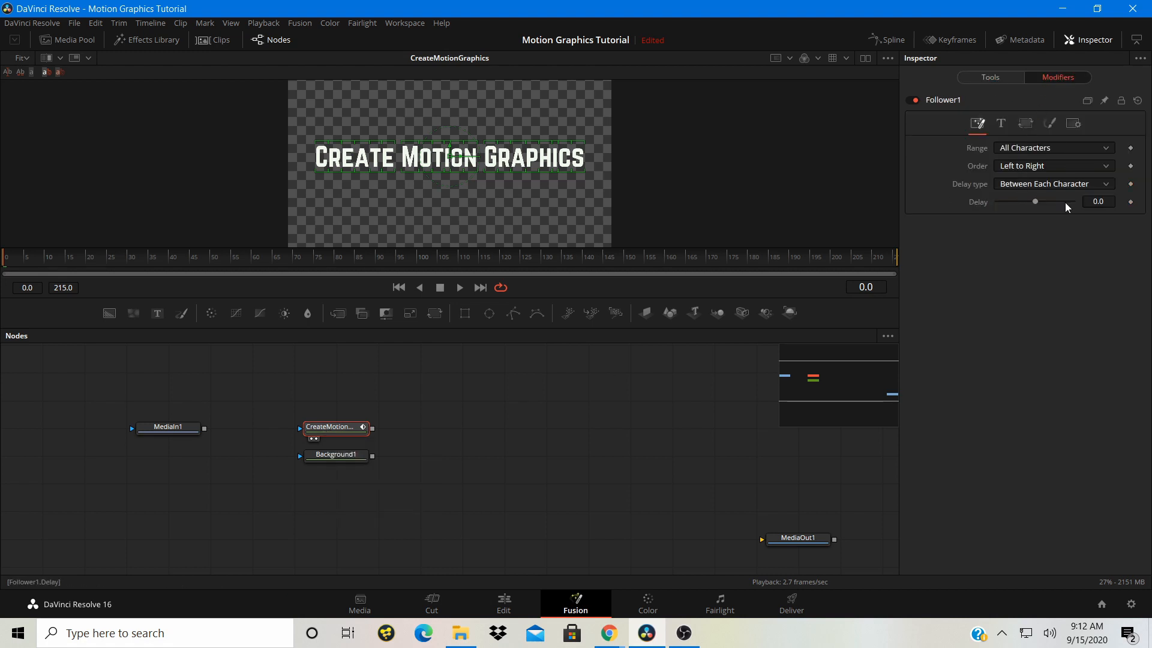
{"action": "left_click", "coordinate": [1108, 201]}
{"action": "type", "text": "1"}
{"action": "key", "text": "Return"}
Return to frame 0 and add a keyframe to Follower1's text Size at 0.08
{"action": "left_click_drag", "start_coordinate": [20, 264], "coordinate": [5, 264]}
{"action": "left_click", "coordinate": [1002, 123]}
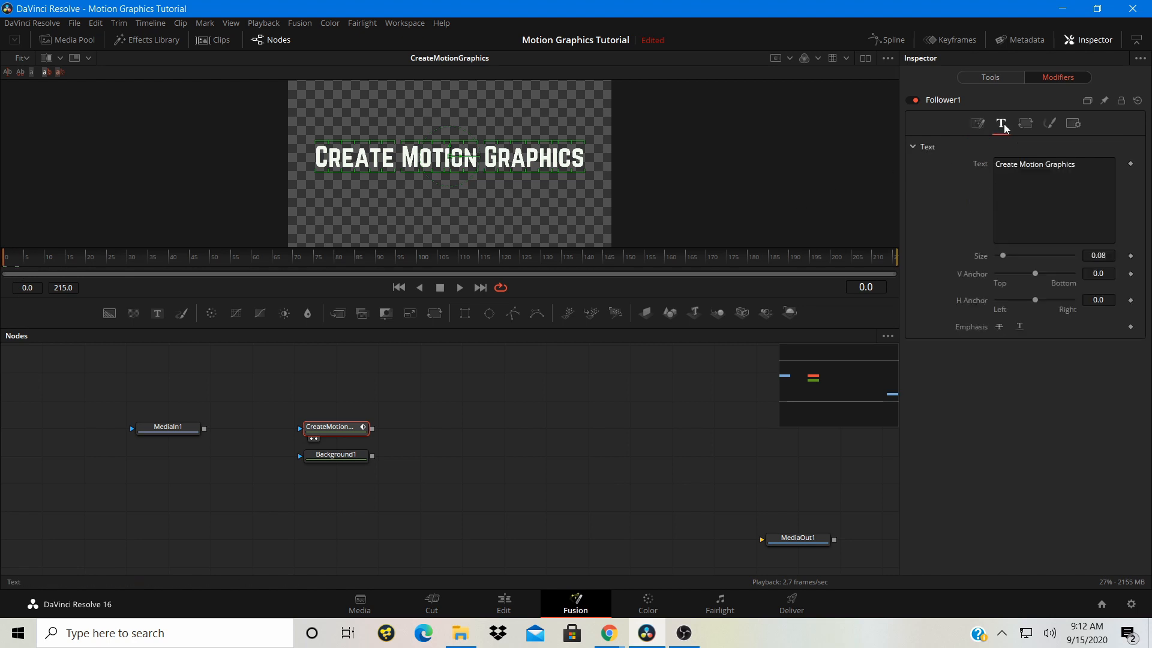
{"action": "left_click", "coordinate": [1131, 256]}
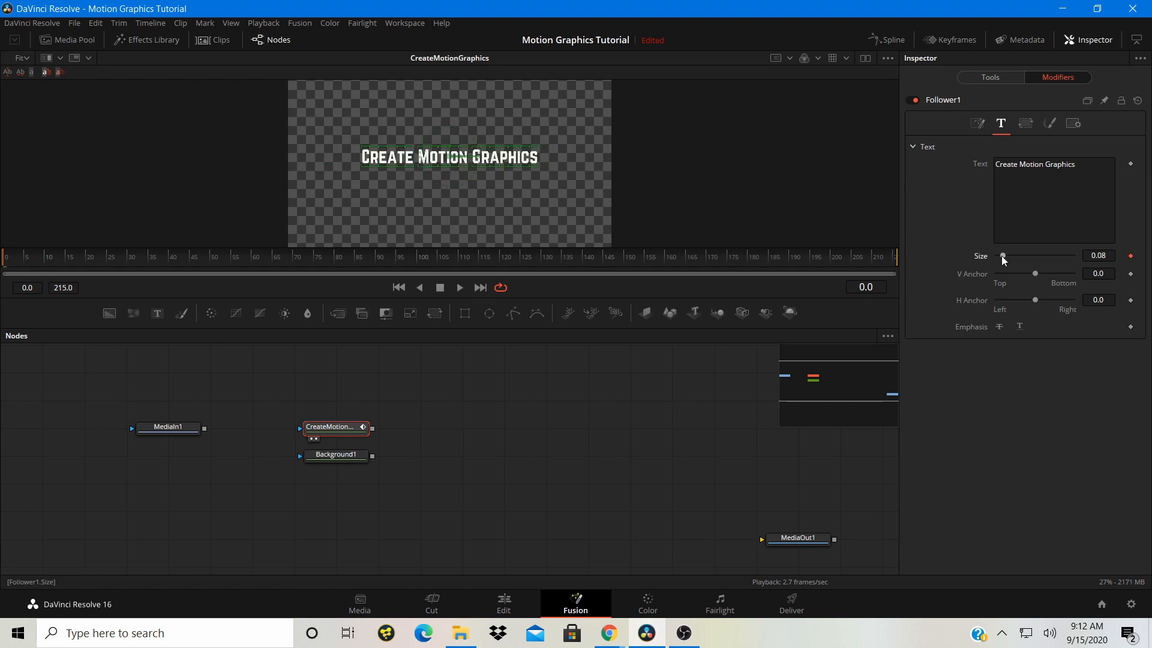
Set Follower1's text Size to 0 at frame 0 and to 0.12 at frame 12
{"action": "left_click_drag", "start_coordinate": [1002, 256], "coordinate": [980, 255]}
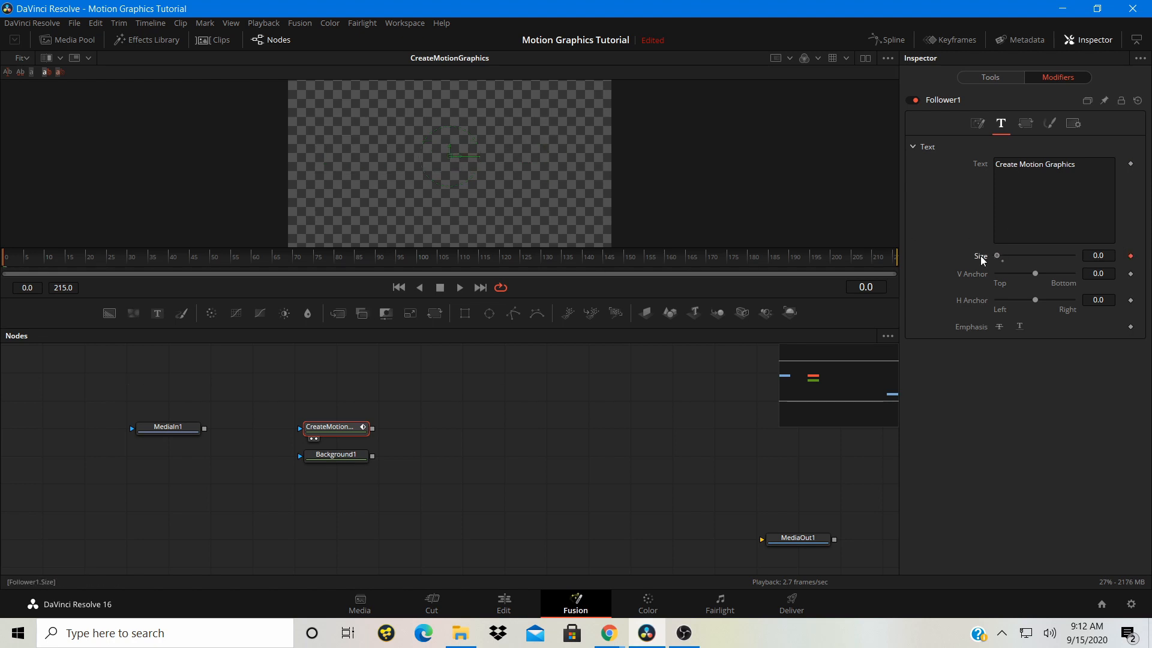
{"action": "left_click", "coordinate": [56, 257]}
{"action": "left_click", "coordinate": [1097, 256]}
{"action": "type", "text": "0.12"}
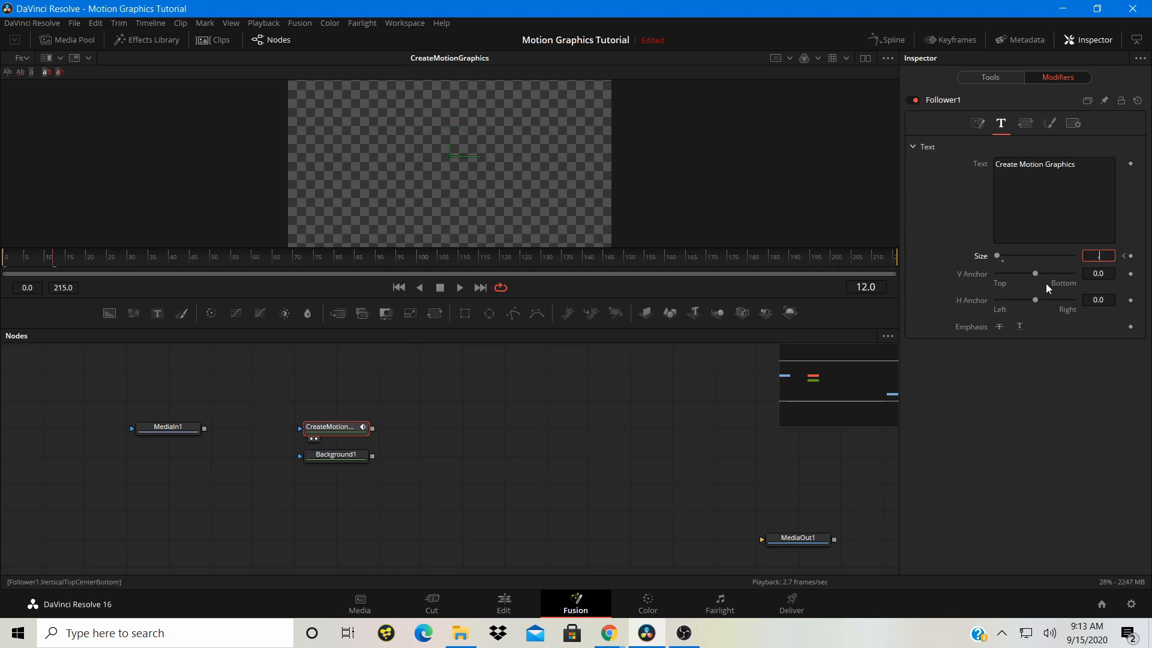
{"action": "key", "text": "Return"}
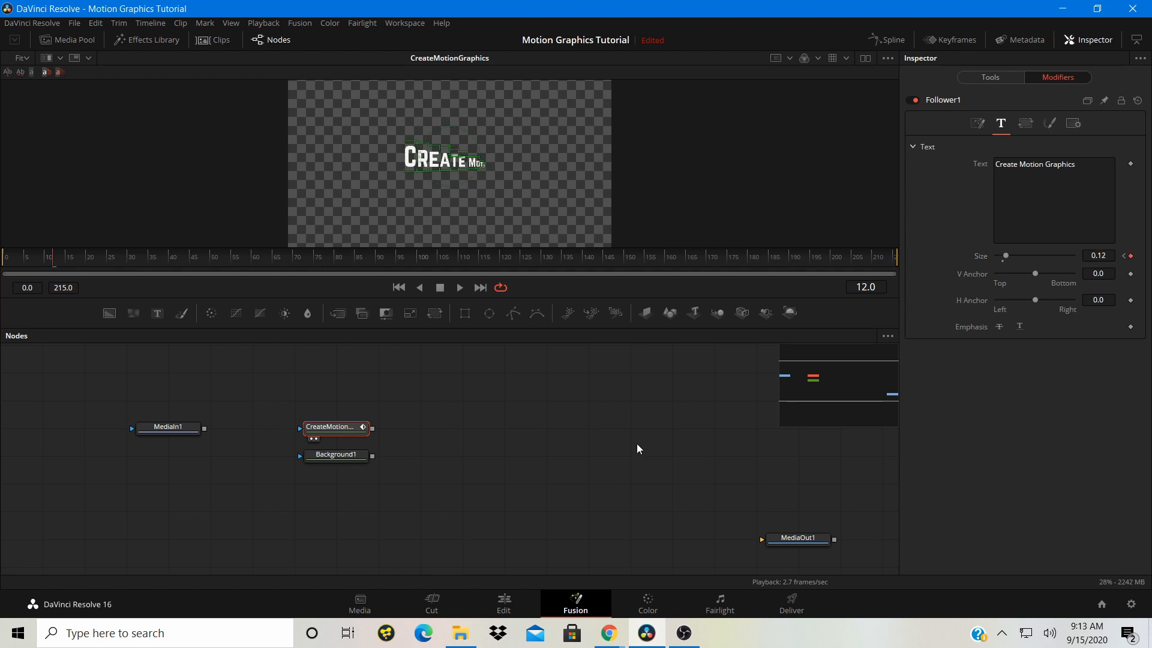
Raise Follower1's Size keyframe at frame 12 to 0.13 and play back the text animation
{"action": "left_click", "coordinate": [1106, 255]}
{"action": "type", "text": "."}
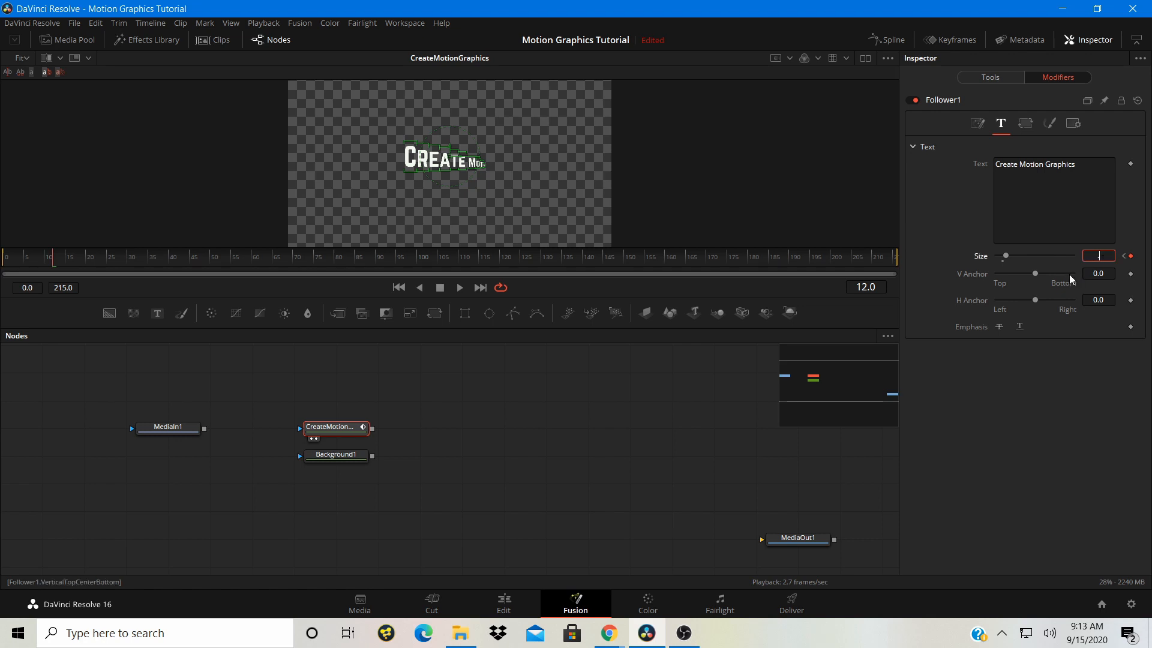
{"action": "type", "text": "13"}
{"action": "key", "text": "Return"}
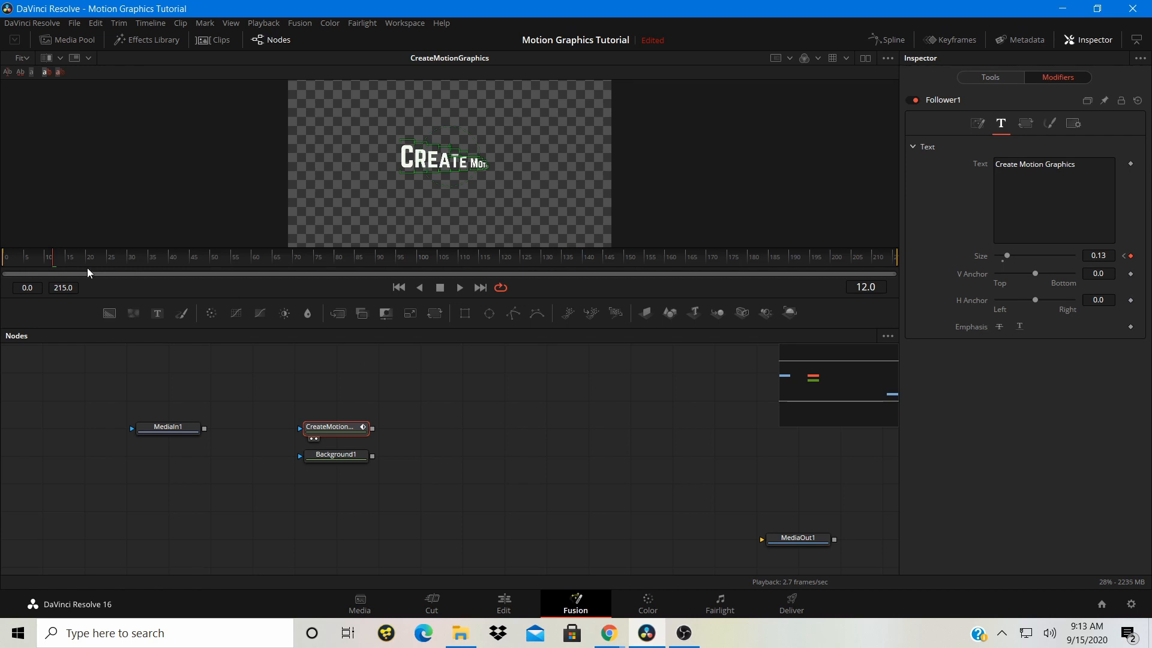
{"action": "key", "text": "space"}
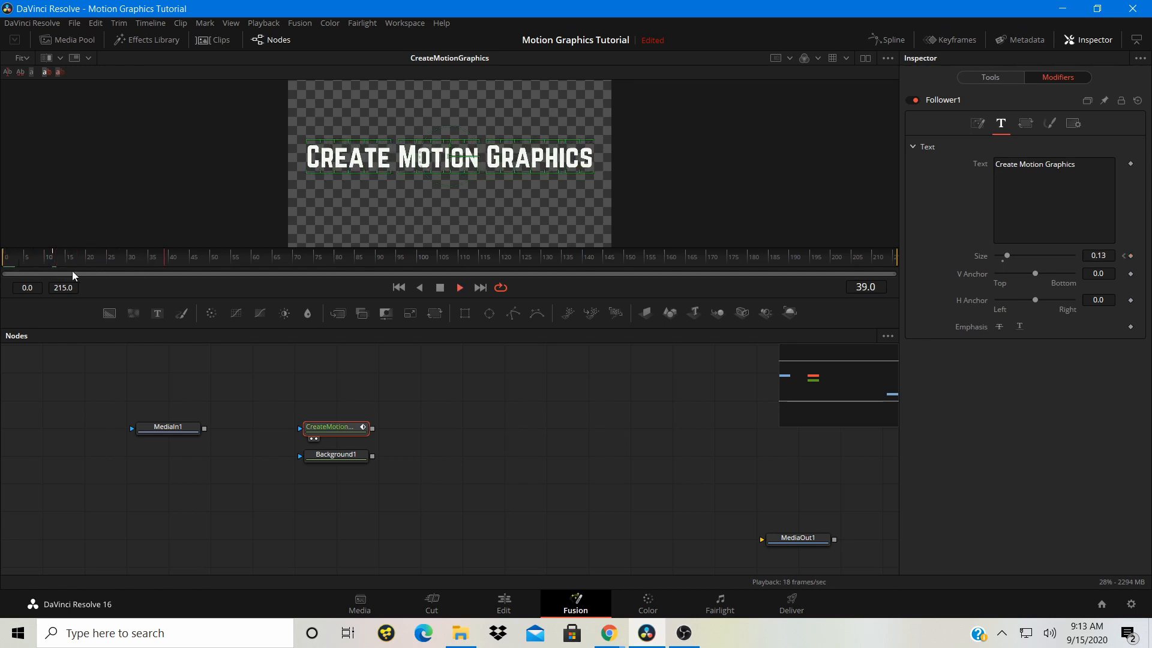
{"action": "key", "text": "space"}
{"action": "key", "text": "space"}
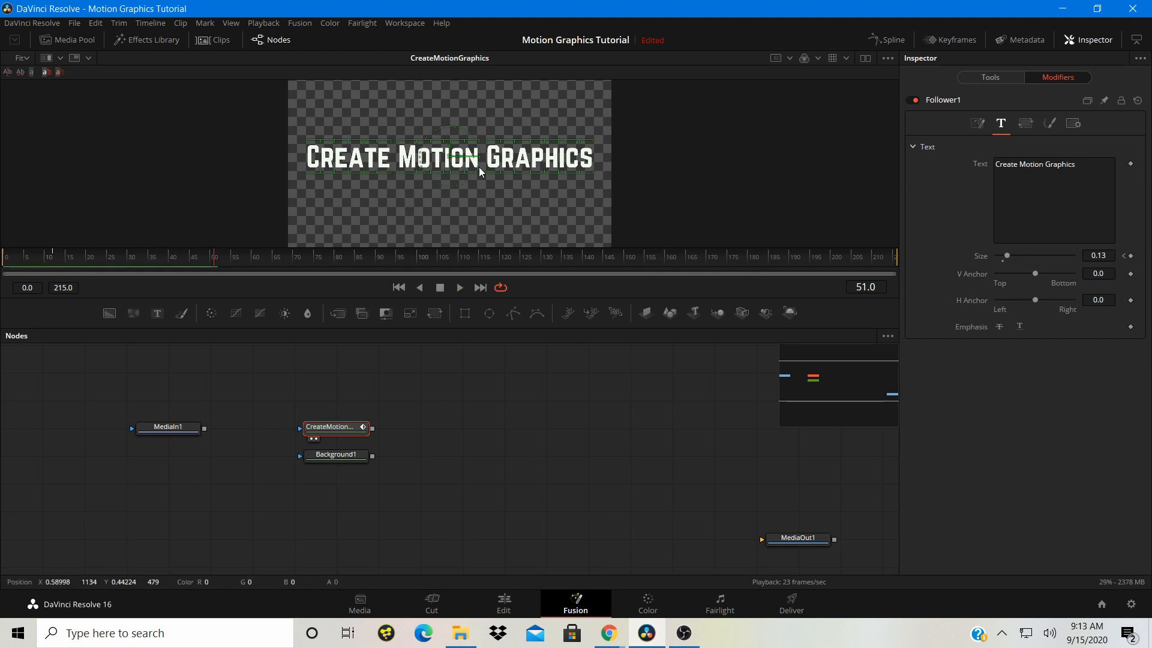
{"action": "key", "text": "space"}
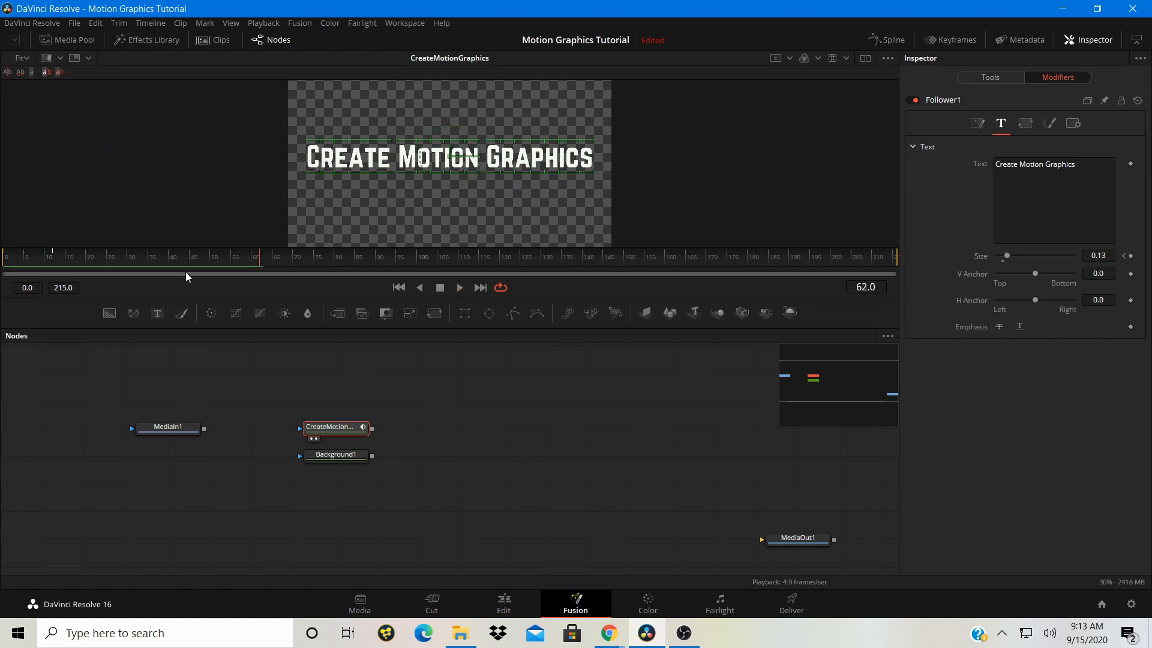
Add a Size keyframe at 0.13 on frame 36, and bring Size down to 0 at frame 48
{"action": "left_click", "coordinate": [157, 258]}
{"action": "left_click", "coordinate": [1130, 255]}
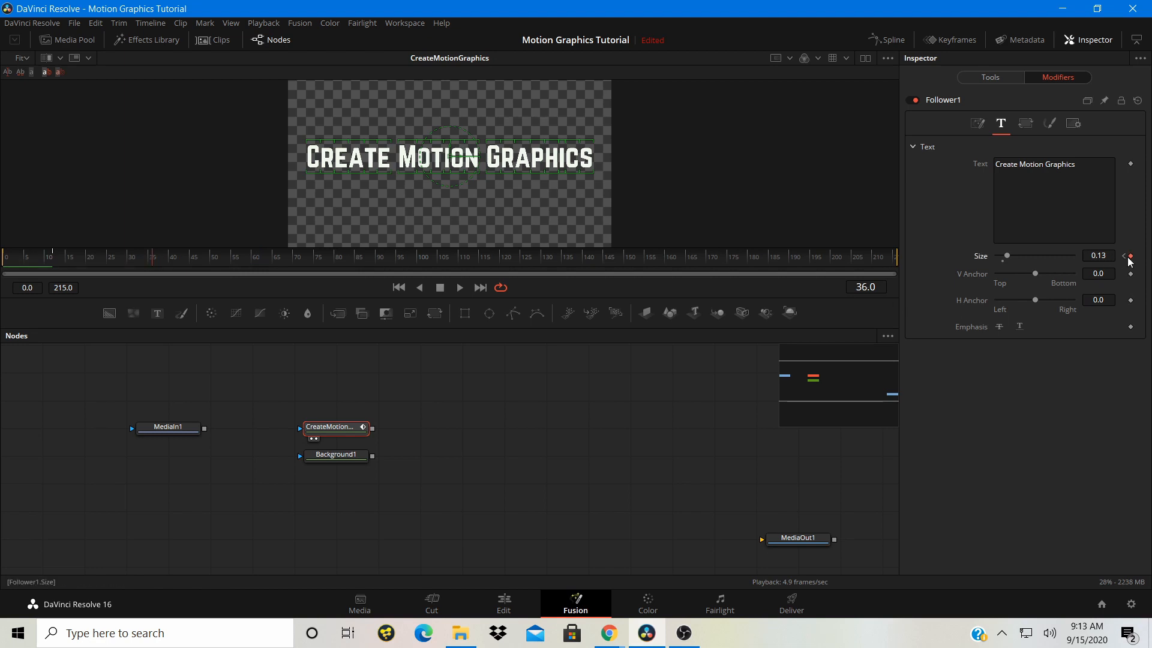
{"action": "left_click", "coordinate": [206, 257]}
{"action": "left_click_drag", "start_coordinate": [1007, 256], "coordinate": [912, 255]}
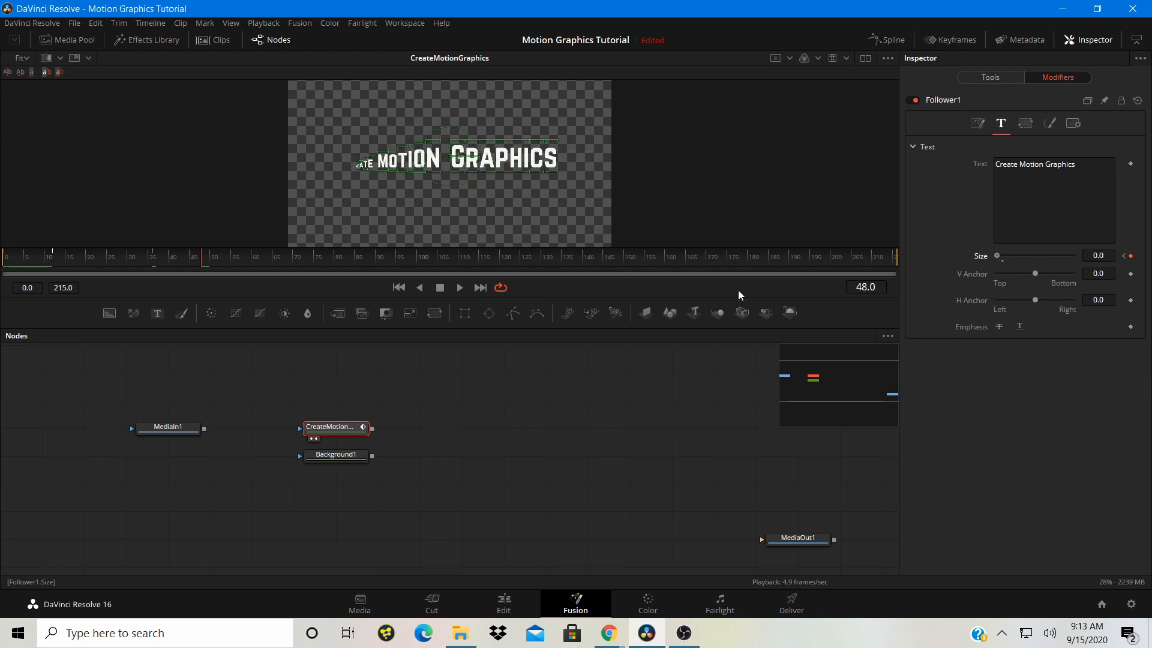
Play the text animation from frame 0 to review it, and check the shrinking characters at frame 48
{"action": "left_click_drag", "start_coordinate": [106, 260], "coordinate": [1, 268]}
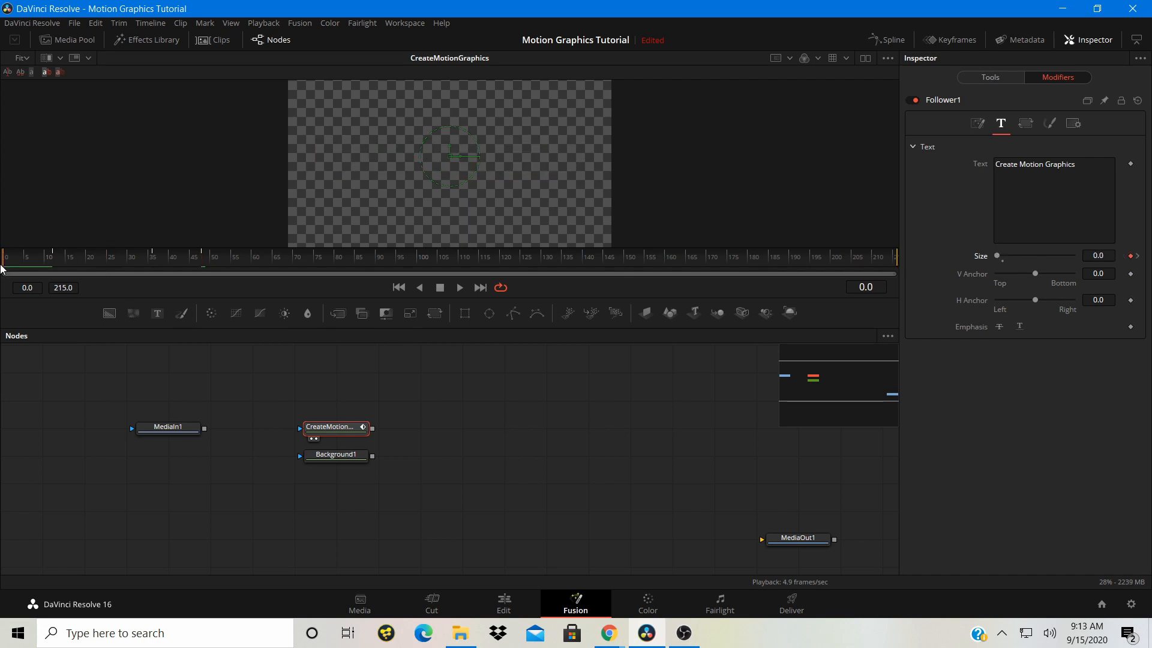
{"action": "right_click", "coordinate": [122, 283]}
{"action": "left_click", "coordinate": [126, 290]}
{"action": "right_click", "coordinate": [126, 290]}
{"action": "left_click", "coordinate": [135, 303]}
{"action": "key", "text": "space"}
{"action": "key", "text": "space"}
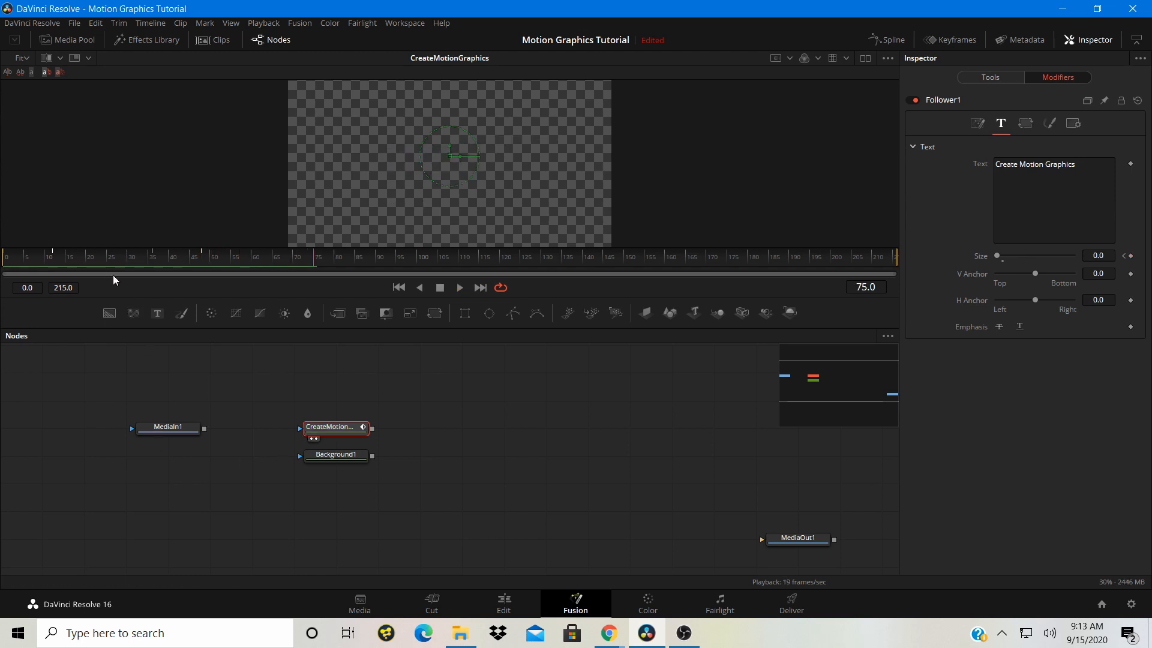
{"action": "left_click_drag", "start_coordinate": [99, 260], "coordinate": [6, 259]}
{"action": "key", "text": "space"}
{"action": "key", "text": "space"}
{"action": "left_click_drag", "start_coordinate": [206, 258], "coordinate": [204, 257]}
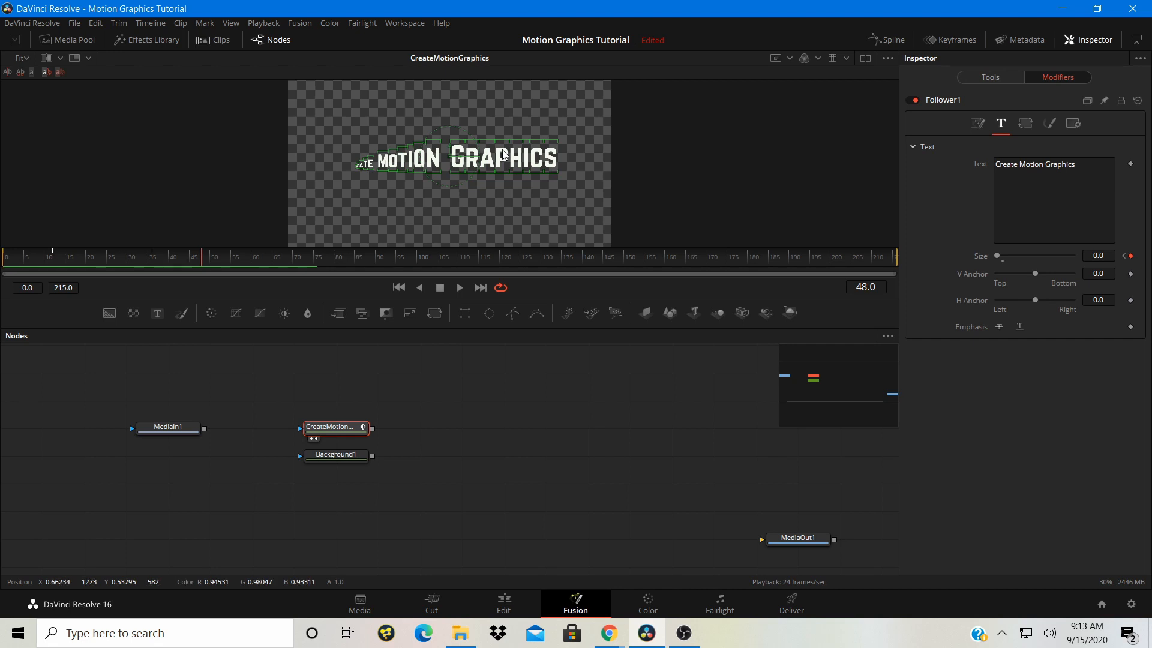
Move the title node up away from Background1 and add an unconnected Brightness Contrast node above it
{"action": "left_click_drag", "start_coordinate": [331, 436], "coordinate": [339, 409]}
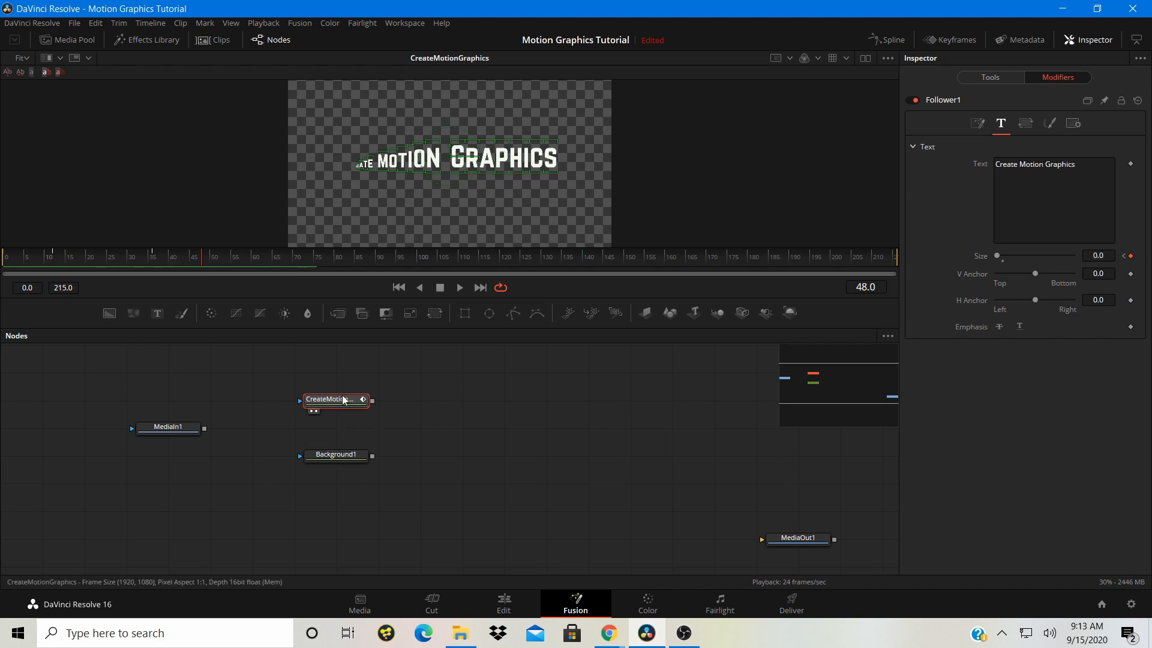
{"action": "scroll", "coordinate": [346, 414], "scroll_direction": "up", "scroll_amount": 2}
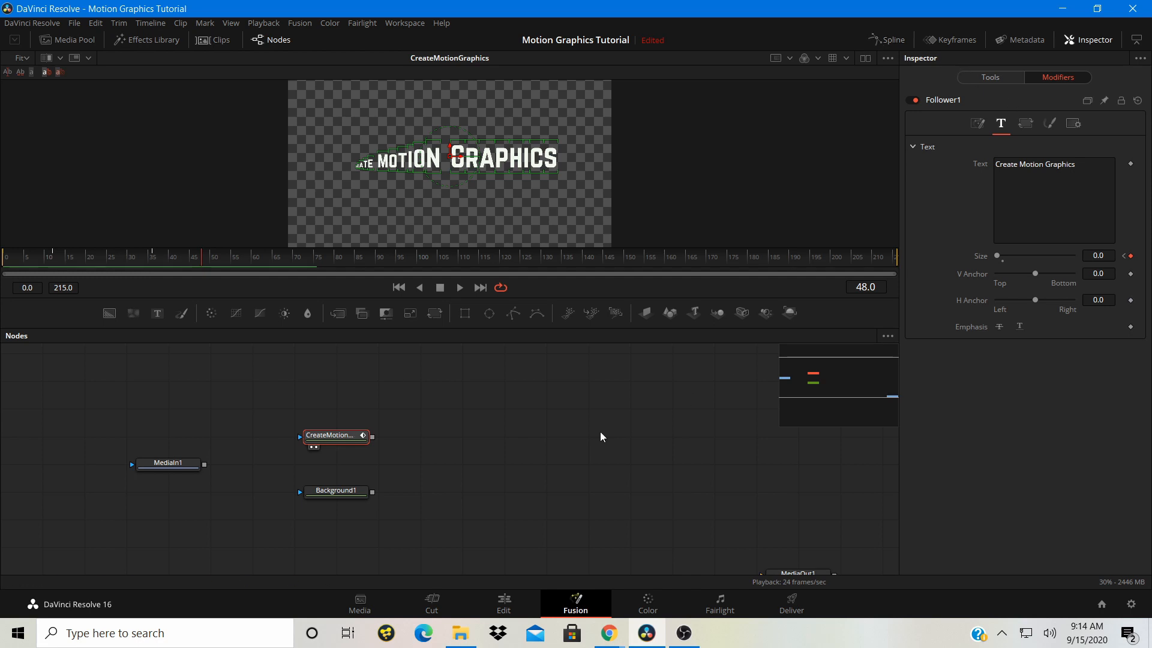
{"action": "scroll", "coordinate": [400, 485], "scroll_direction": "up", "scroll_amount": 2}
{"action": "left_click", "coordinate": [491, 469]}
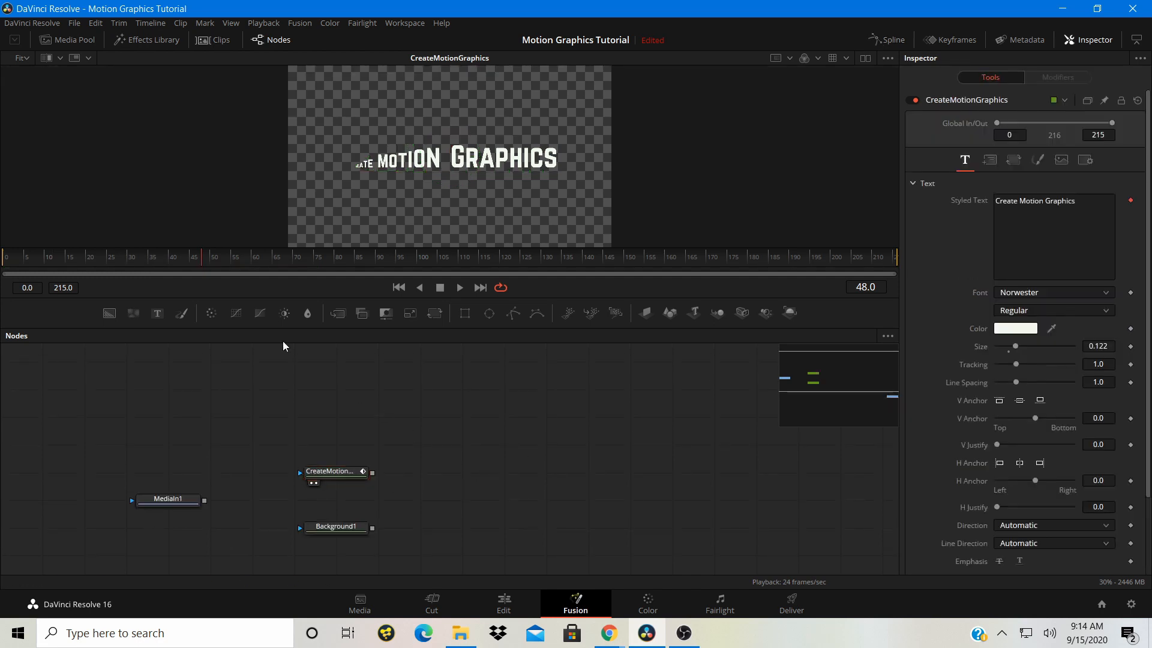
{"action": "left_click_drag", "start_coordinate": [285, 313], "coordinate": [344, 424]}
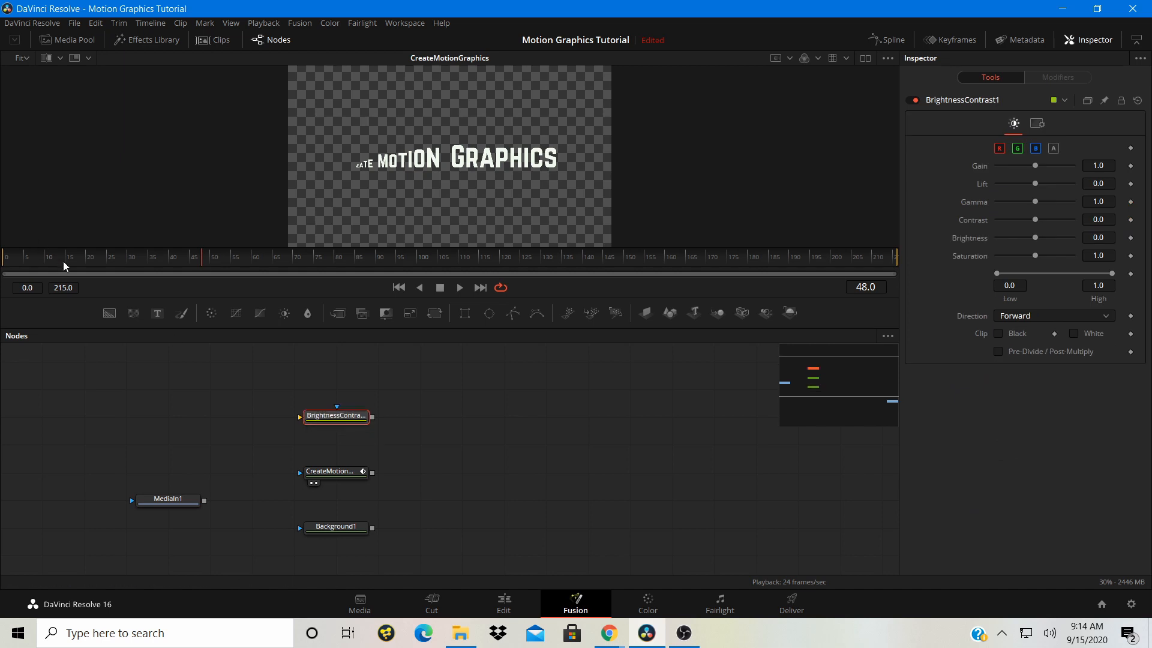
Animate BrightnessContrast1's Gain with keyframes of 0 at frame 0 and 5 at frame 5
{"action": "left_click", "coordinate": [3, 254]}
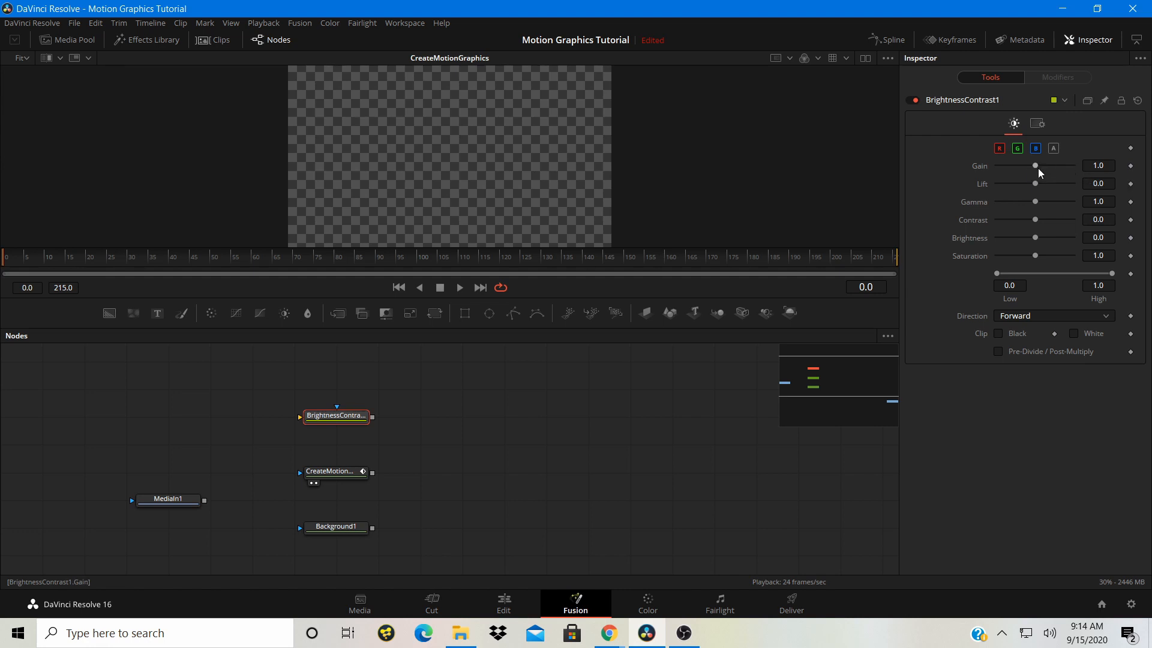
{"action": "left_click_drag", "start_coordinate": [1043, 173], "coordinate": [947, 172]}
{"action": "left_click", "coordinate": [1132, 166]}
{"action": "left_click", "coordinate": [25, 257]}
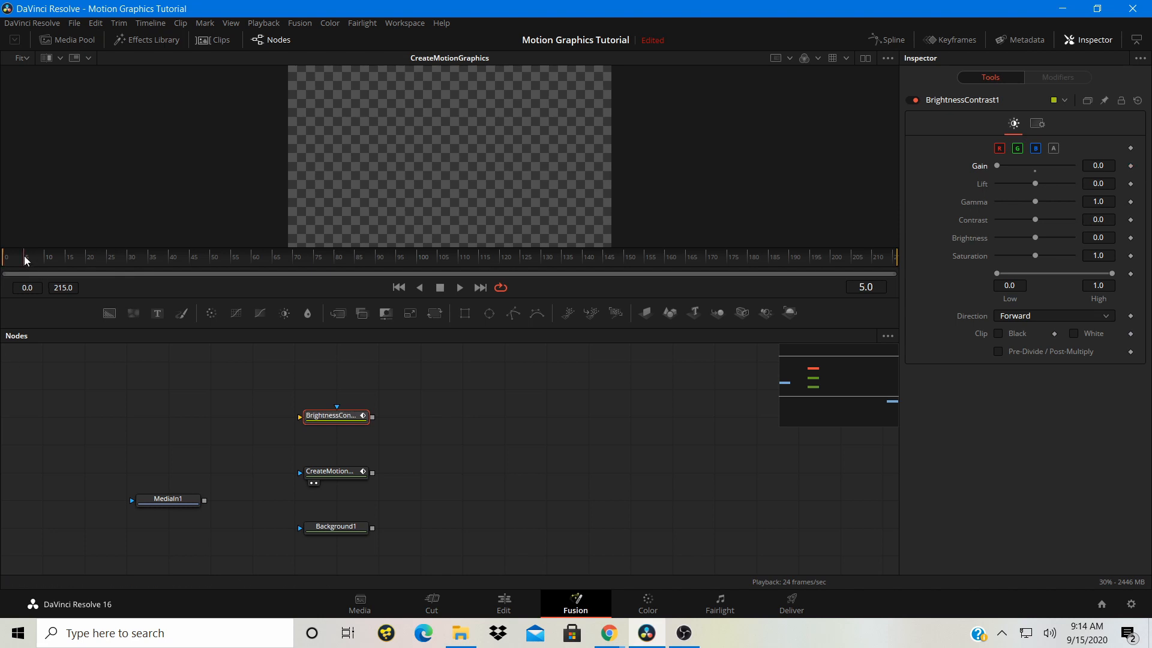
{"action": "left_click", "coordinate": [1098, 166]}
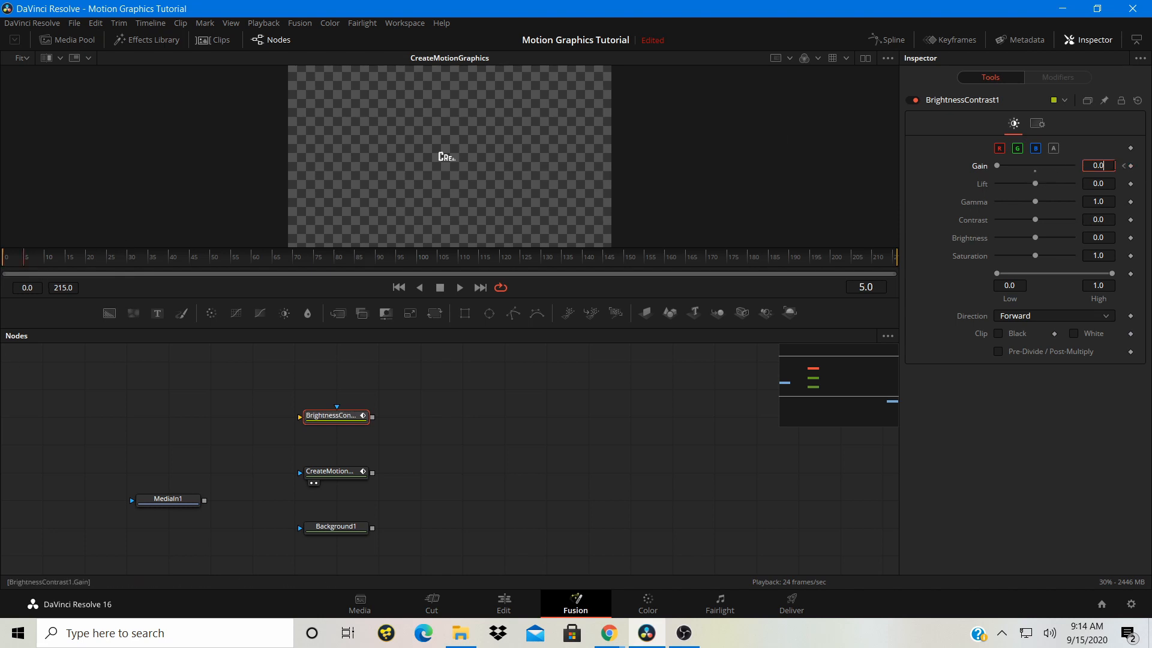
{"action": "type", "text": "5"}
{"action": "key", "text": "Return"}
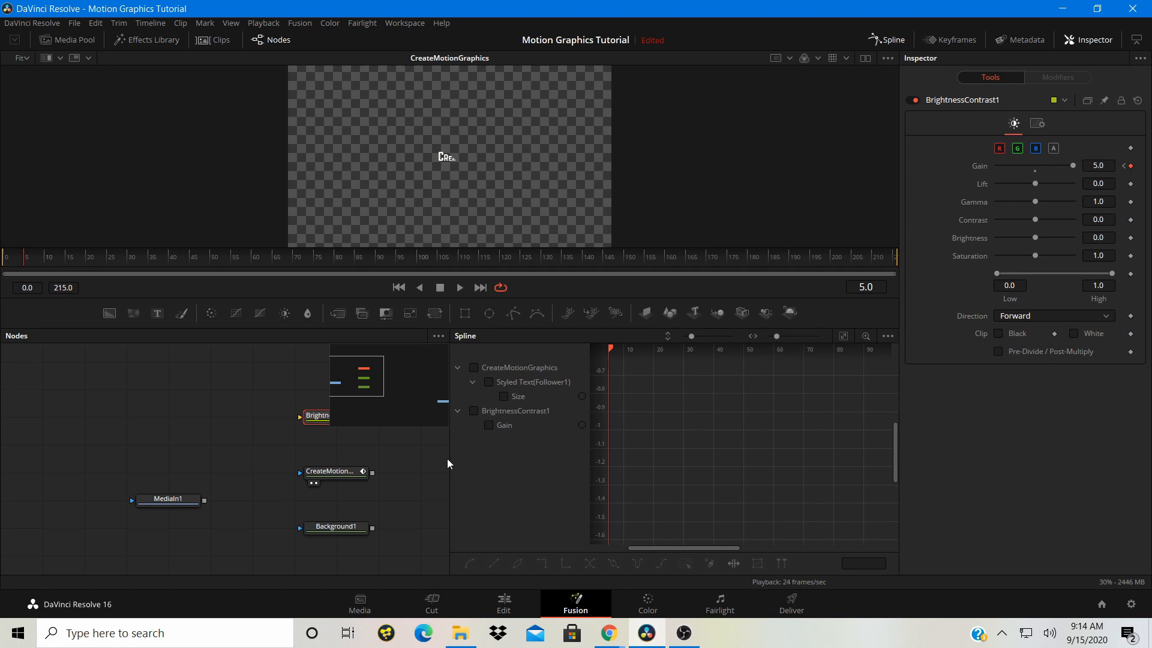
Show BrightnessContrast1's Gain curve in the Spline editor, enlarge the graph area and fit the curve to it
{"action": "left_click", "coordinate": [474, 411]}
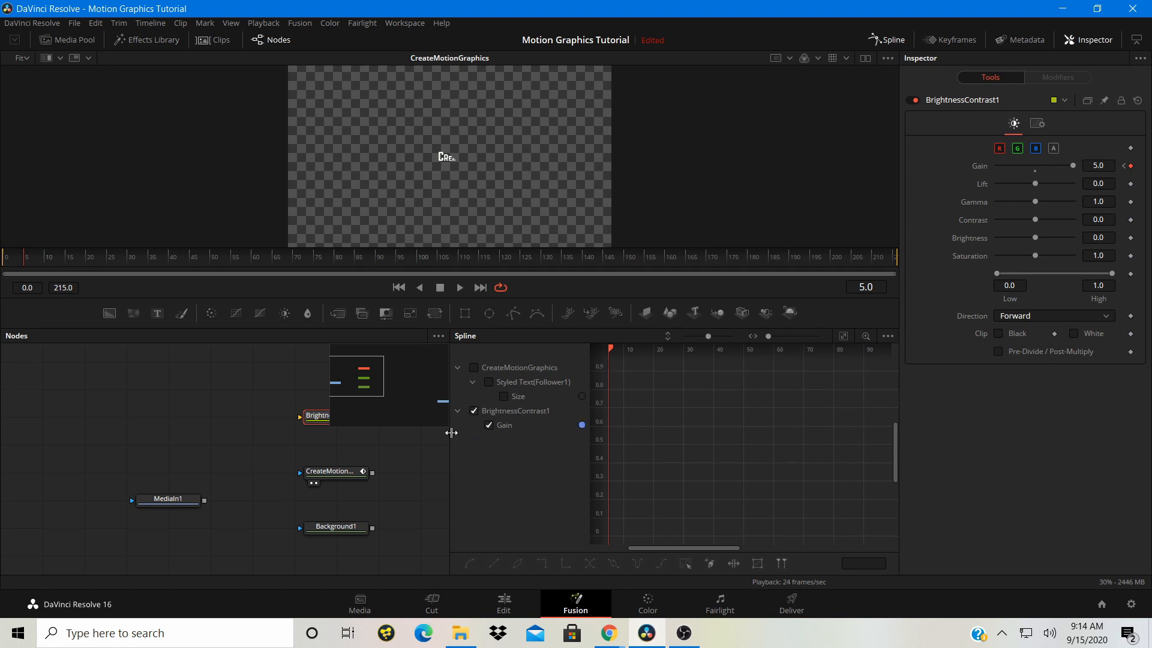
{"action": "left_click_drag", "start_coordinate": [450, 433], "coordinate": [55, 433]}
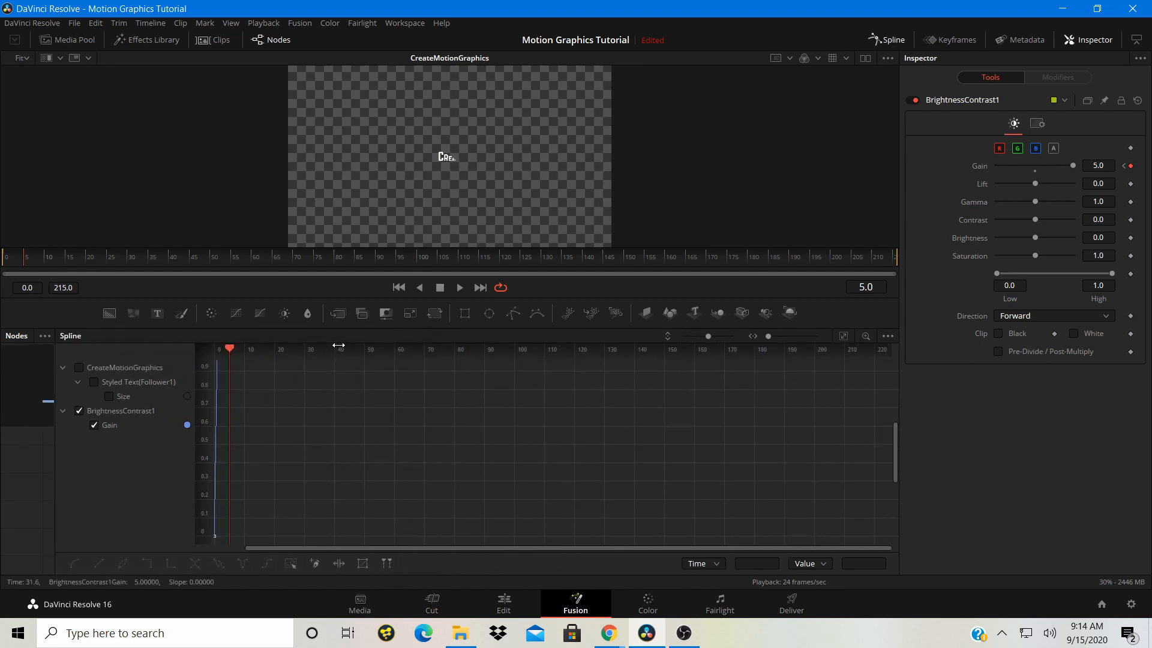
{"action": "left_click_drag", "start_coordinate": [355, 298], "coordinate": [356, 256]}
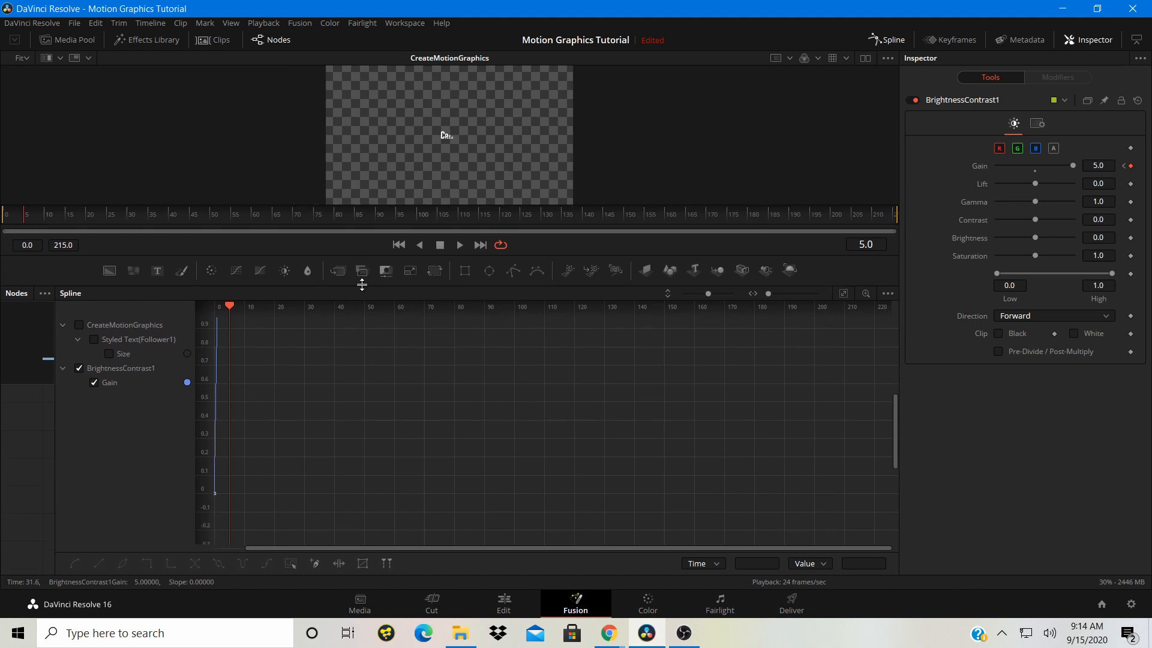
{"action": "left_click", "coordinate": [844, 296]}
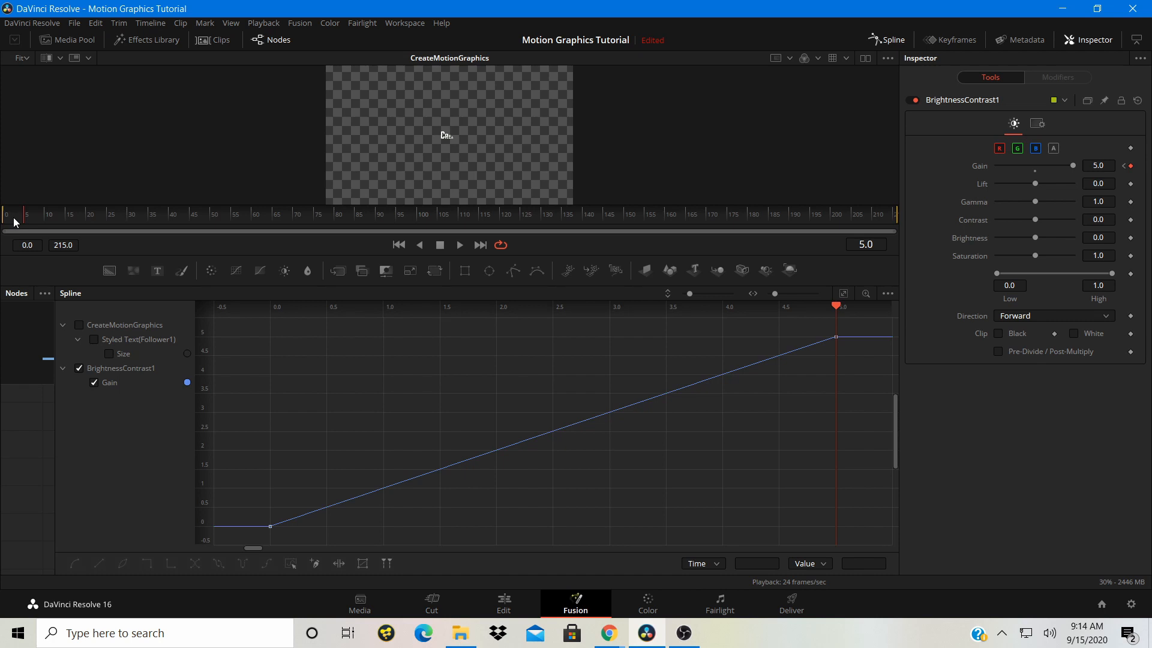
Step frame by frame from frame 0 to frame 5 to examine how Gain changes along the linear curve
{"action": "left_click", "coordinate": [2, 221]}
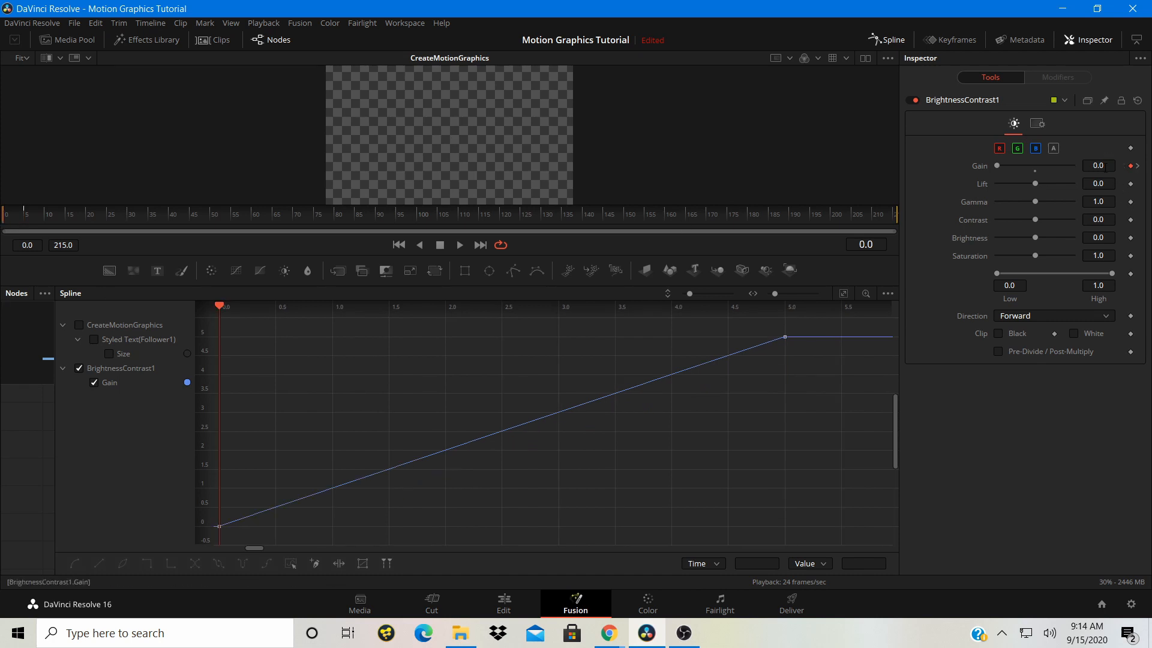
{"action": "key", "text": "Right"}
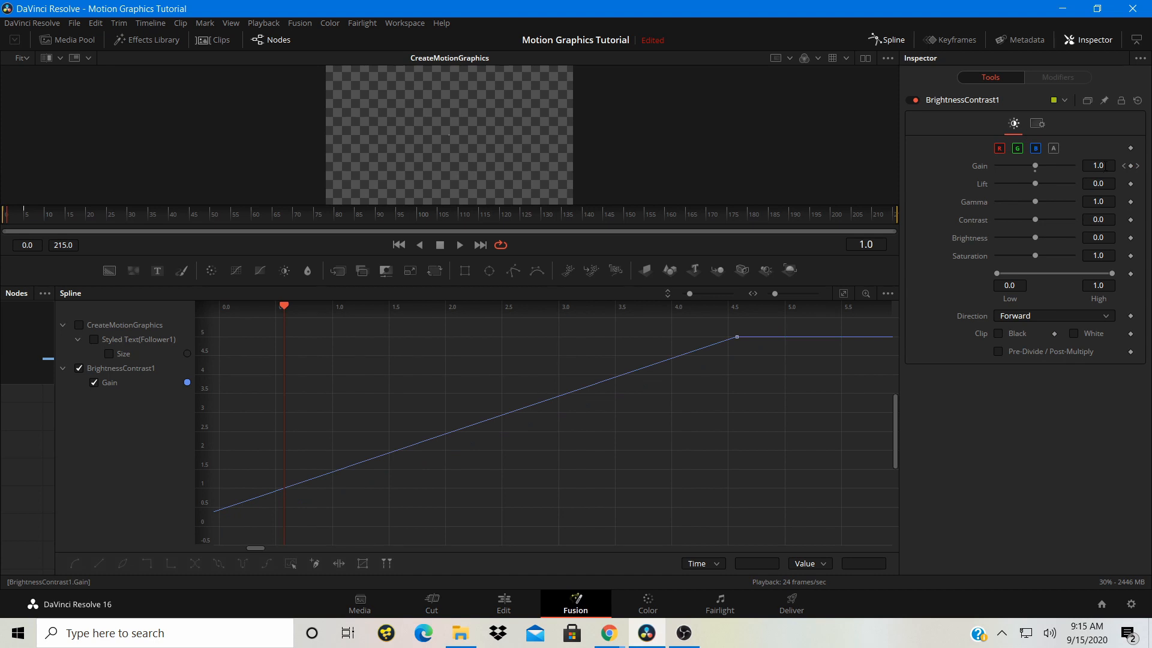
{"action": "key", "text": "Right"}
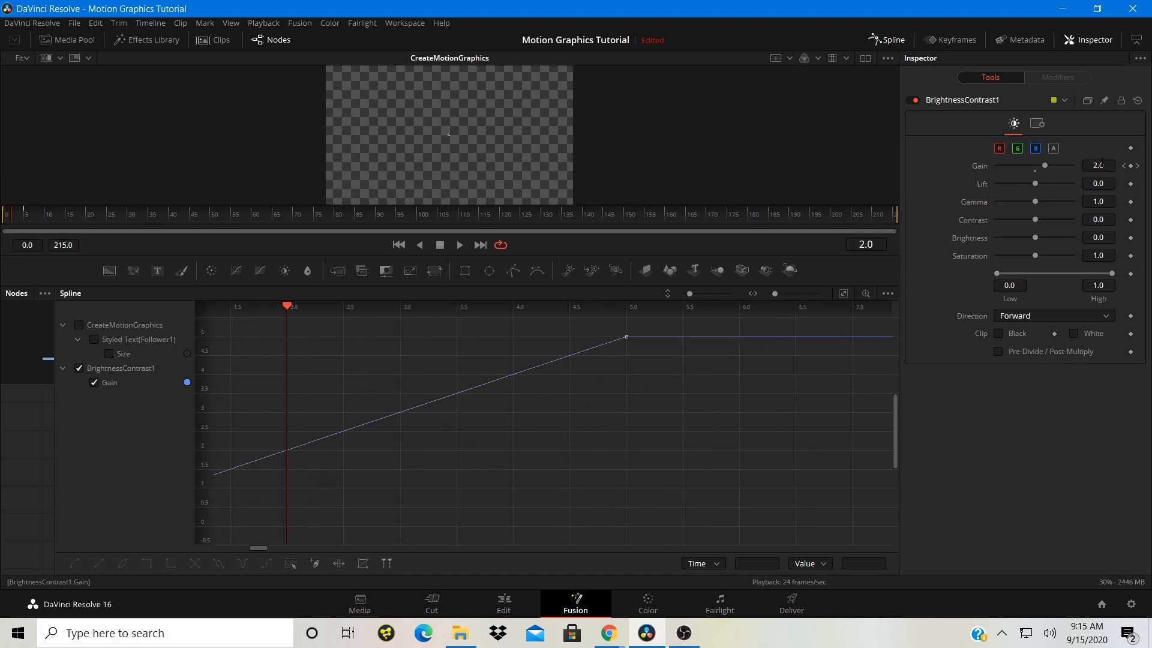
{"action": "key", "text": "Right"}
{"action": "key", "text": "Right"}
{"action": "key", "text": "Right"}
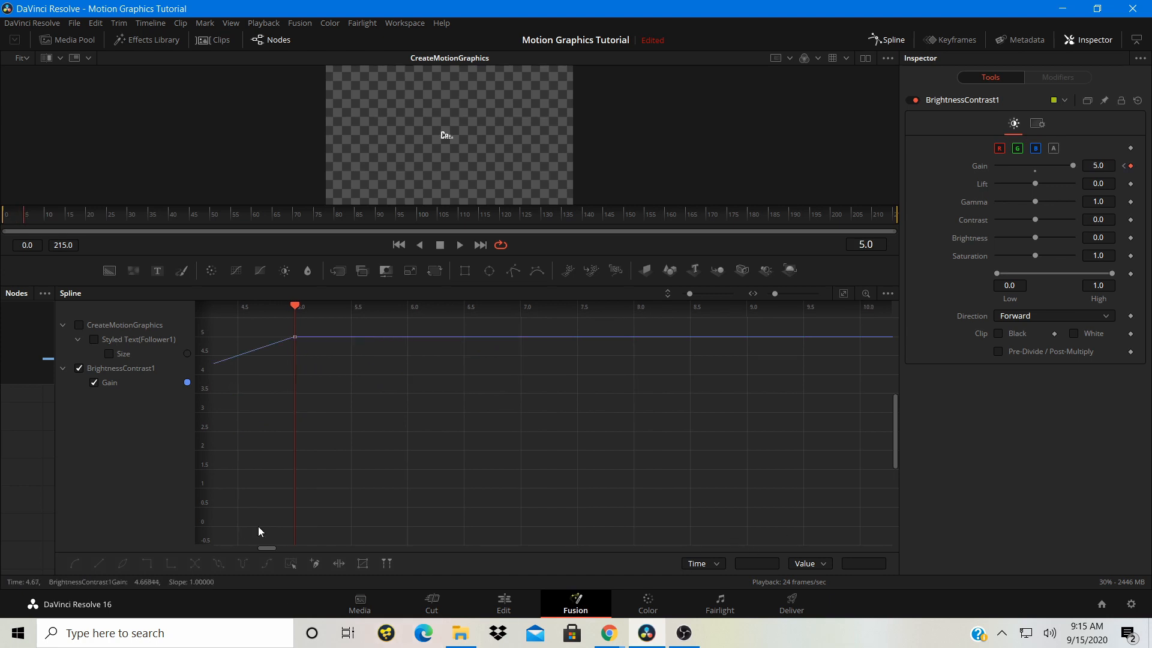
Select both Gain keyframes at frames 0 and 5 and smooth the curve between them
{"action": "left_click_drag", "start_coordinate": [264, 547], "coordinate": [246, 564]}
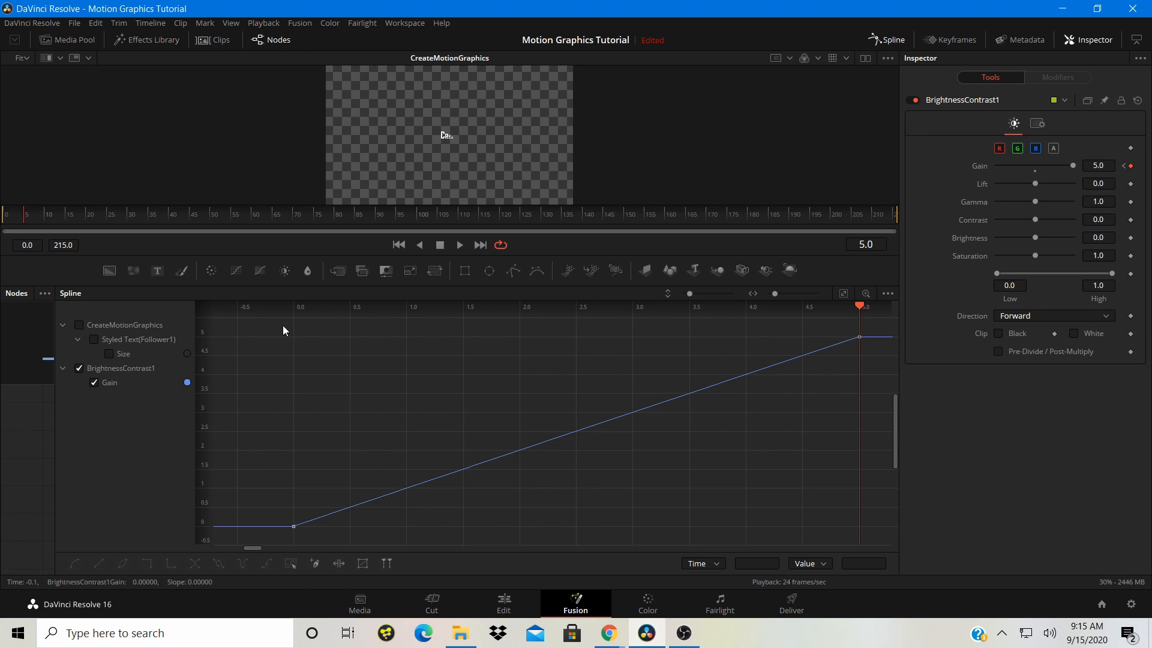
{"action": "left_click_drag", "start_coordinate": [333, 348], "coordinate": [905, 542]}
{"action": "mouse_move", "coordinate": [258, 319]}
{"action": "left_mouse_down"}
{"action": "mouse_move", "coordinate": [377, 393]}
{"action": "mouse_move", "coordinate": [610, 459]}
{"action": "mouse_move", "coordinate": [891, 499]}
{"action": "mouse_move", "coordinate": [901, 543]}
{"action": "left_mouse_up"}
{"action": "key", "text": "s"}
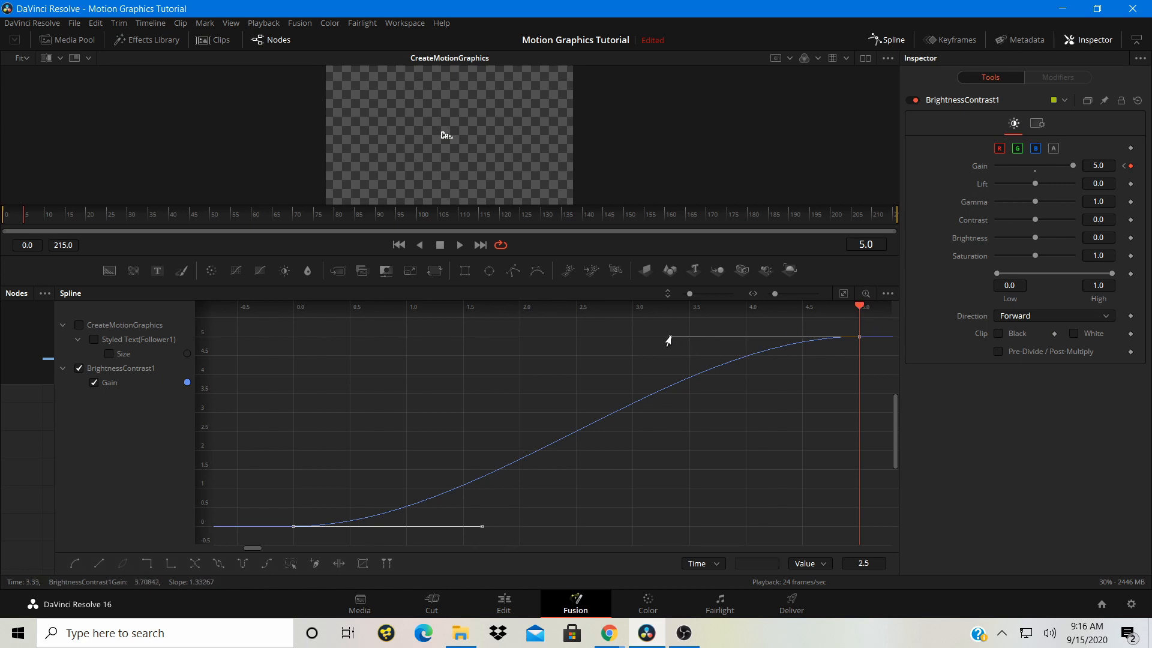
Steepen the Gain easing by extending the frame 5 handle back to about 2.5 and the frame 0 handle out to about 2.8
{"action": "left_click_drag", "start_coordinate": [668, 338], "coordinate": [571, 337]}
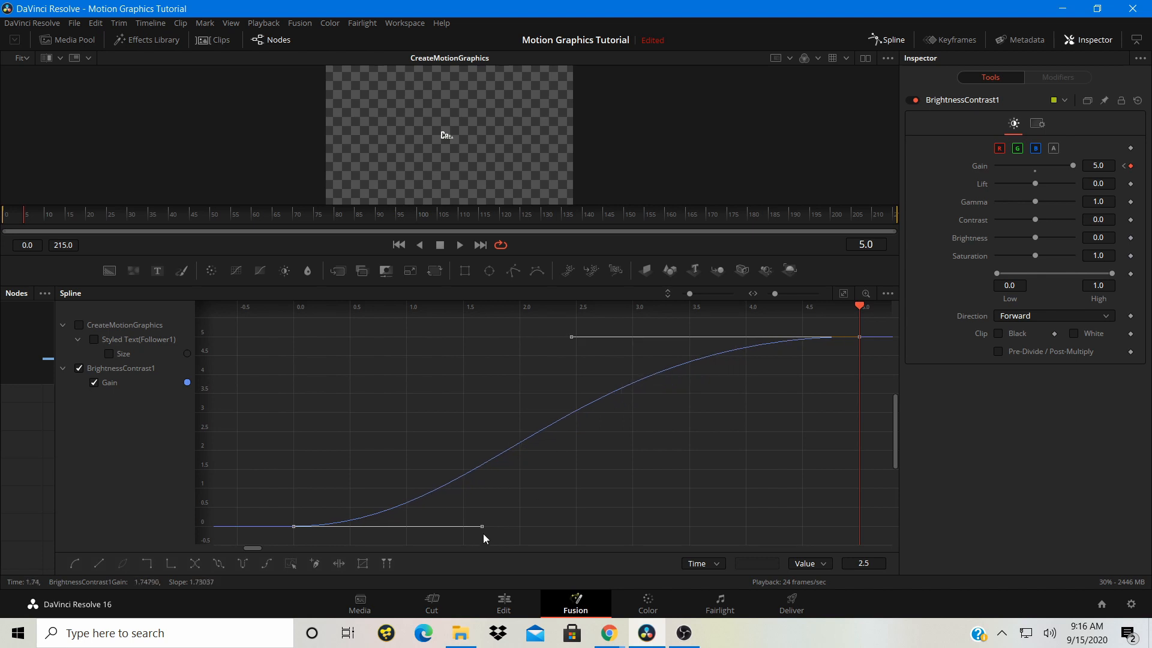
{"action": "left_click_drag", "start_coordinate": [483, 527], "coordinate": [610, 525]}
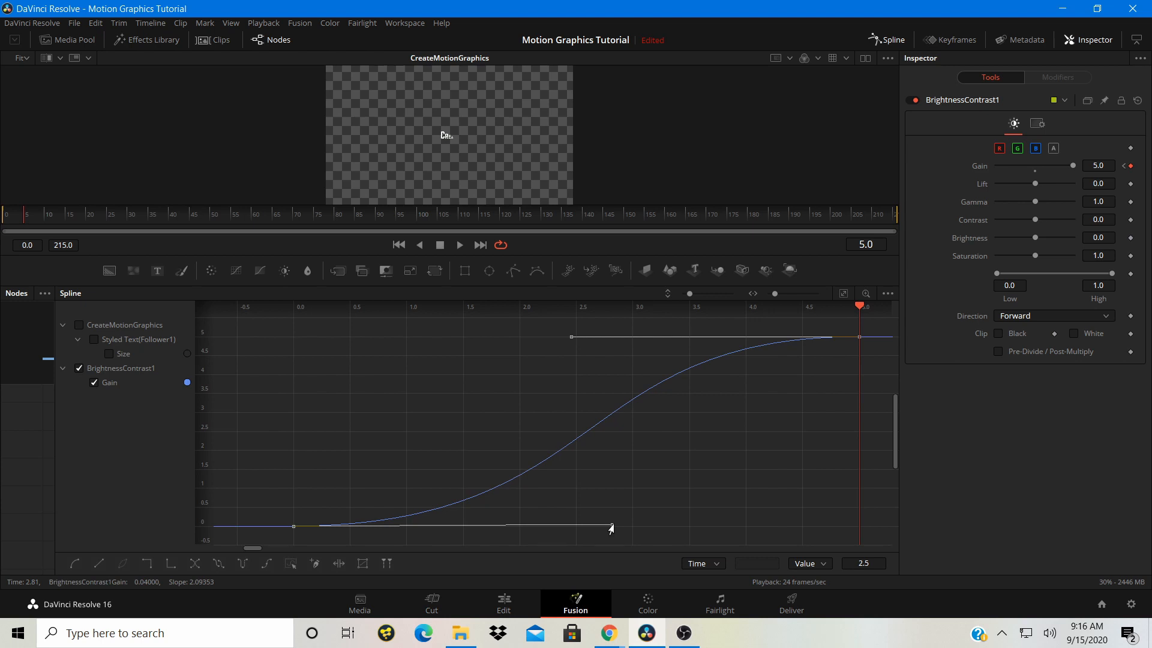
{"action": "left_click", "coordinate": [611, 533]}
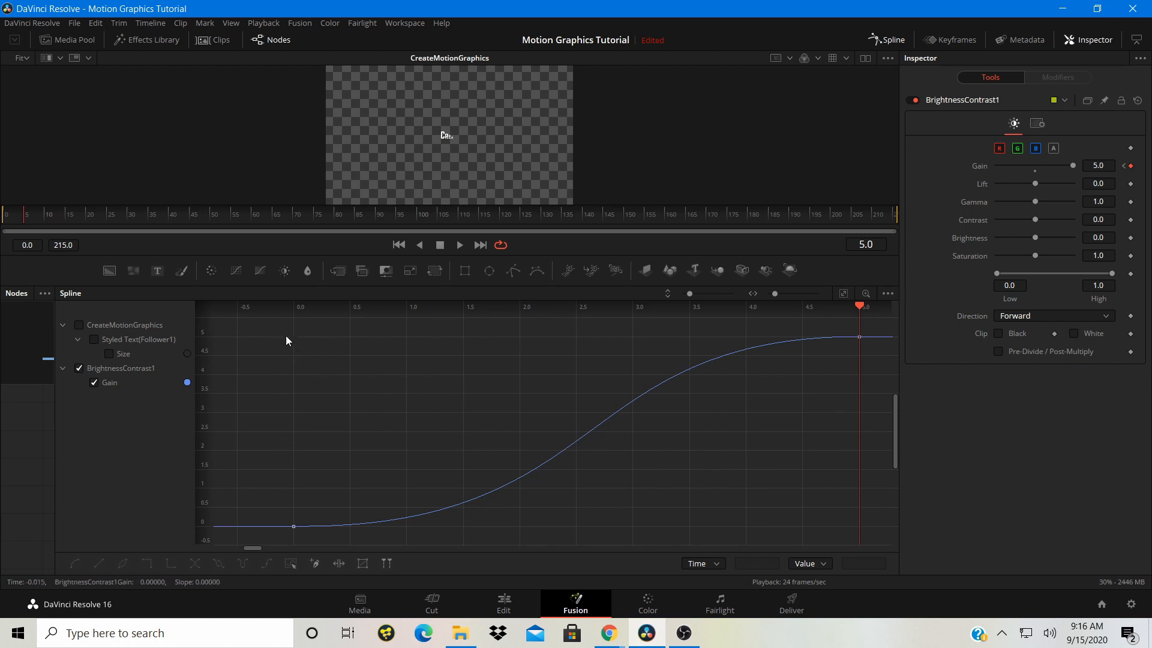
{"action": "left_click_drag", "start_coordinate": [279, 323], "coordinate": [941, 547]}
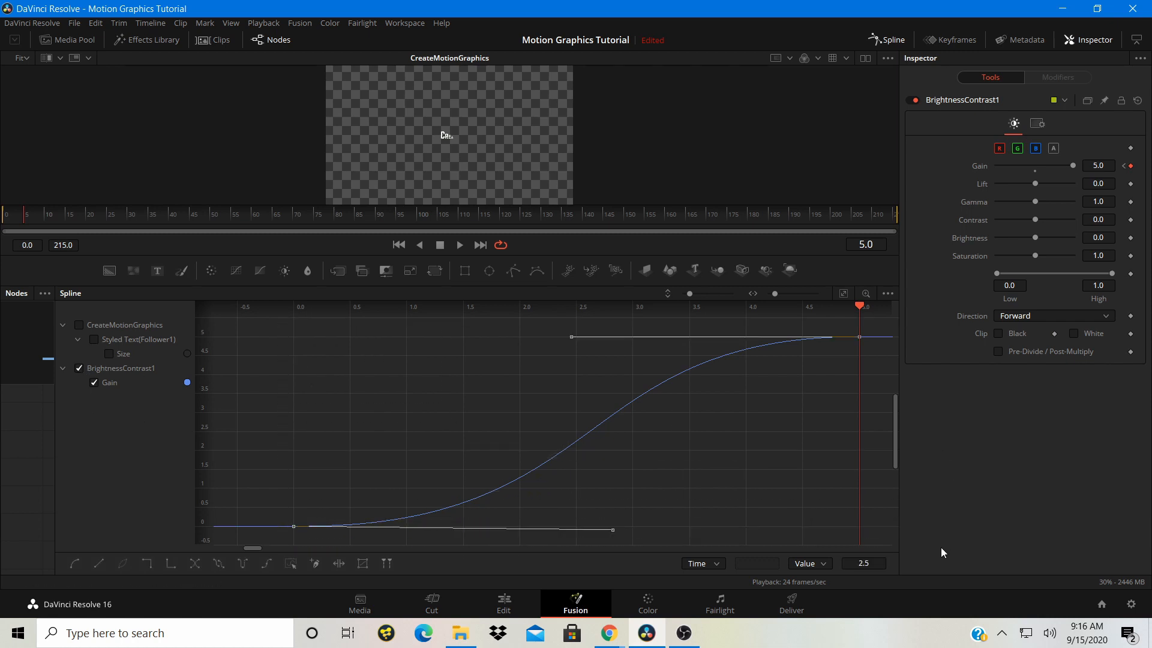
Reset the BrightnessContrast1 Gain curve to default smoothing and delete the BrightnessContrast1 node
{"action": "key", "text": "shift+s"}
{"action": "left_click", "coordinate": [725, 495]}
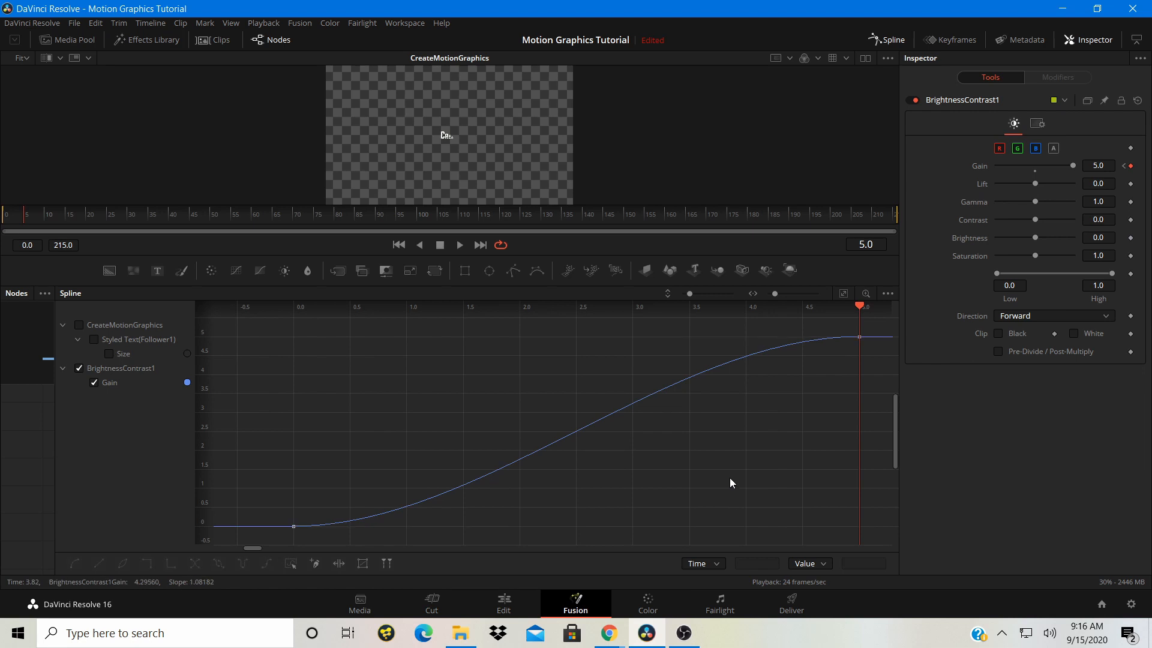
{"action": "left_click", "coordinate": [875, 42]}
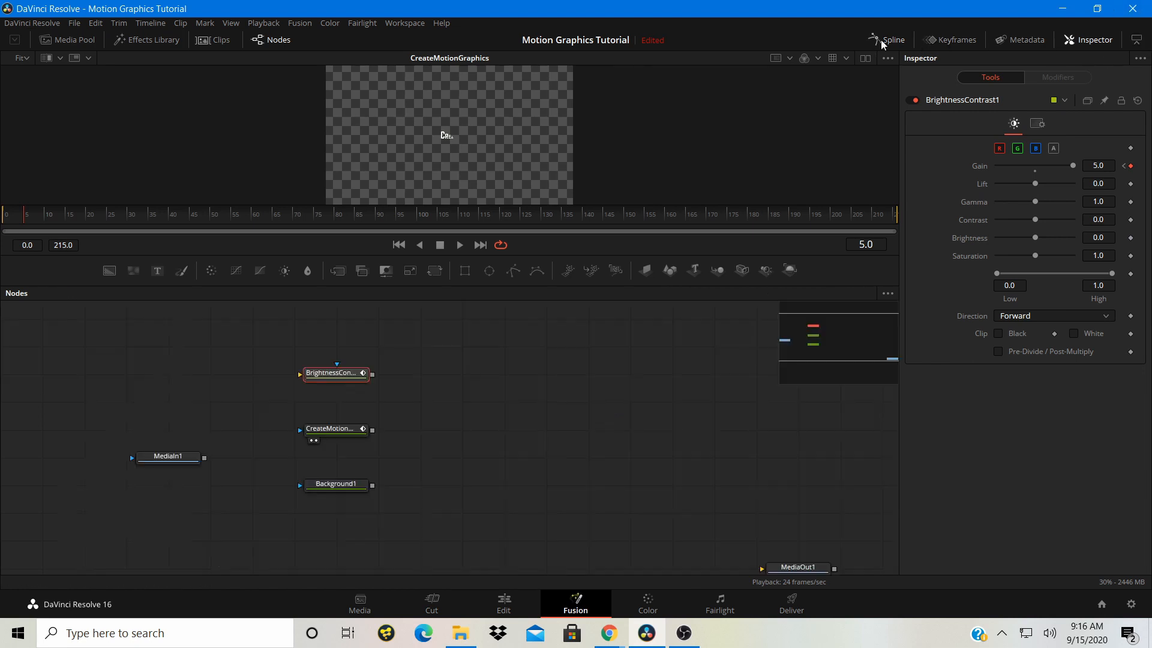
{"action": "left_click_drag", "start_coordinate": [289, 340], "coordinate": [381, 395]}
{"action": "key", "text": "Delete"}
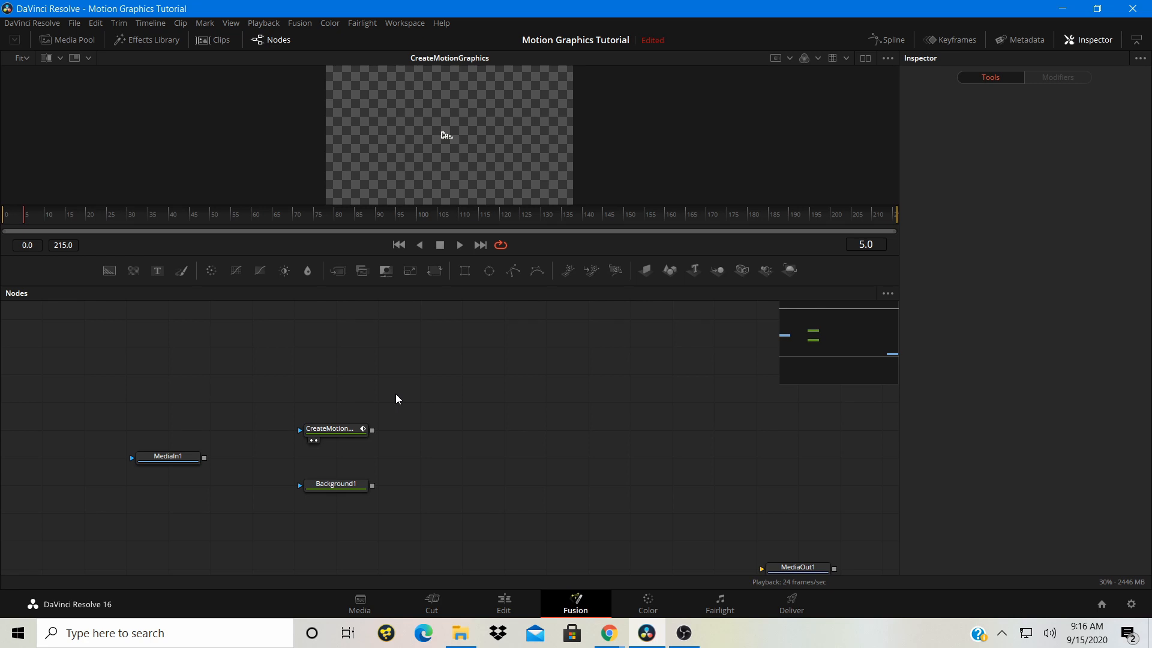
Show the CreateMotionGraphics node's Follower Size curve in the Spline editor and fit the graph to it
{"action": "left_click", "coordinate": [341, 436]}
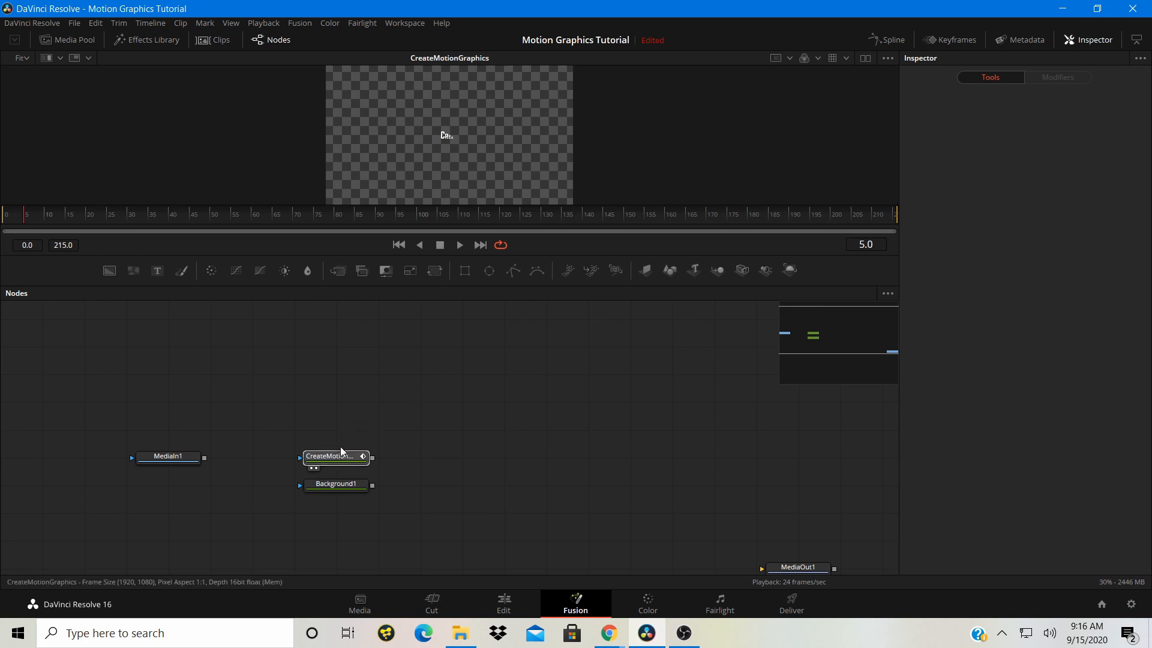
{"action": "left_click", "coordinate": [308, 362]}
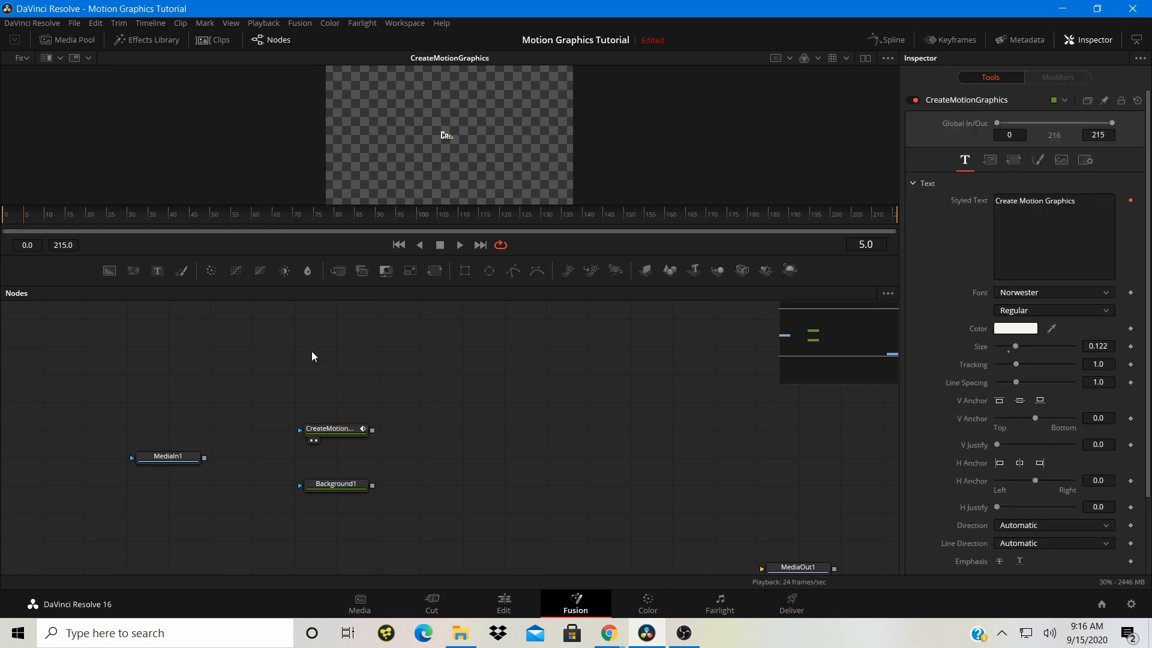
{"action": "scroll", "coordinate": [326, 405], "scroll_direction": "down", "scroll_amount": 2}
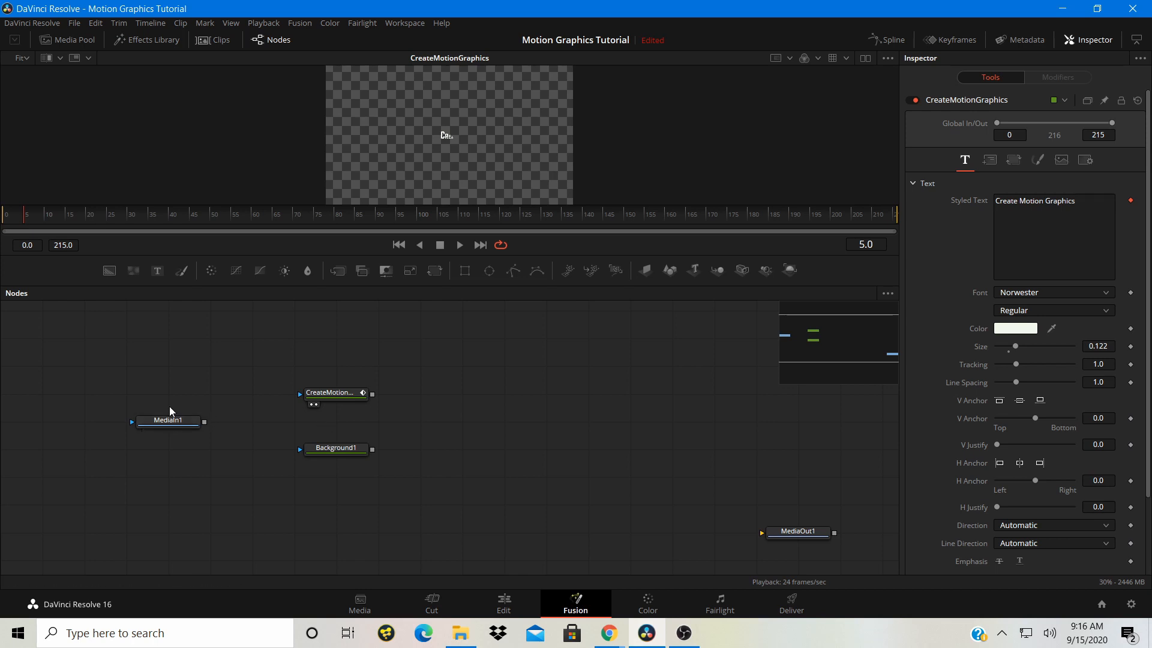
{"action": "left_click", "coordinate": [329, 397]}
{"action": "scroll", "coordinate": [329, 397], "scroll_direction": "up", "scroll_amount": 2}
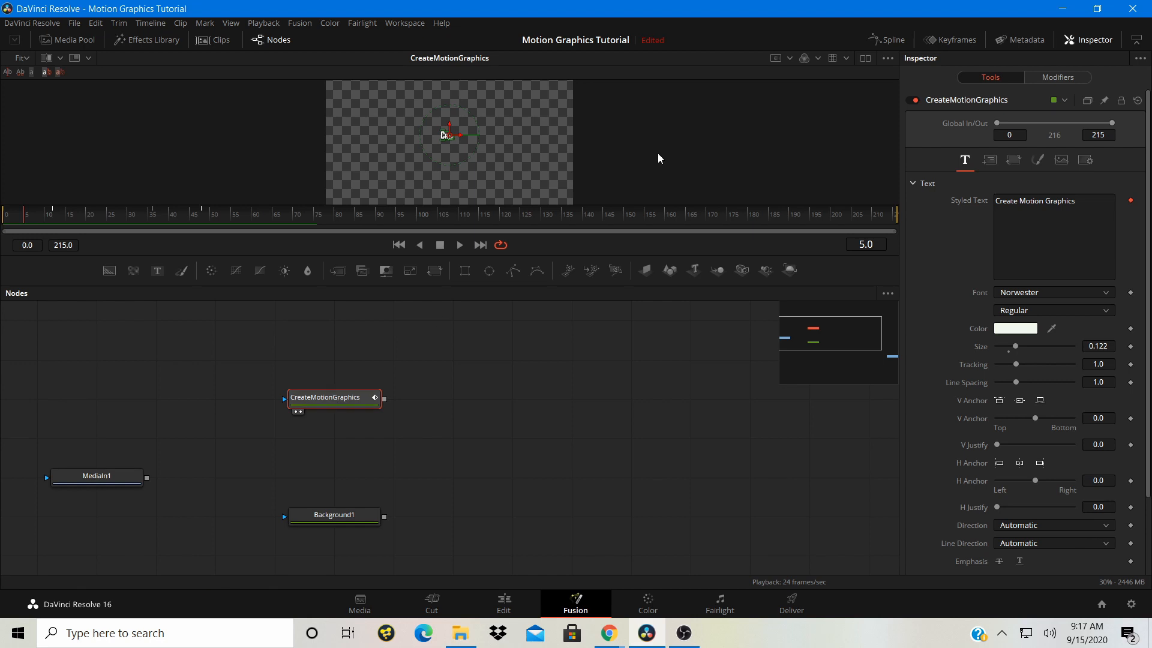
{"action": "left_click", "coordinate": [888, 39]}
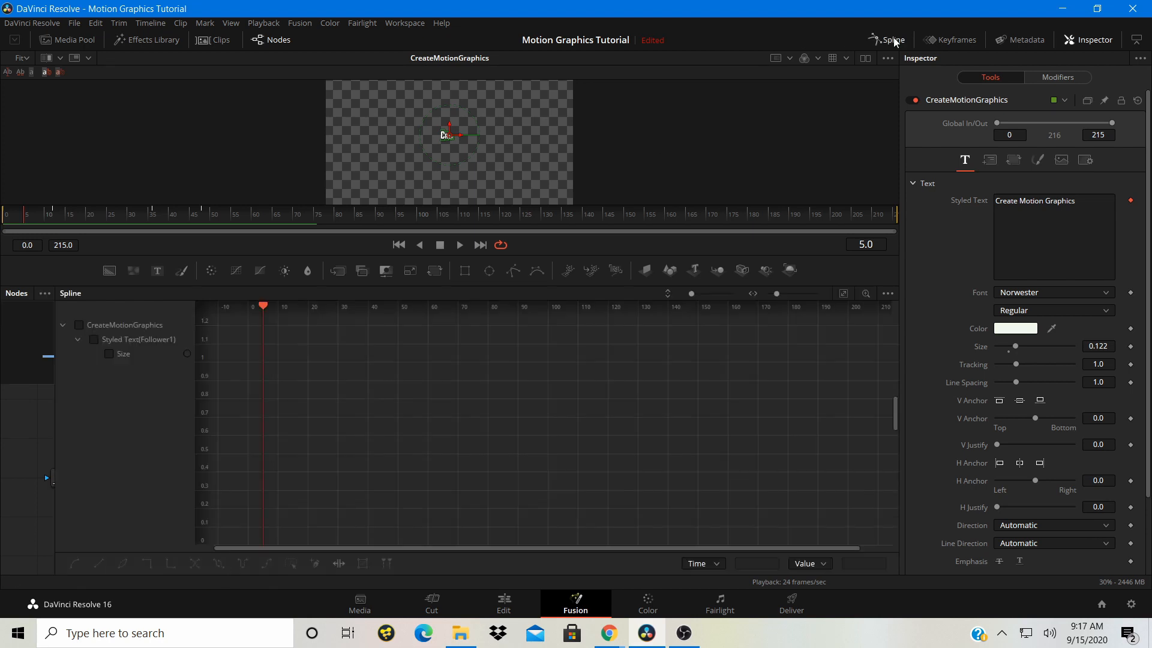
{"action": "left_click", "coordinate": [80, 326]}
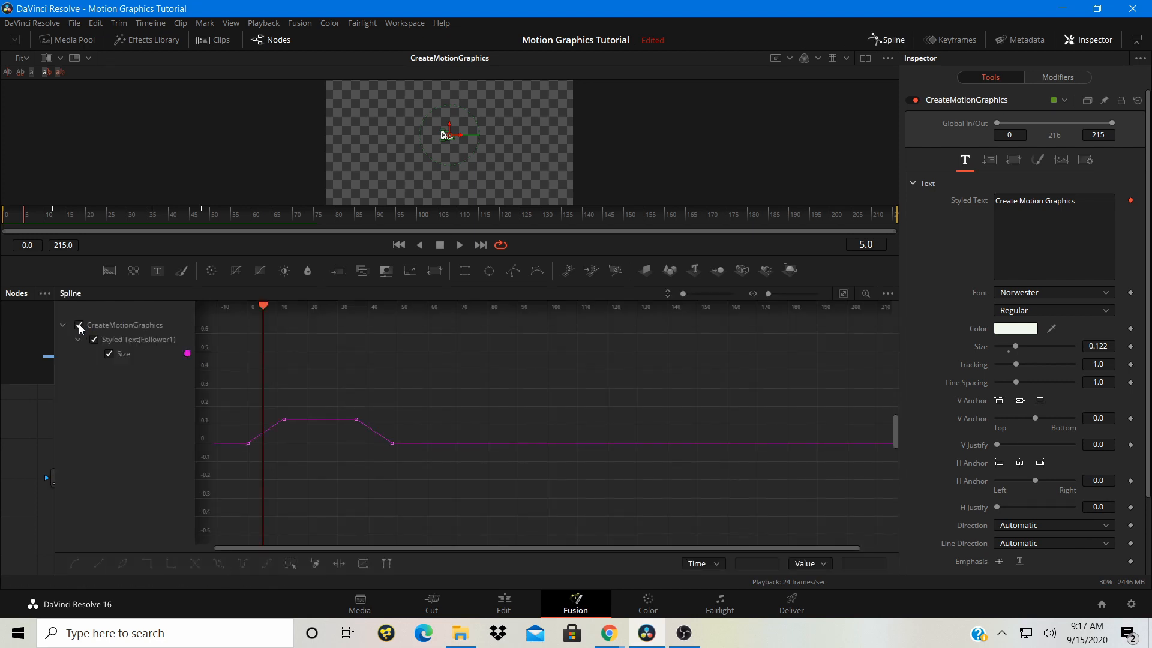
{"action": "left_click", "coordinate": [842, 294]}
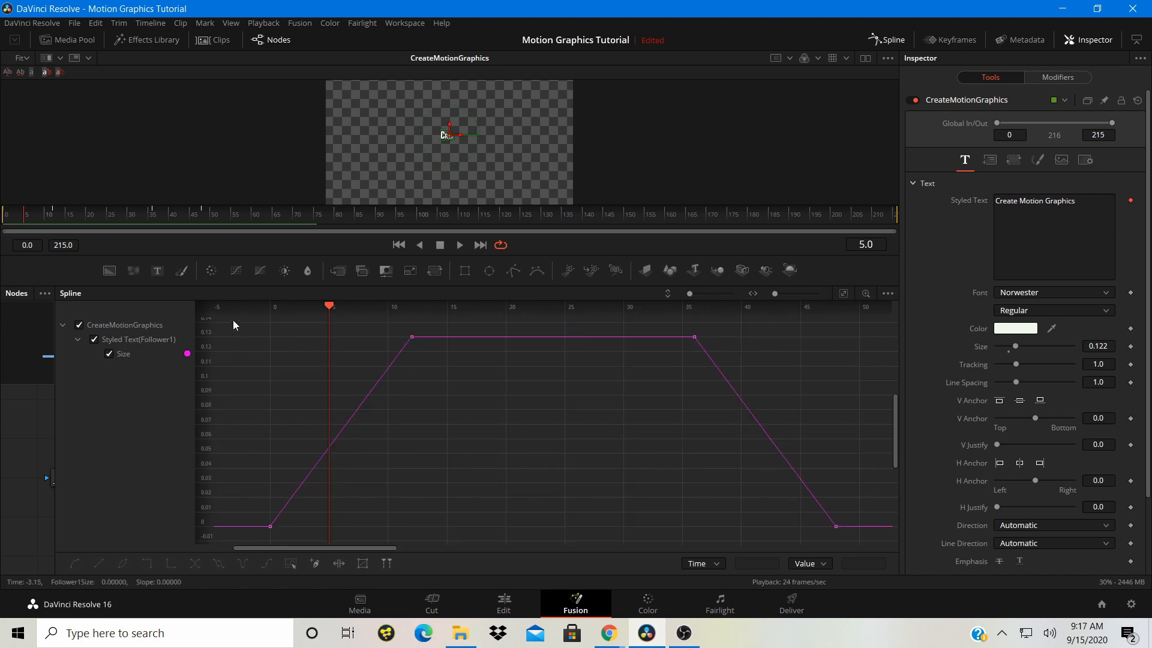
Try smoothing all four Size keyframes at once and set them back to linear
{"action": "left_click_drag", "start_coordinate": [233, 319], "coordinate": [456, 540]}
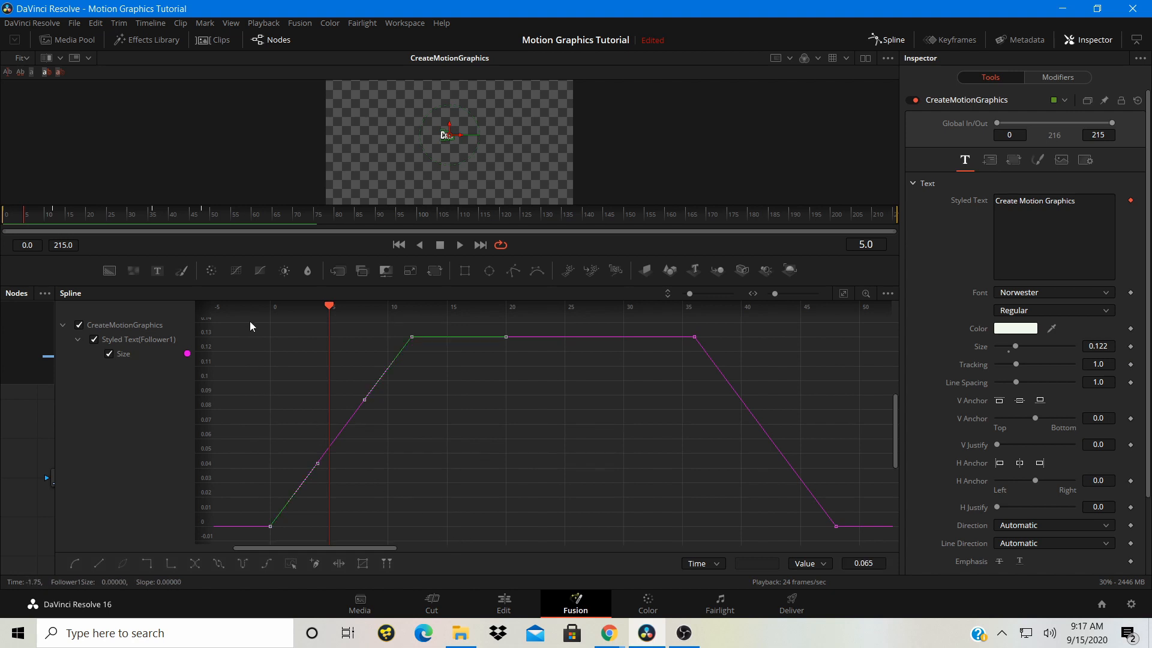
{"action": "left_click_drag", "start_coordinate": [250, 321], "coordinate": [871, 539]}
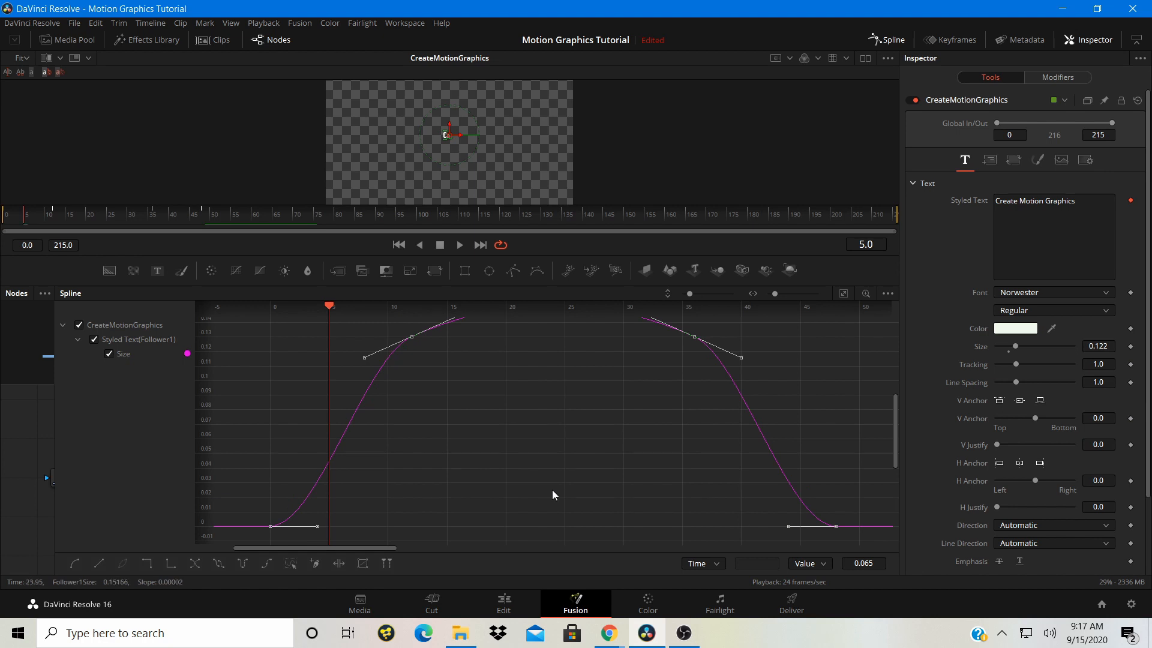
{"action": "key", "text": "shift+s"}
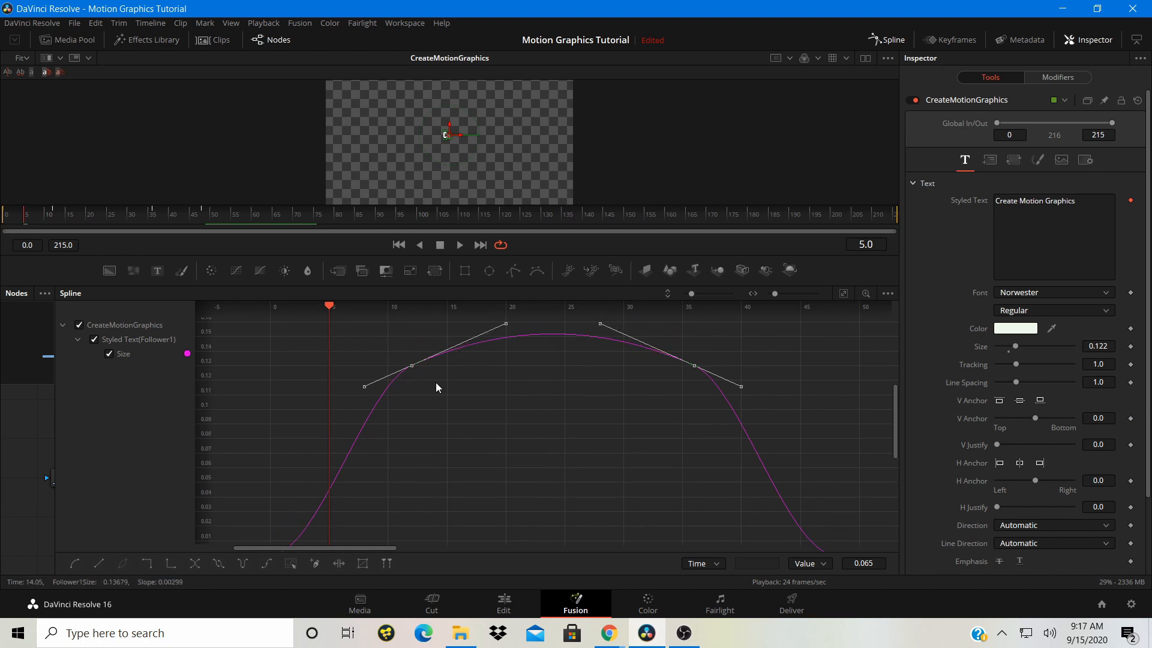
{"action": "key", "text": "l"}
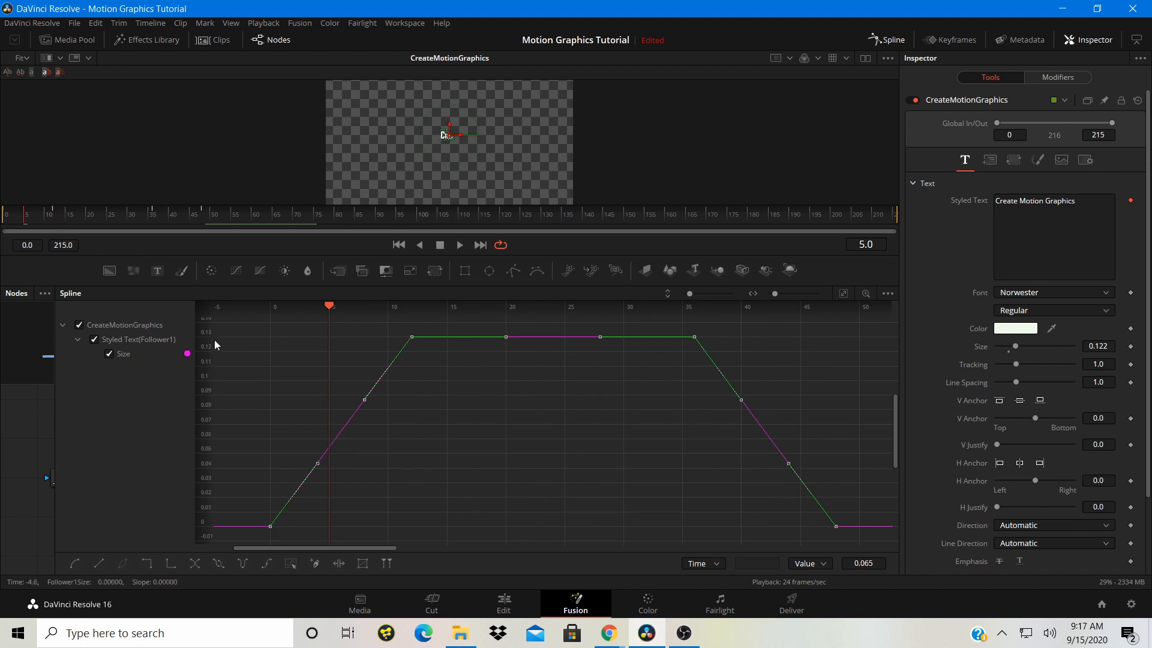
Smooth the first two Size keyframes and the last two Size keyframes as separate pairs, and close the Spline editor
{"action": "left_click_drag", "start_coordinate": [221, 326], "coordinate": [481, 537]}
{"action": "key", "text": "s"}
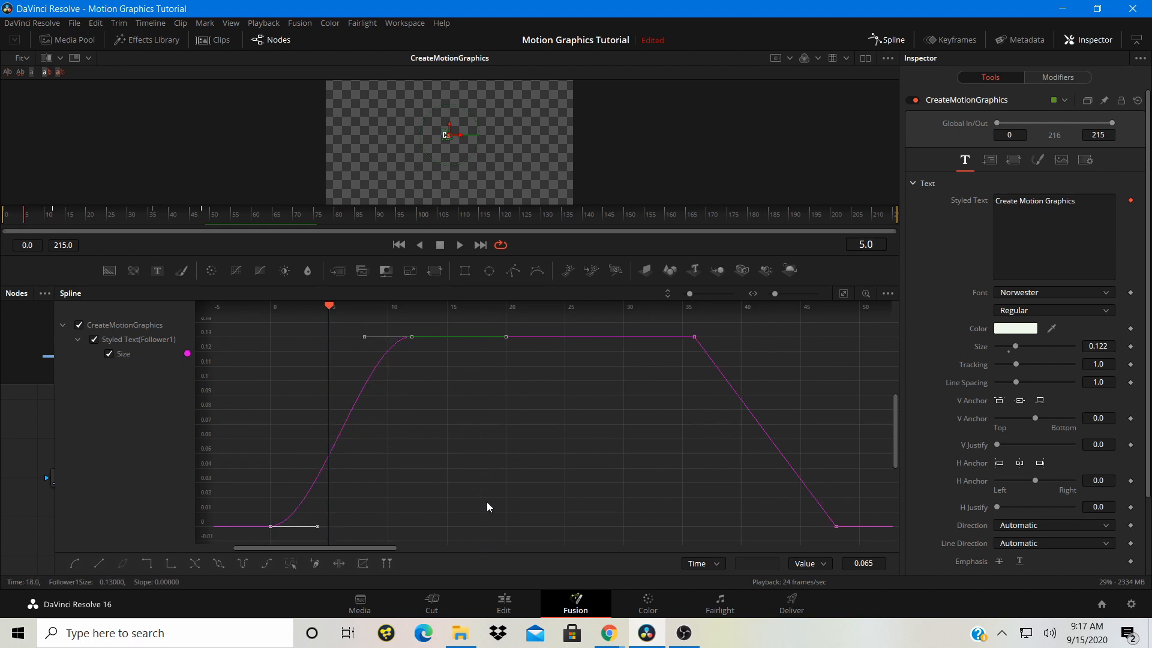
{"action": "left_click", "coordinate": [499, 481]}
{"action": "left_click_drag", "start_coordinate": [681, 323], "coordinate": [862, 540]}
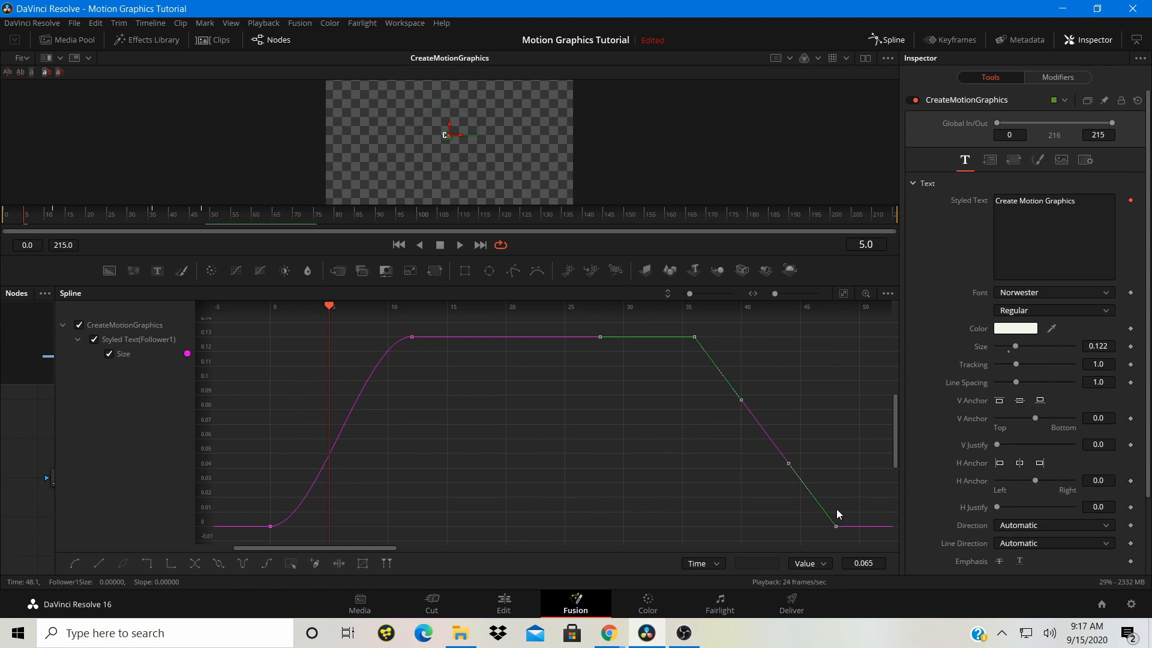
{"action": "key", "text": "s"}
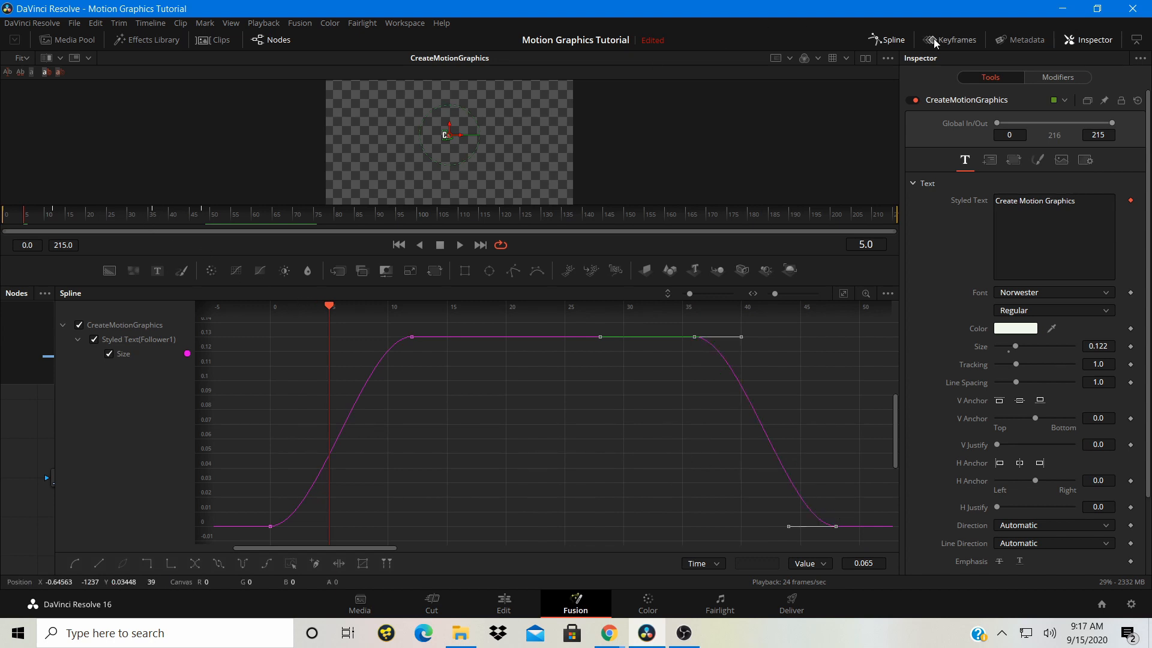
{"action": "left_click", "coordinate": [888, 40]}
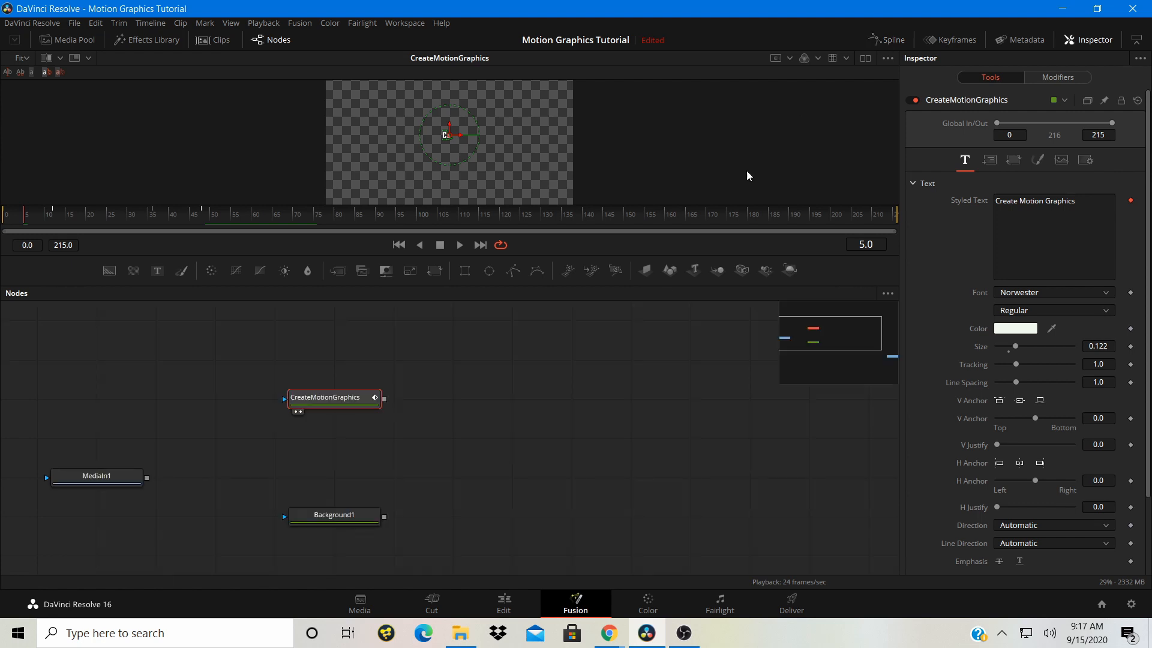
Play the CreateMotionGraphics text animation twice from the first frame to check the smoothed easing
{"action": "left_click", "coordinate": [60, 220]}
{"action": "left_click_drag", "start_coordinate": [53, 222], "coordinate": [4, 222]}
{"action": "key", "text": "space"}
{"action": "key", "text": "space"}
{"action": "left_click", "coordinate": [234, 323]}
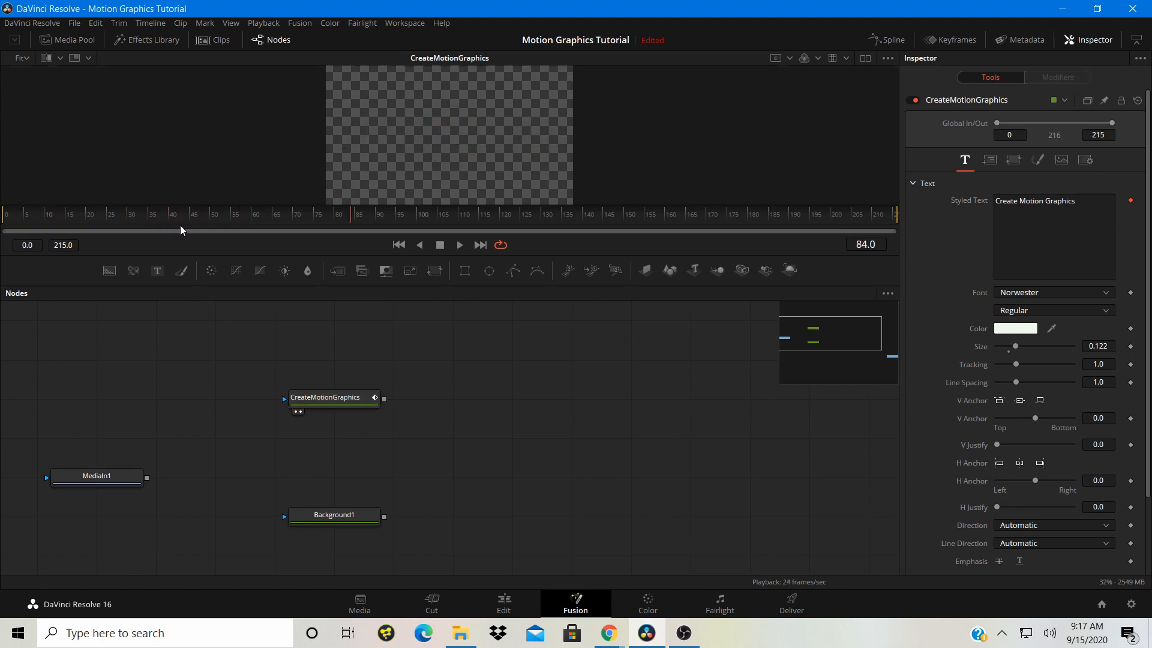
{"action": "left_click_drag", "start_coordinate": [180, 219], "coordinate": [3, 230]}
{"action": "key", "text": "space"}
{"action": "key", "text": "space"}
Move the CreateMotionGraphics node higher in the node graph and paste a copy of it above the original
{"action": "left_click", "coordinate": [347, 396]}
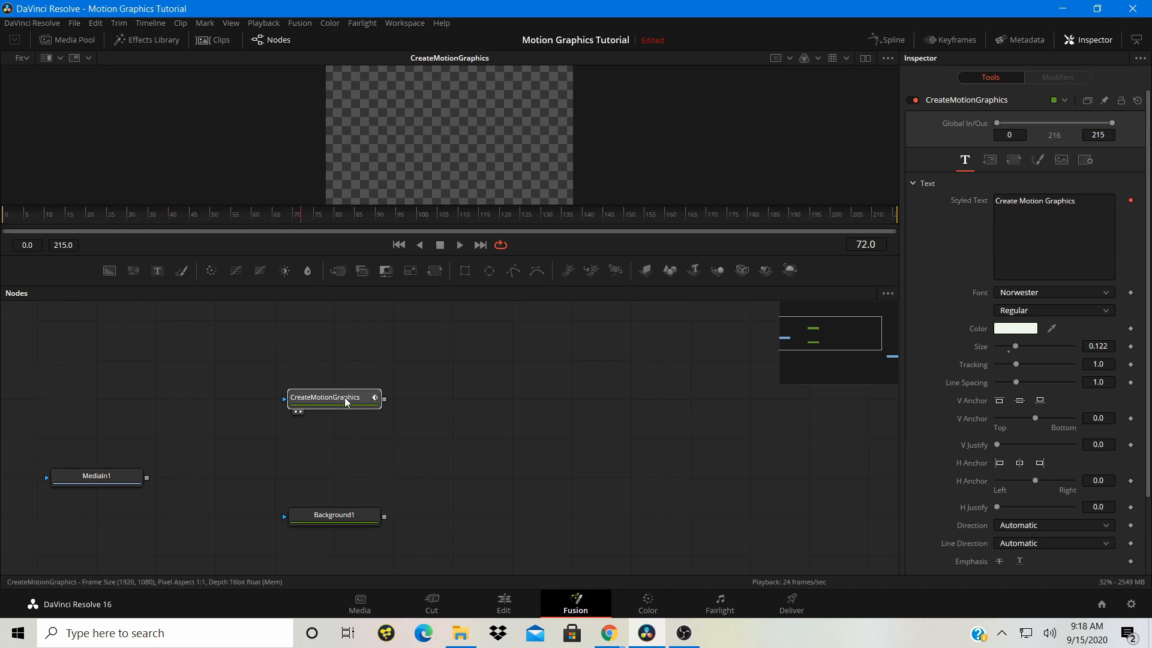
{"action": "left_click_drag", "start_coordinate": [346, 401], "coordinate": [345, 363]}
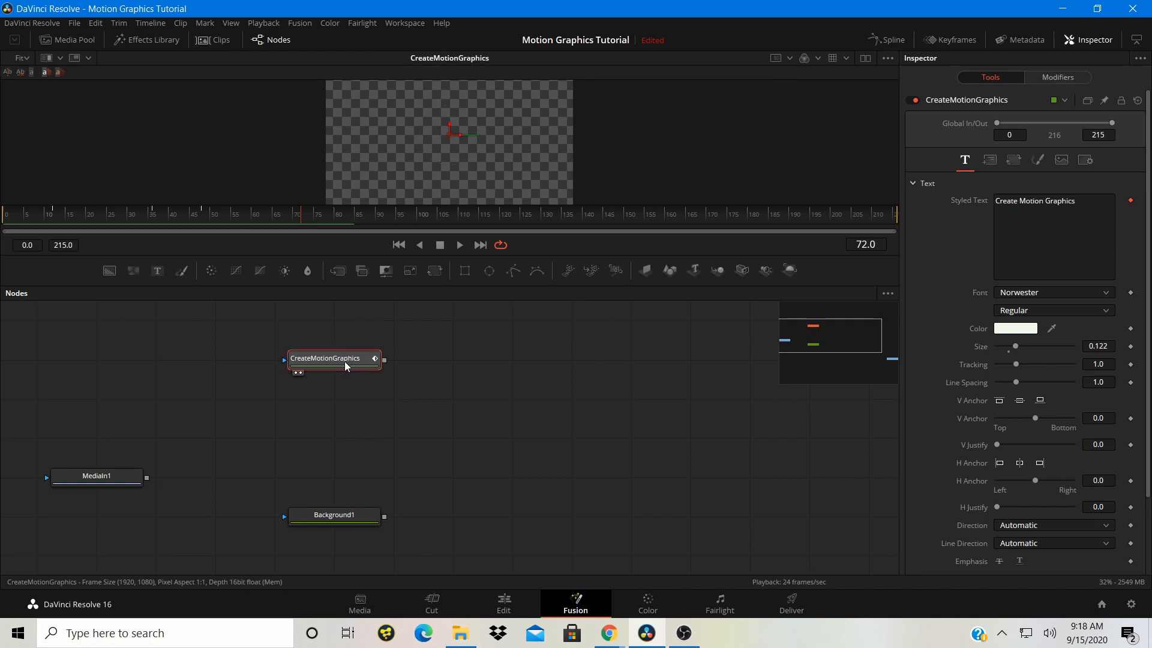
{"action": "left_click", "coordinate": [340, 407]}
{"action": "scroll", "coordinate": [327, 408], "scroll_direction": "up", "scroll_amount": 2}
{"action": "scroll", "coordinate": [328, 413], "scroll_direction": "up", "scroll_amount": 2}
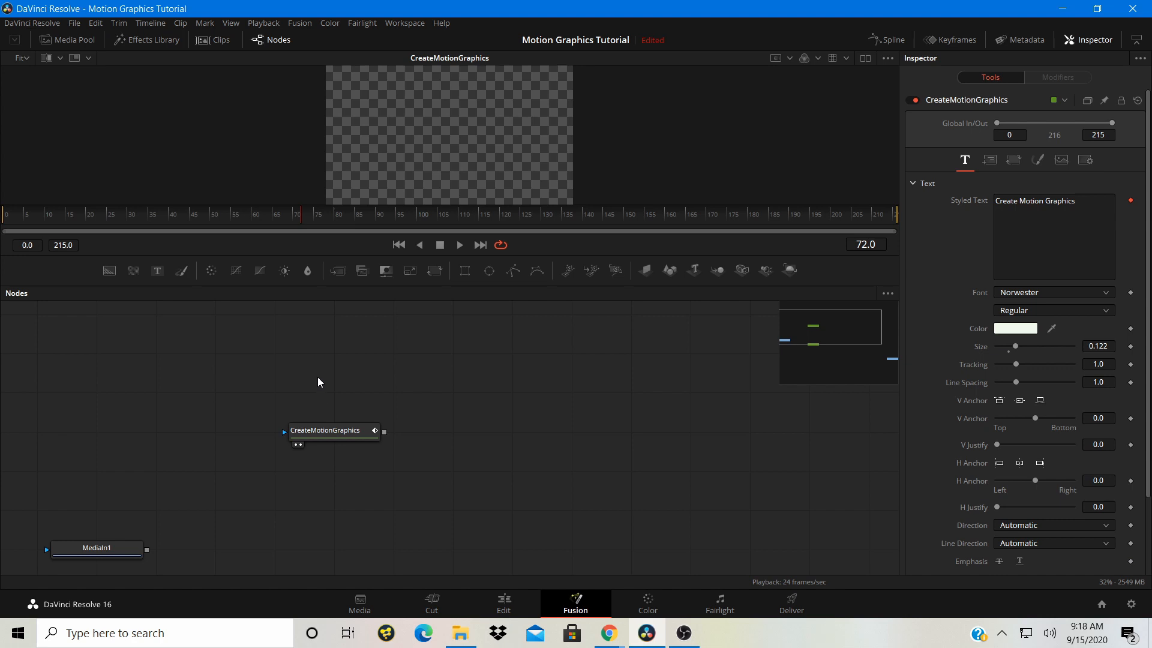
{"action": "key", "text": "ctrl+v"}
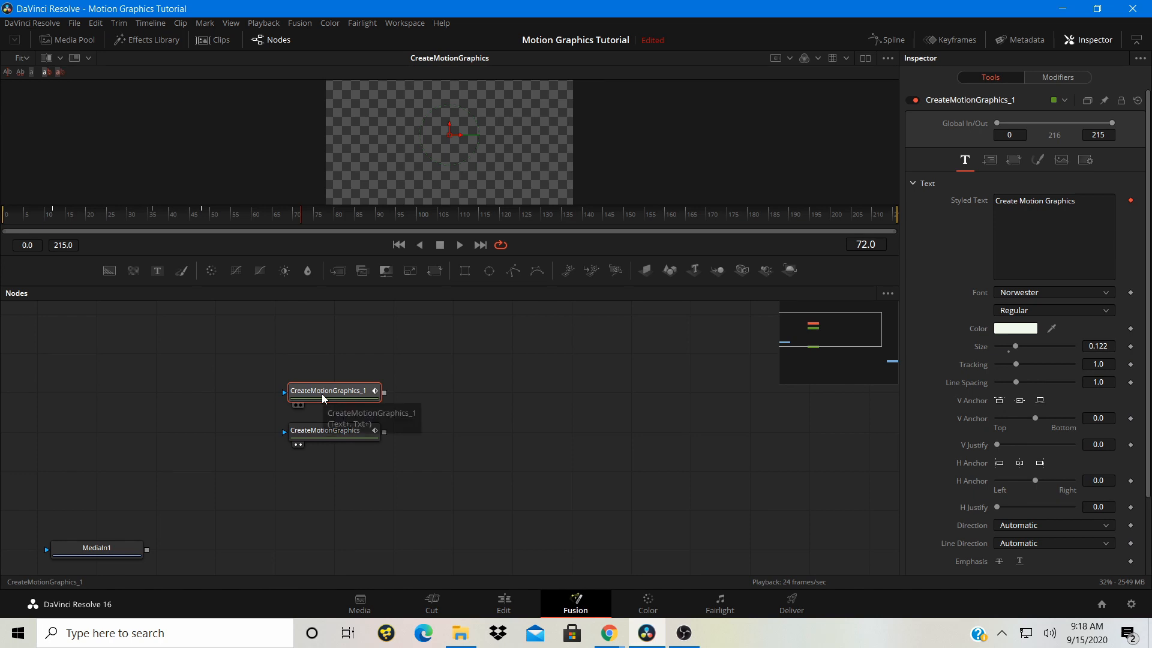
Rename the duplicated text node as "In Davinci Resolve" and replace its styled text with "In Davinci Resolve"
{"action": "right_click", "coordinate": [323, 399]}
{"action": "left_click", "coordinate": [356, 288]}
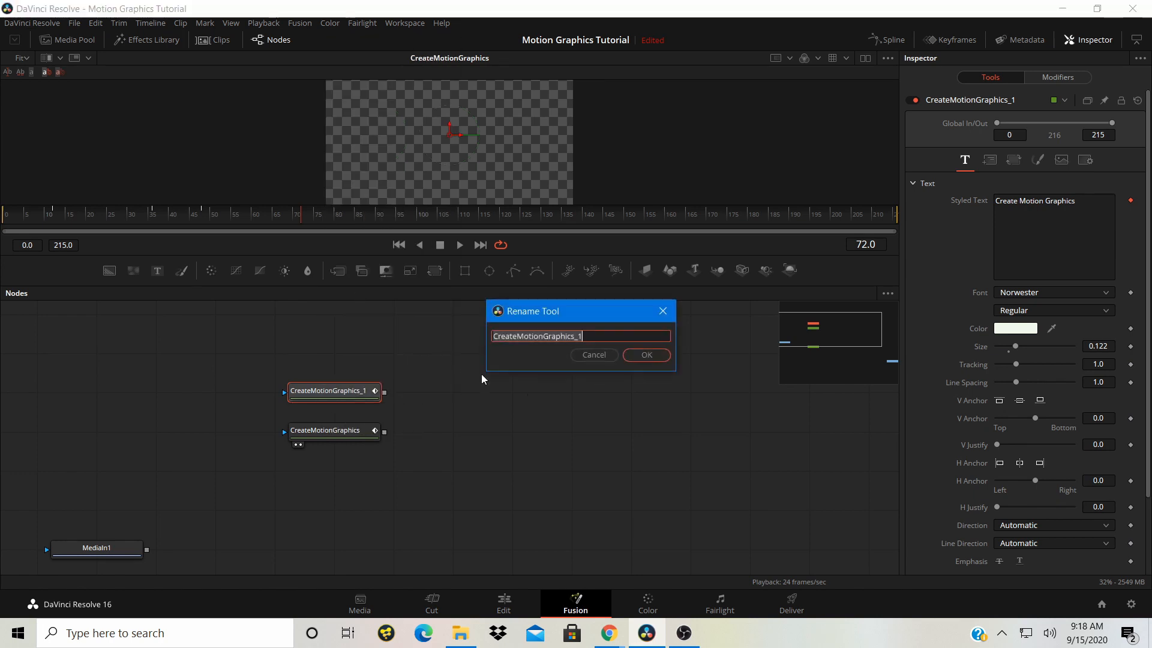
{"action": "type", "text": "In Da"}
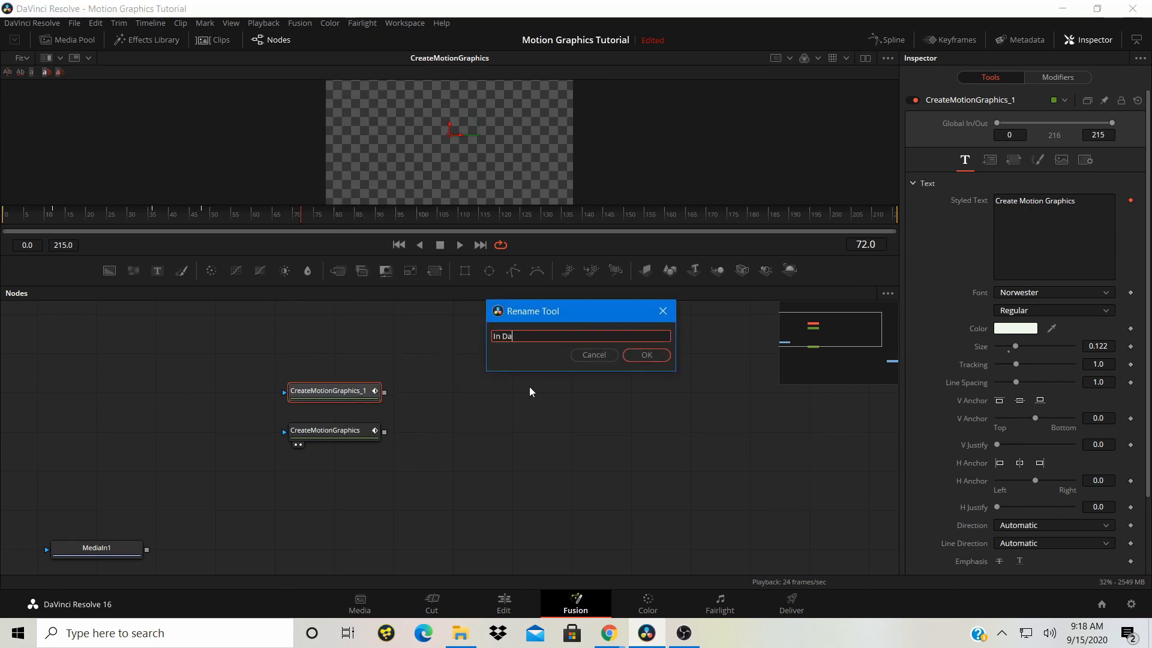
{"action": "type", "text": "vinci Resolve"}
{"action": "left_click_drag", "start_coordinate": [564, 338], "coordinate": [477, 341]}
{"action": "key", "text": "ctrl+c"}
{"action": "left_click", "coordinate": [639, 353]}
{"action": "left_click_drag", "start_coordinate": [1089, 198], "coordinate": [982, 201]}
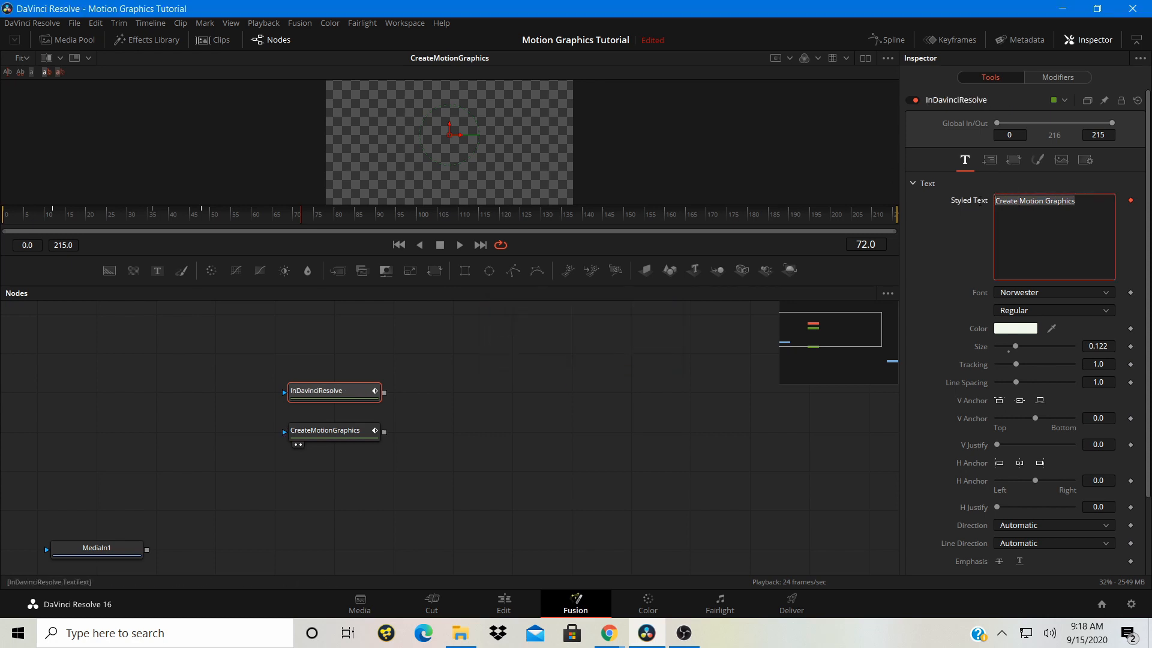
{"action": "key", "text": "ctrl+v"}
Show the InDavinciResolve node in the viewer and play its text animation from the start
{"action": "scroll", "coordinate": [408, 383], "scroll_direction": "down", "scroll_amount": 2}
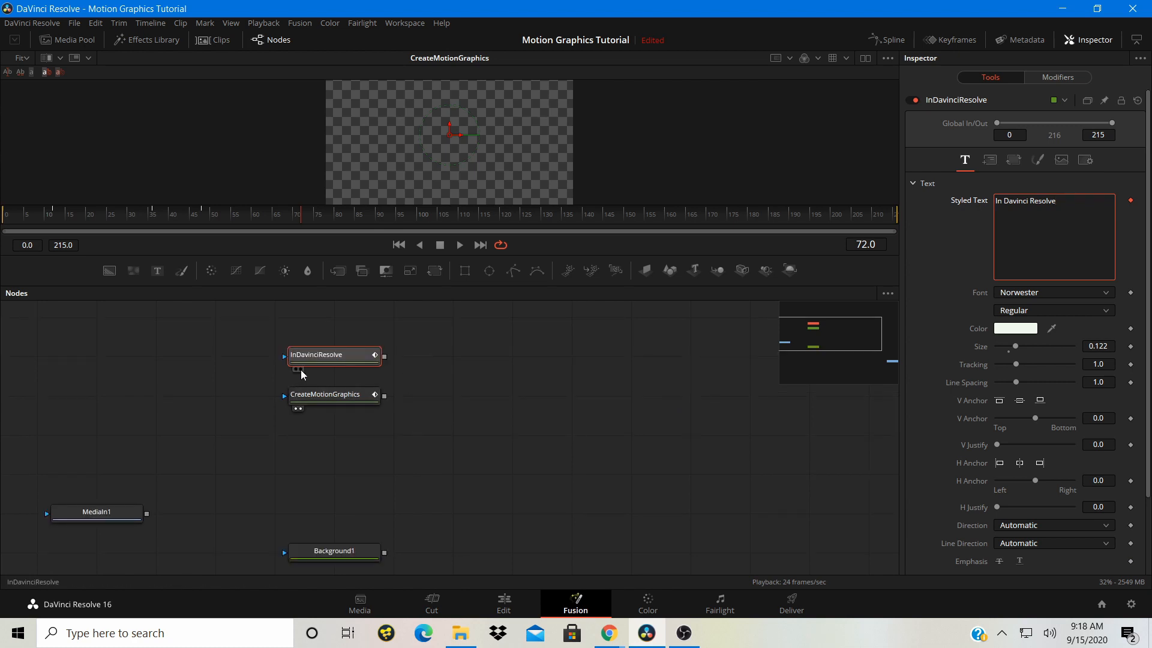
{"action": "left_click", "coordinate": [301, 369]}
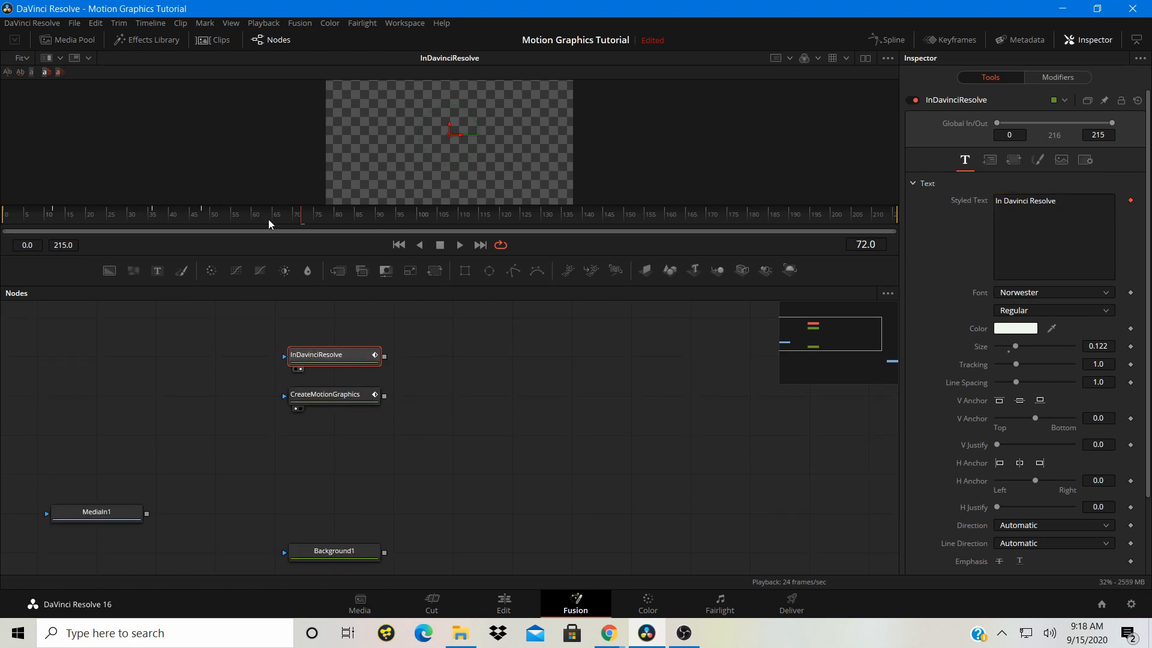
{"action": "key", "text": "space"}
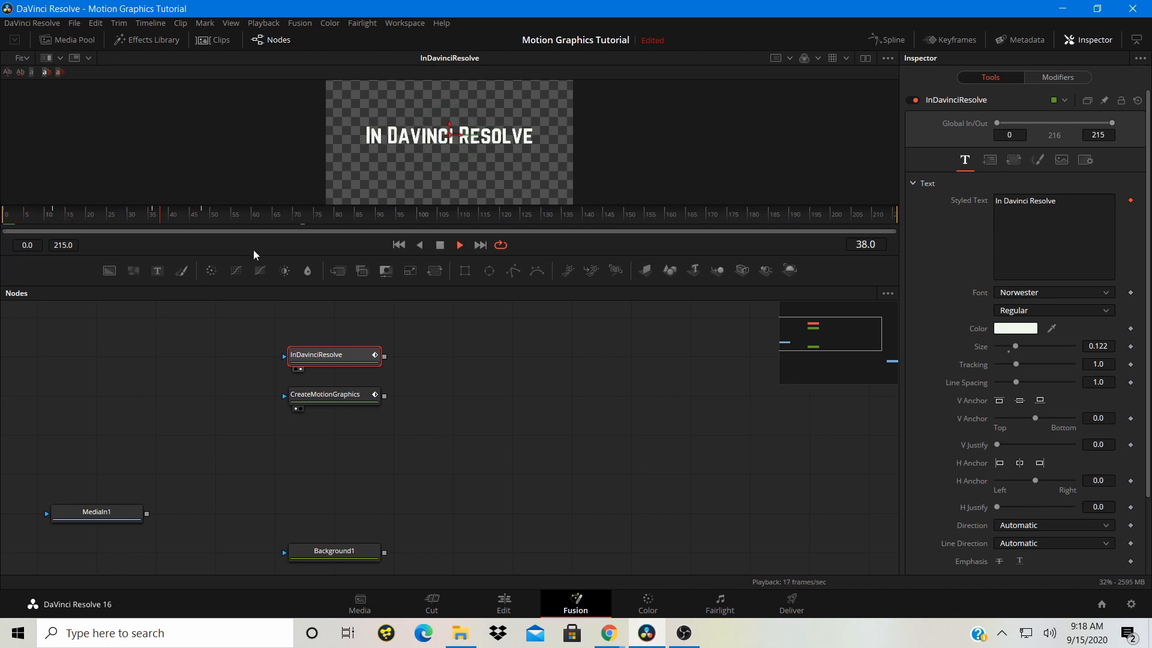
{"action": "key", "text": "space"}
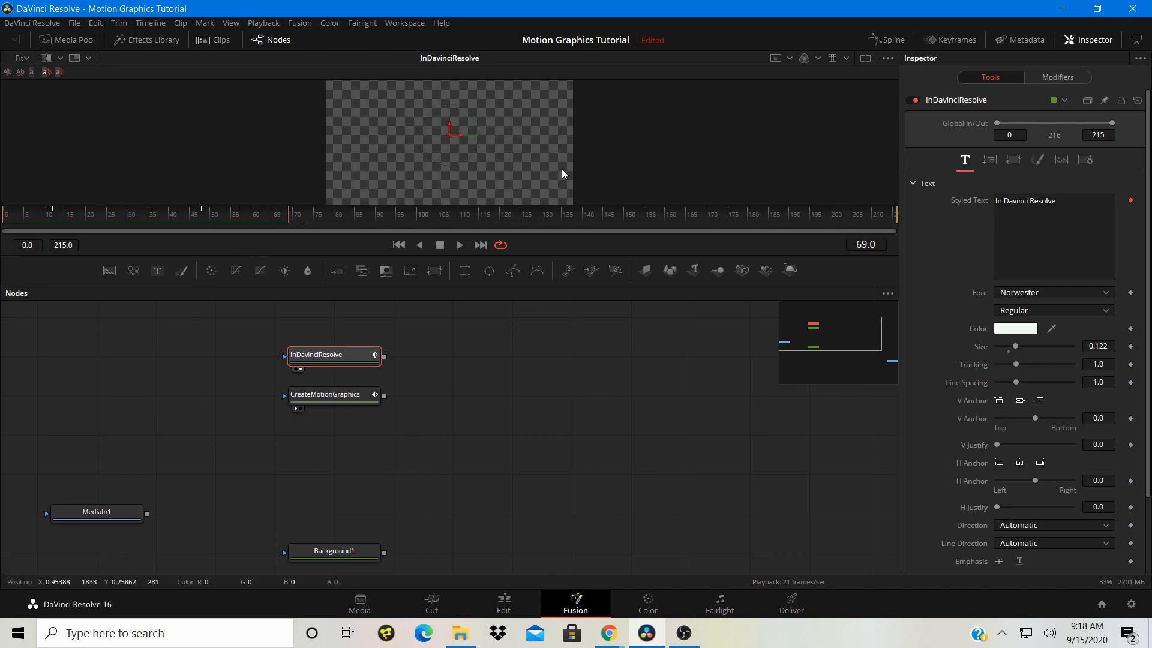
Show CreateMotionGraphics in the viewer and play it from the start, pausing at frame 27 and ending at frame 70
{"action": "left_click", "coordinate": [300, 409]}
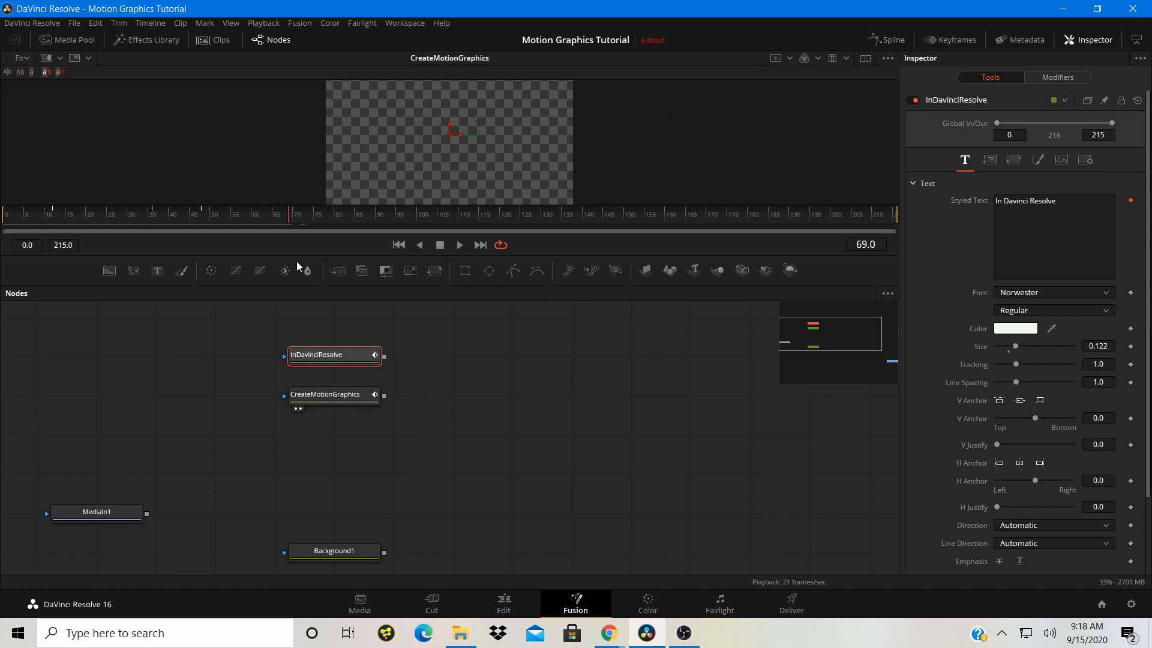
{"action": "left_click_drag", "start_coordinate": [203, 221], "coordinate": [4, 220]}
{"action": "key", "text": "space"}
{"action": "key", "text": "space"}
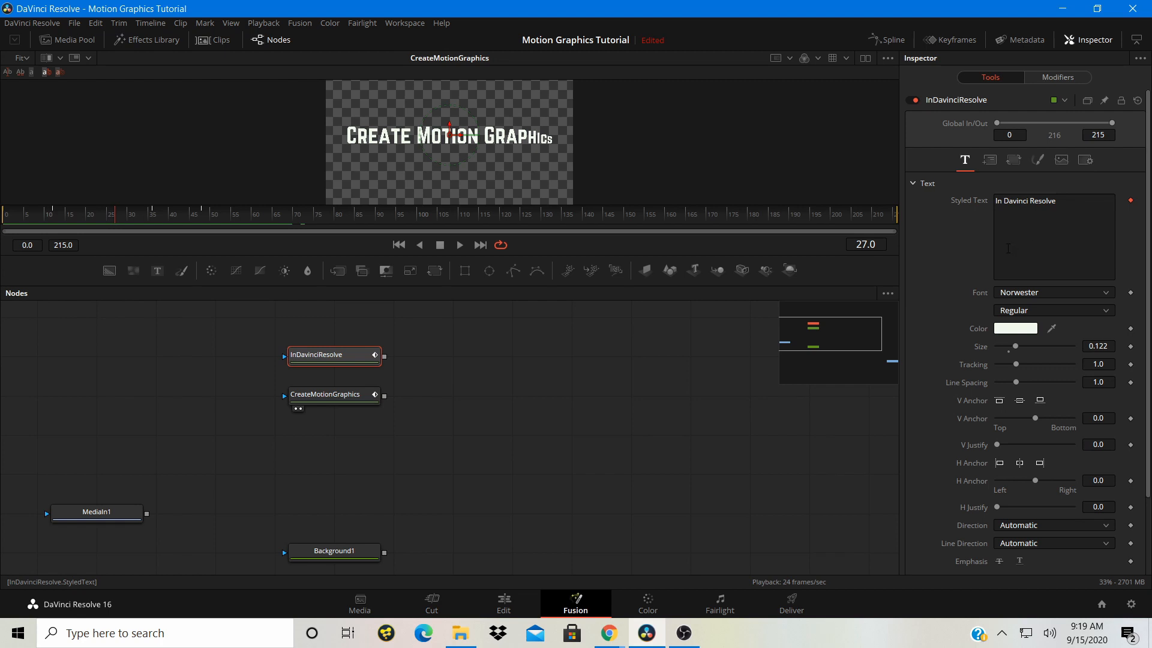
{"action": "key", "text": "space"}
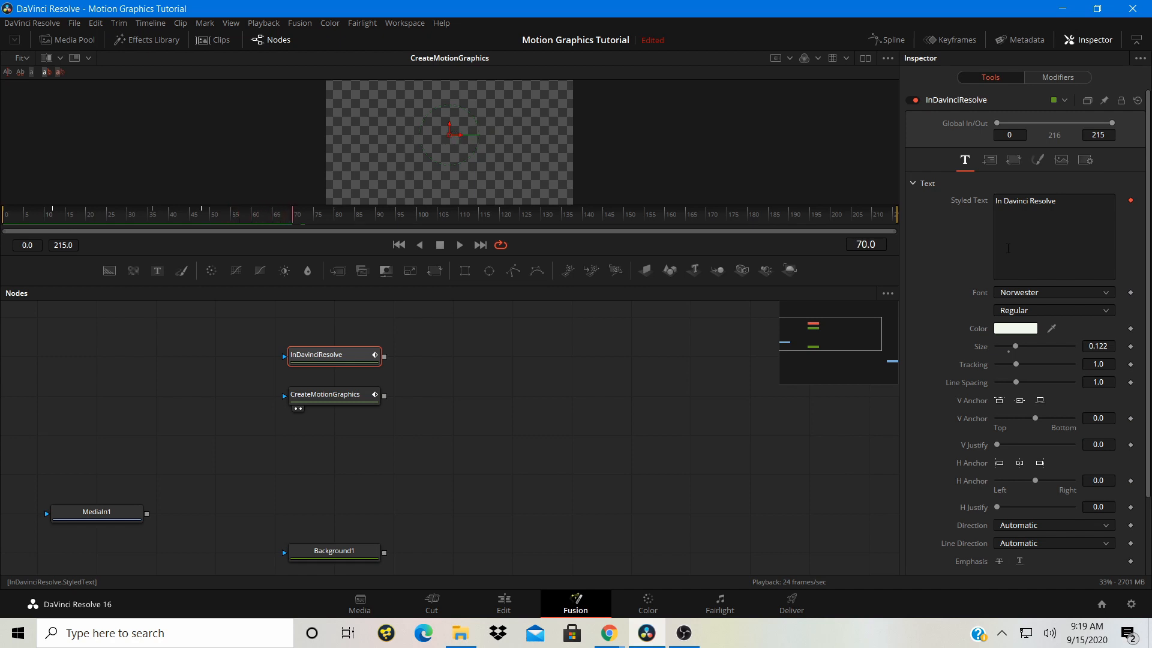
Show the Size curve of InDavinciResolve for editing in the Spline editor, with CreateMotionGraphics set as a non-editable reference curve
{"action": "key", "text": "Left"}
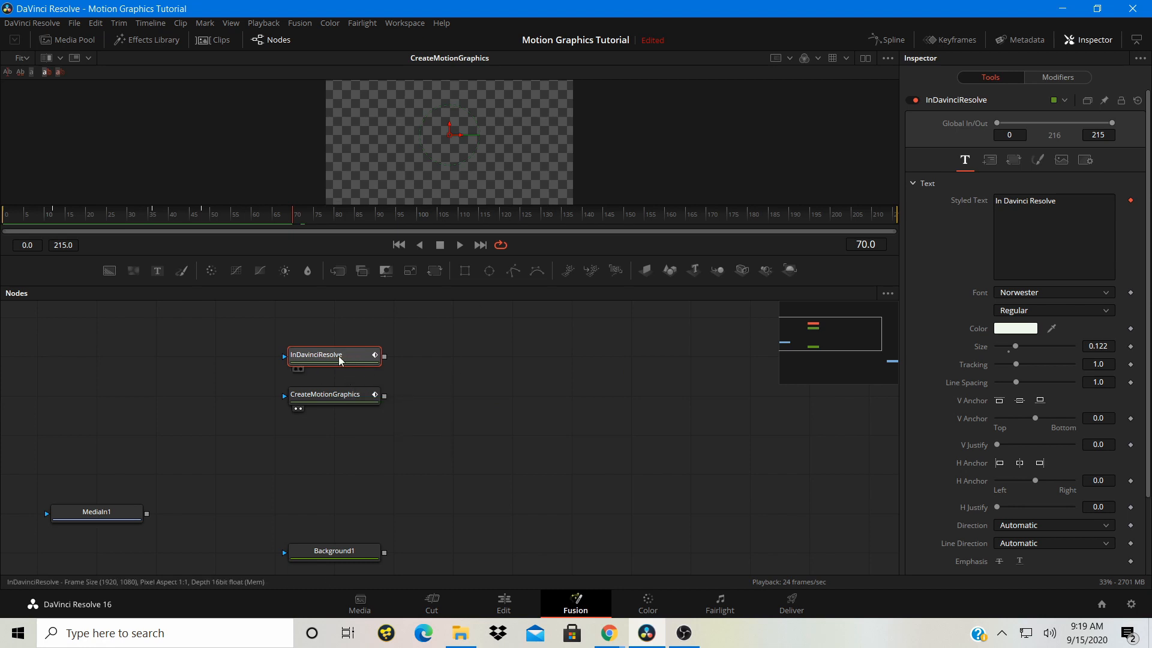
{"action": "left_click", "coordinate": [900, 39]}
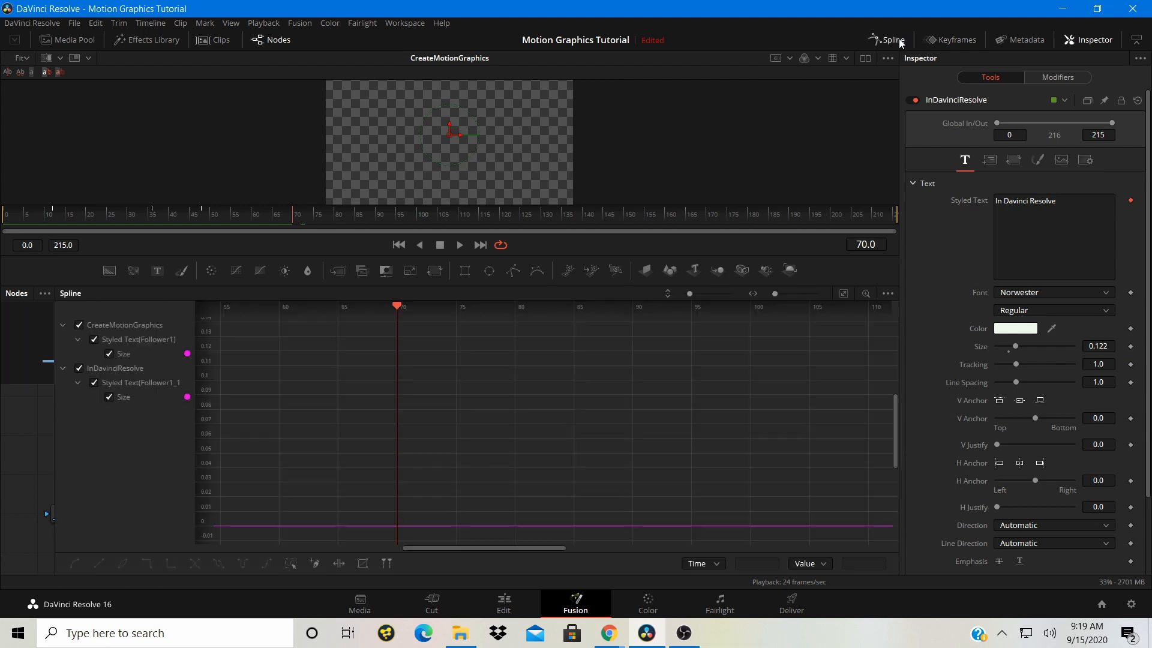
{"action": "left_click", "coordinate": [80, 325]}
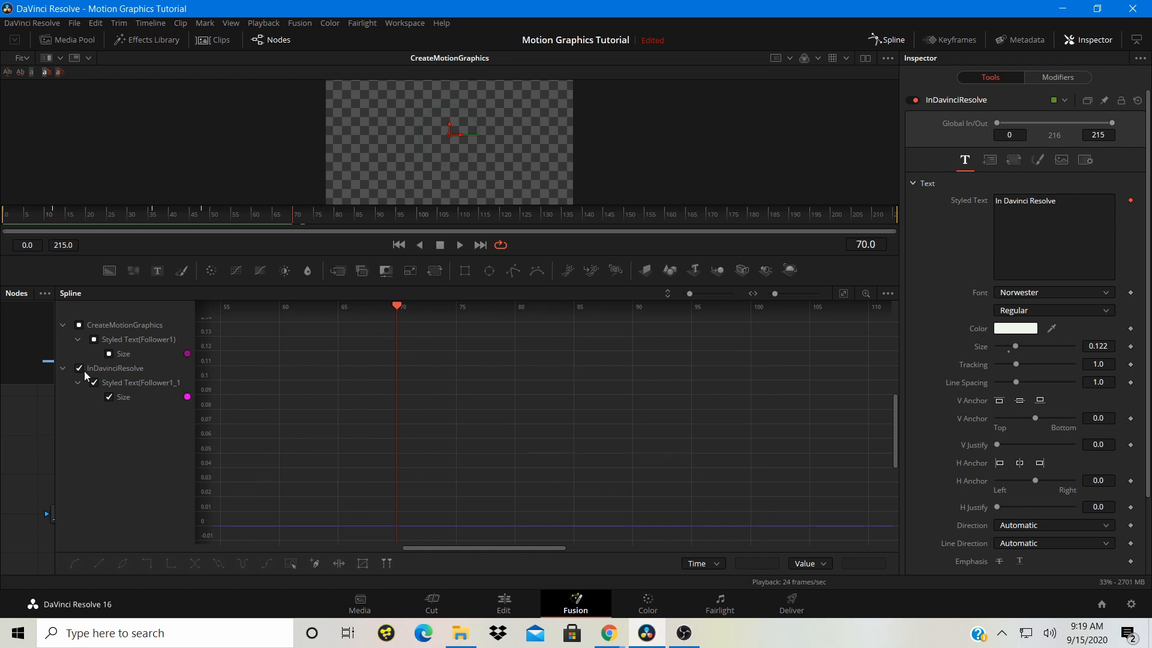
{"action": "left_click", "coordinate": [844, 293]}
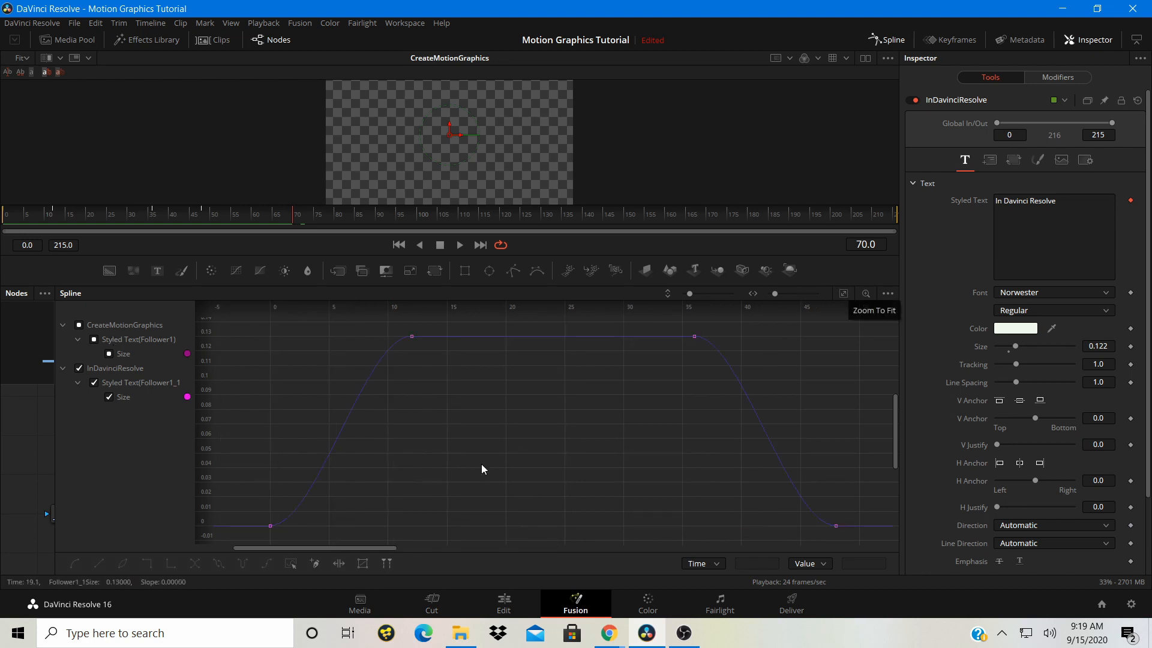
{"action": "scroll", "coordinate": [475, 458], "scroll_direction": "down", "scroll_amount": 5}
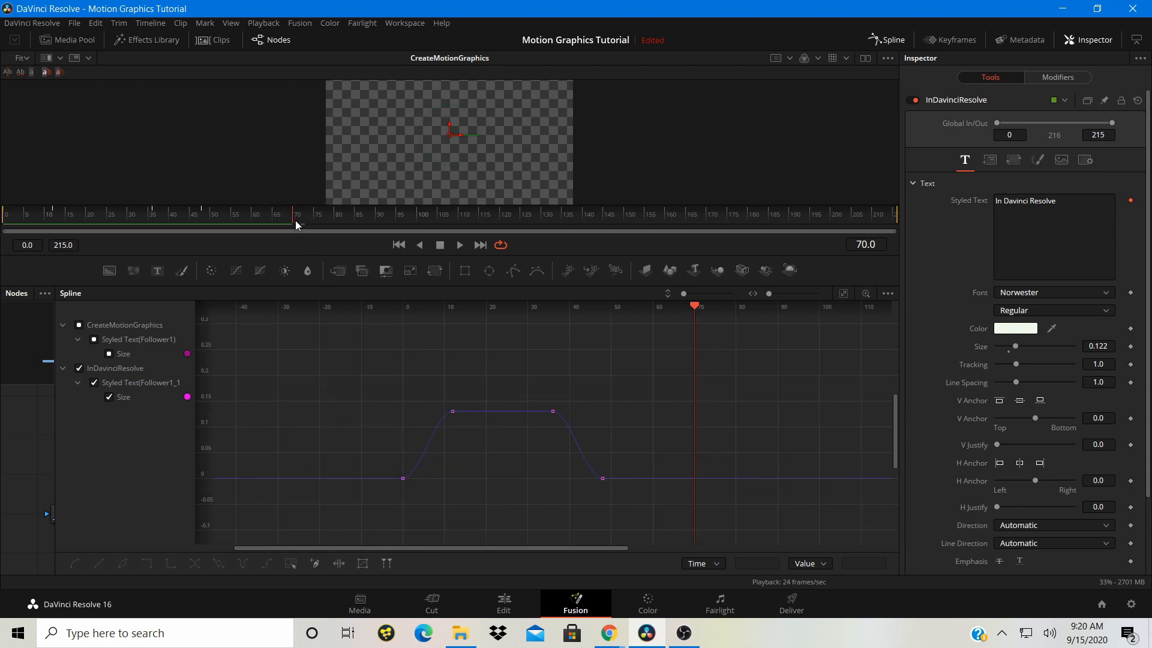
Shift all InDavinciResolve Size keyframes together along the time axis so the animation starts at frame 70, keeping their values, and close the Spline editor
{"action": "left_click_drag", "start_coordinate": [368, 390], "coordinate": [667, 504]}
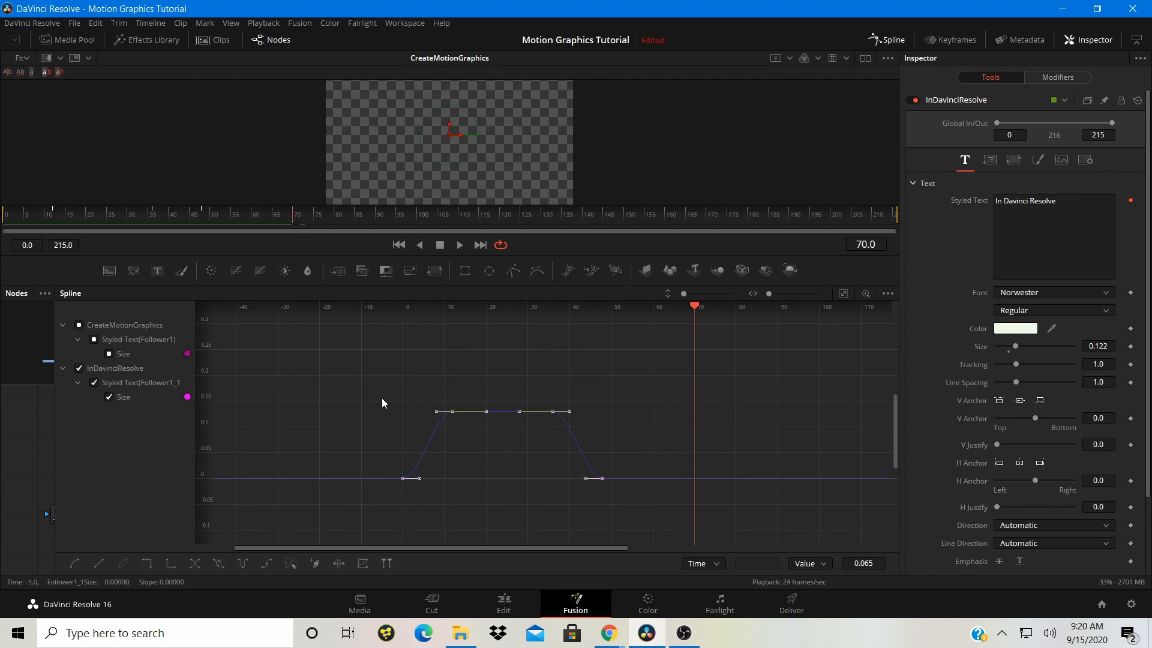
{"action": "left_click_drag", "start_coordinate": [322, 353], "coordinate": [430, 462]}
{"action": "left_click_drag", "start_coordinate": [601, 483], "coordinate": [890, 499]}
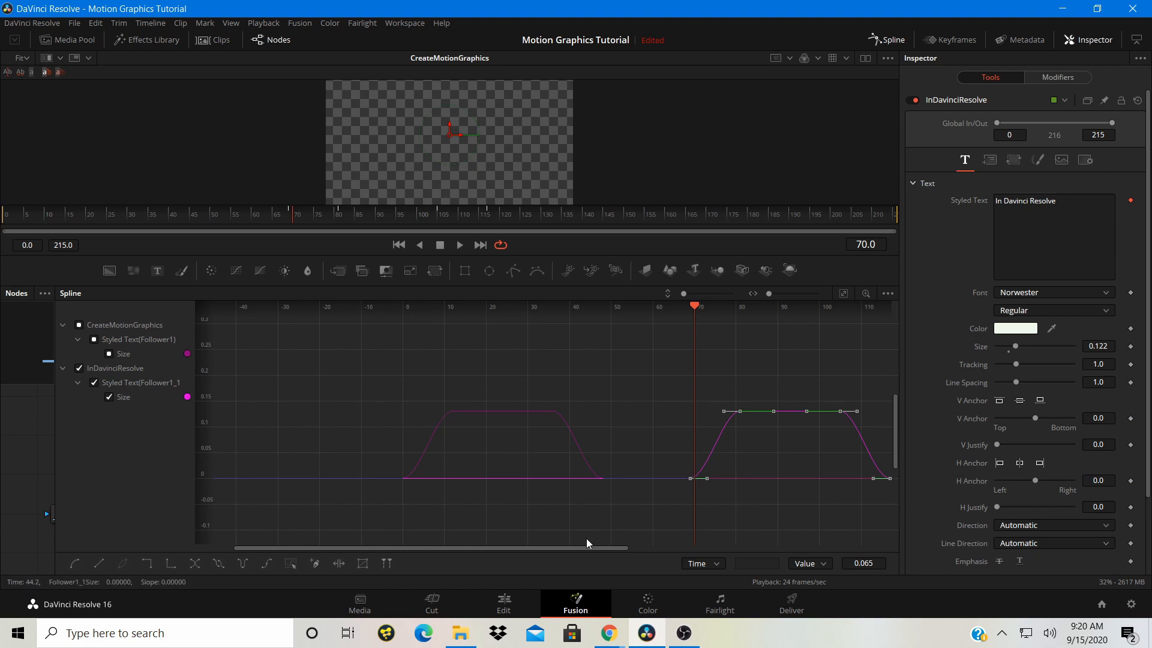
{"action": "left_click_drag", "start_coordinate": [586, 548], "coordinate": [614, 548]}
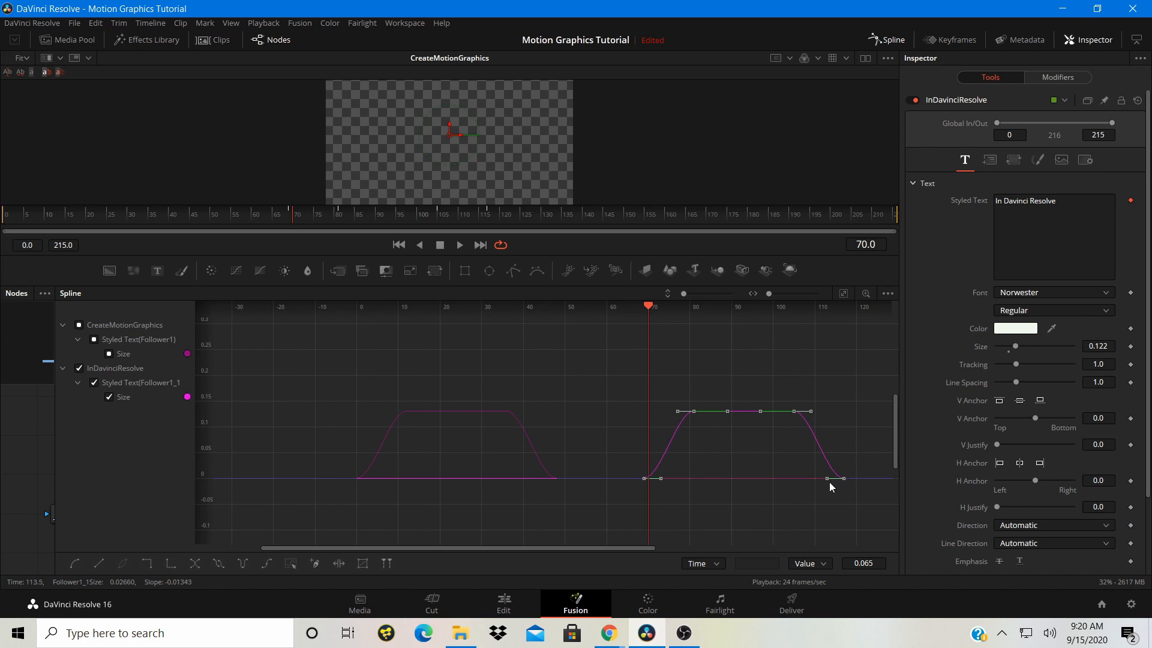
{"action": "left_click_drag", "start_coordinate": [842, 484], "coordinate": [847, 483]}
{"action": "left_click", "coordinate": [592, 411]}
{"action": "left_click", "coordinate": [888, 35]}
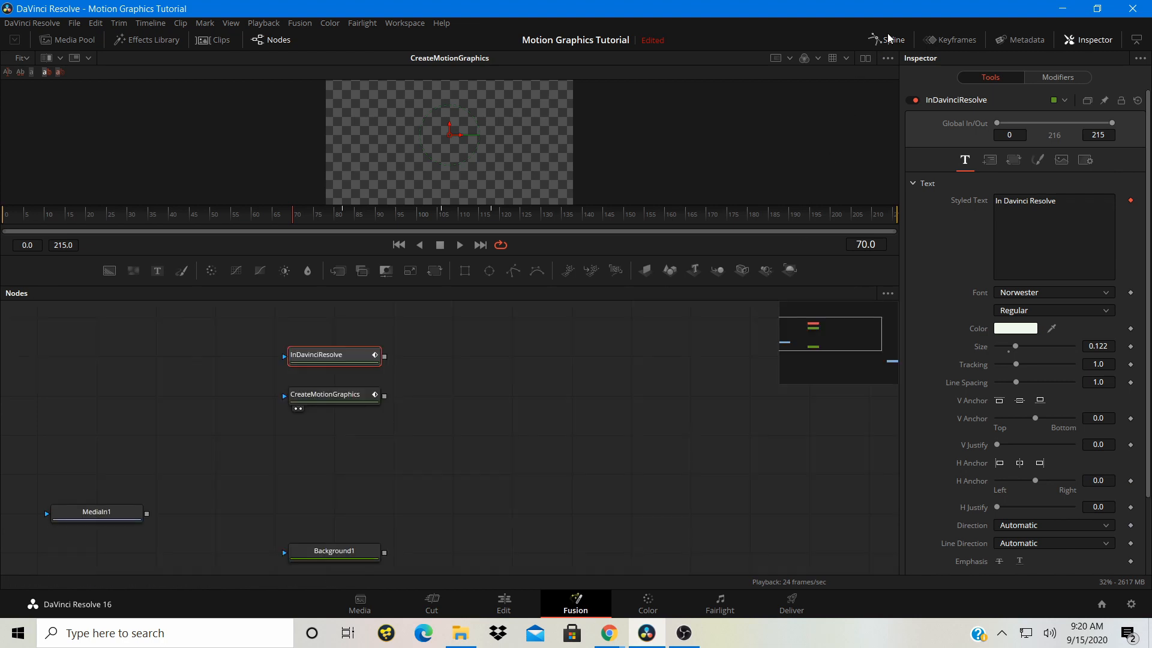
Paste a copy of the InDavinciResolve node above the original in the node graph
{"action": "left_click", "coordinate": [436, 427]}
{"action": "scroll", "coordinate": [435, 427], "scroll_direction": "up", "scroll_amount": 2}
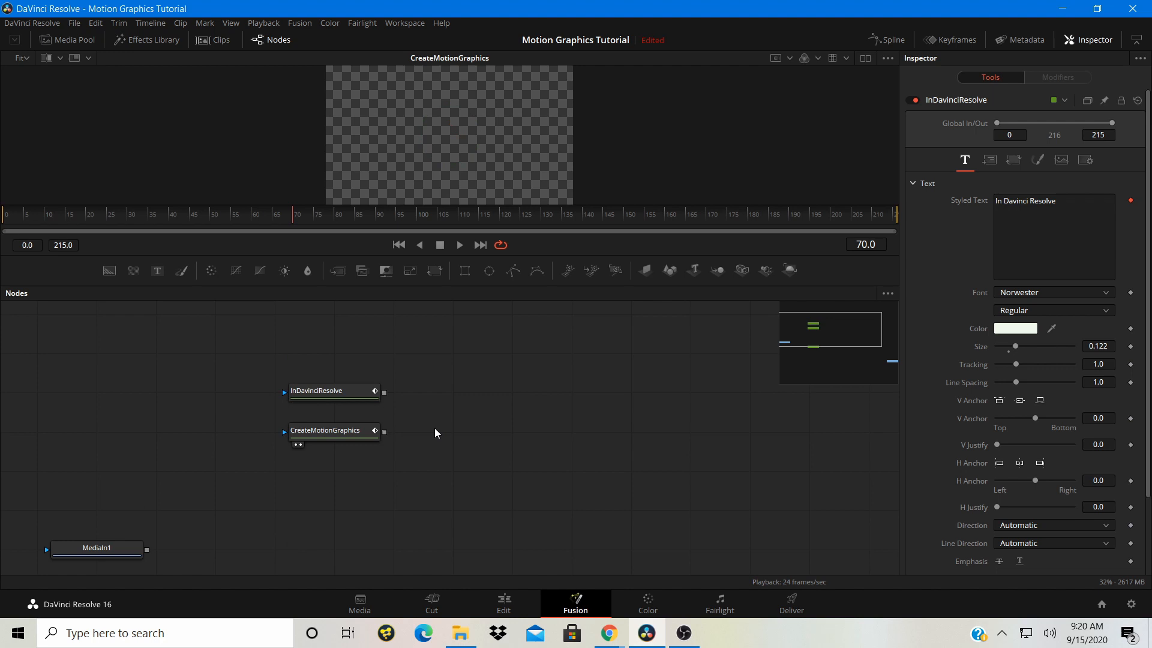
{"action": "left_click", "coordinate": [329, 391]}
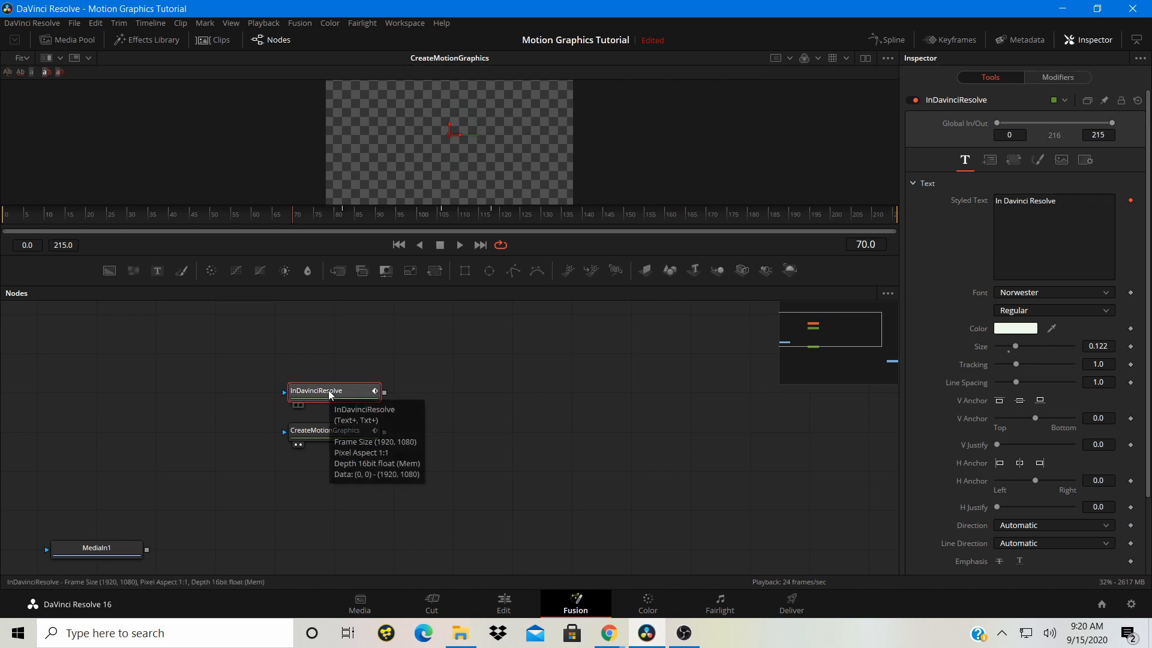
{"action": "left_click", "coordinate": [320, 362]}
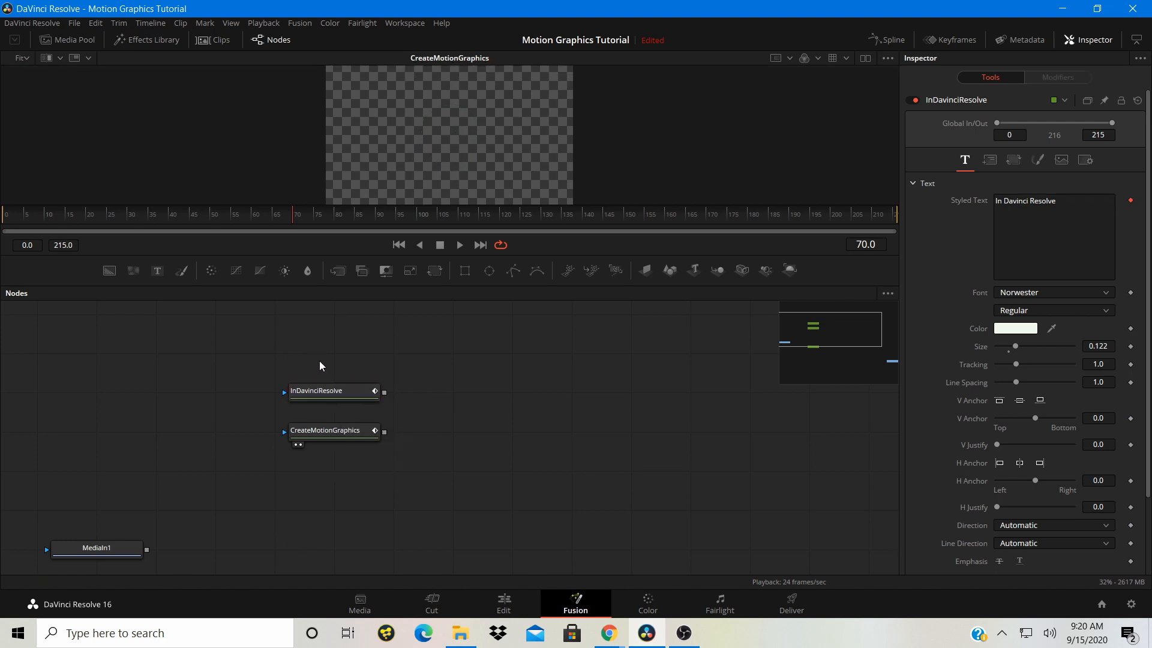
{"action": "key", "text": "ctrl+v"}
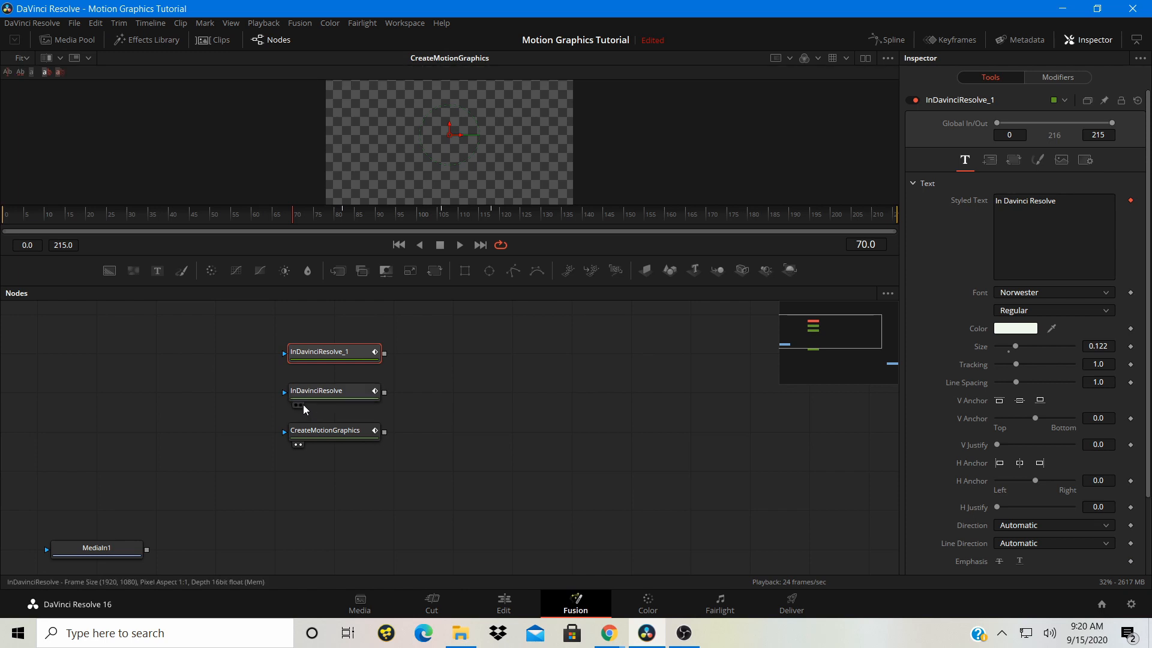
Show InDavinciResolve in the viewer and play its shifted text animation from frame 70 to frame 139
{"action": "left_click", "coordinate": [301, 405]}
{"action": "key", "text": "space"}
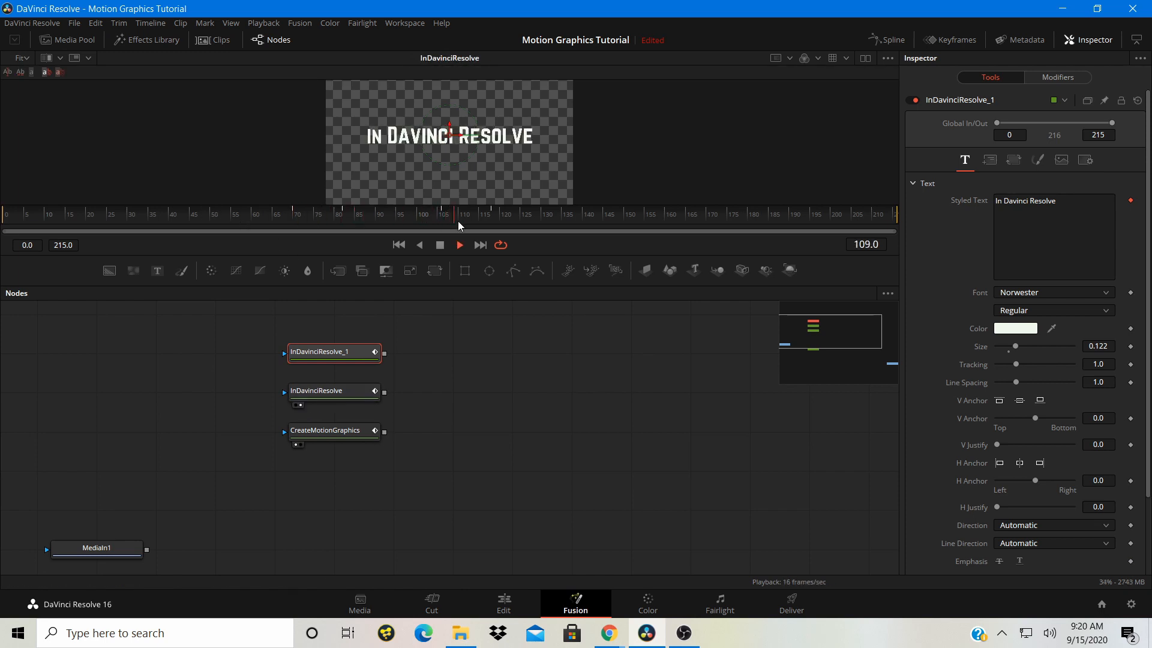
{"action": "key", "text": "space"}
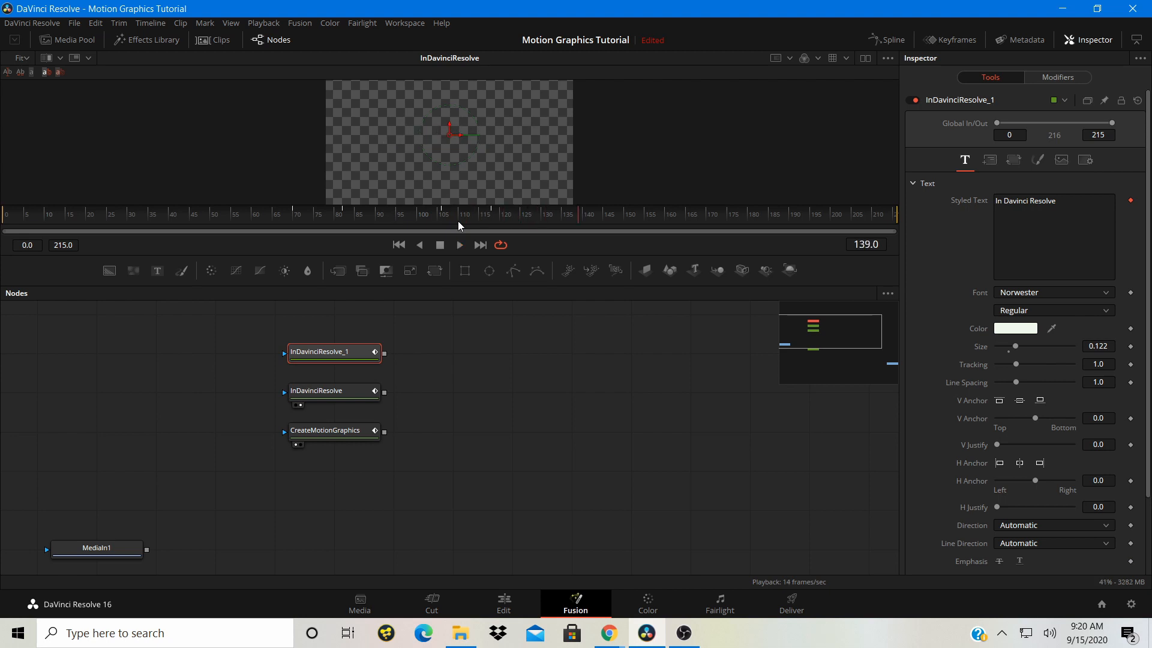
Rename the duplicated text node as "By Learn Now FX" and replace its styled text with the same words
{"action": "right_click", "coordinate": [328, 355]}
{"action": "left_click", "coordinate": [373, 261]}
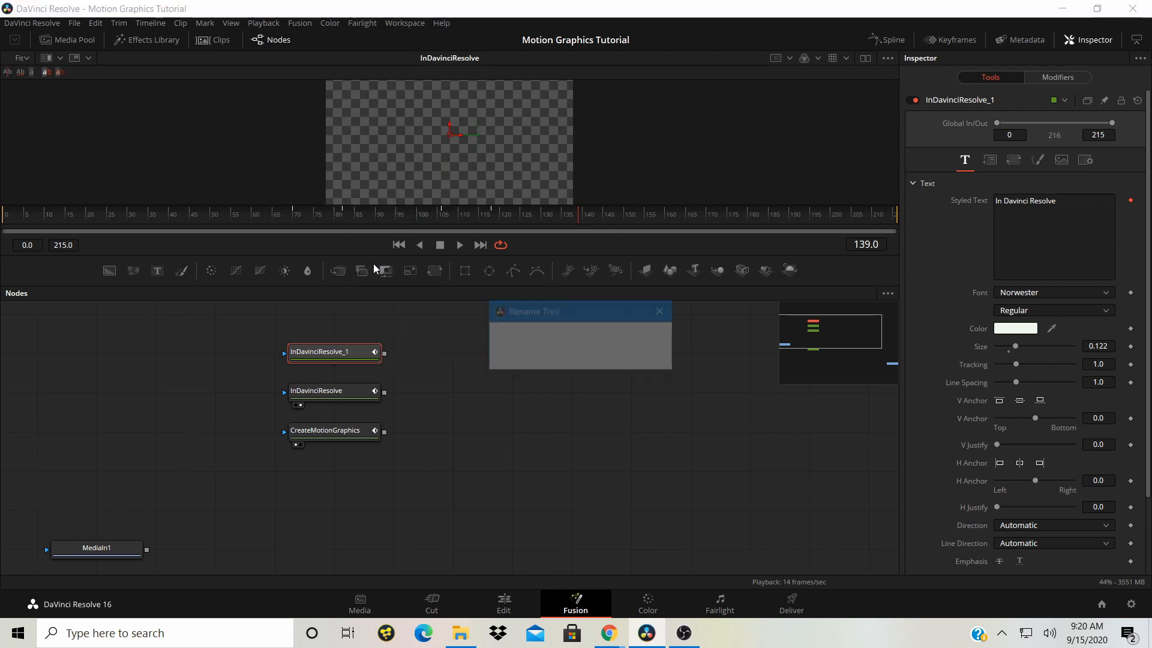
{"action": "type", "text": "B"}
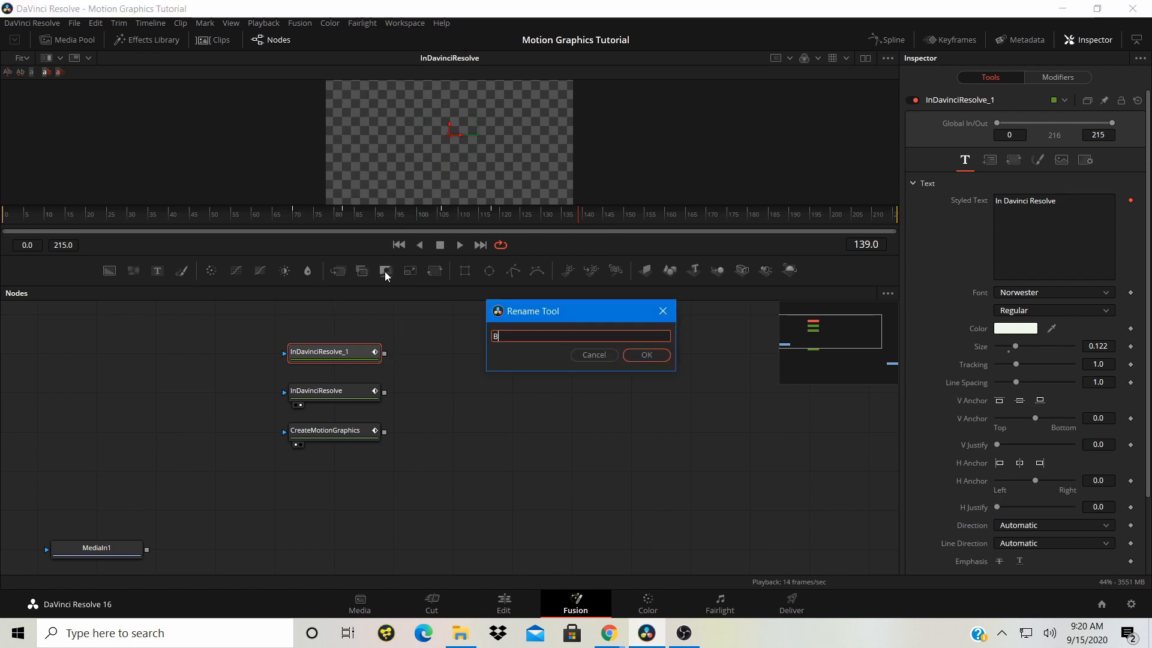
{"action": "type", "text": "y Learn Now FX"}
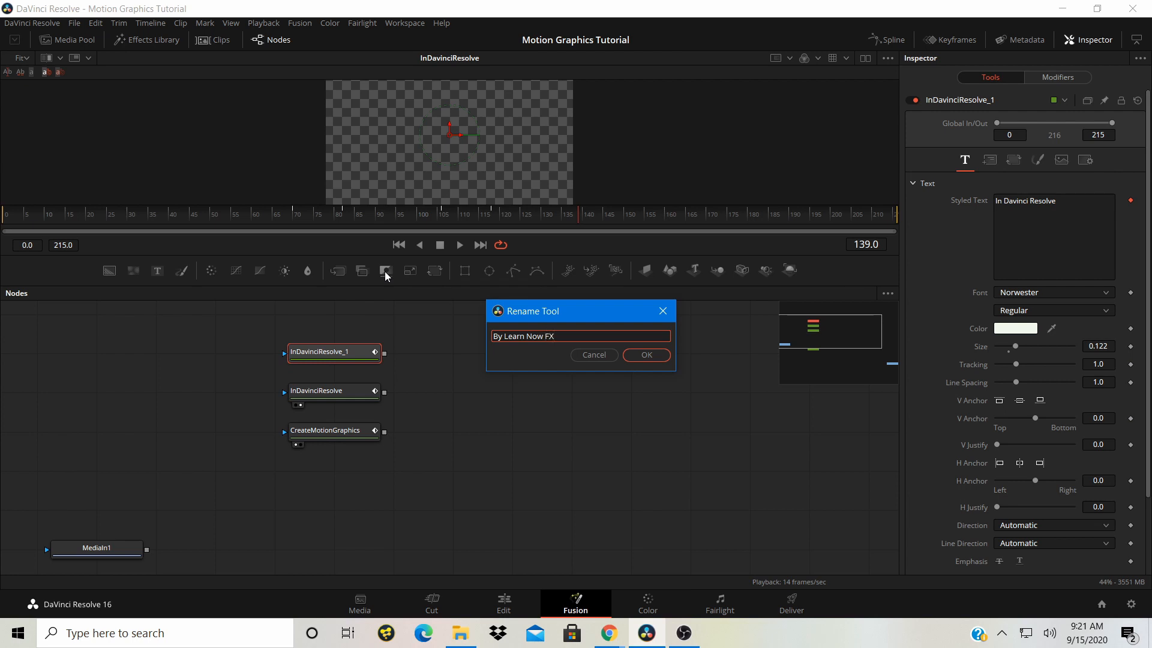
{"action": "left_click_drag", "start_coordinate": [562, 335], "coordinate": [481, 345]}
{"action": "key", "text": "ctrl+c"}
{"action": "left_click", "coordinate": [633, 354]}
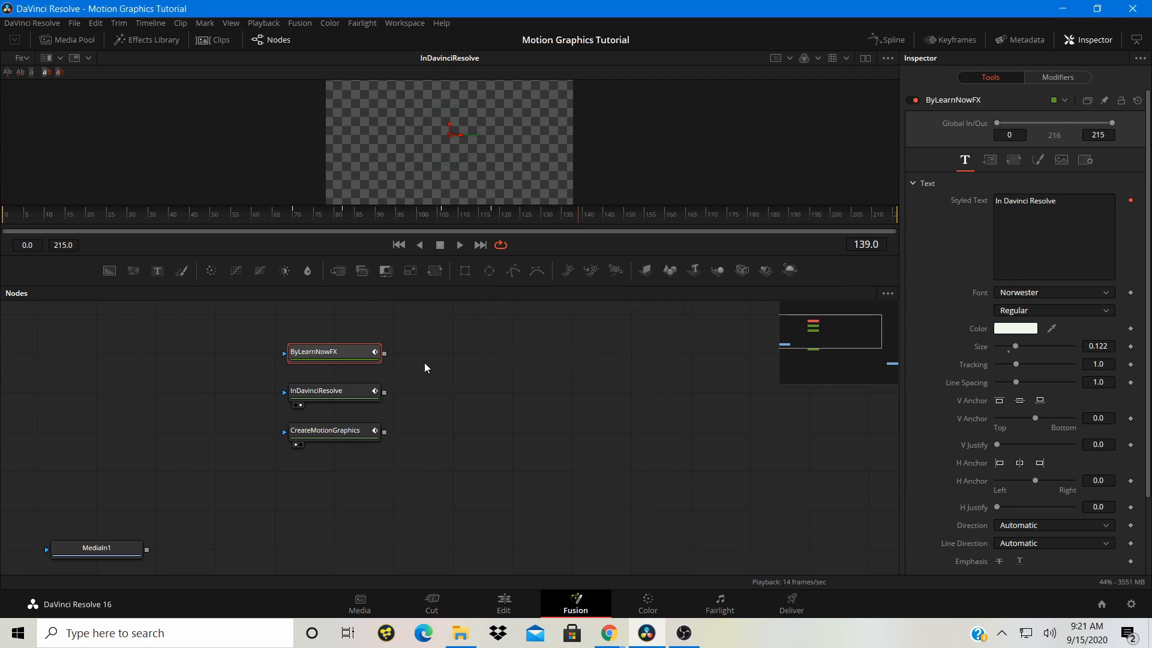
{"action": "left_click_drag", "start_coordinate": [1057, 201], "coordinate": [977, 204]}
{"action": "key", "text": "ctrl+v"}
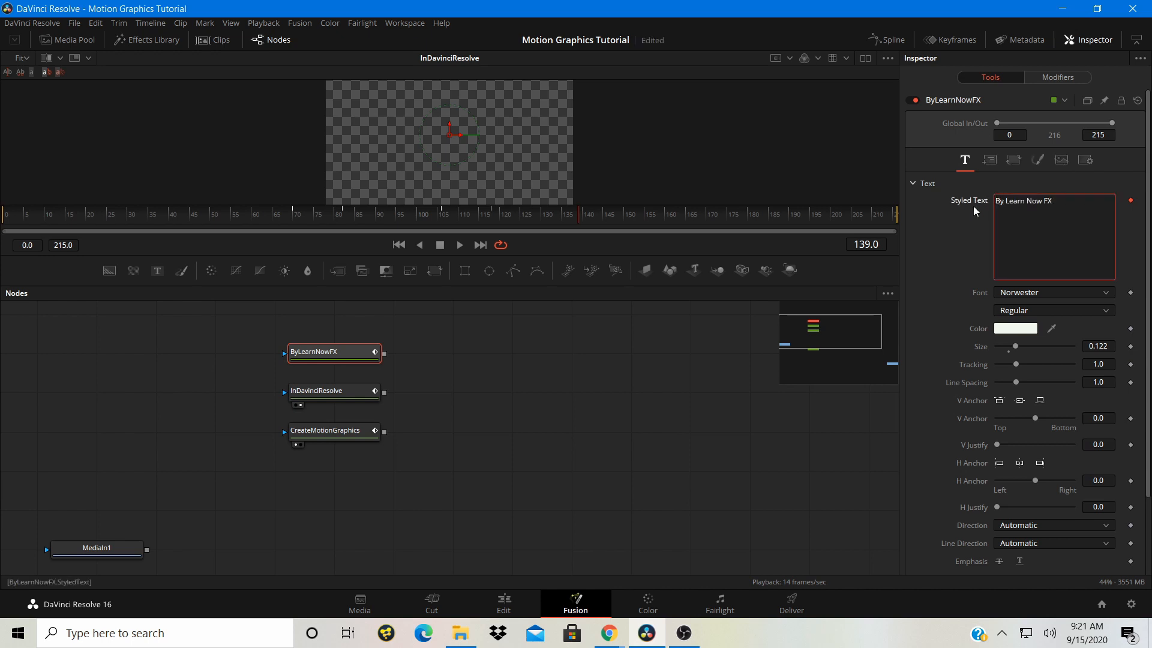
Show the ByLearnNowFX node in the viewer at frame 97 and save the project
{"action": "left_click", "coordinate": [300, 366]}
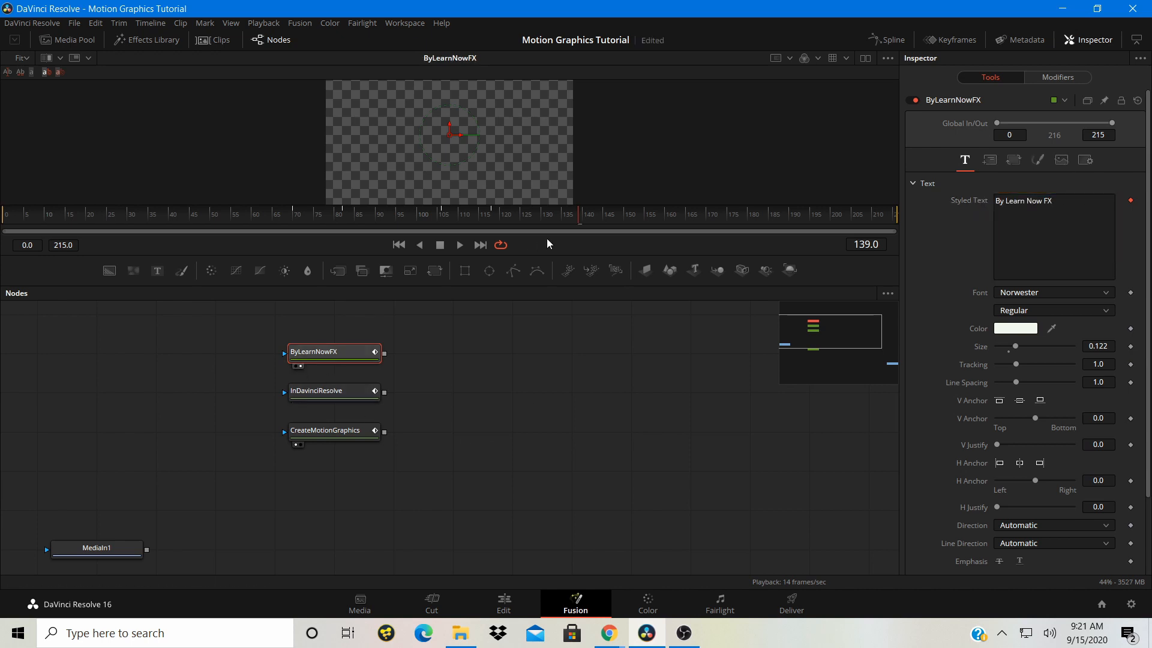
{"action": "left_click_drag", "start_coordinate": [423, 216], "coordinate": [406, 216]}
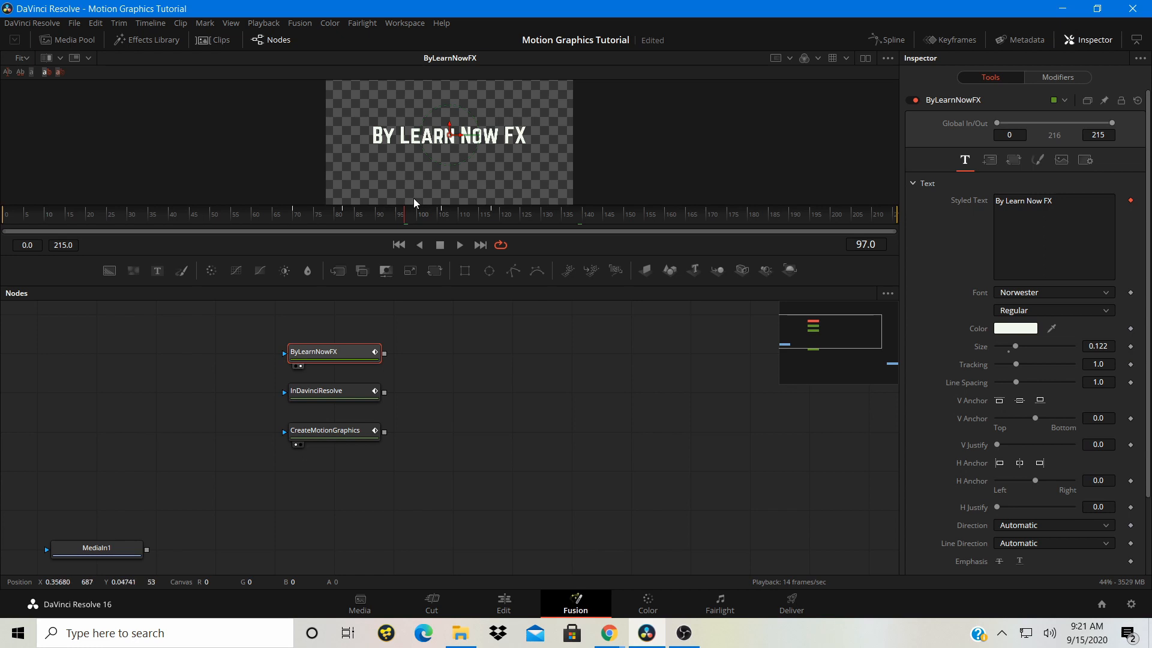
{"action": "key", "text": "ctrl+s"}
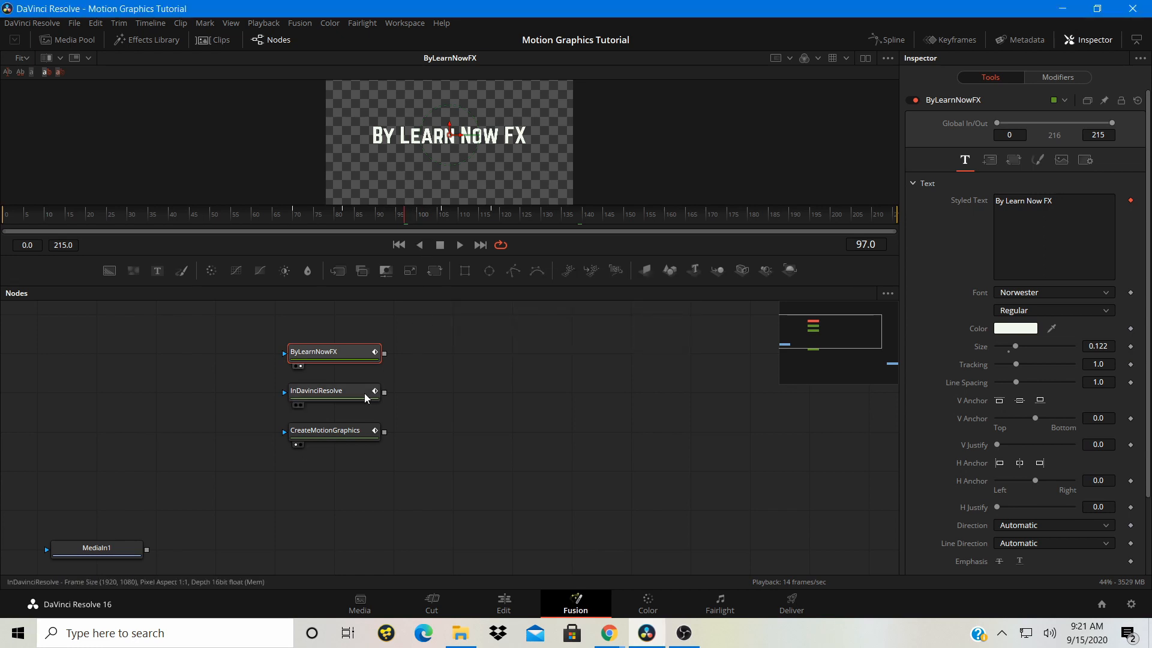
In the Spline editor, hide and collapse CreateMotionGraphics and set InDavinciResolve as a reference curve, leaving only ByLearnNowFX editable
{"action": "left_click", "coordinate": [887, 38]}
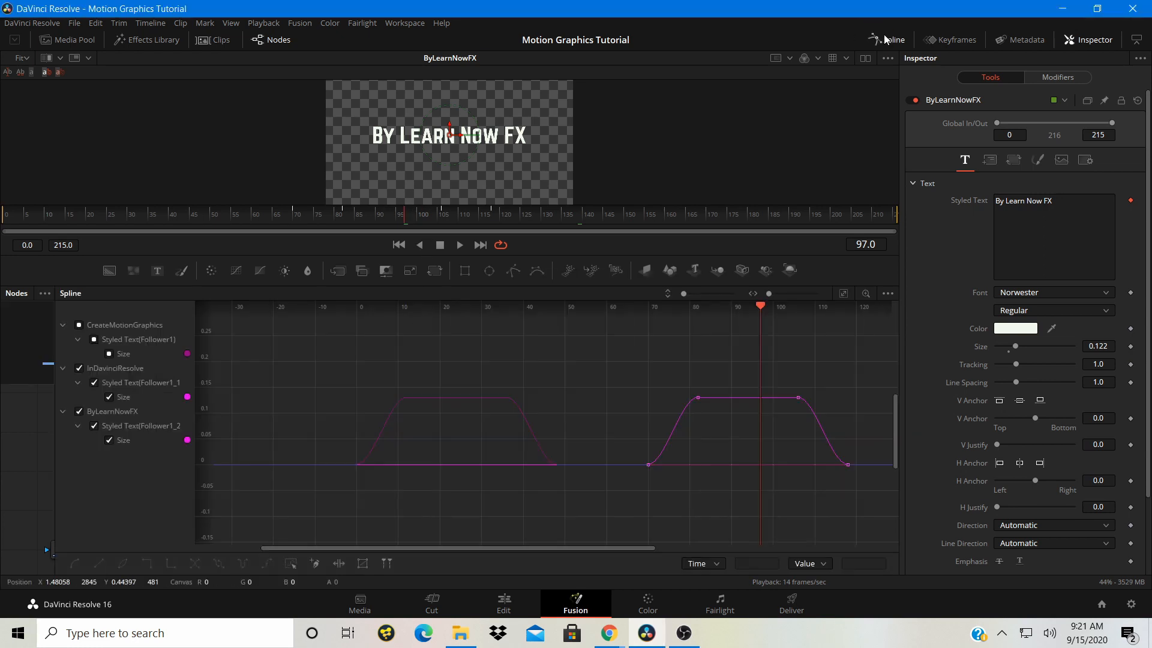
{"action": "left_click", "coordinate": [78, 326]}
{"action": "left_click", "coordinate": [63, 326]}
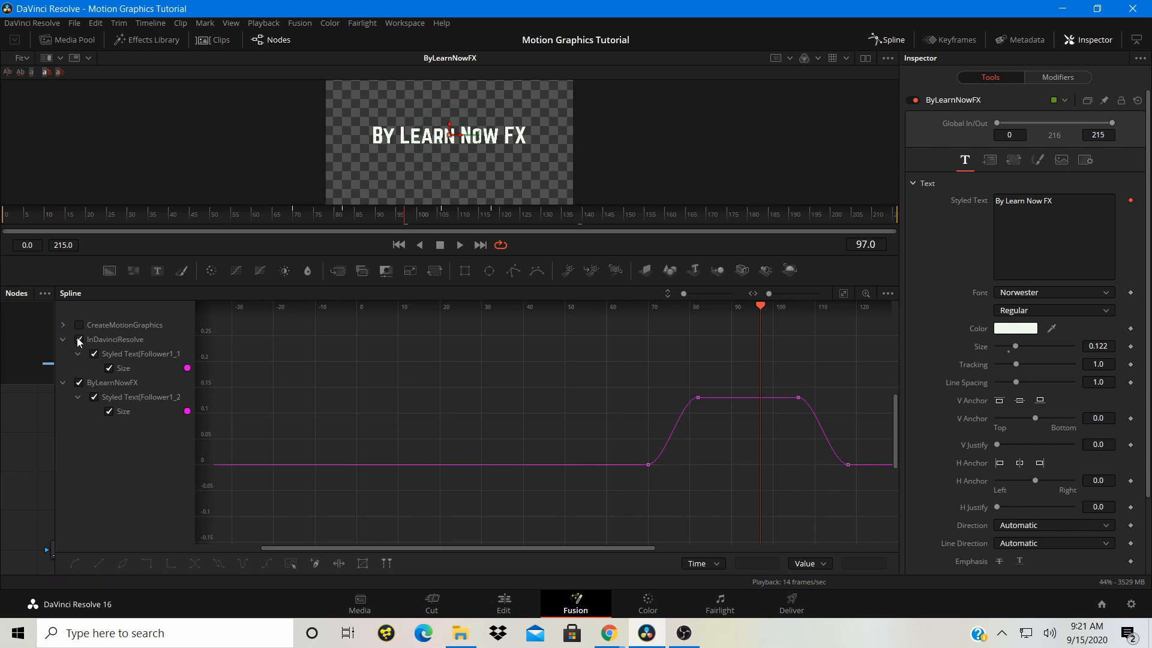
{"action": "left_click", "coordinate": [79, 340]}
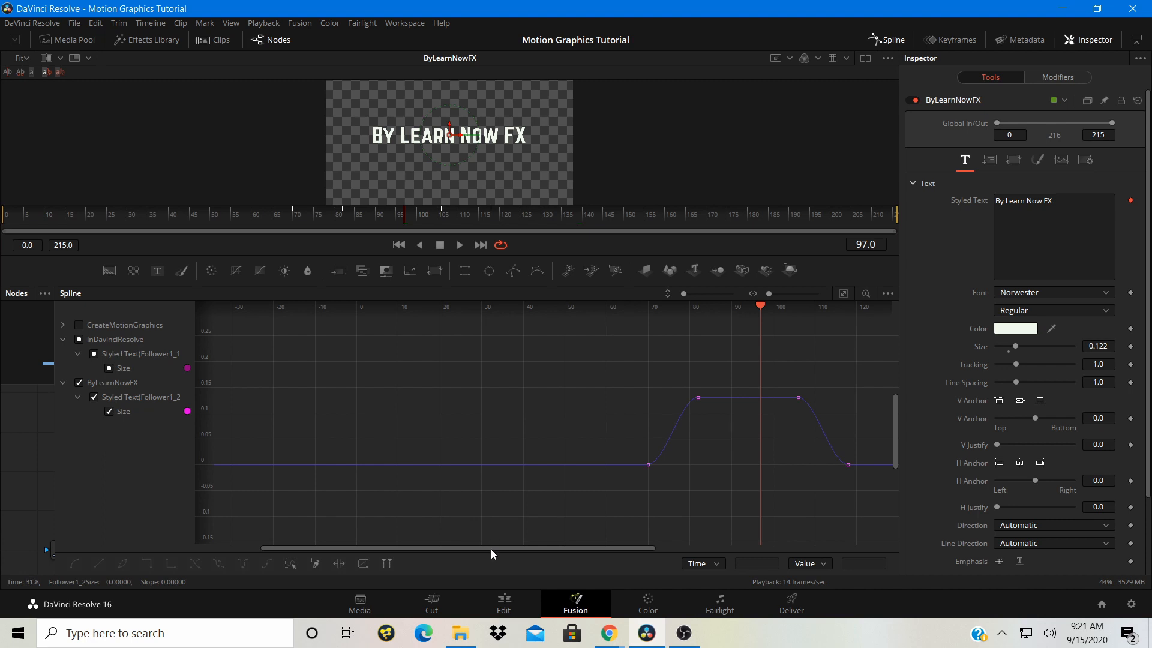
{"action": "left_click_drag", "start_coordinate": [491, 549], "coordinate": [699, 580]}
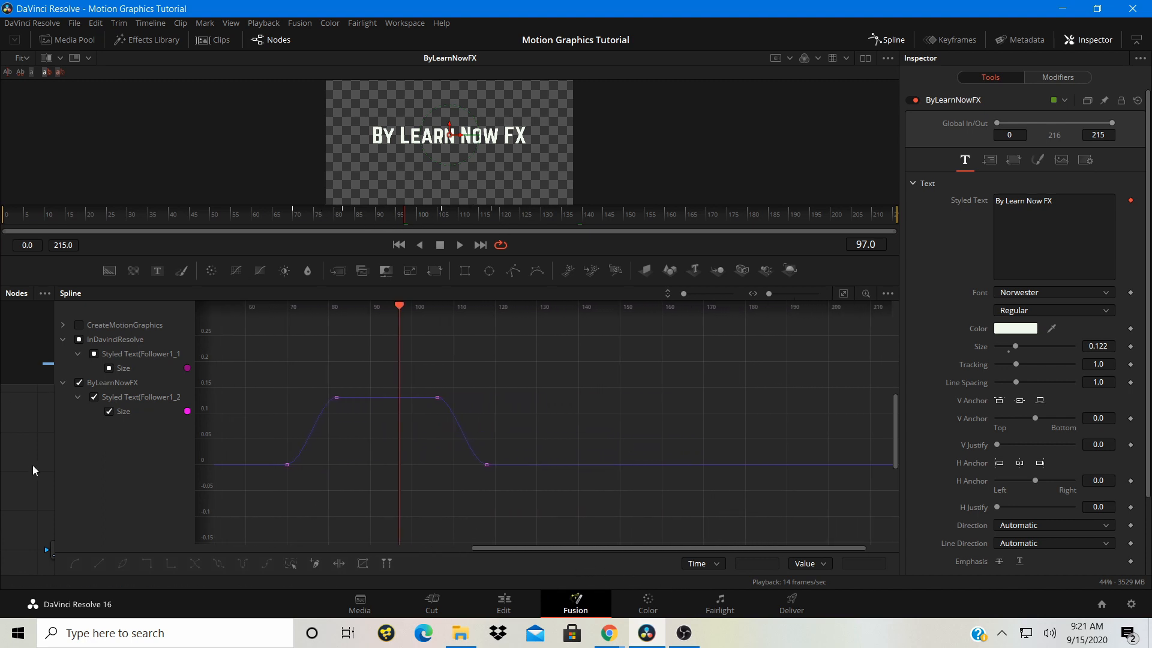
Show InDavinciResolve in the viewer and move the playhead past the end of its animation to frame 135
{"action": "left_click", "coordinate": [879, 41]}
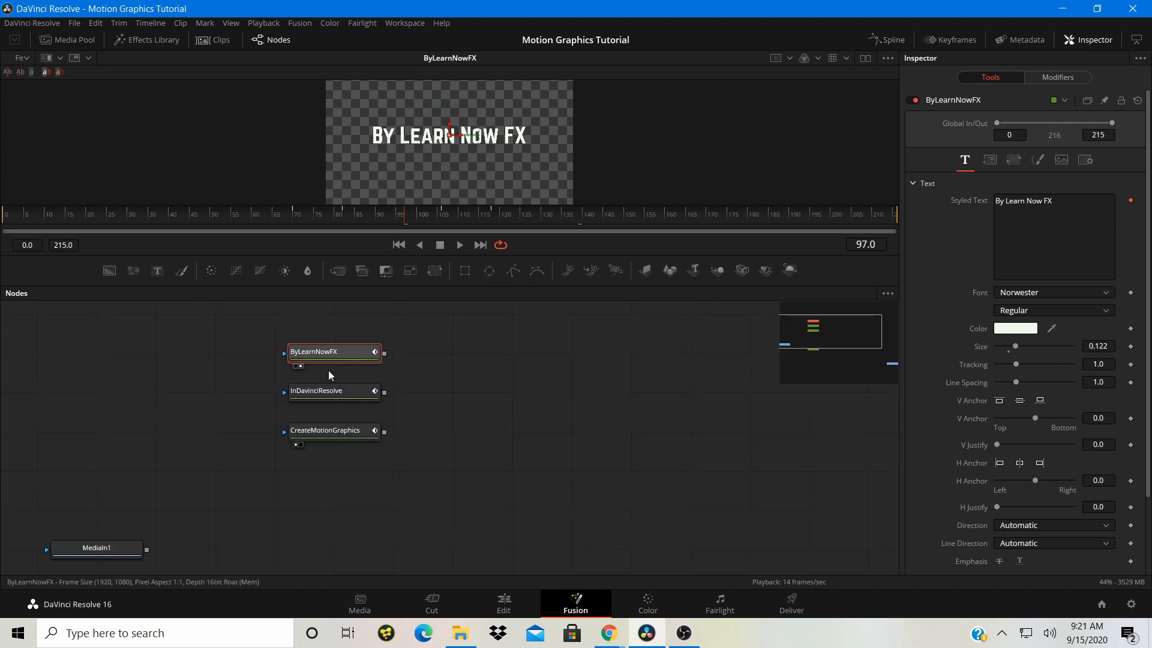
{"action": "left_click", "coordinate": [300, 406]}
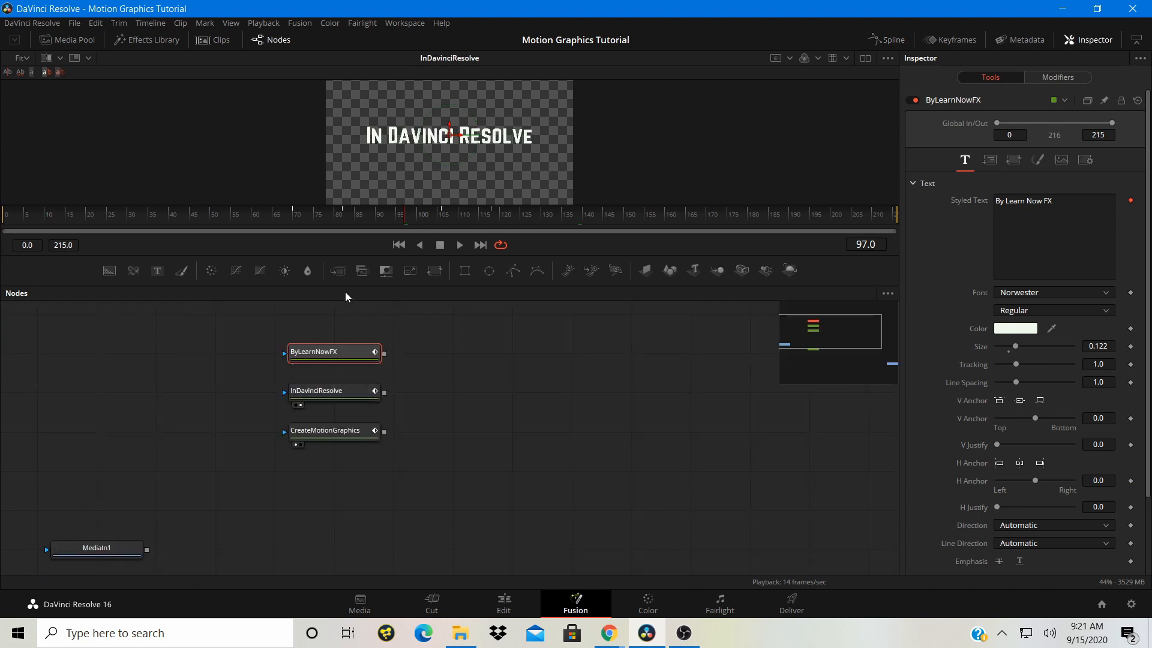
{"action": "key", "text": "space"}
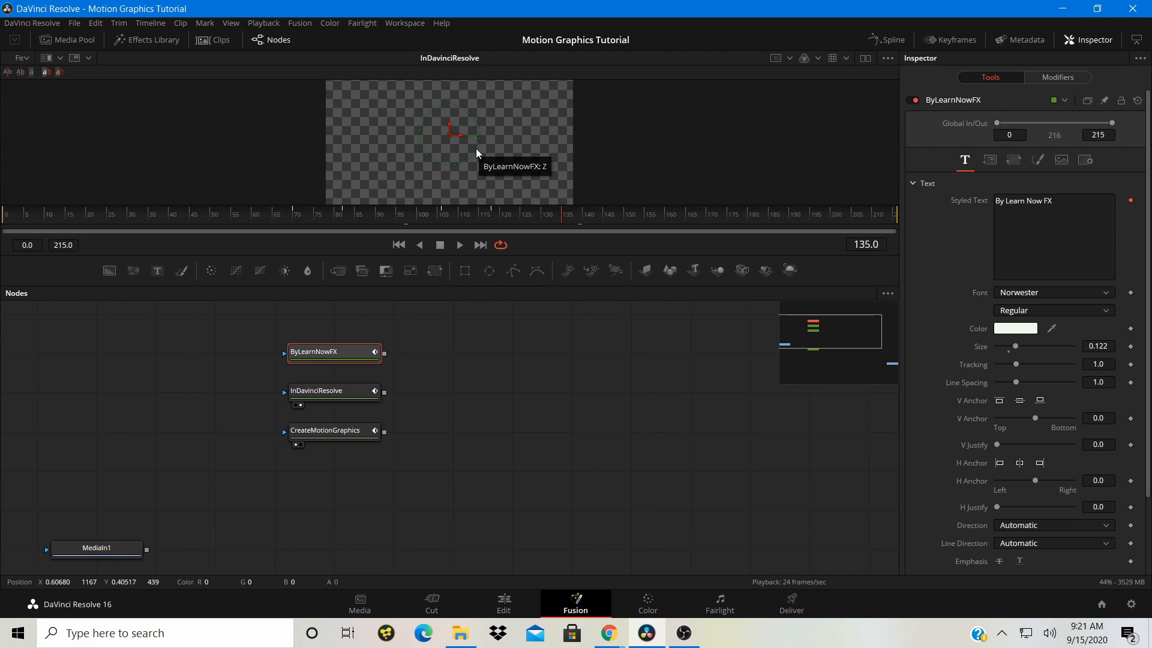
Shift all ByLearnNowFX Size keyframes together in the Spline editor so the animation starts at frame 135, keeping their values
{"action": "left_click", "coordinate": [890, 40]}
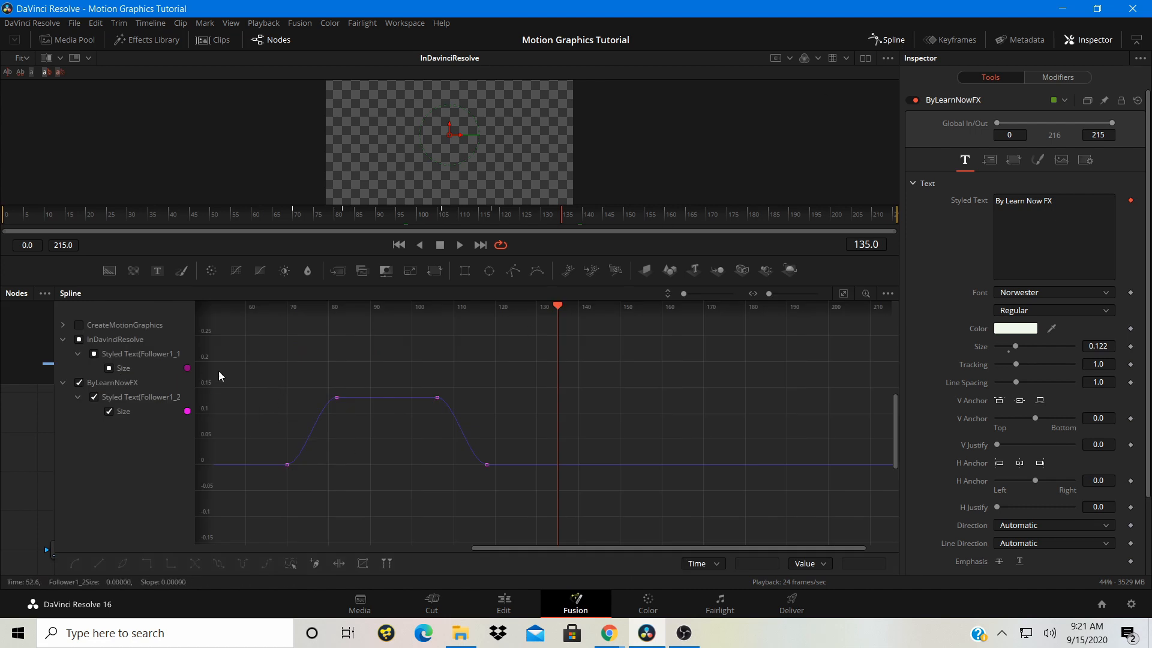
{"action": "left_click_drag", "start_coordinate": [238, 363], "coordinate": [549, 489]}
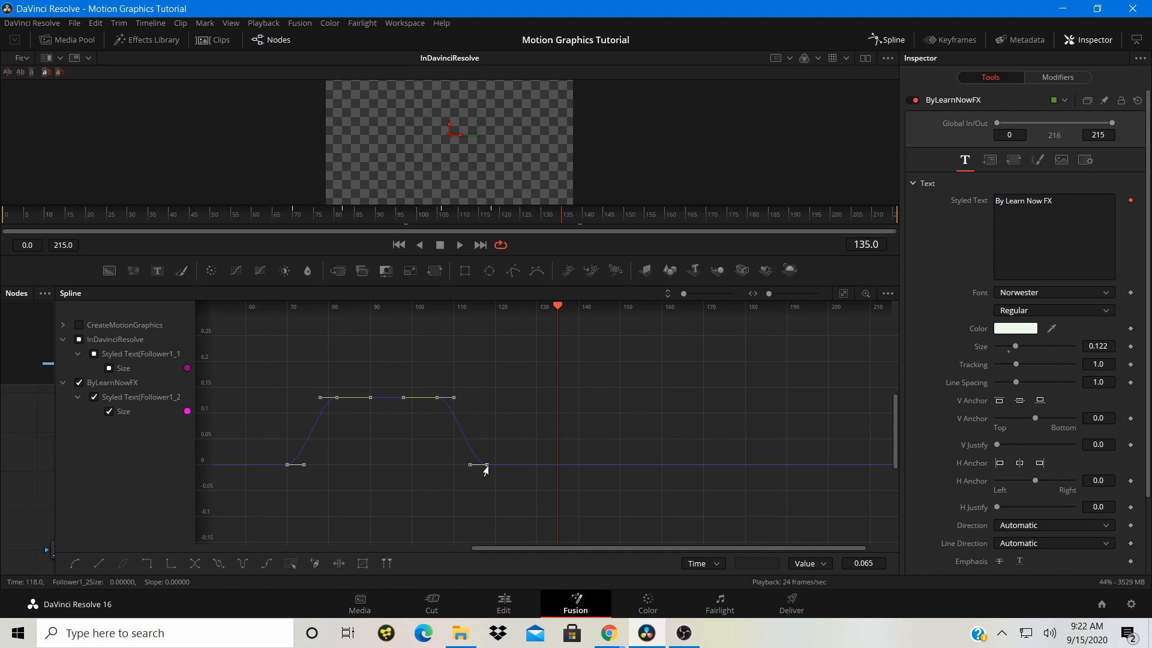
{"action": "left_click_drag", "start_coordinate": [486, 471], "coordinate": [510, 467]}
{"action": "key", "text": "ctrl+z"}
{"action": "left_click_drag", "start_coordinate": [266, 374], "coordinate": [512, 502]}
{"action": "left_click_drag", "start_coordinate": [485, 469], "coordinate": [754, 480]}
{"action": "left_click", "coordinate": [700, 489]}
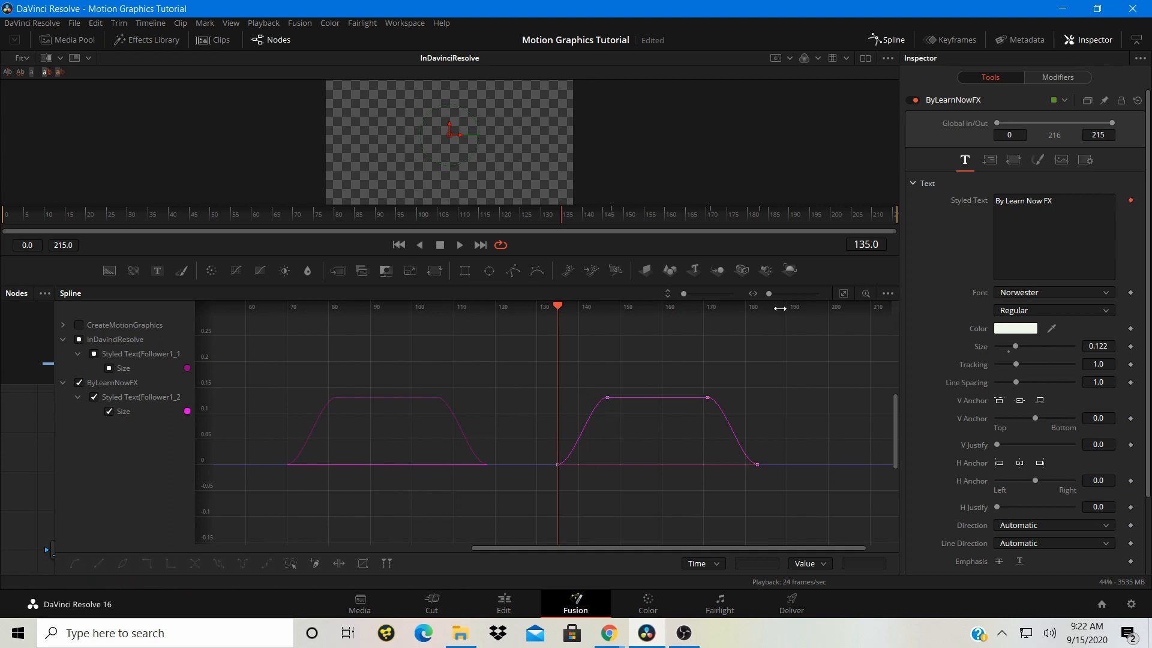
{"action": "left_click", "coordinate": [888, 40]}
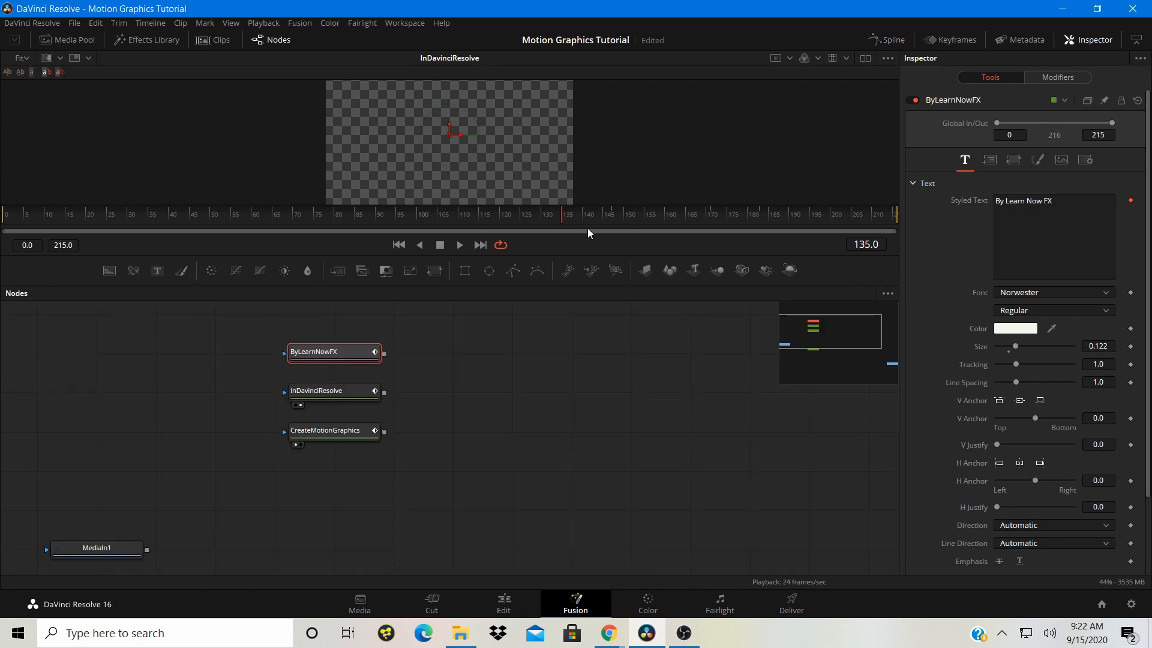
{"action": "left_click", "coordinate": [467, 348]}
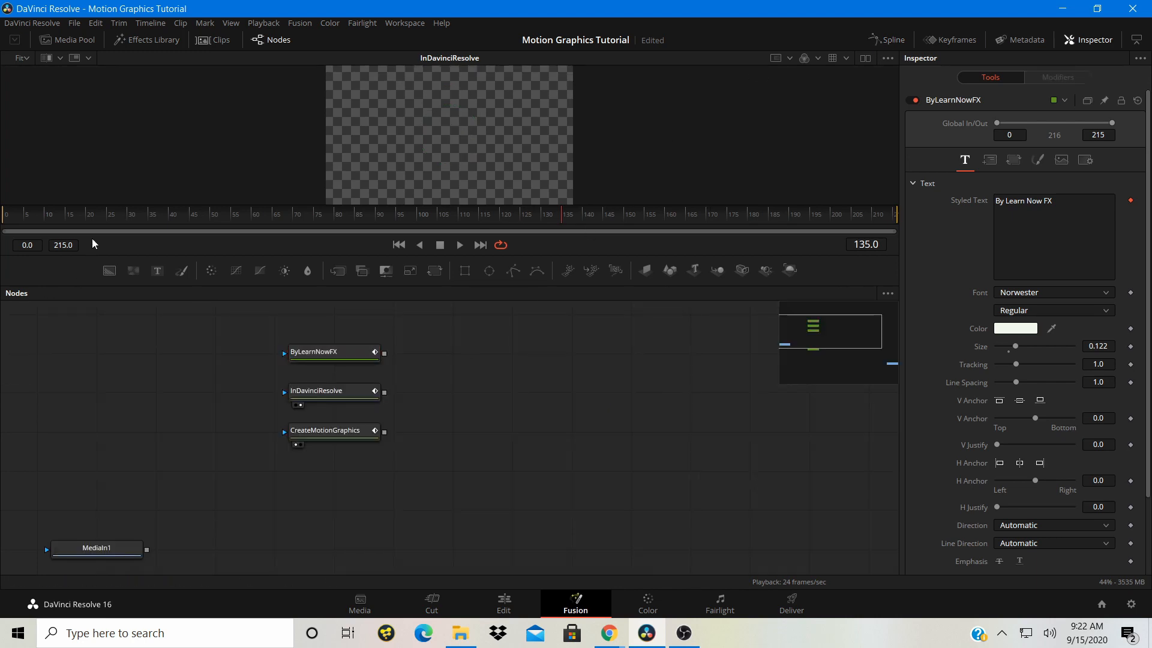
Show ByLearnNowFX in the viewer and play its shifted animation from frame 135
{"action": "key", "text": "1"}
{"action": "key", "text": "space"}
Merge ByLearnNowFX over InDavinciResolve, merge that result over CreateMotionGraphics, and place Background1 just below Merge2
{"action": "scroll", "coordinate": [198, 486], "scroll_direction": "down", "scroll_amount": 2}
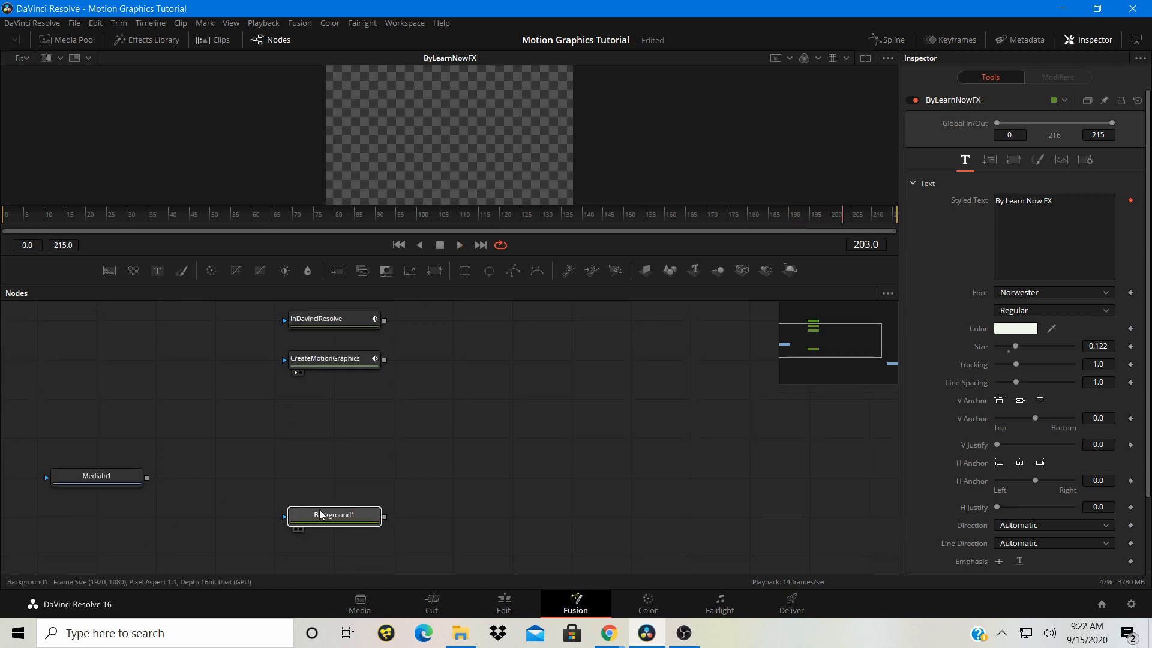
{"action": "left_click_drag", "start_coordinate": [320, 512], "coordinate": [385, 466]}
{"action": "scroll", "coordinate": [417, 470], "scroll_direction": "up", "scroll_amount": 4}
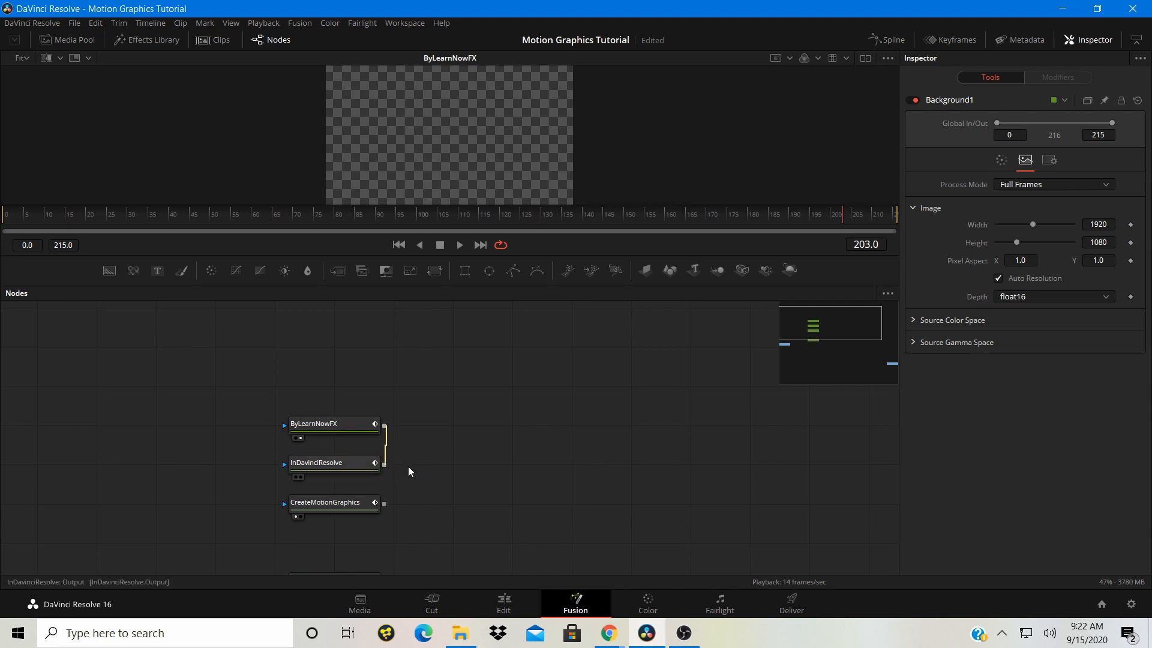
{"action": "scroll", "coordinate": [507, 428], "scroll_direction": "down", "scroll_amount": 1}
{"action": "left_click_drag", "start_coordinate": [502, 428], "coordinate": [383, 471]}
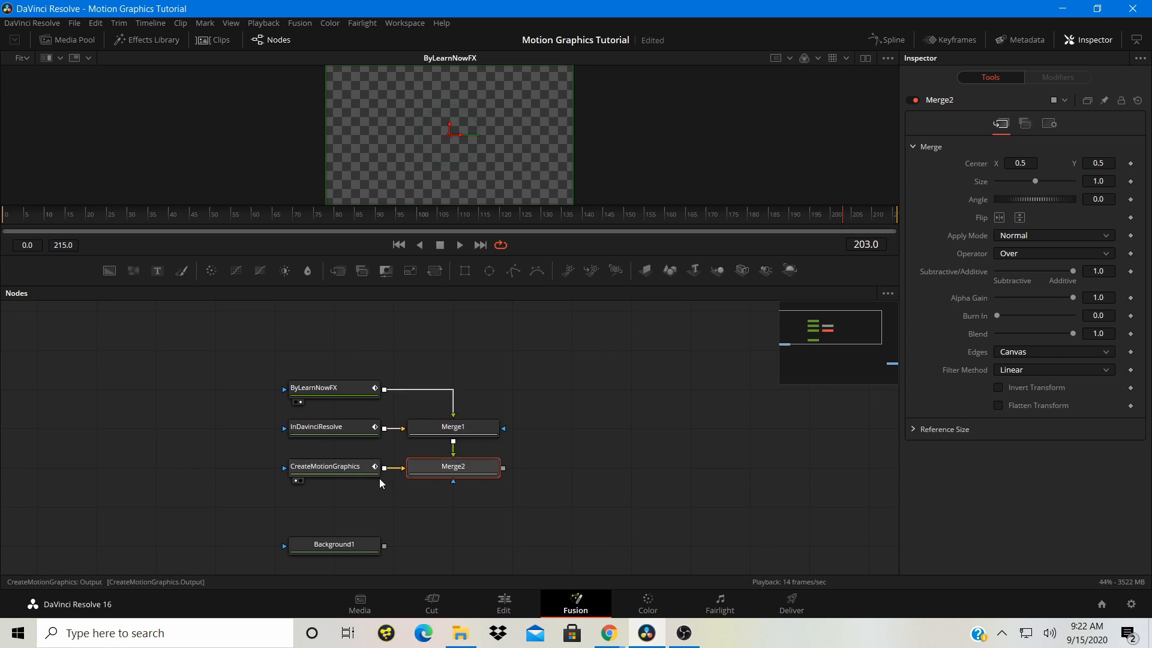
{"action": "left_click_drag", "start_coordinate": [344, 548], "coordinate": [449, 527]}
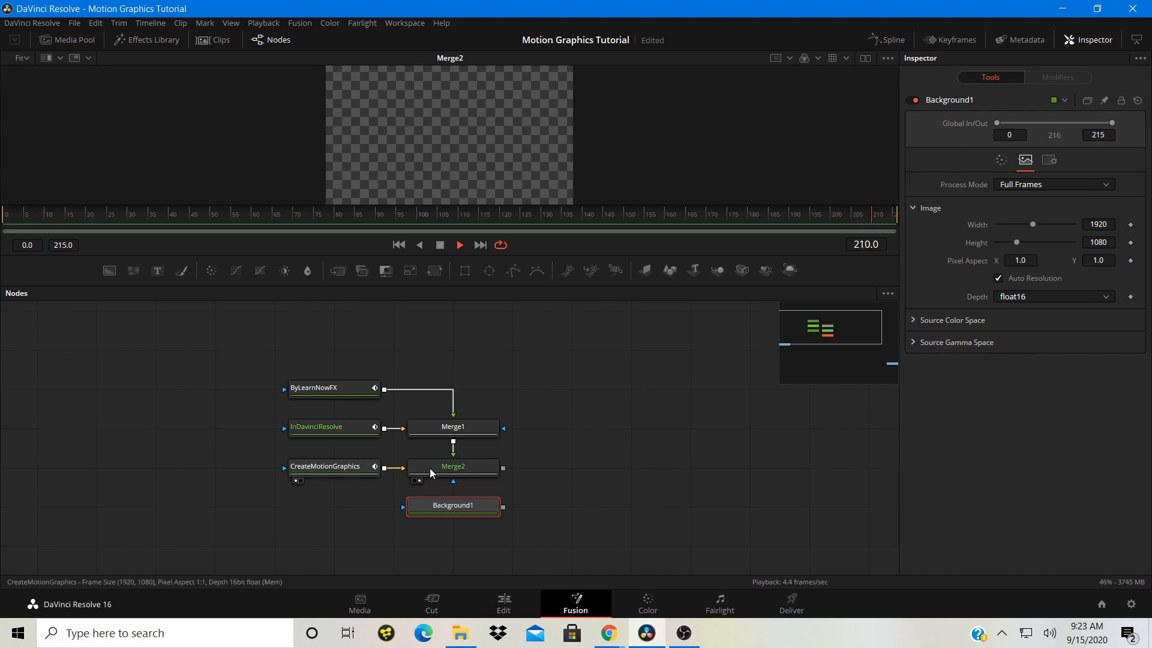
Preview Merge2 from frame 0, check the text sequence at frames 55, 106, 191 and 170, and save the project
{"action": "left_click_drag", "start_coordinate": [113, 221], "coordinate": [2, 222]}
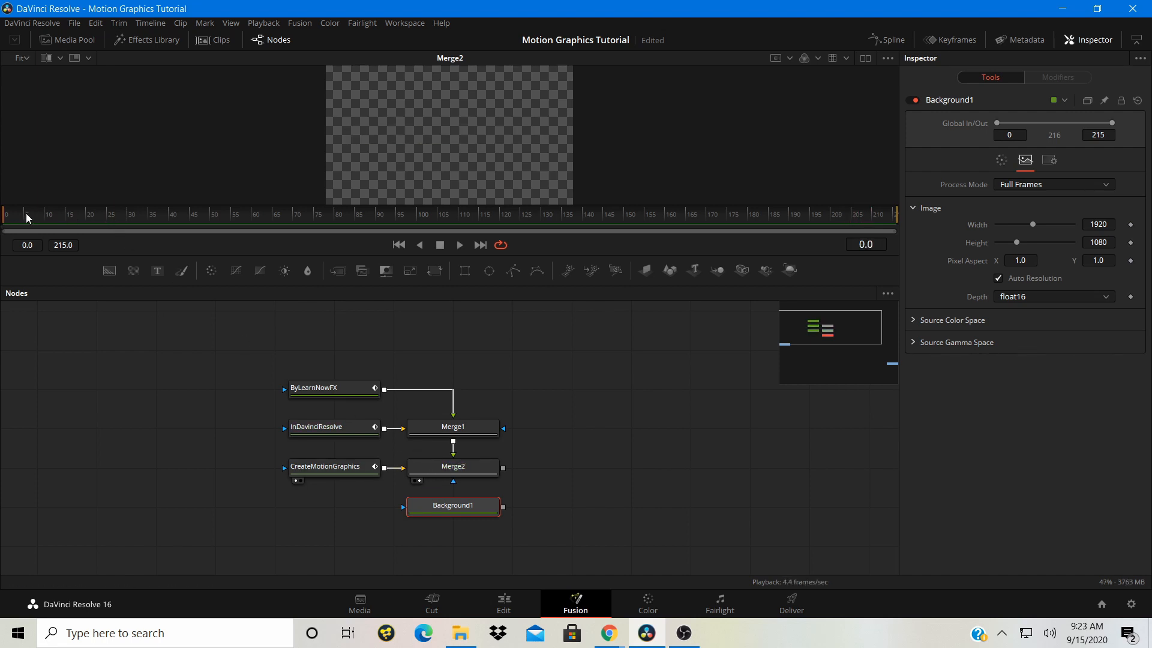
{"action": "key", "text": "space"}
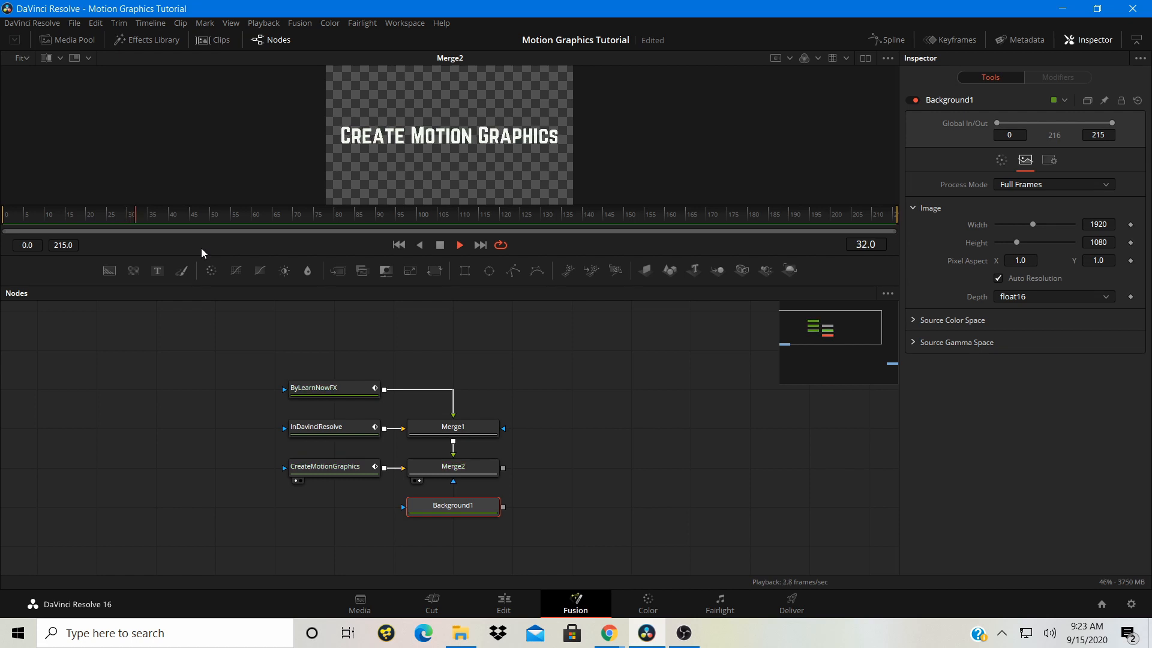
{"action": "left_click", "coordinate": [233, 213]}
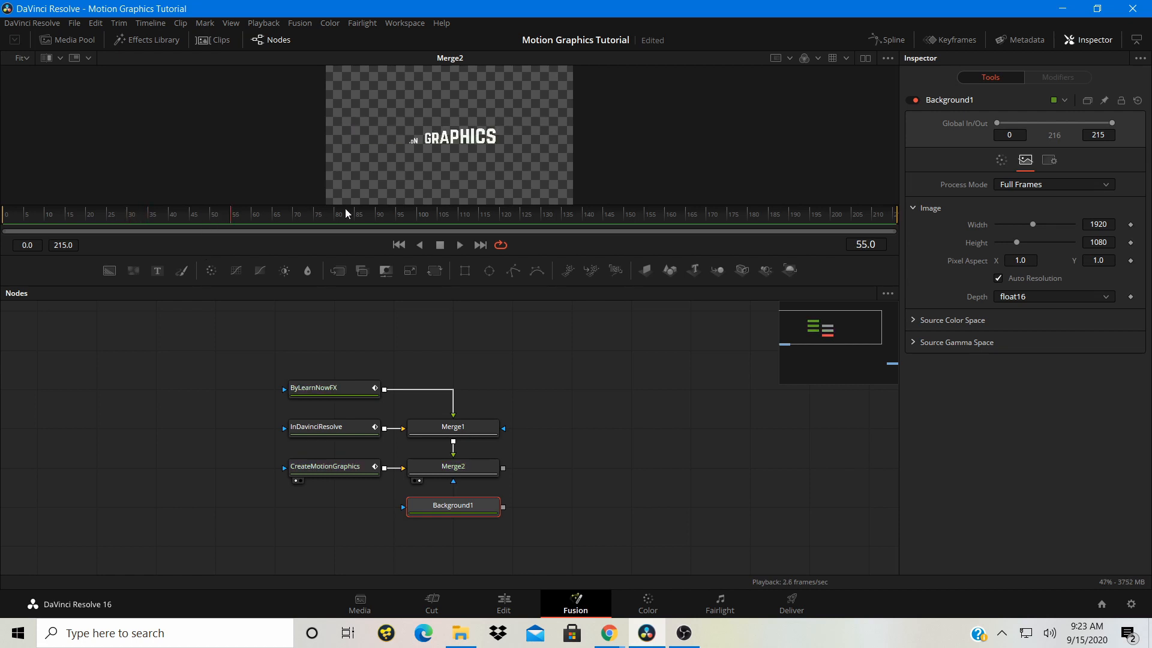
{"action": "left_click", "coordinate": [442, 214]}
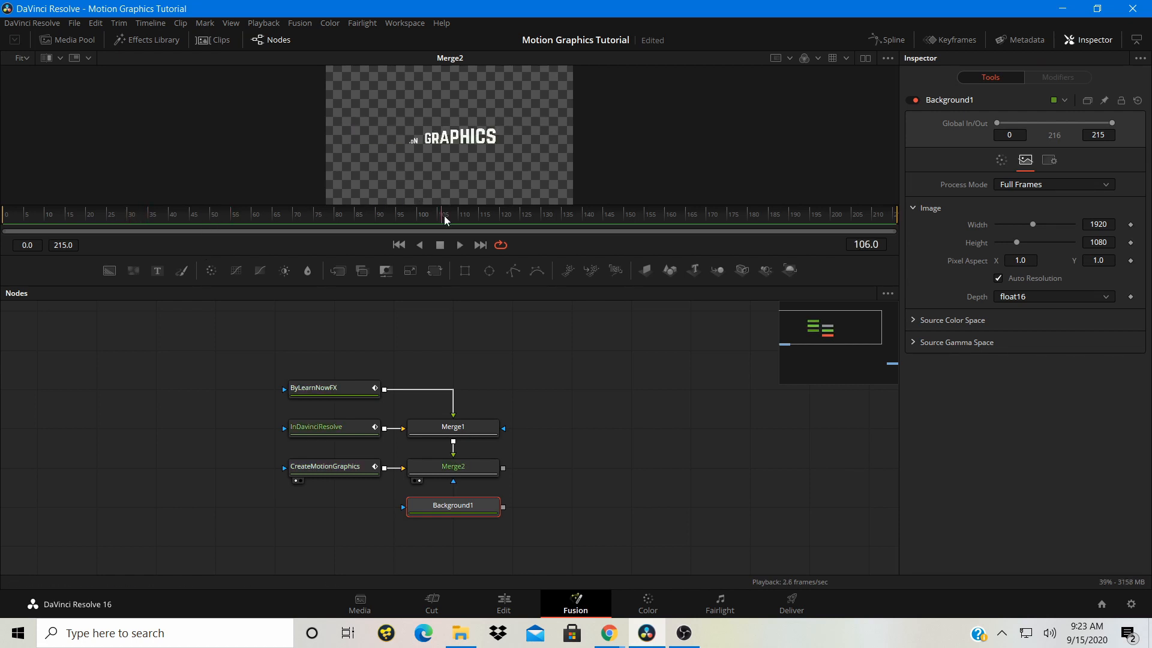
{"action": "left_click", "coordinate": [796, 213]}
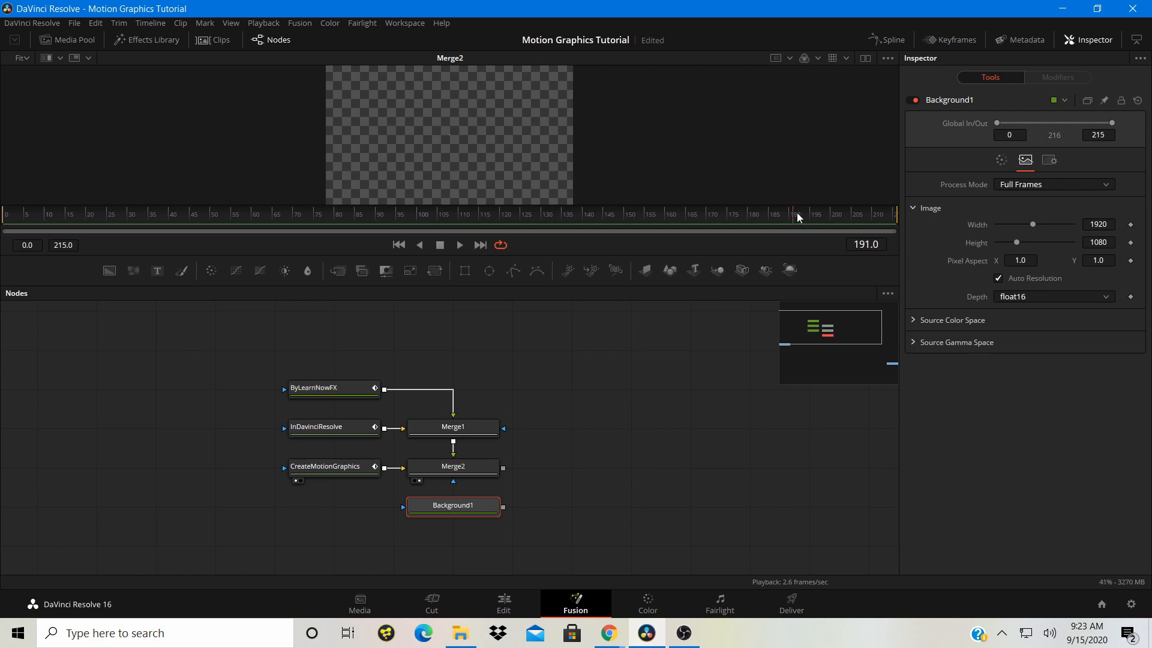
{"action": "left_click", "coordinate": [708, 214]}
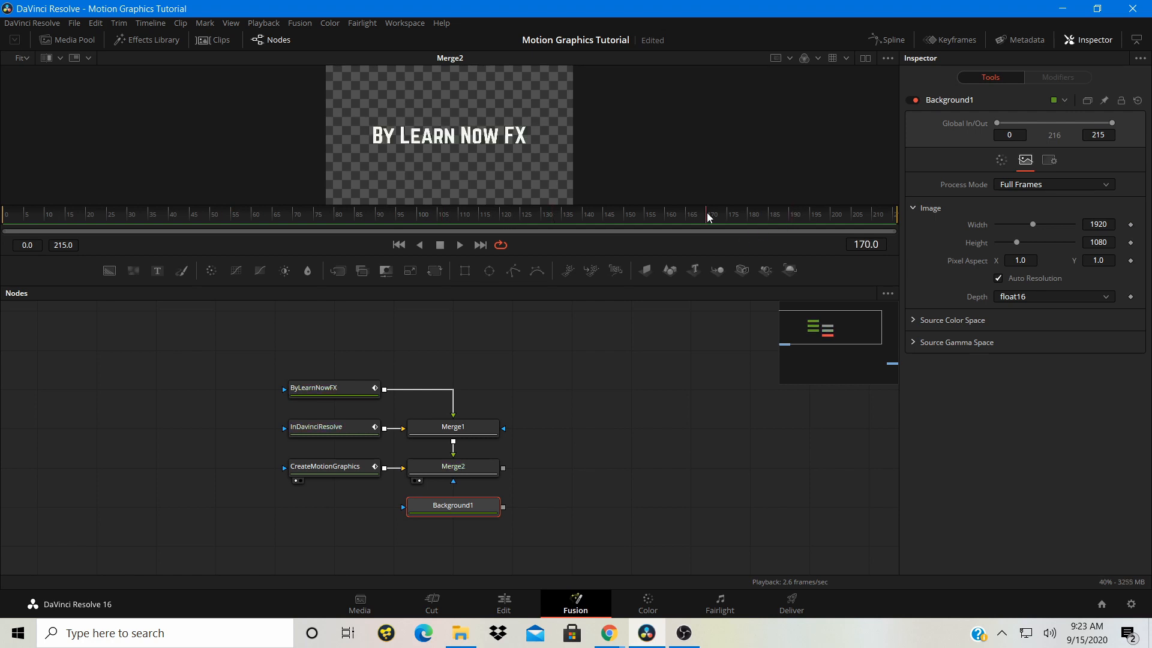
{"action": "key", "text": "ctrl+s"}
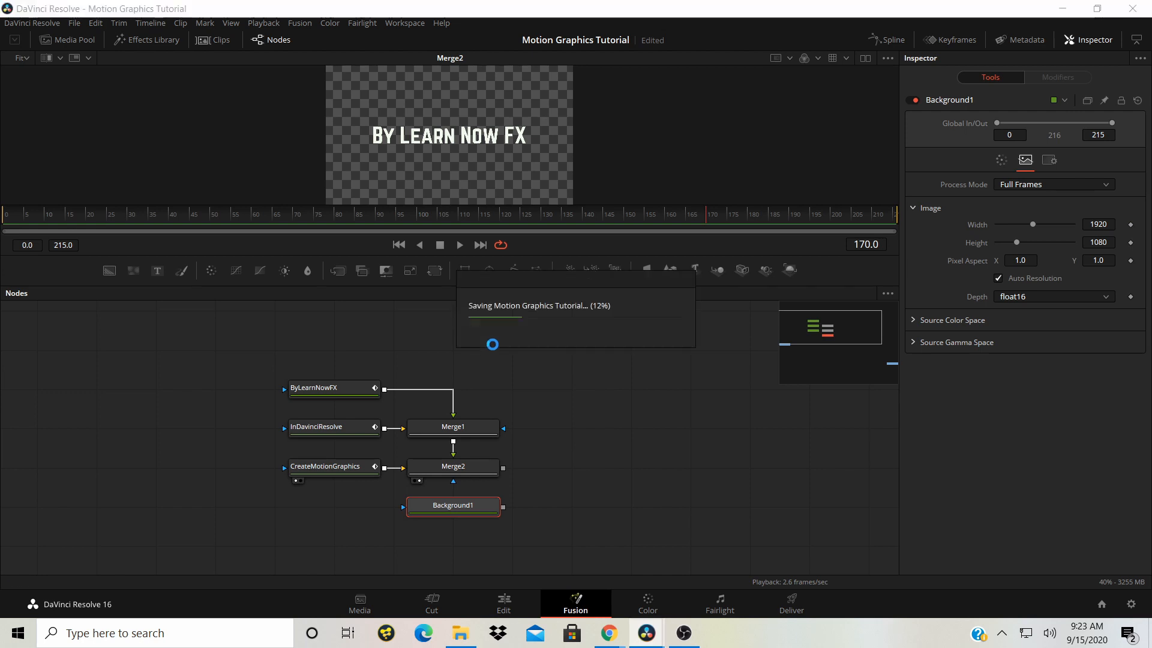
Move Background1 lower, merge the Merge2 output over it, and show the new Merge3 node in the viewer
{"action": "scroll", "coordinate": [462, 373], "scroll_direction": "down", "scroll_amount": 2}
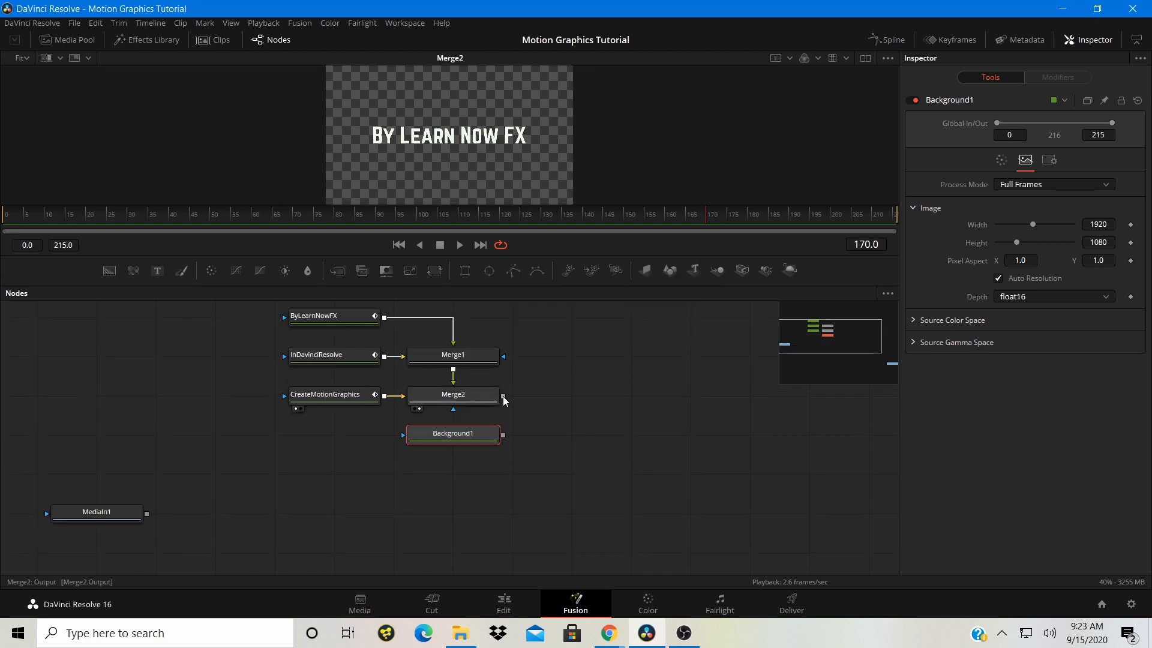
{"action": "left_click_drag", "start_coordinate": [503, 396], "coordinate": [484, 525]}
{"action": "left_click_drag", "start_coordinate": [561, 439], "coordinate": [443, 477]}
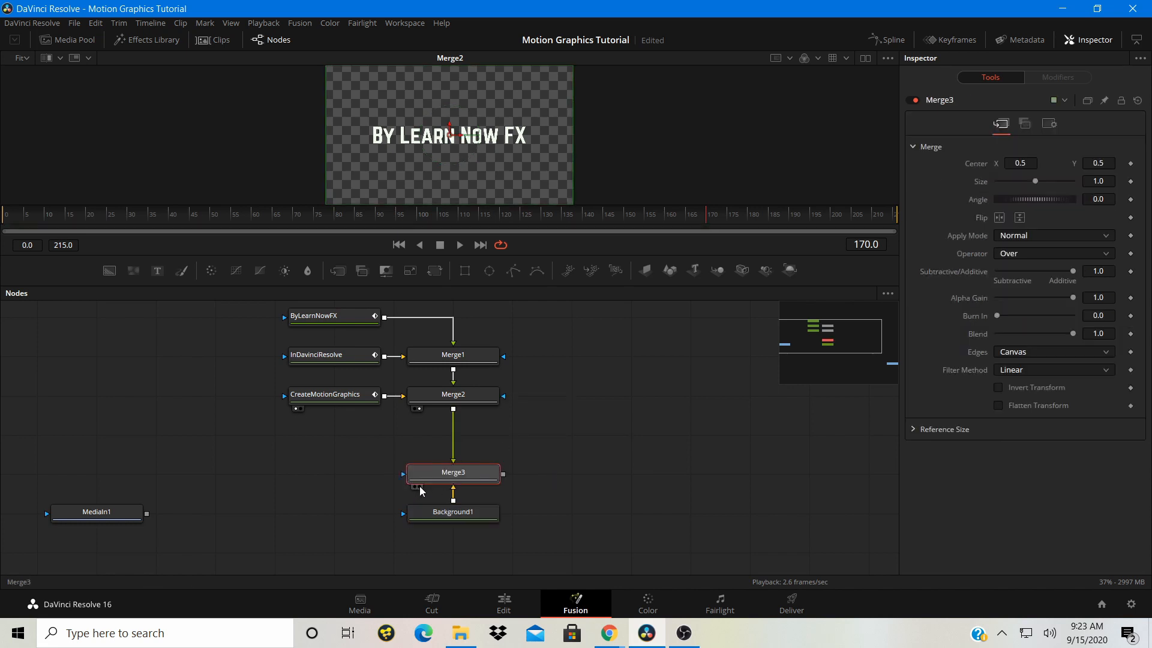
{"action": "left_click", "coordinate": [419, 487]}
Play the titles over the gradient background from the start, stop at frame 30, and deselect Merge3
{"action": "left_click", "coordinate": [2, 228]}
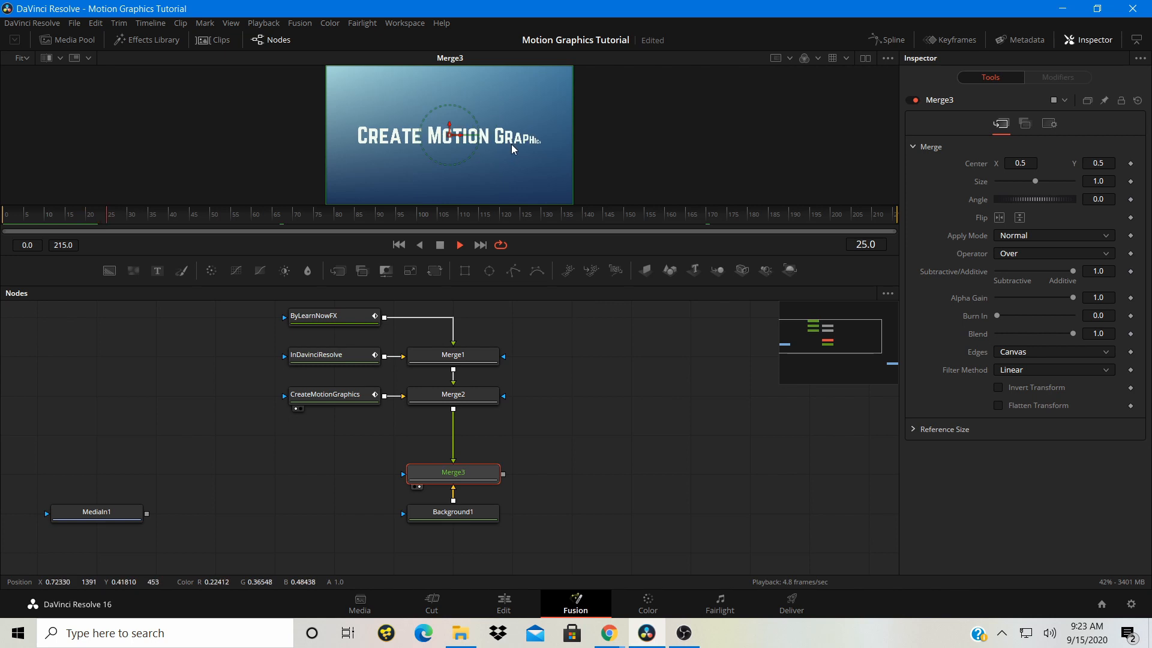
{"action": "key", "text": "space"}
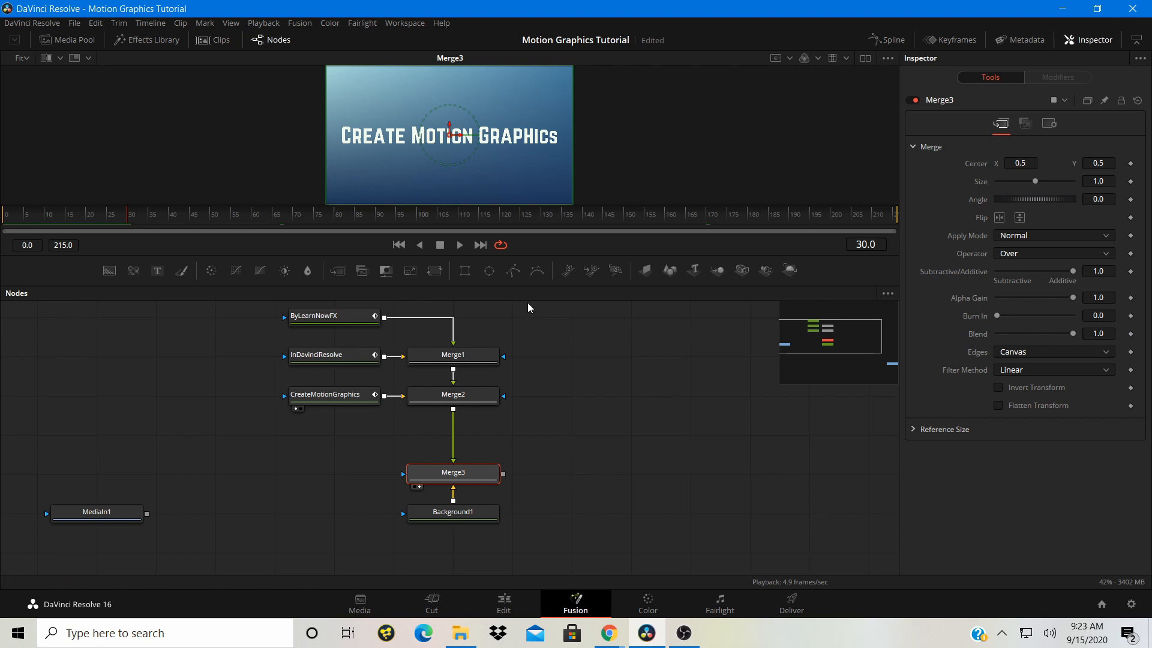
{"action": "left_click", "coordinate": [528, 381]}
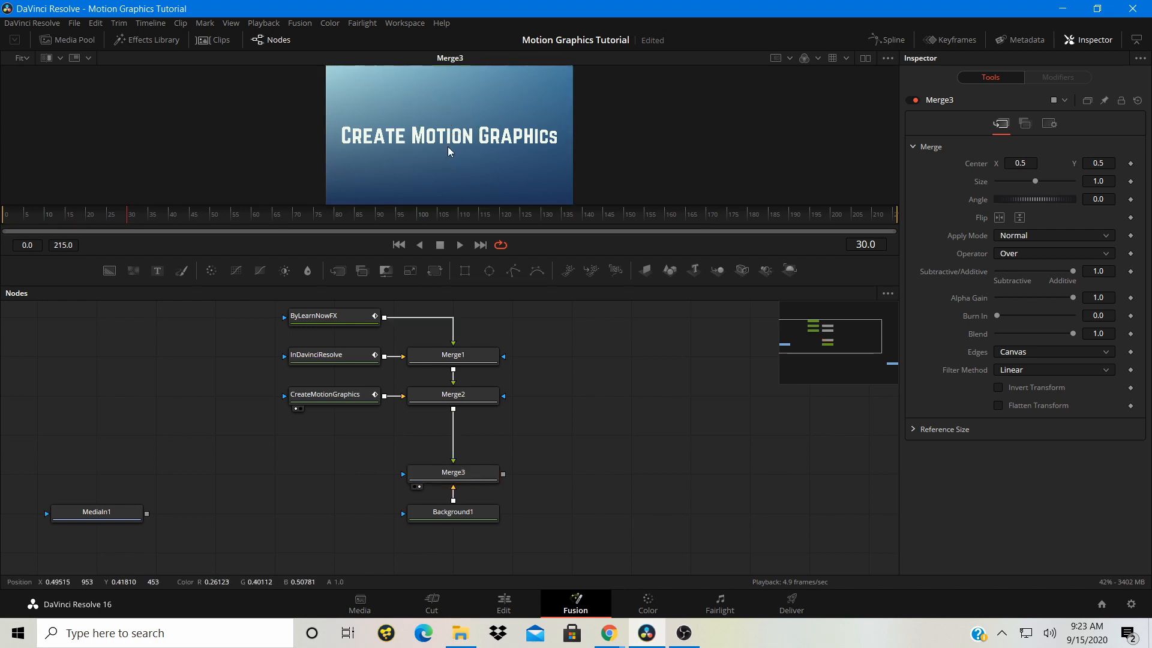
Insert a Shadow node between Merge2 and Merge3
{"action": "scroll", "coordinate": [447, 146], "scroll_direction": "up", "scroll_amount": 1}
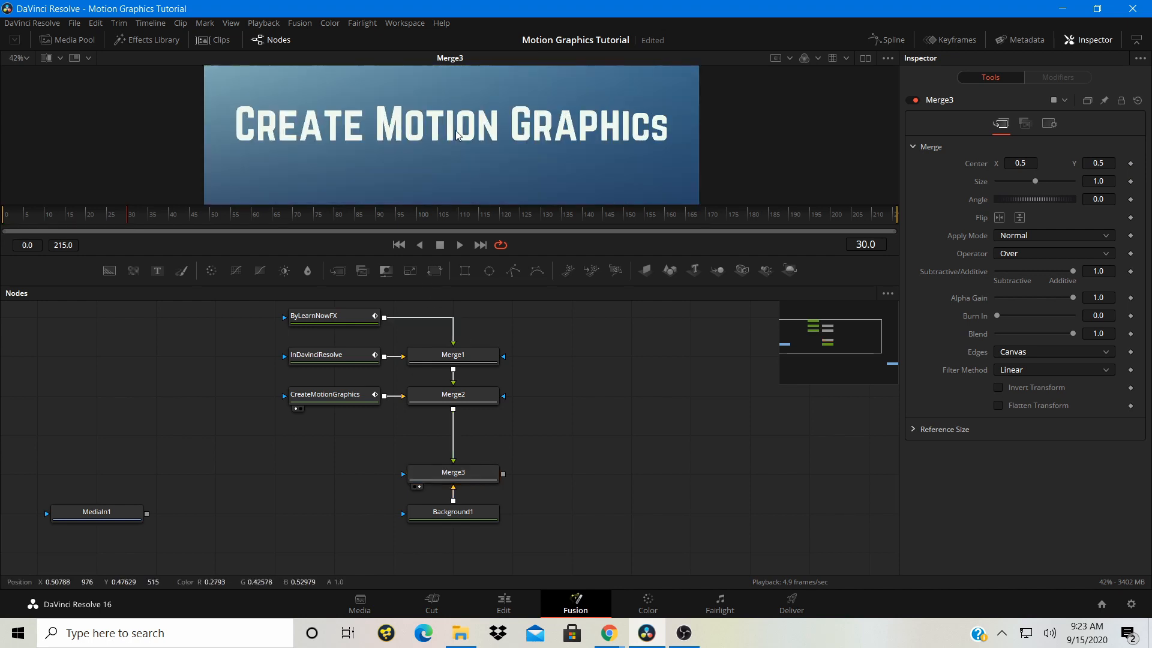
{"action": "left_click", "coordinate": [469, 396]}
{"action": "key", "text": "shift+space"}
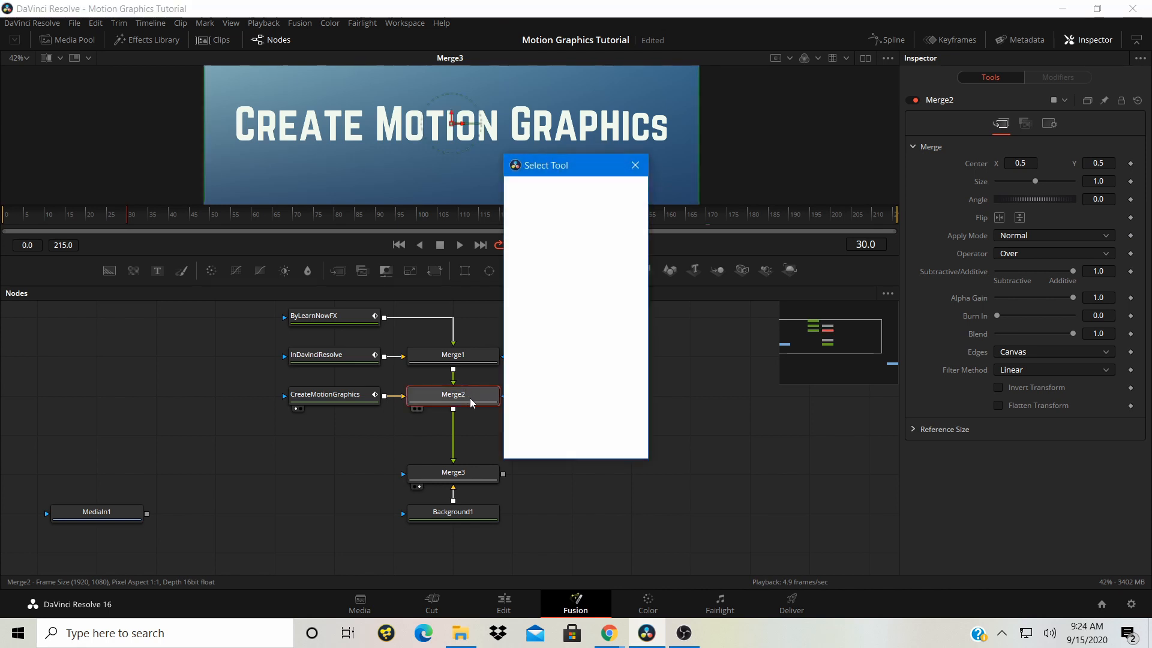
{"action": "type", "text": "shadow"}
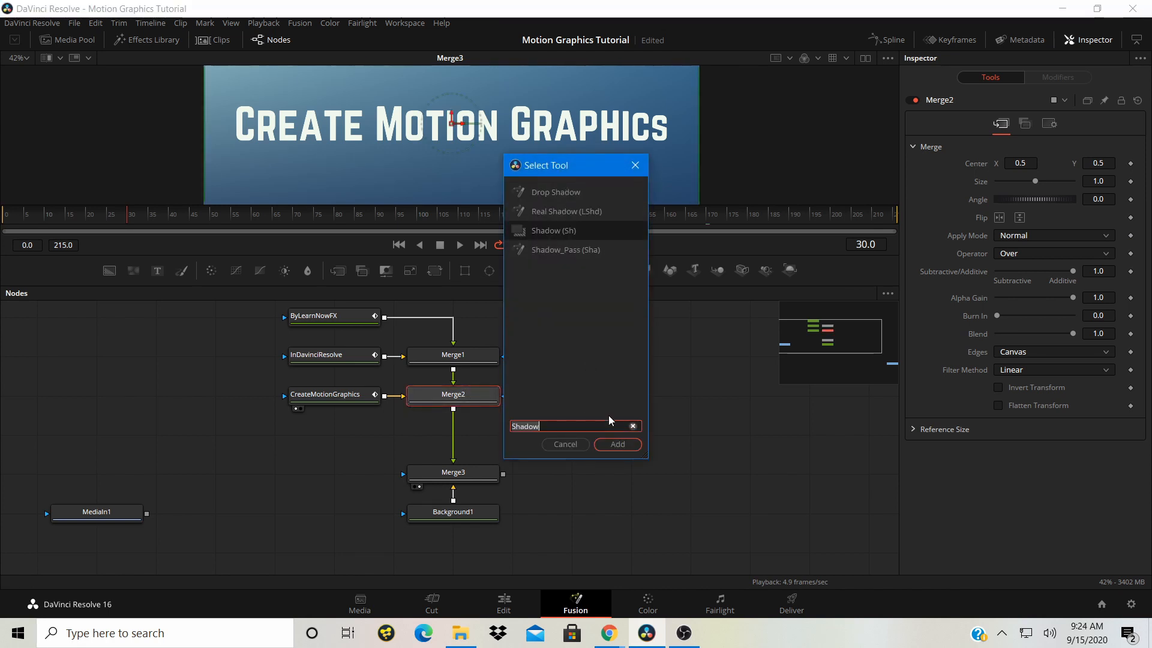
{"action": "left_click", "coordinate": [601, 447]}
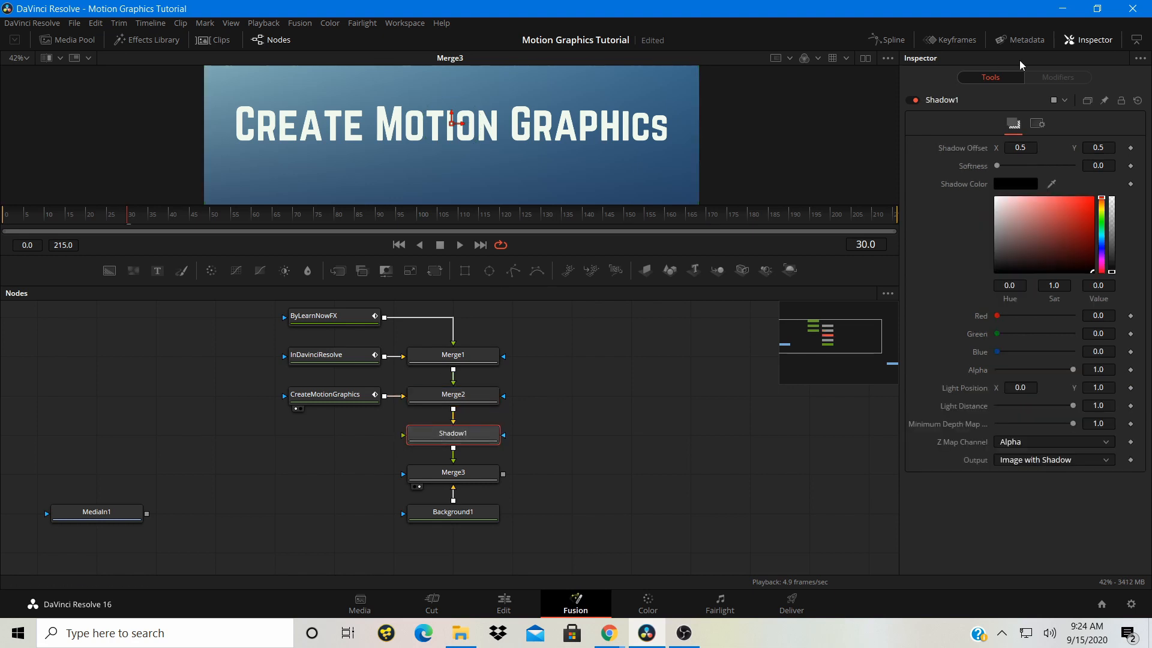
Set the Shadow1 softness to 0.00315 and its offset to about X 0.506, Y 0.498, and inspect the shadow up close
{"action": "left_click_drag", "start_coordinate": [996, 165], "coordinate": [999, 169]}
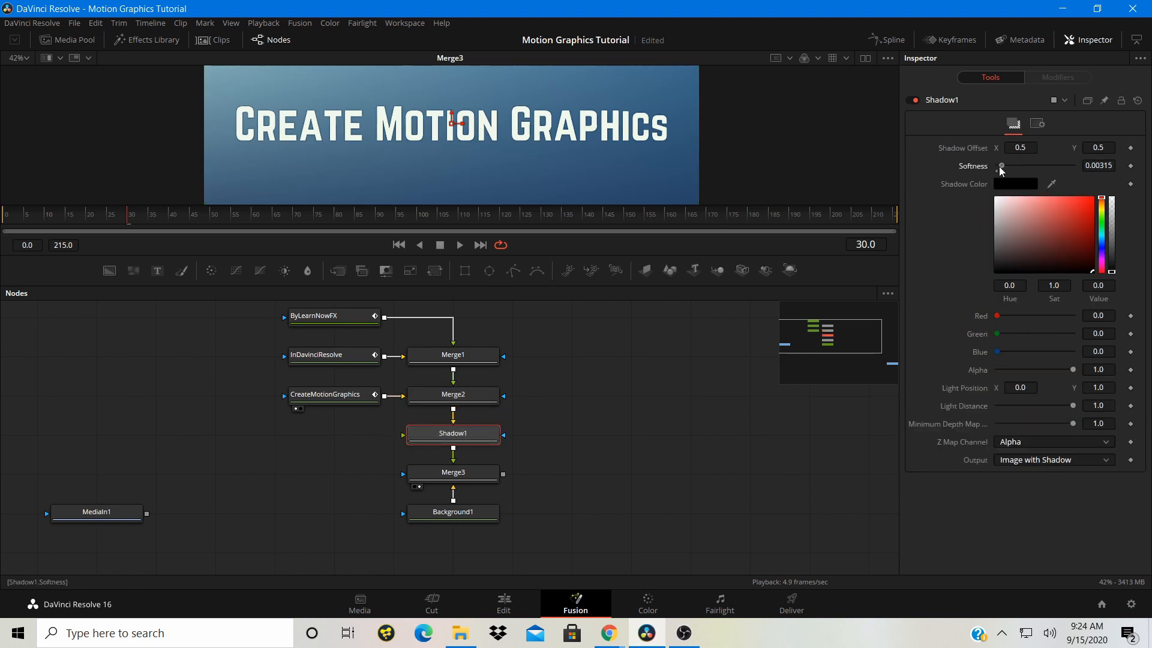
{"action": "left_click_drag", "start_coordinate": [454, 122], "coordinate": [457, 129]}
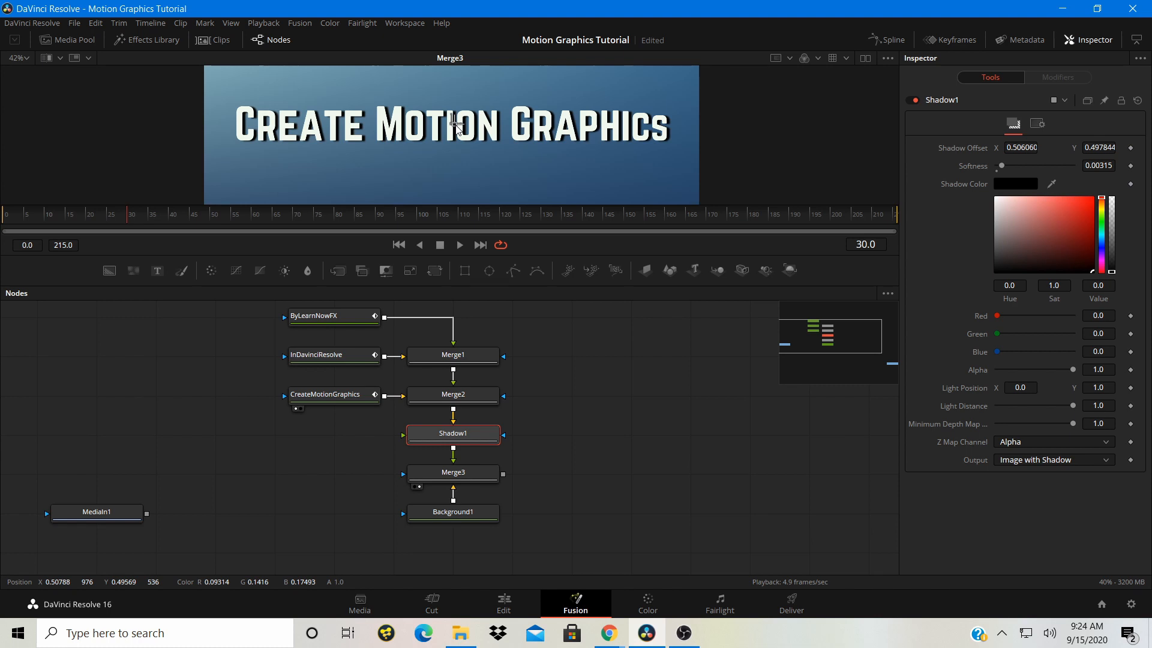
{"action": "scroll", "coordinate": [347, 132], "scroll_direction": "up", "scroll_amount": 4}
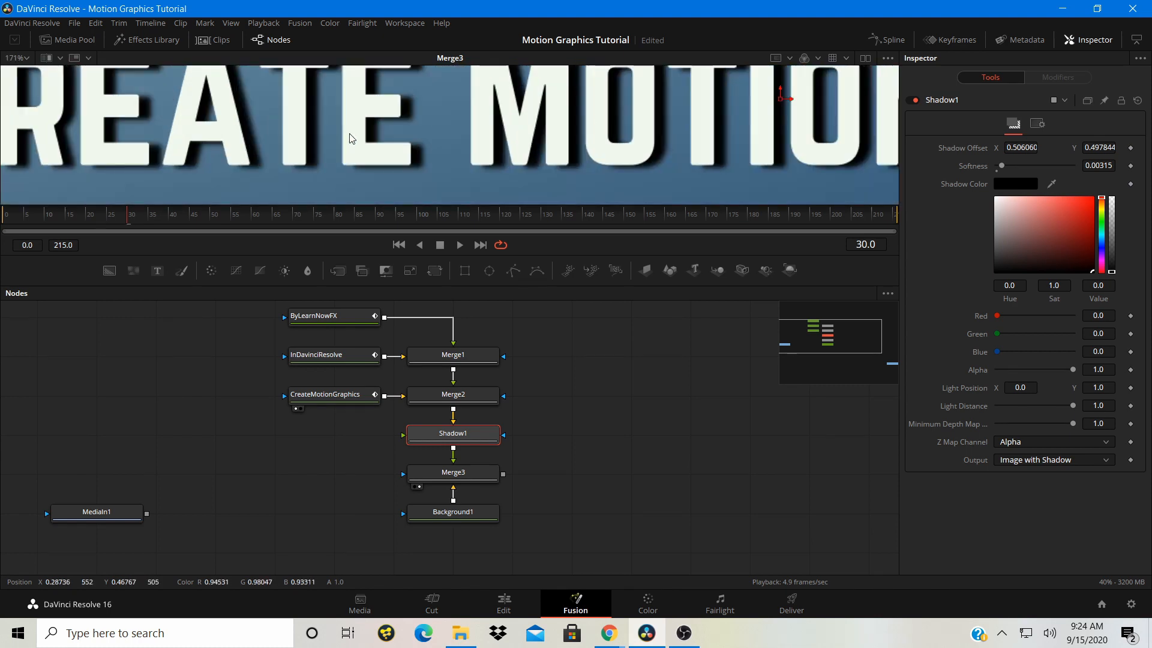
{"action": "scroll", "coordinate": [410, 148], "scroll_direction": "down", "scroll_amount": 4}
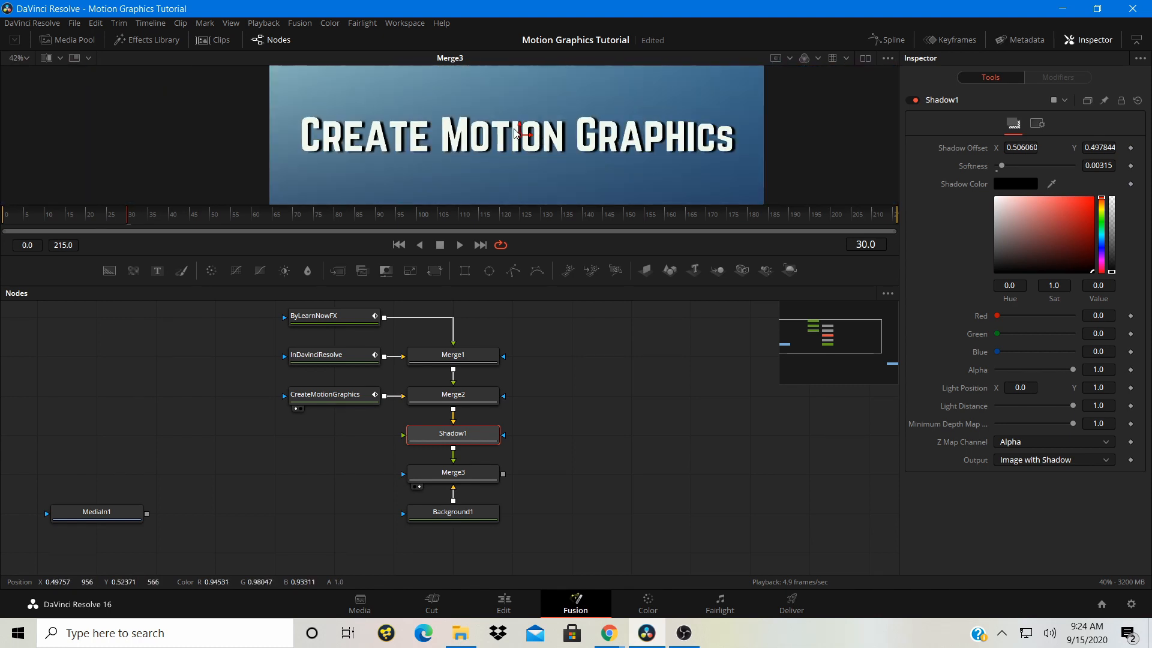
Increase the shadow offset to about X 0.517, Y 0.472 to examine it, and delete the Shadow1 node
{"action": "left_click_drag", "start_coordinate": [519, 133], "coordinate": [525, 144]}
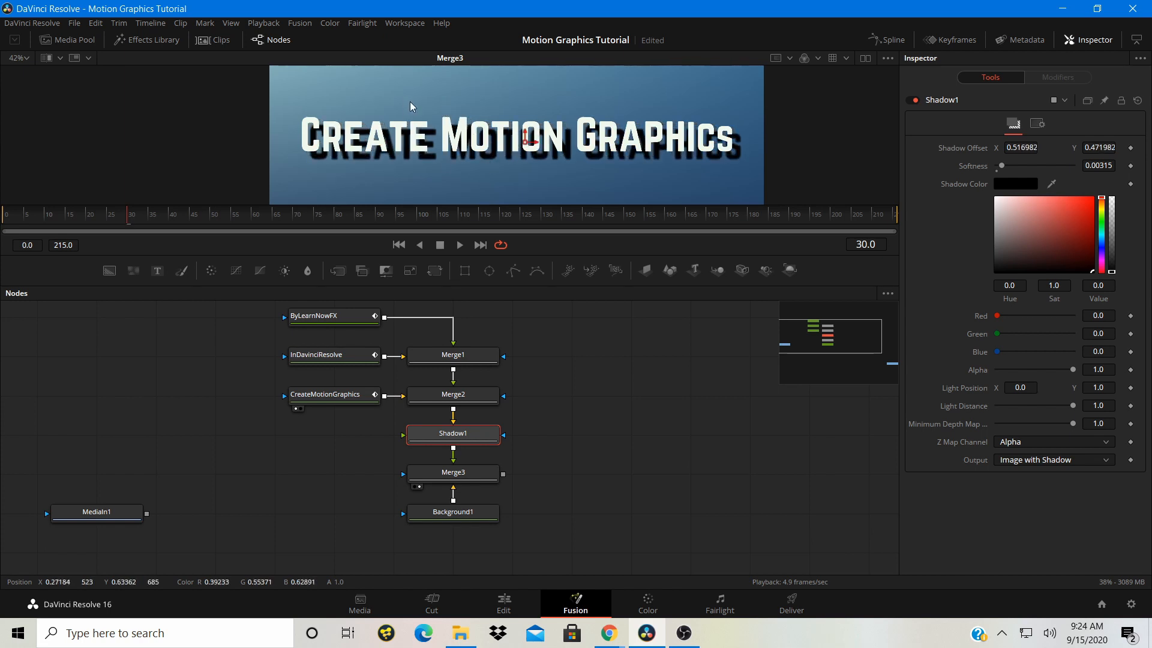
{"action": "scroll", "coordinate": [402, 123], "scroll_direction": "up", "scroll_amount": 4}
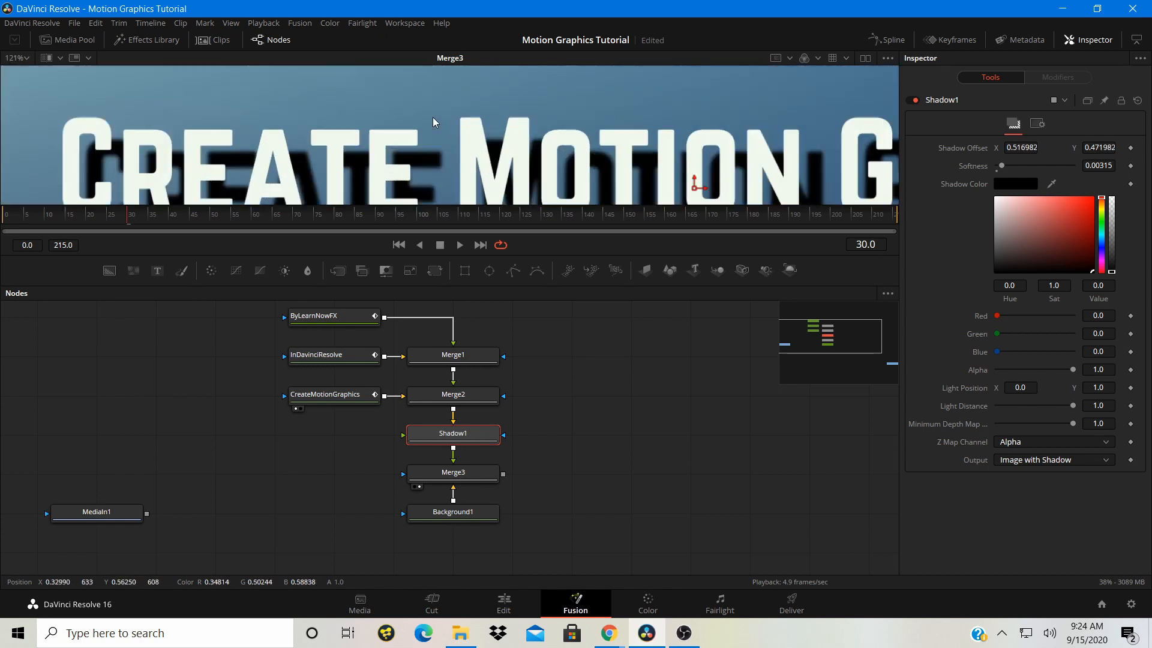
{"action": "scroll", "coordinate": [404, 149], "scroll_direction": "down", "scroll_amount": 3}
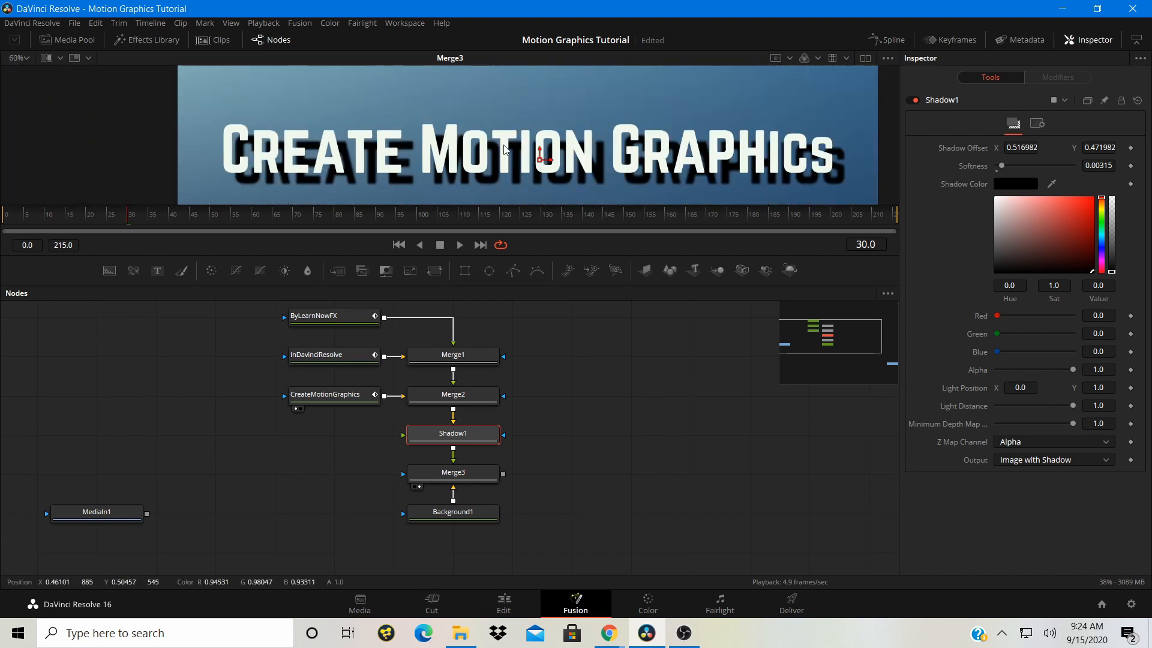
{"action": "scroll", "coordinate": [451, 127], "scroll_direction": "up", "scroll_amount": 1}
{"action": "scroll", "coordinate": [462, 137], "scroll_direction": "down", "scroll_amount": 1}
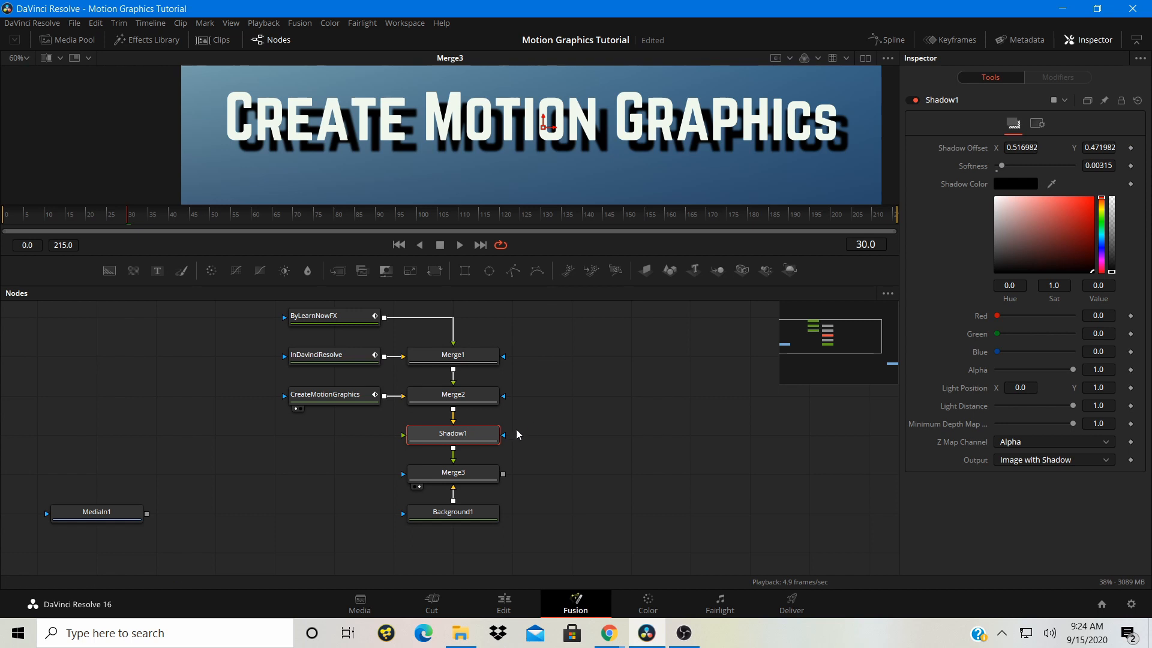
{"action": "left_click", "coordinate": [477, 436]}
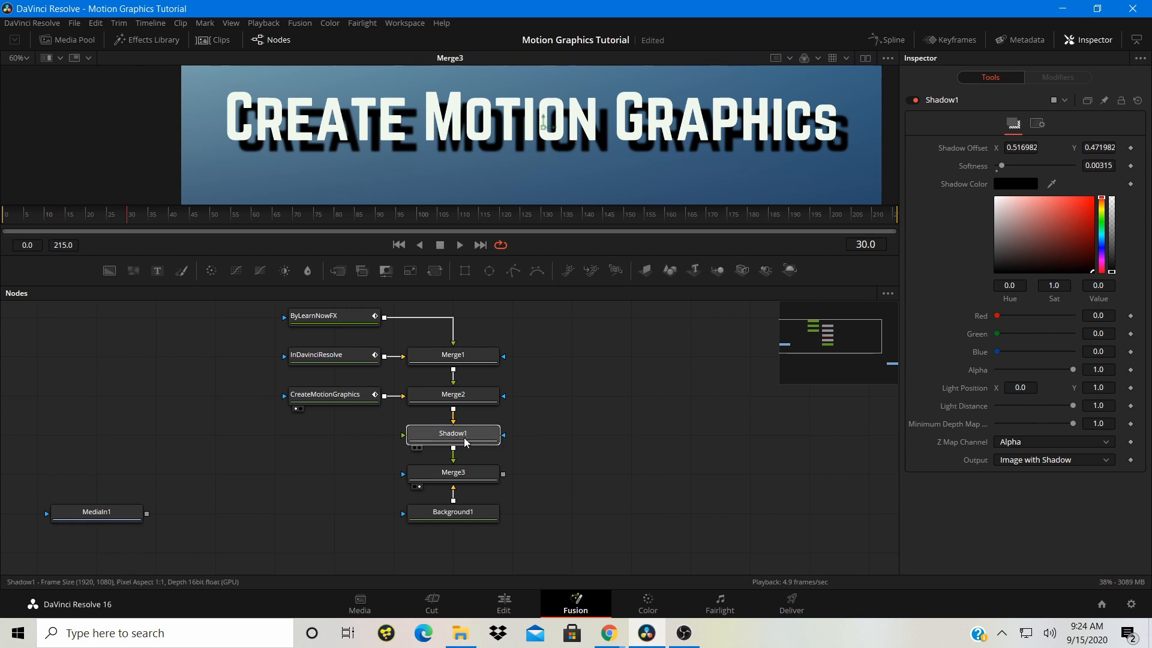
{"action": "key", "text": "Delete"}
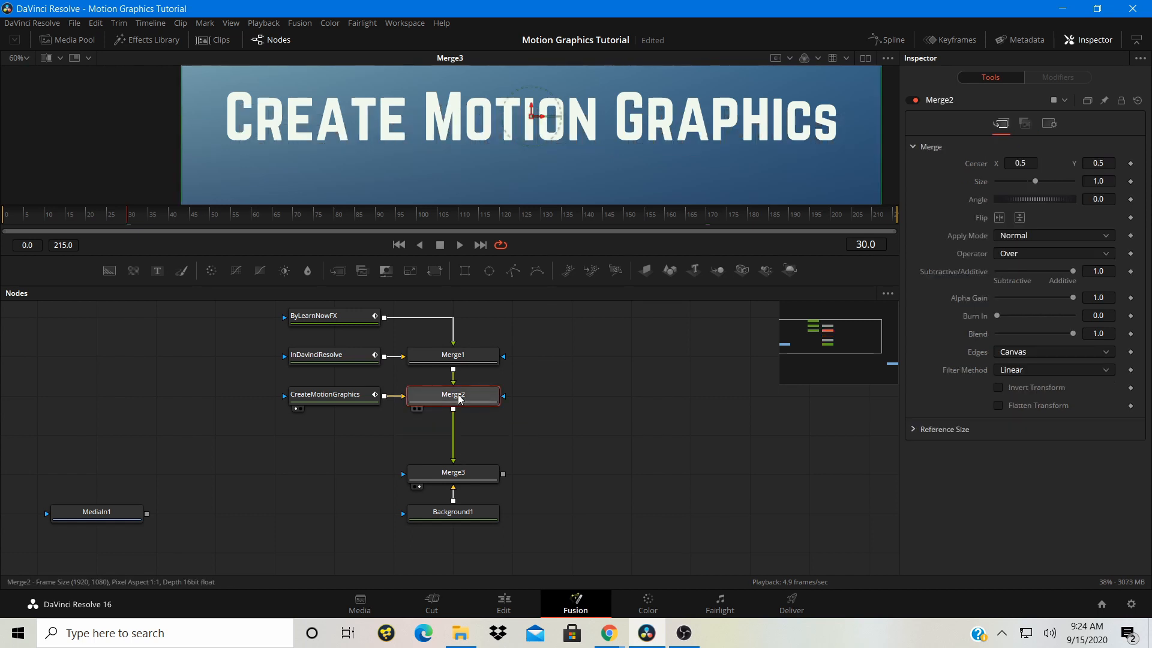
Insert a Real Shadow node between Merge2 and Merge3 and inspect the shadow on the text
{"action": "key", "text": "shift+space"}
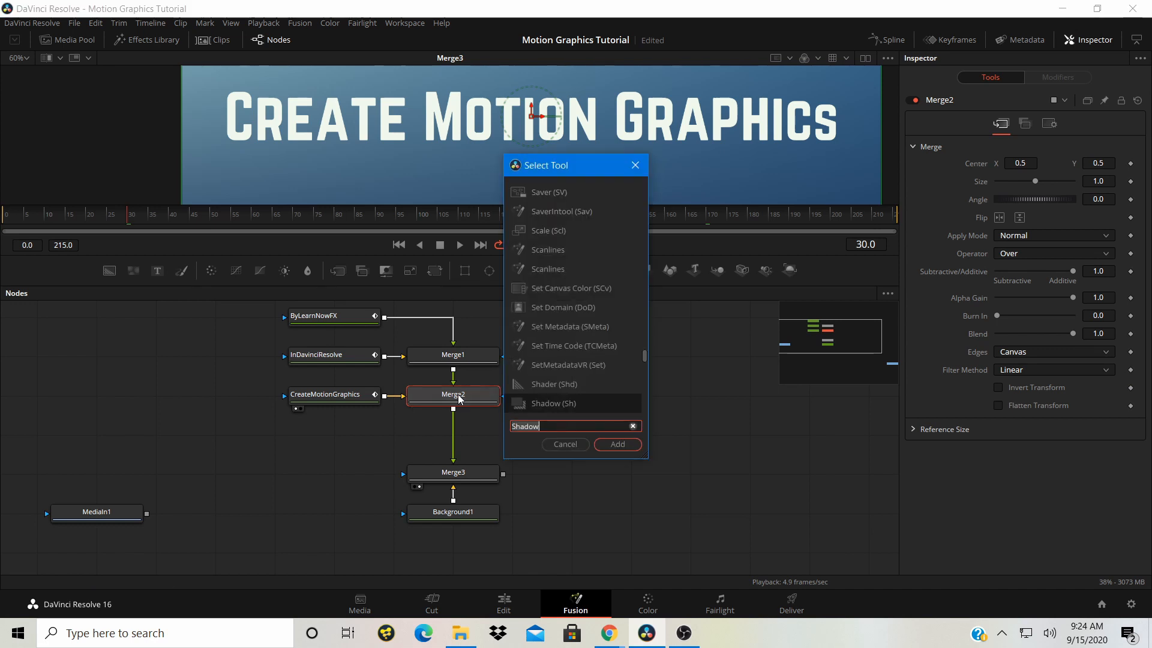
{"action": "type", "text": "re"}
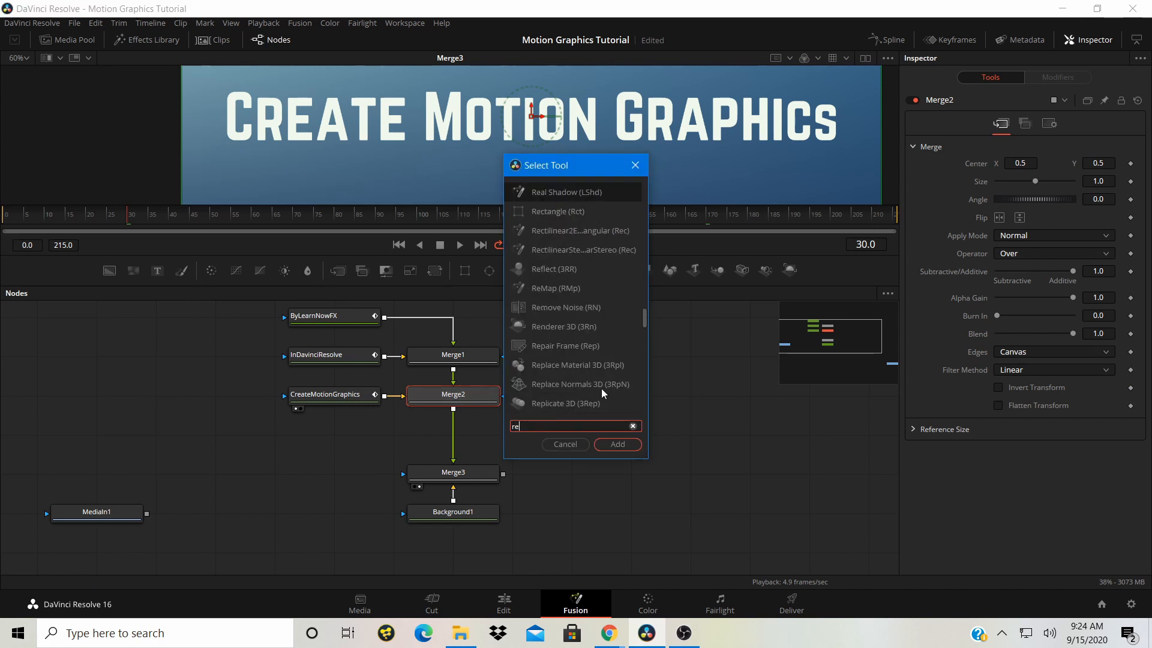
{"action": "left_click", "coordinate": [610, 443]}
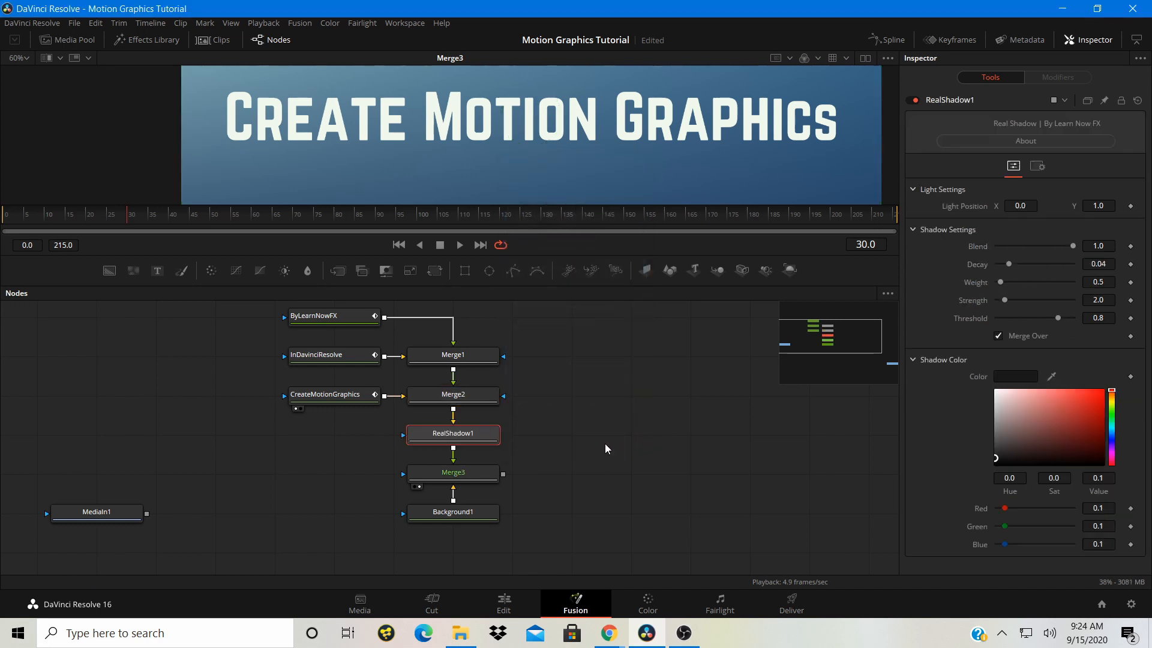
{"action": "scroll", "coordinate": [426, 169], "scroll_direction": "down", "scroll_amount": 1}
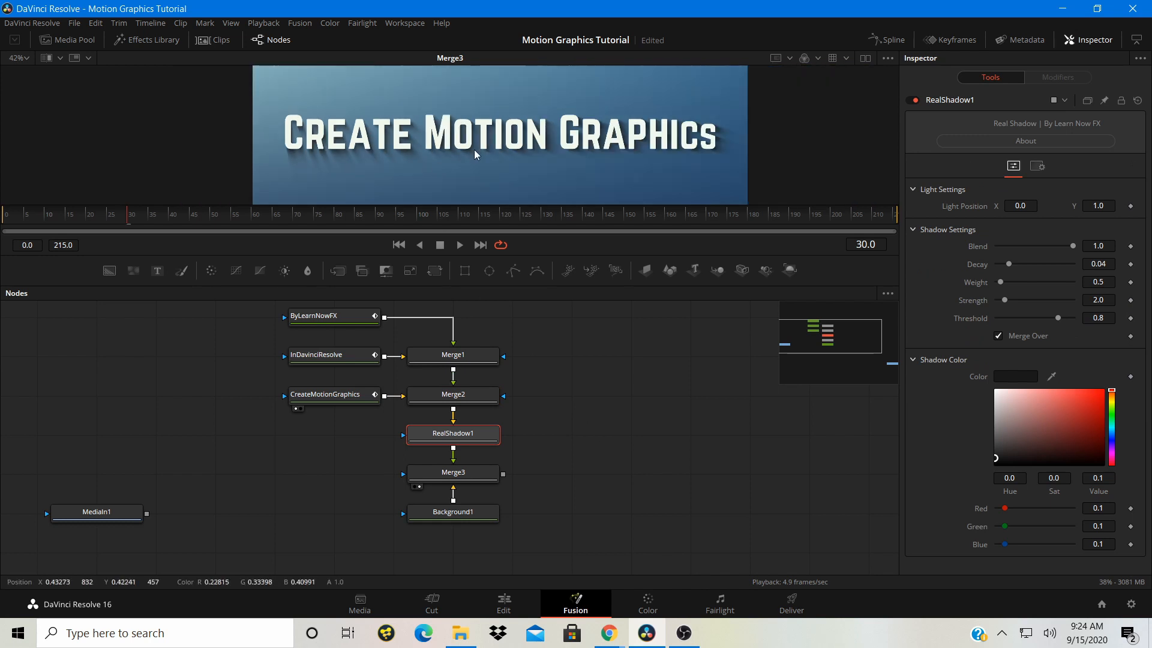
{"action": "scroll", "coordinate": [476, 147], "scroll_direction": "up", "scroll_amount": 5}
{"action": "scroll", "coordinate": [458, 153], "scroll_direction": "down", "scroll_amount": 6}
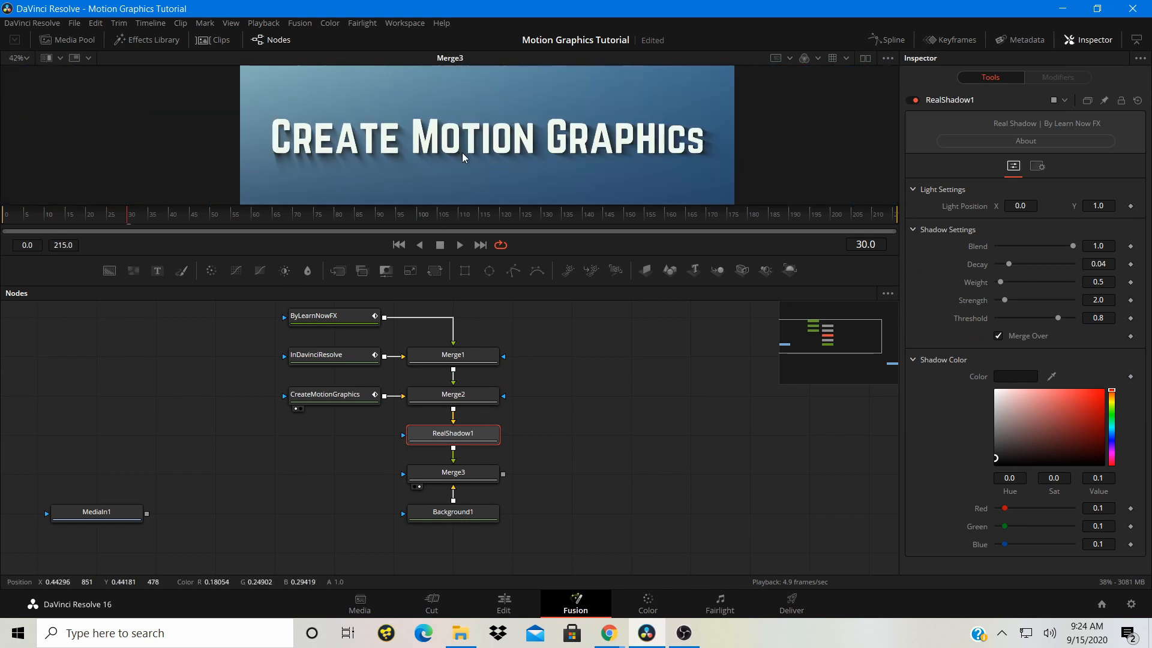
Inspect the text shadow up close and set the RealShadow1 decay to 0.0683
{"action": "scroll", "coordinate": [585, 147], "scroll_direction": "up", "scroll_amount": 5}
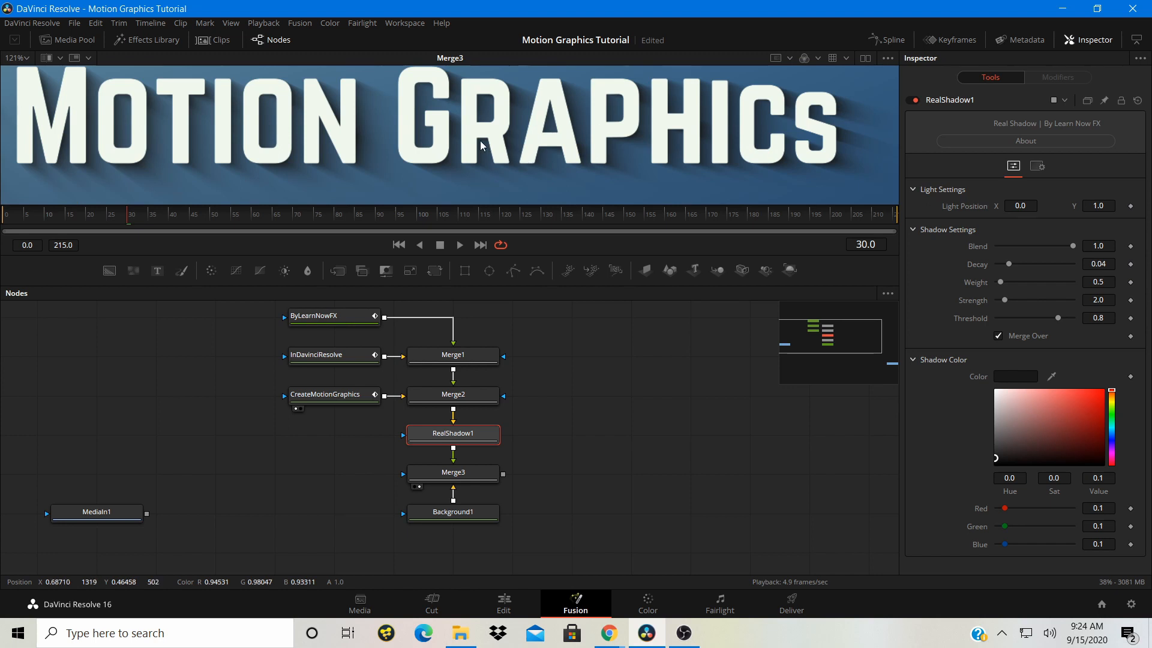
{"action": "scroll", "coordinate": [468, 146], "scroll_direction": "up", "scroll_amount": 3}
{"action": "scroll", "coordinate": [438, 144], "scroll_direction": "down", "scroll_amount": 3}
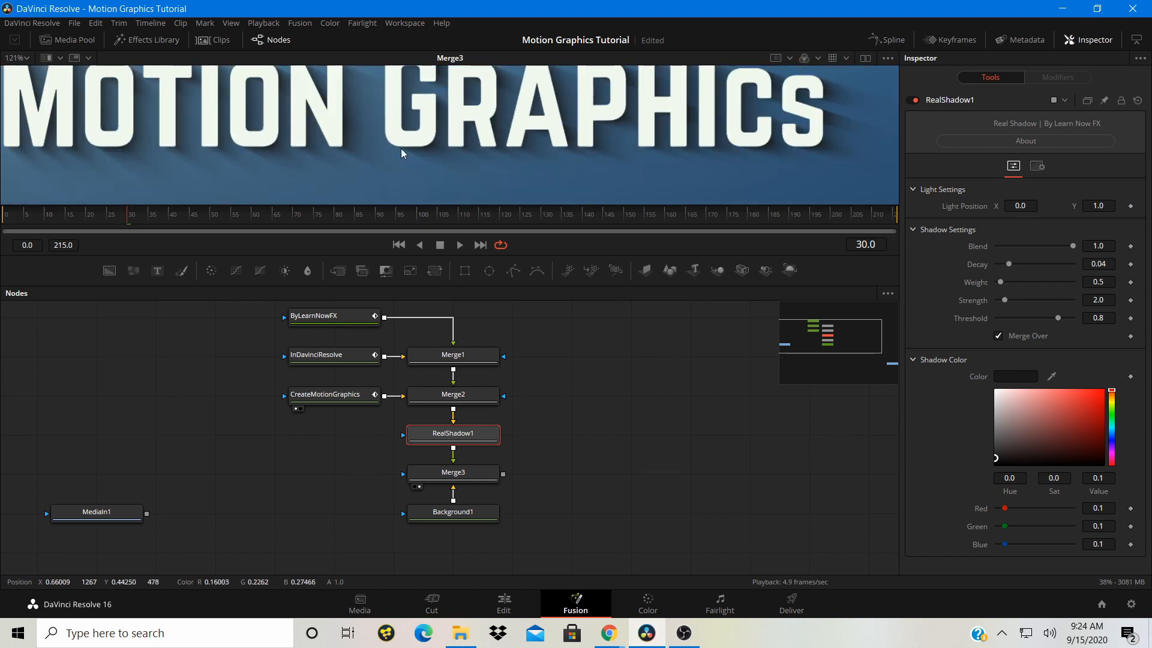
{"action": "scroll", "coordinate": [401, 149], "scroll_direction": "down", "scroll_amount": 4}
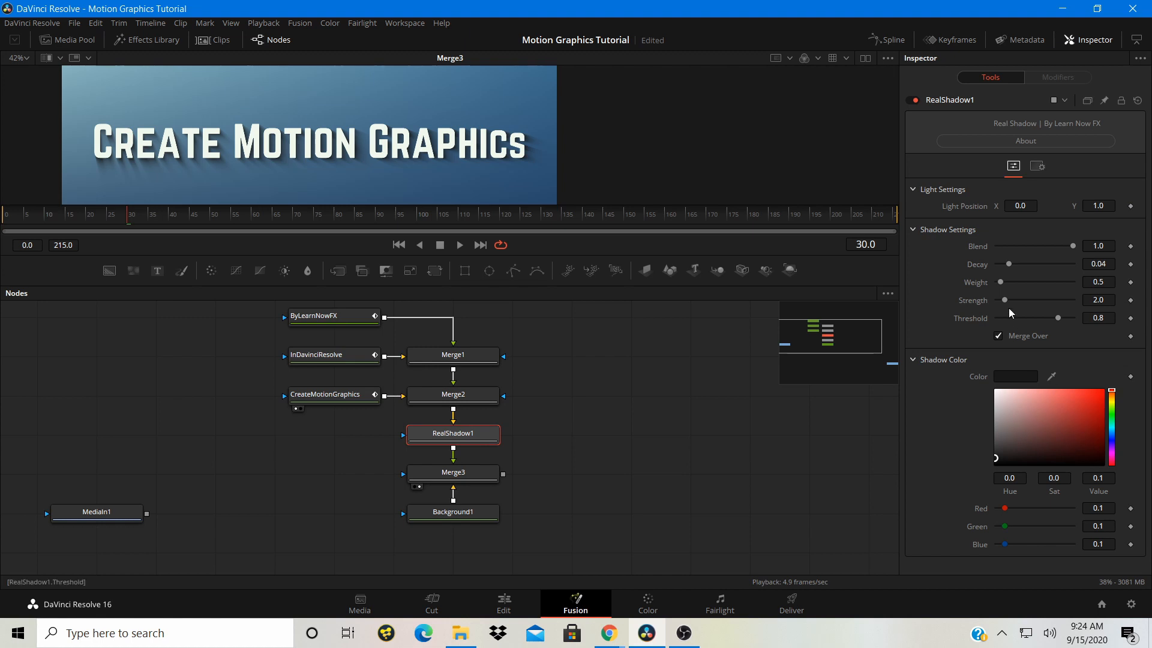
{"action": "left_click_drag", "start_coordinate": [1009, 267], "coordinate": [1015, 267]}
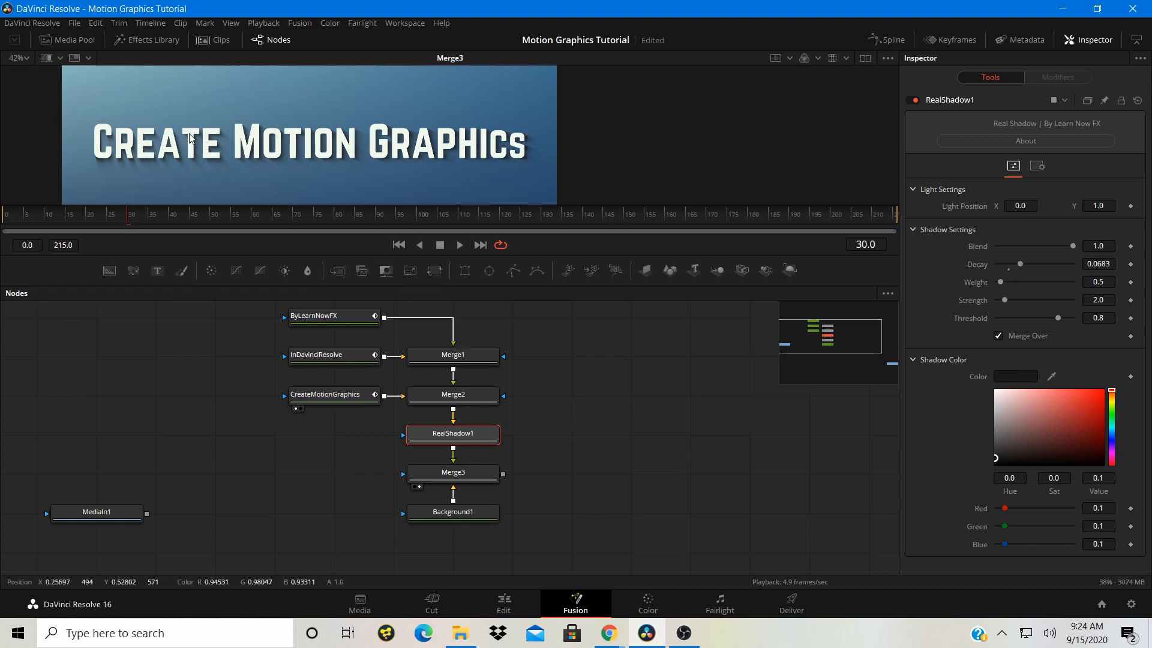
Fit the composition in an enlarged viewer, and try moving the shadow's light position before inspecting the text
{"action": "left_click", "coordinate": [26, 58]}
{"action": "left_click", "coordinate": [18, 73]}
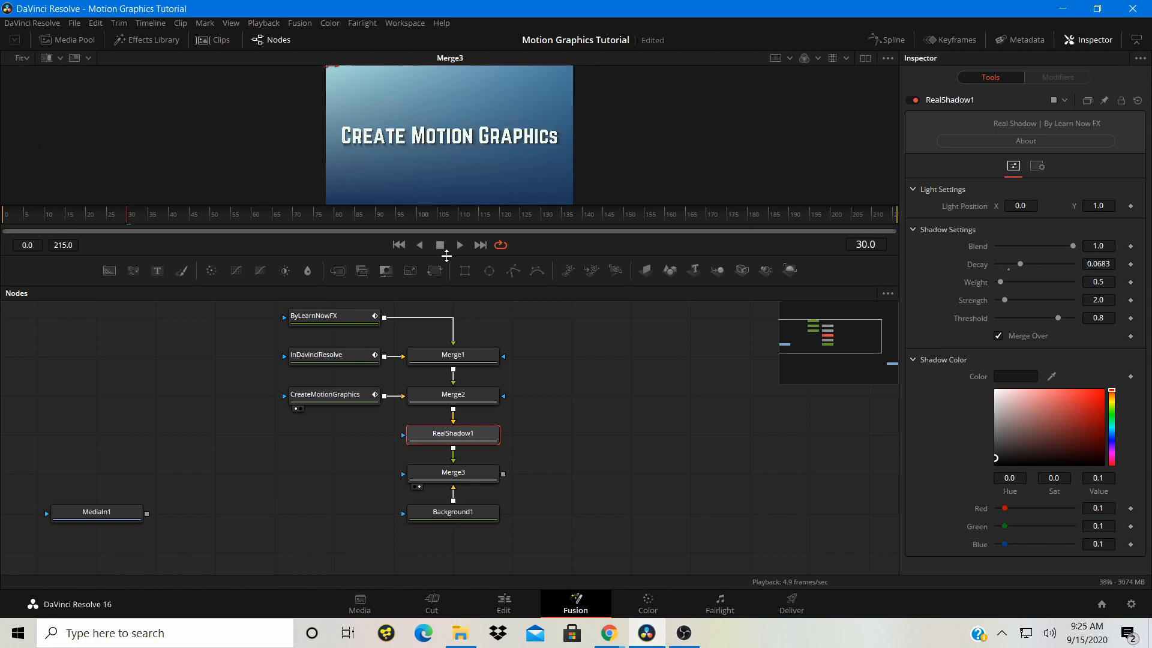
{"action": "left_click_drag", "start_coordinate": [435, 257], "coordinate": [435, 351]}
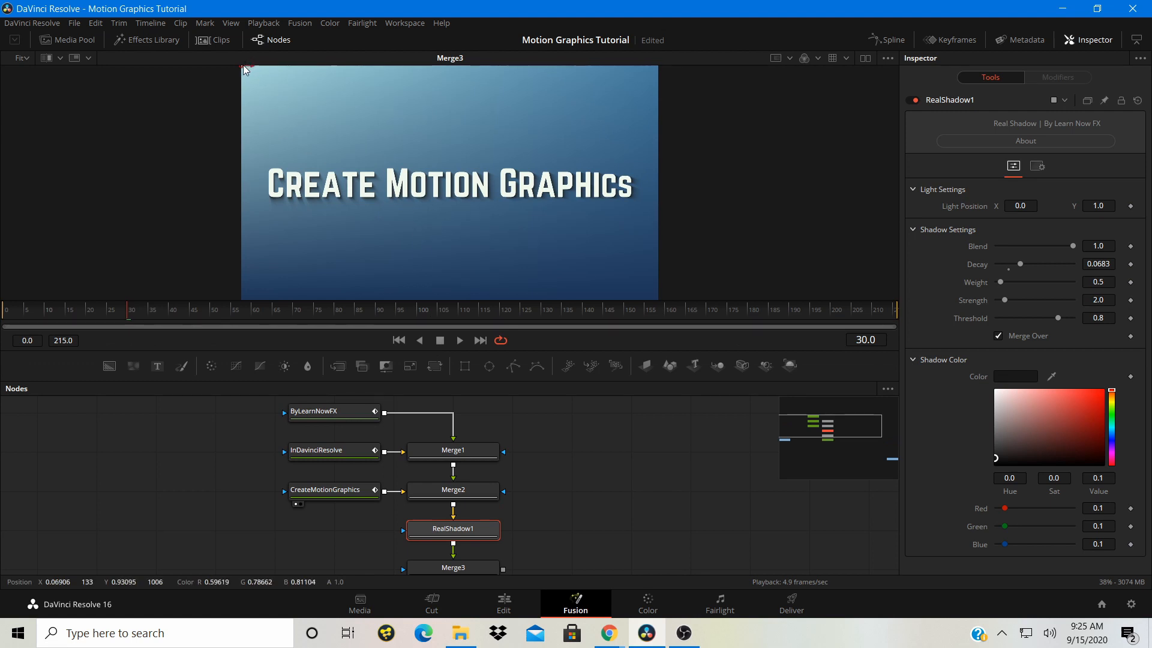
{"action": "mouse_move", "coordinate": [244, 70]}
{"action": "left_mouse_down"}
{"action": "mouse_move", "coordinate": [304, 77]}
{"action": "mouse_move", "coordinate": [429, 190]}
{"action": "mouse_move", "coordinate": [399, 265]}
{"action": "mouse_move", "coordinate": [342, 282]}
{"action": "mouse_move", "coordinate": [245, 120]}
{"action": "mouse_move", "coordinate": [243, 64]}
{"action": "left_mouse_up"}
{"action": "key", "text": "ctrl+z"}
{"action": "scroll", "coordinate": [377, 199], "scroll_direction": "up", "scroll_amount": 2}
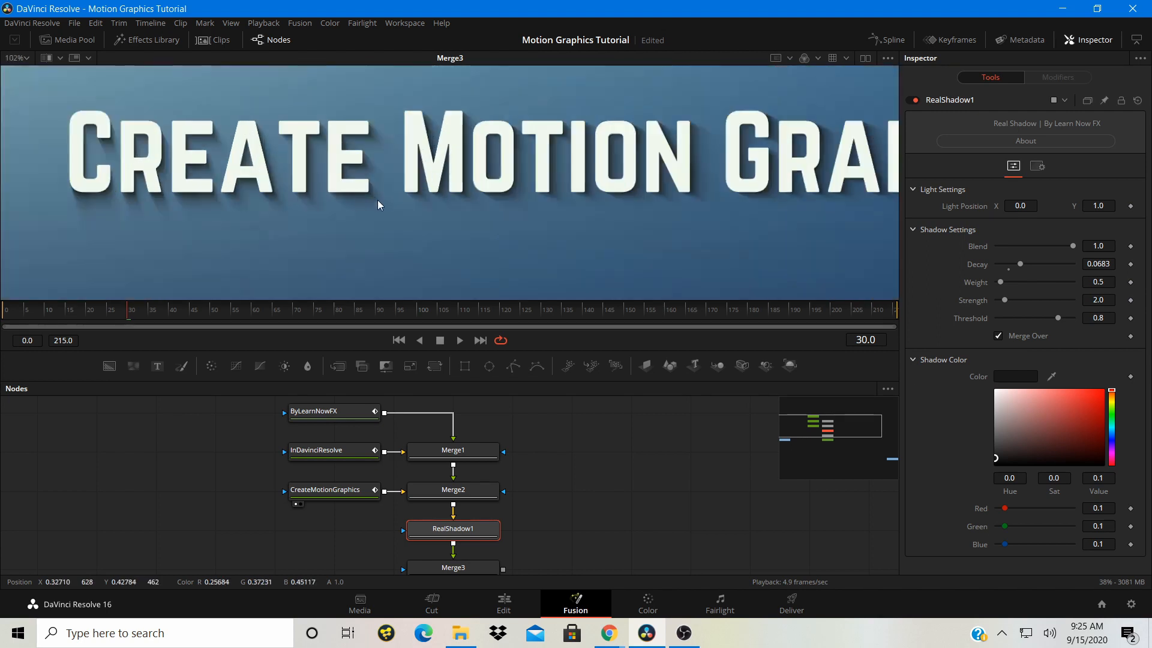
{"action": "scroll", "coordinate": [345, 189], "scroll_direction": "down", "scroll_amount": 2}
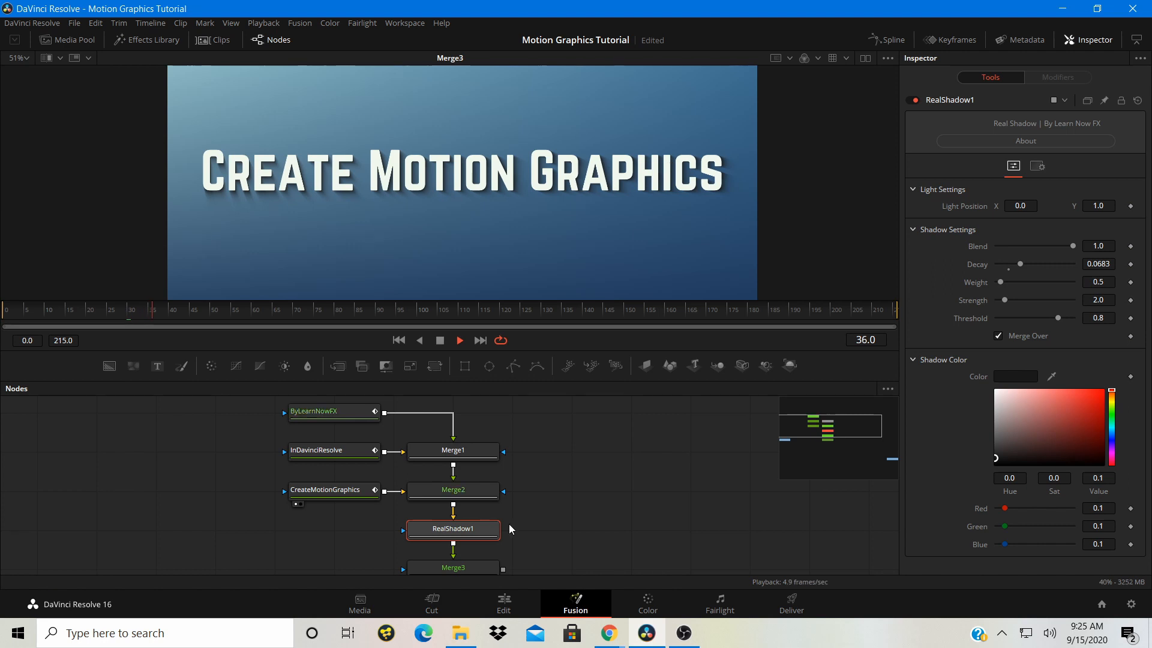
Play the Merge3 animation from frame 0 to review the text with its shadow
{"action": "scroll", "coordinate": [459, 463], "scroll_direction": "down", "scroll_amount": 2}
{"action": "scroll", "coordinate": [451, 480], "scroll_direction": "down", "scroll_amount": 2}
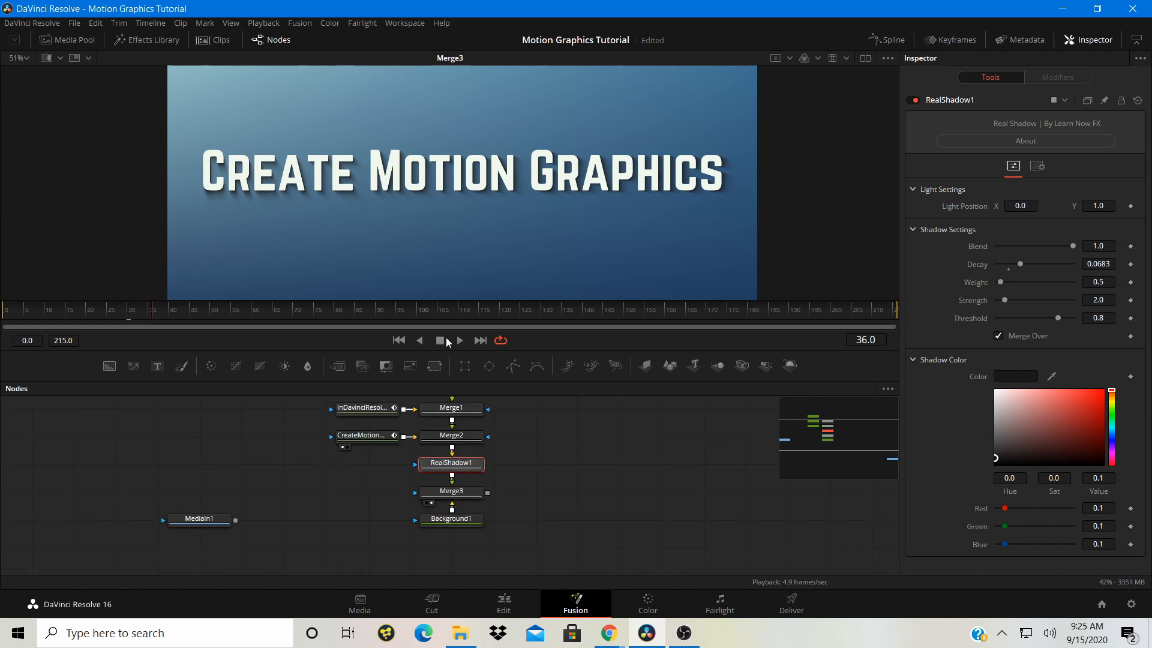
{"action": "left_click", "coordinate": [3, 326]}
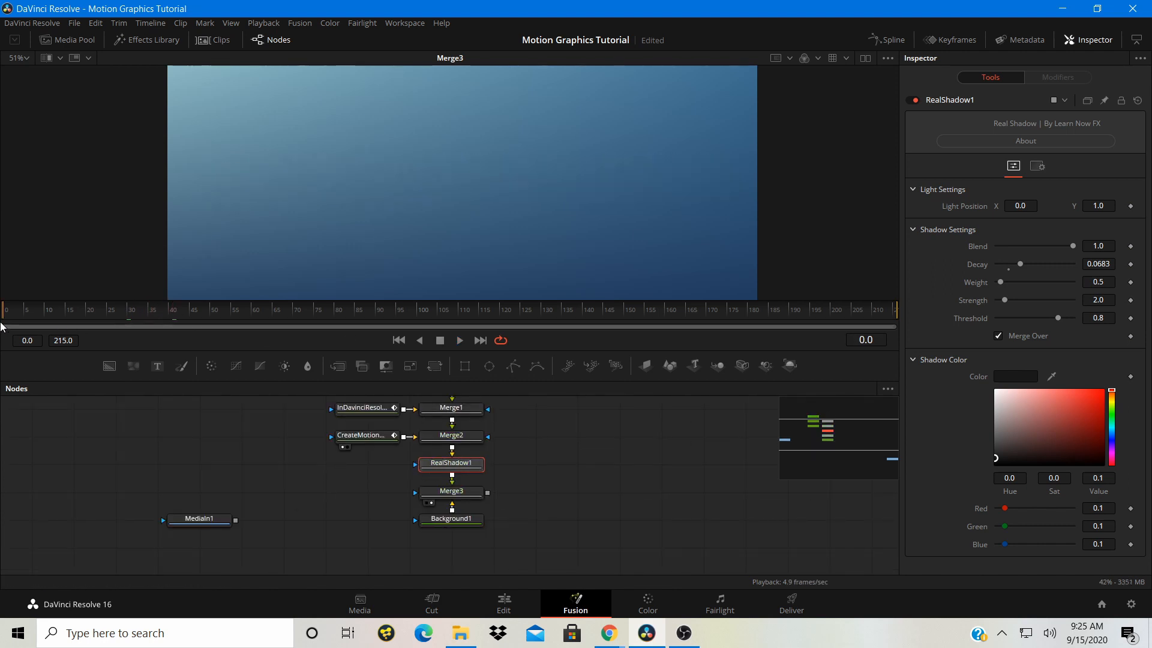
{"action": "key", "text": "space"}
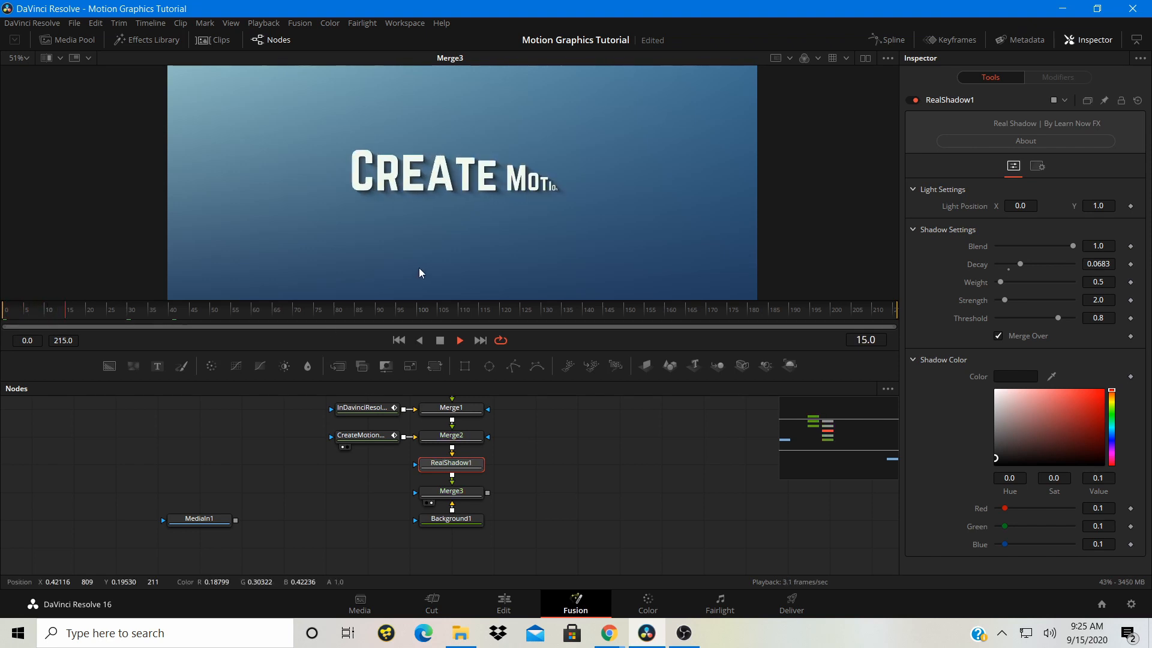
{"action": "key", "text": "space"}
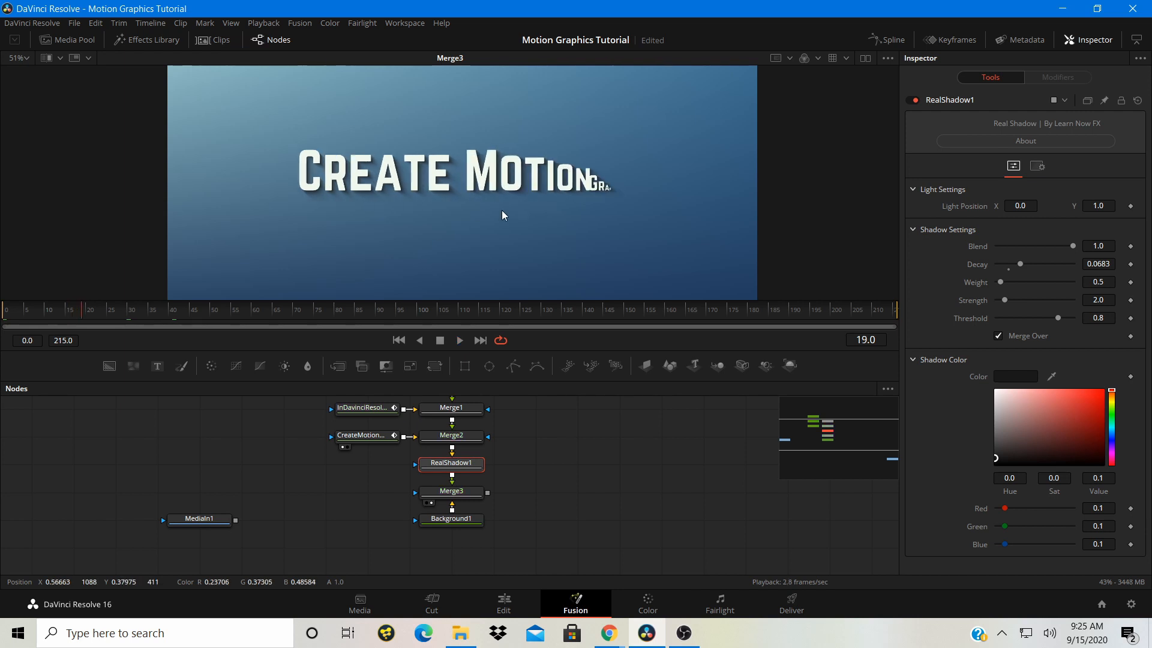
Add a Rays node to the empty area beside Merge2
{"action": "left_click", "coordinate": [609, 425]}
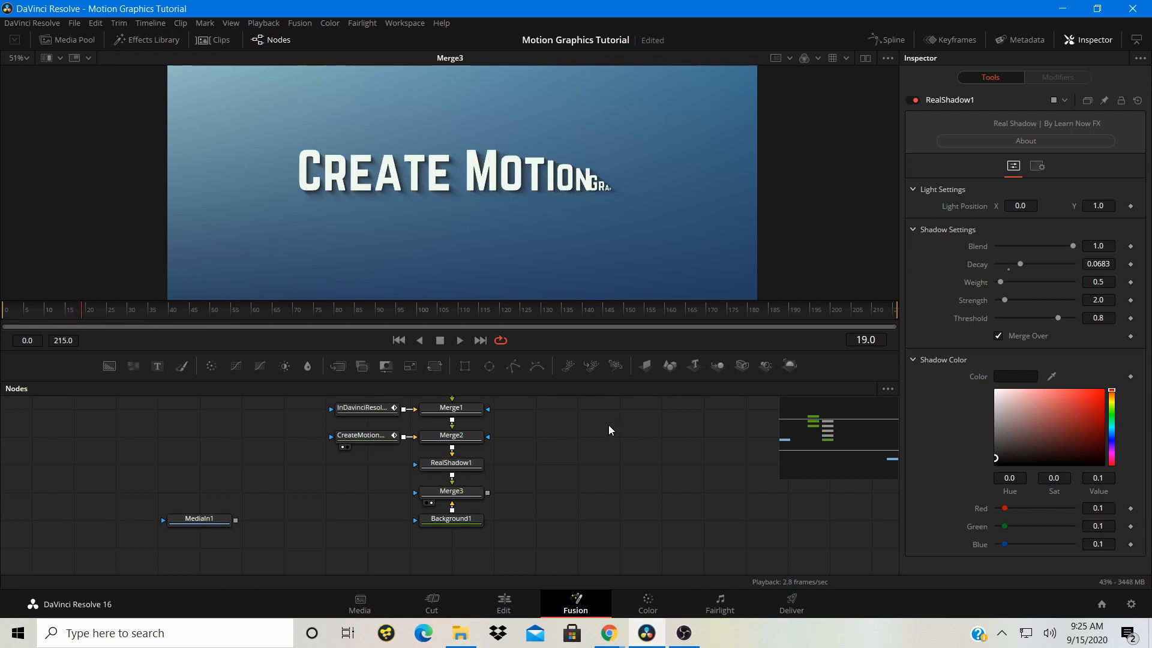
{"action": "key", "text": "shift+space"}
{"action": "type", "text": "ra"}
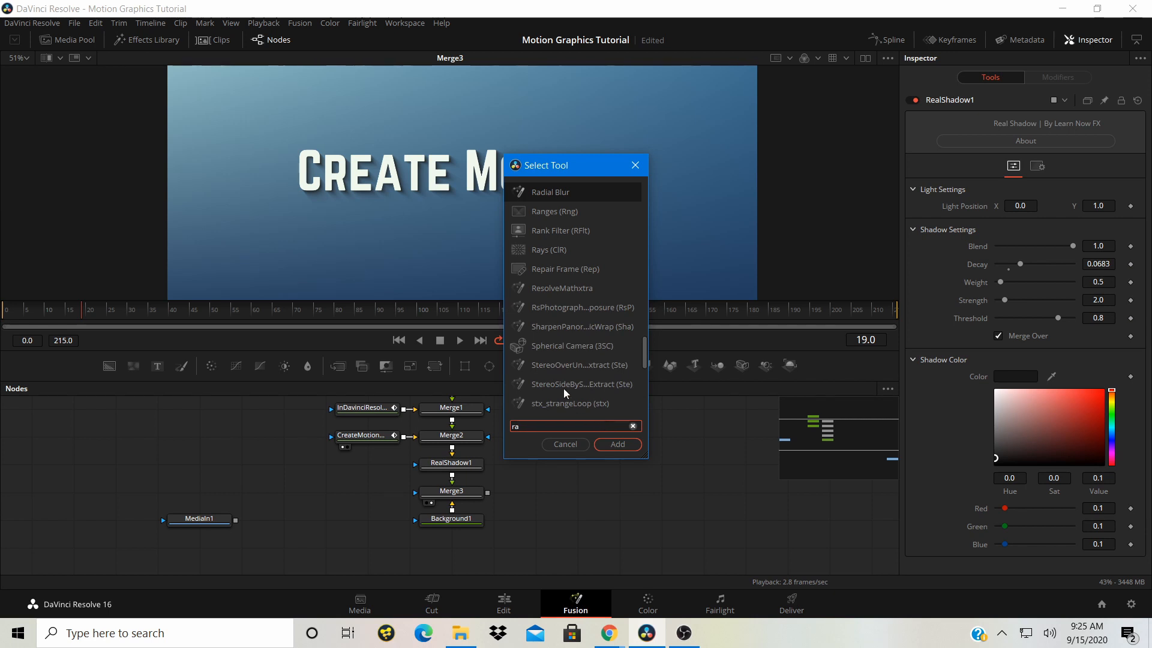
{"action": "type", "text": "y"}
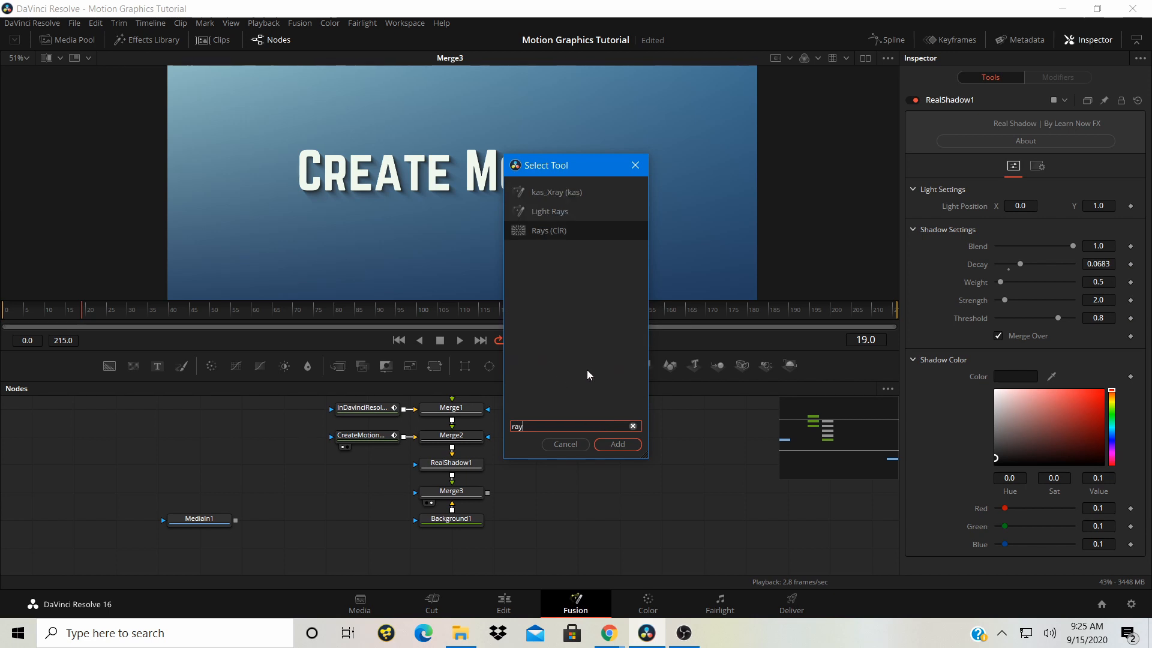
{"action": "left_click", "coordinate": [623, 444]}
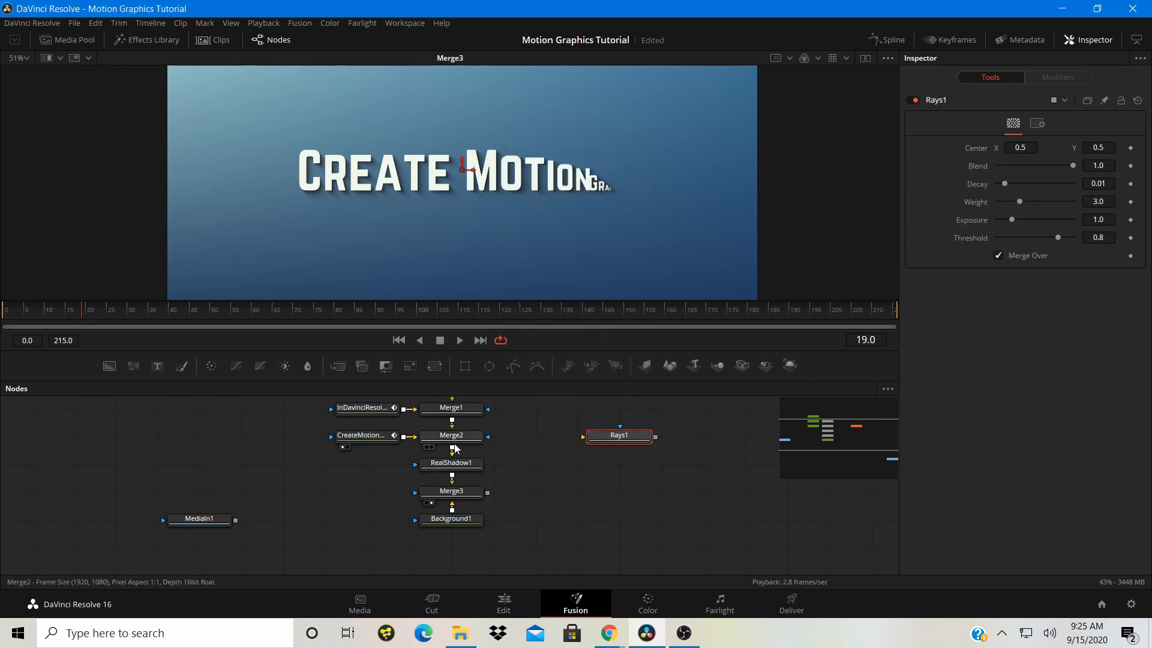
Preview Merge2 through Rays1 with the rays' center at about X 0.155, Y 0.75, and delete Rays1
{"action": "left_click_drag", "start_coordinate": [453, 448], "coordinate": [603, 445]}
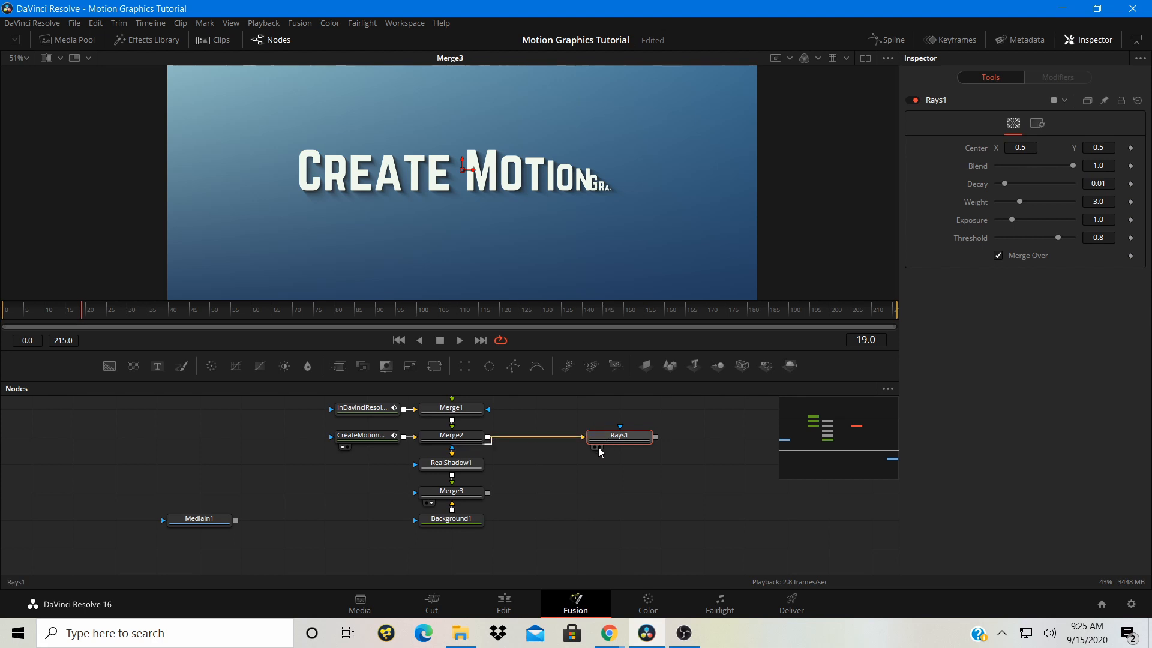
{"action": "left_click", "coordinate": [599, 447]}
{"action": "left_click_drag", "start_coordinate": [467, 170], "coordinate": [259, 87]}
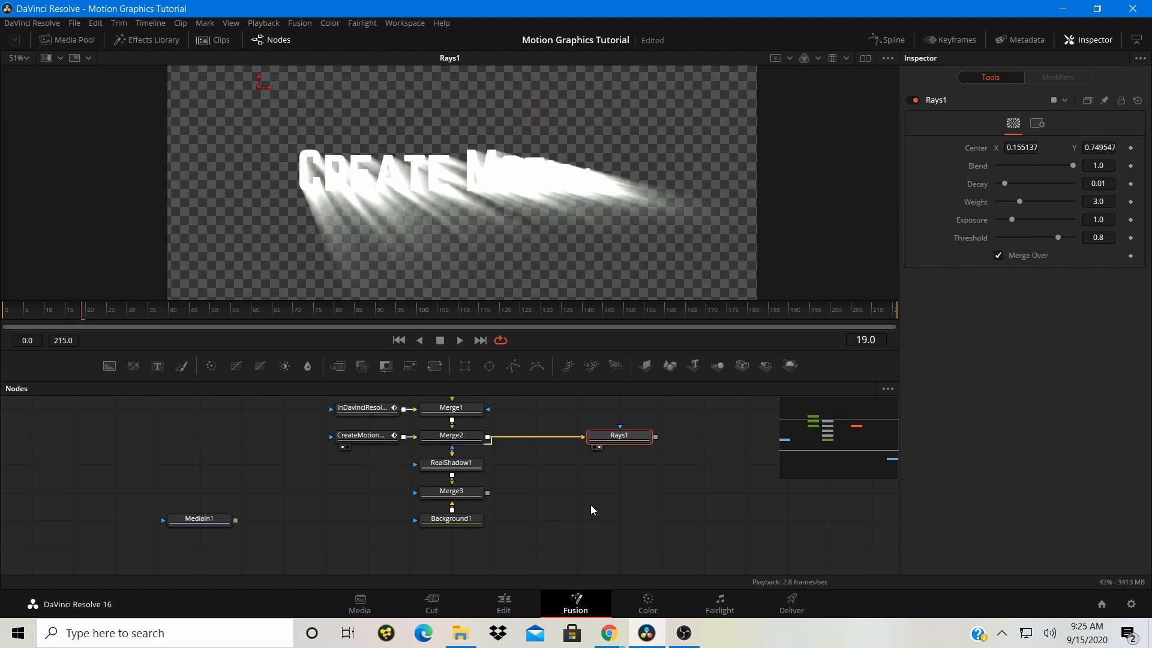
{"action": "left_click_drag", "start_coordinate": [592, 507], "coordinate": [619, 425]}
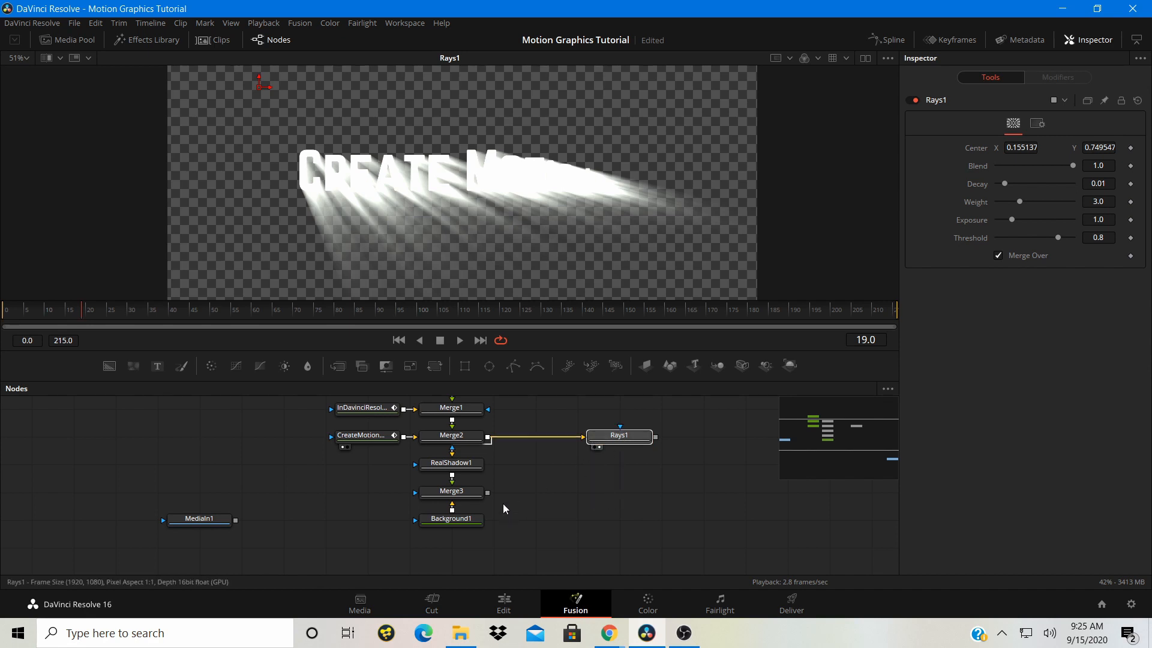
{"action": "key", "text": "Delete"}
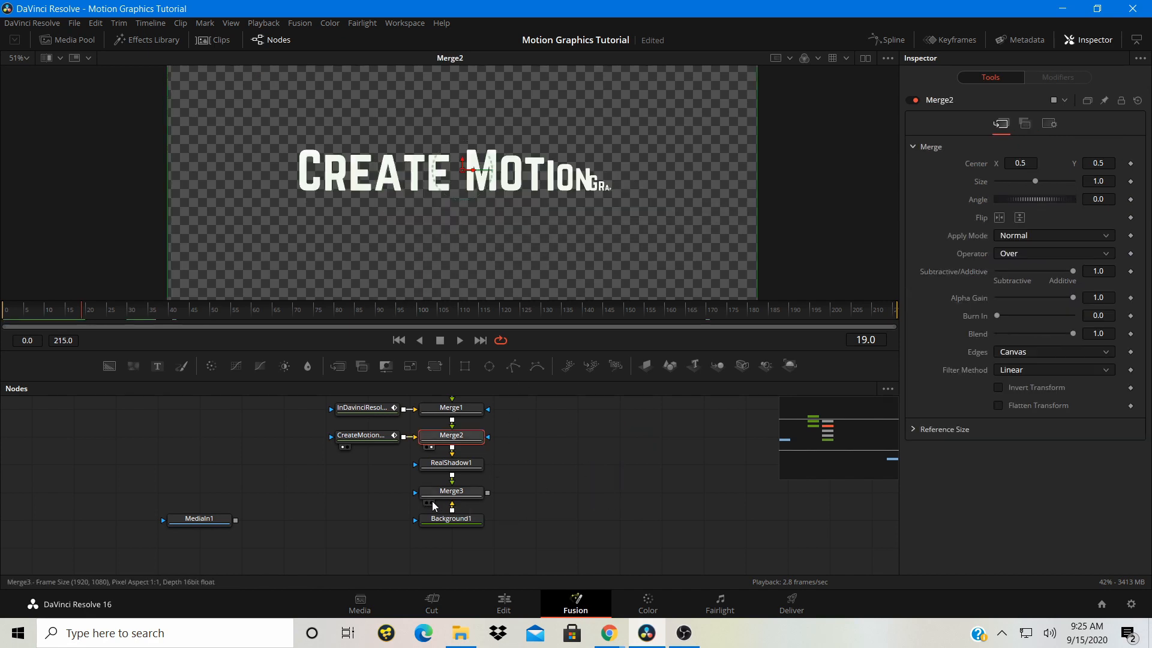
Show Merge3 in the viewer and play the animation on from frame 19
{"action": "left_click", "coordinate": [432, 502]}
{"action": "key", "text": "space"}
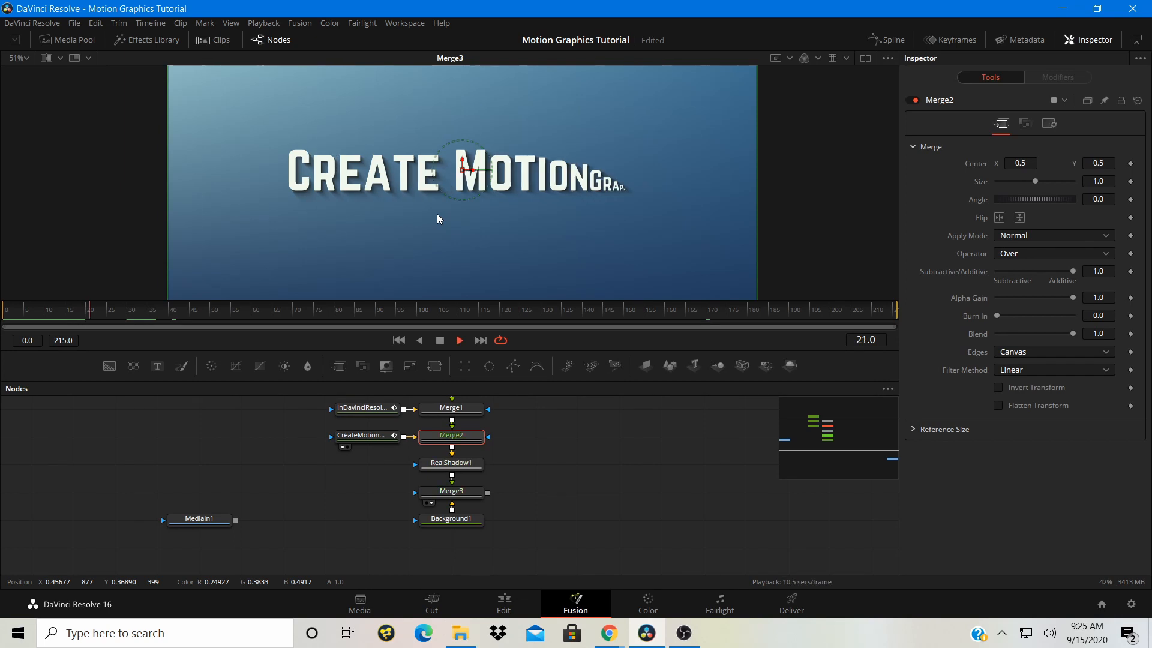
{"action": "key", "text": "space"}
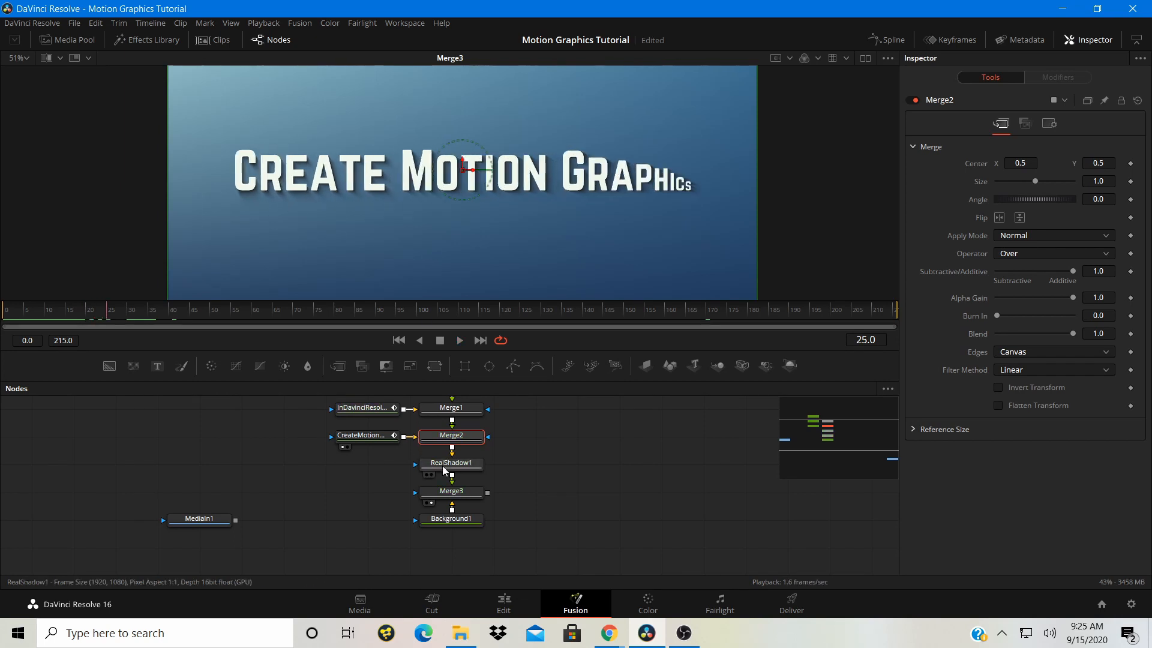
Move MediaIn1 next to the CreateMotionGraphics node and show its color palette beside Merge3 in dual viewers
{"action": "left_click", "coordinate": [444, 471]}
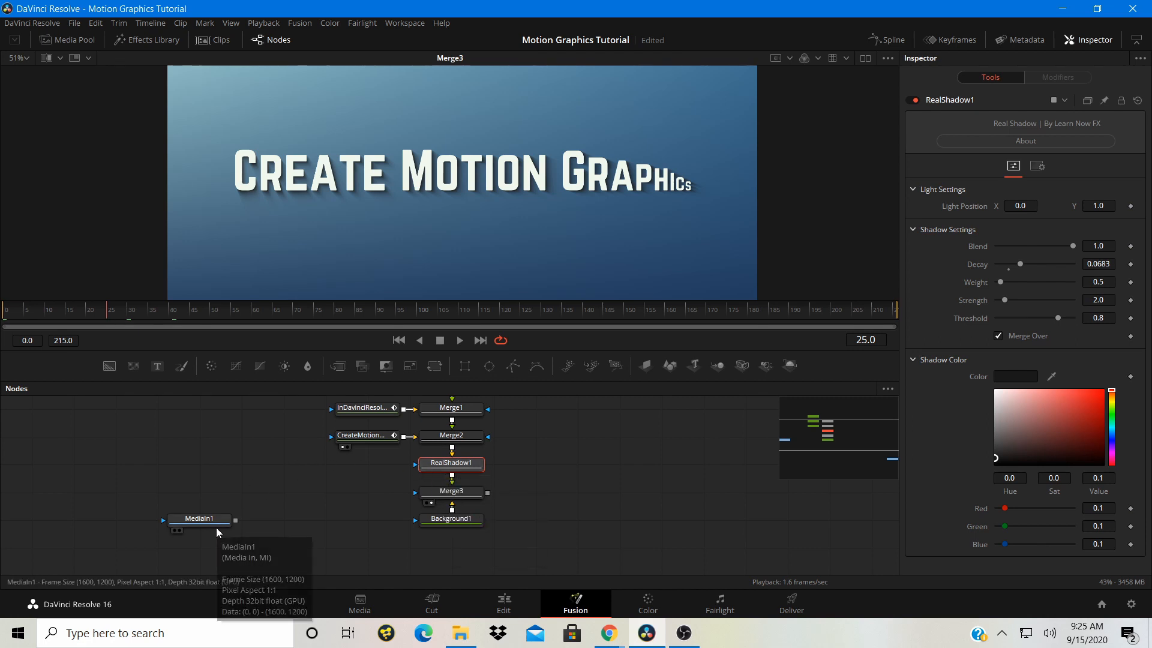
{"action": "left_click_drag", "start_coordinate": [222, 524], "coordinate": [267, 451]}
{"action": "left_click", "coordinate": [220, 444]}
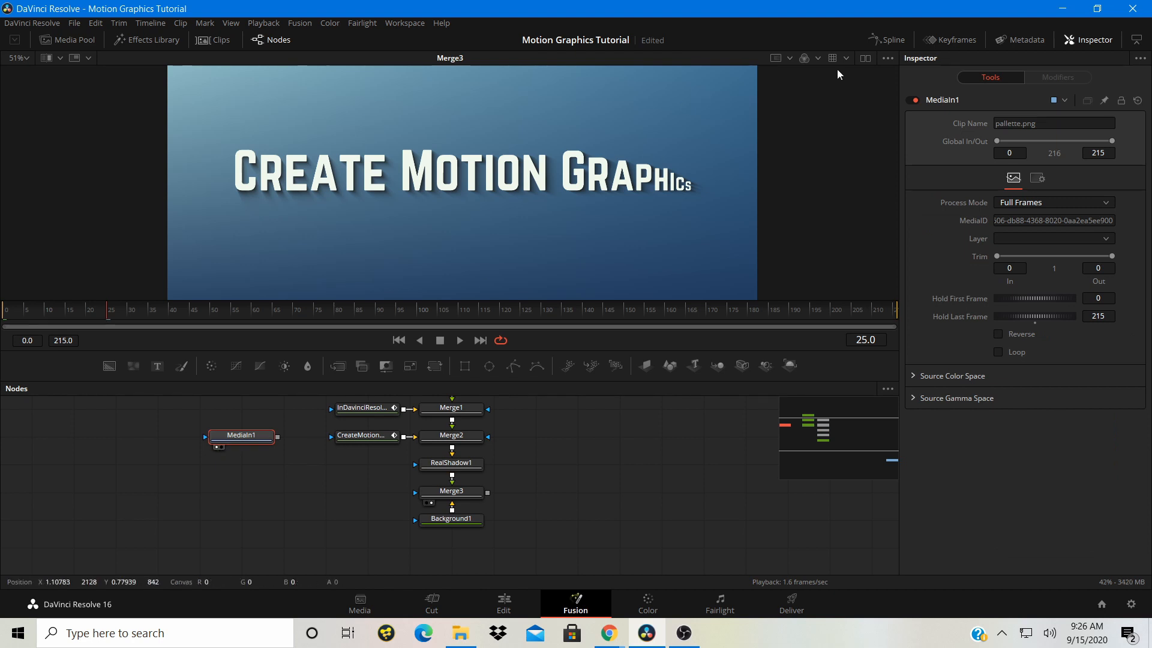
{"action": "left_click", "coordinate": [865, 57]}
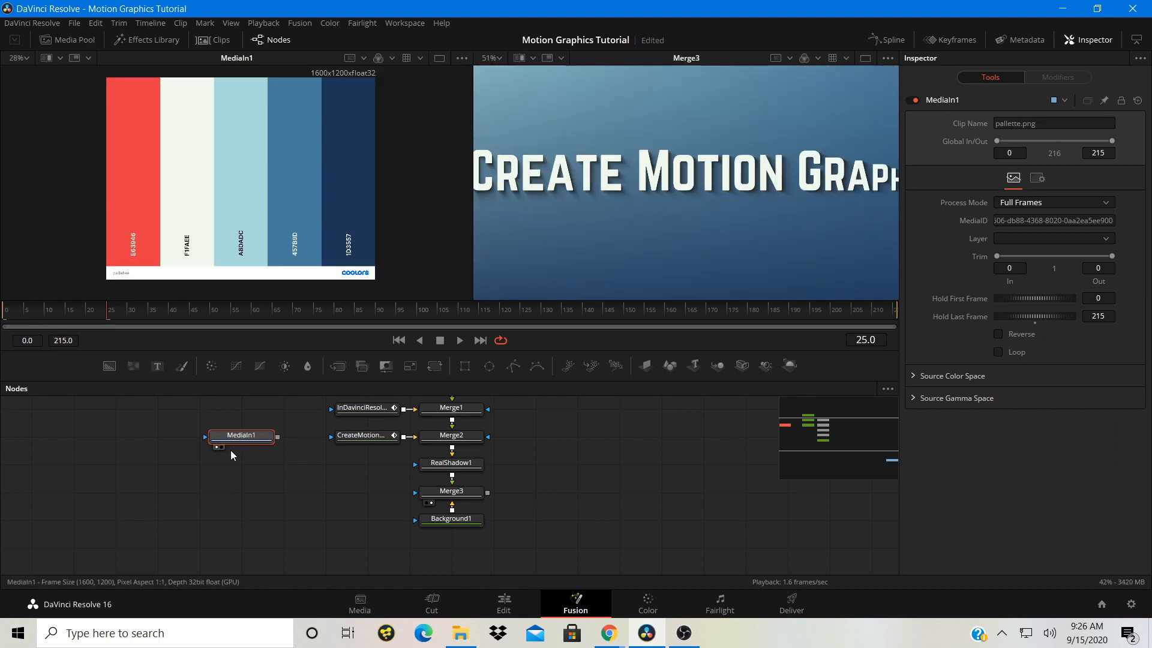
Pick the palette's light blue A8DADC as the RealShadow1 shadow color and lower its value to about 0.0777 in a single viewer
{"action": "left_click", "coordinate": [455, 467]}
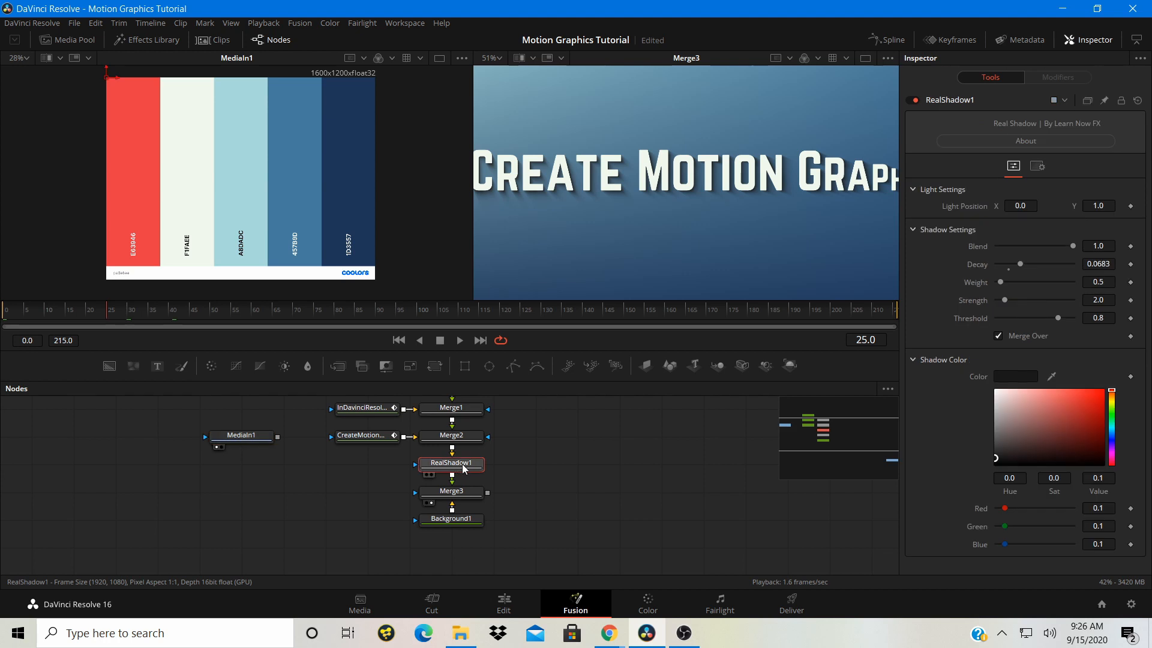
{"action": "left_click_drag", "start_coordinate": [1052, 377], "coordinate": [243, 168]}
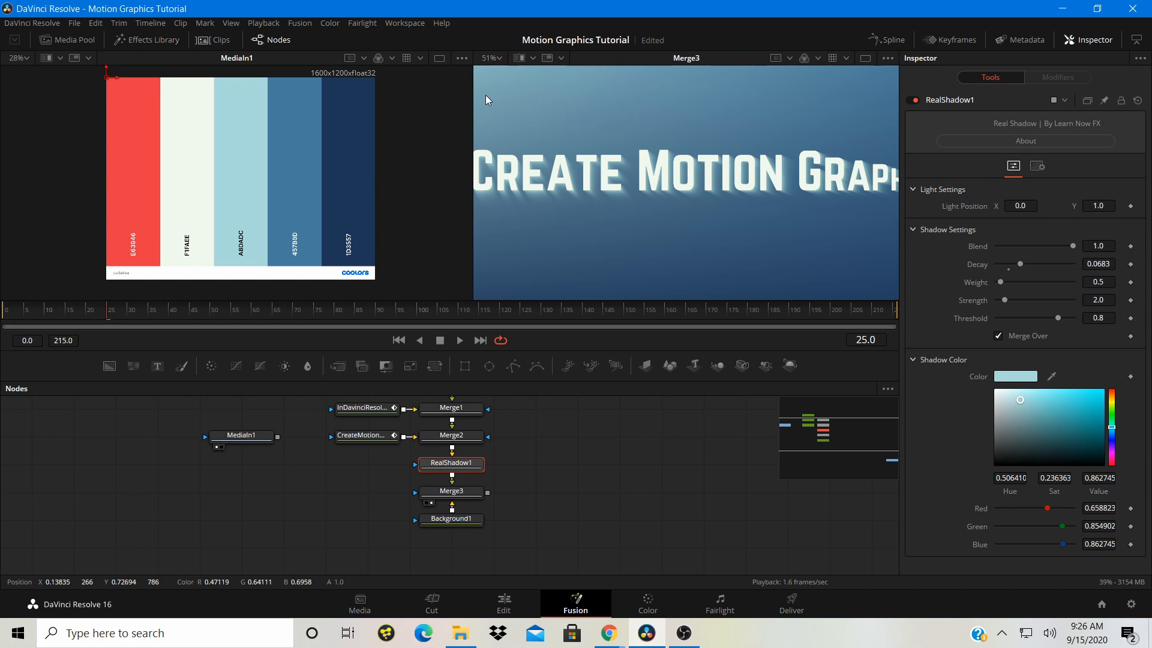
{"action": "left_click", "coordinate": [865, 58]}
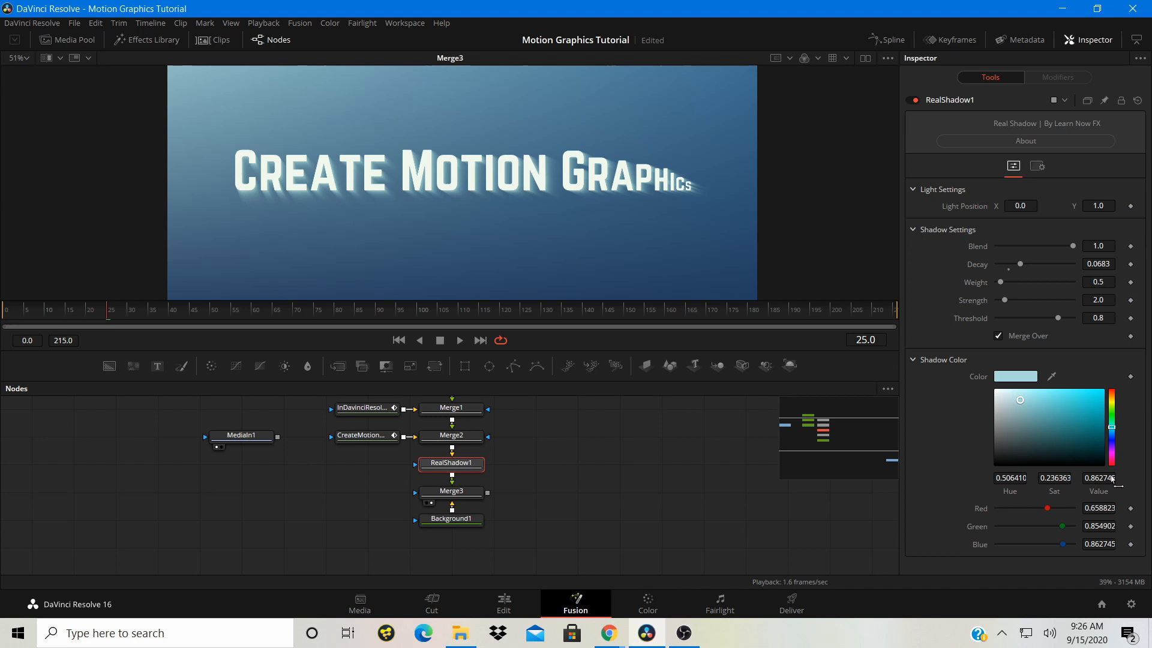
{"action": "mouse_move", "coordinate": [1113, 478]}
{"action": "left_mouse_down"}
{"action": "mouse_move", "coordinate": [1029, 478]}
{"action": "mouse_move", "coordinate": [1113, 480]}
{"action": "left_mouse_up"}
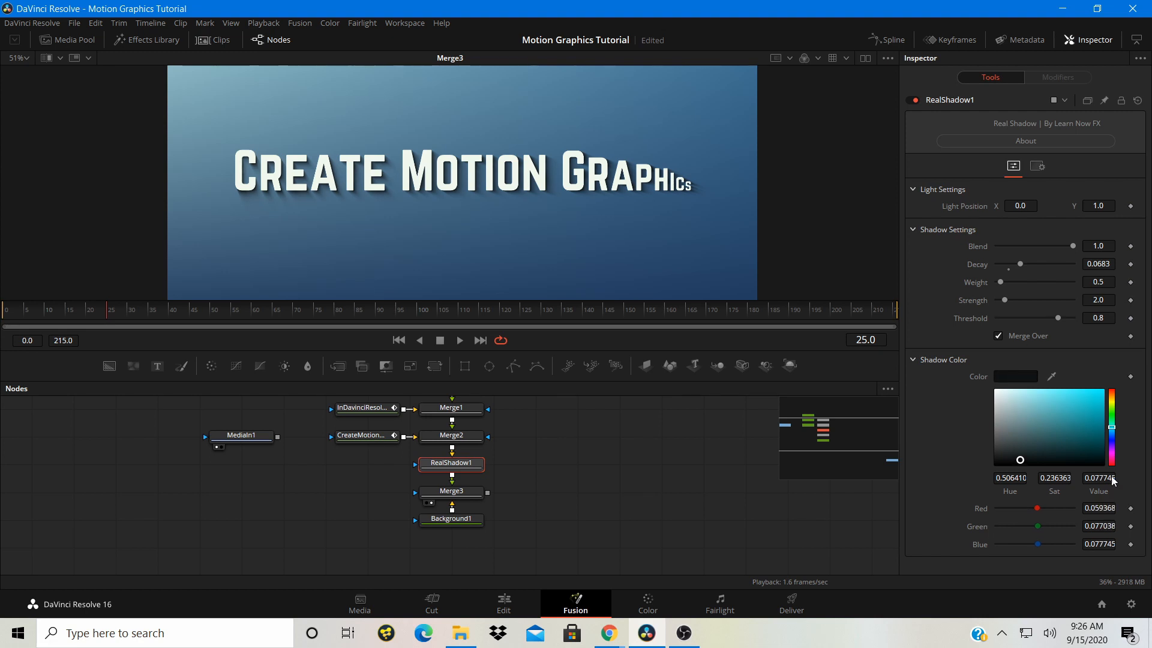
{"action": "left_click", "coordinate": [638, 406]}
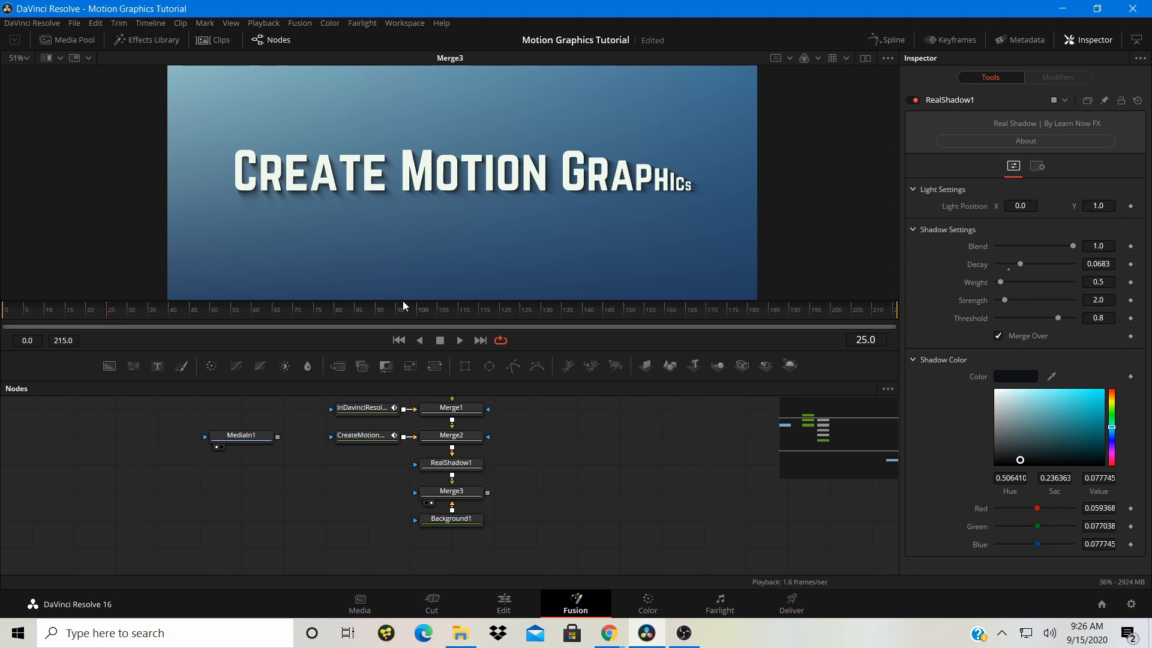
Play the animation from frame 0 to check the recolored shadow
{"action": "left_click_drag", "start_coordinate": [107, 309], "coordinate": [5, 309]}
{"action": "key", "text": "space"}
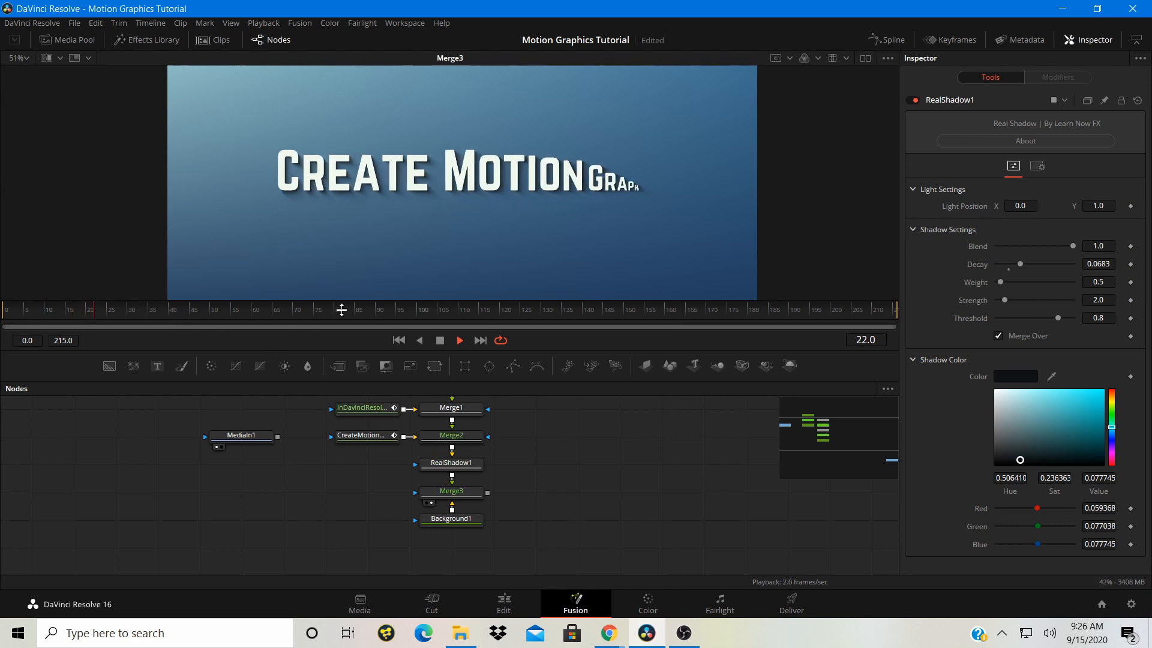
{"action": "key", "text": "space"}
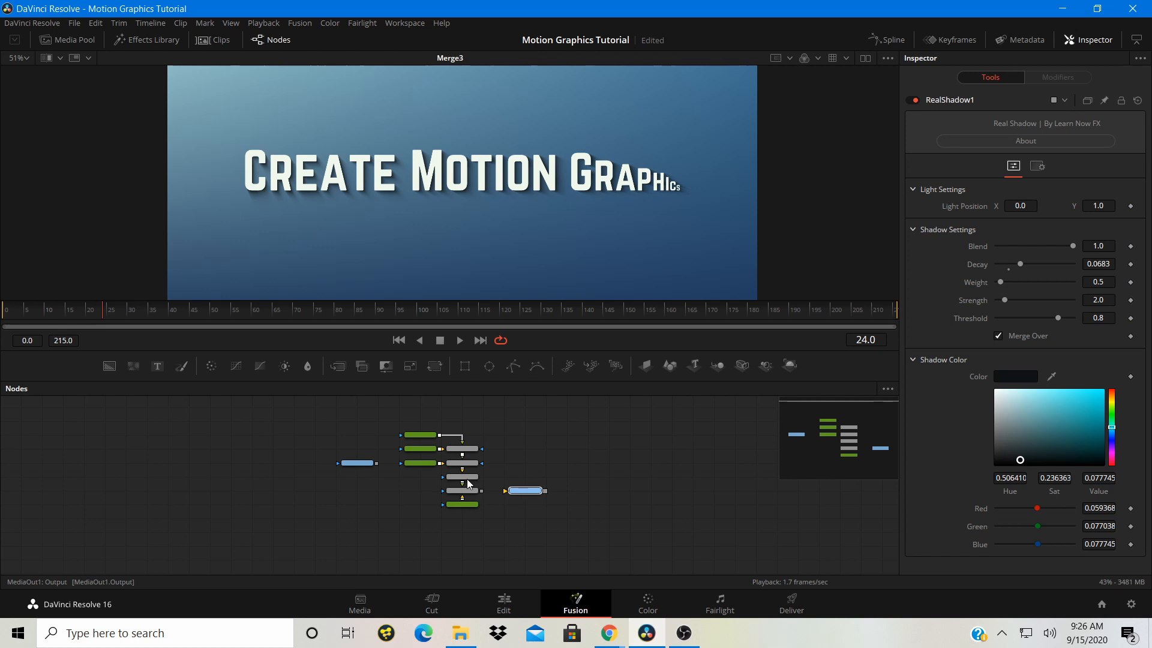
Connect the Merge3 output to MediaOut1 for display and switch to the Edit page
{"action": "scroll", "coordinate": [470, 483], "scroll_direction": "up", "scroll_amount": 5}
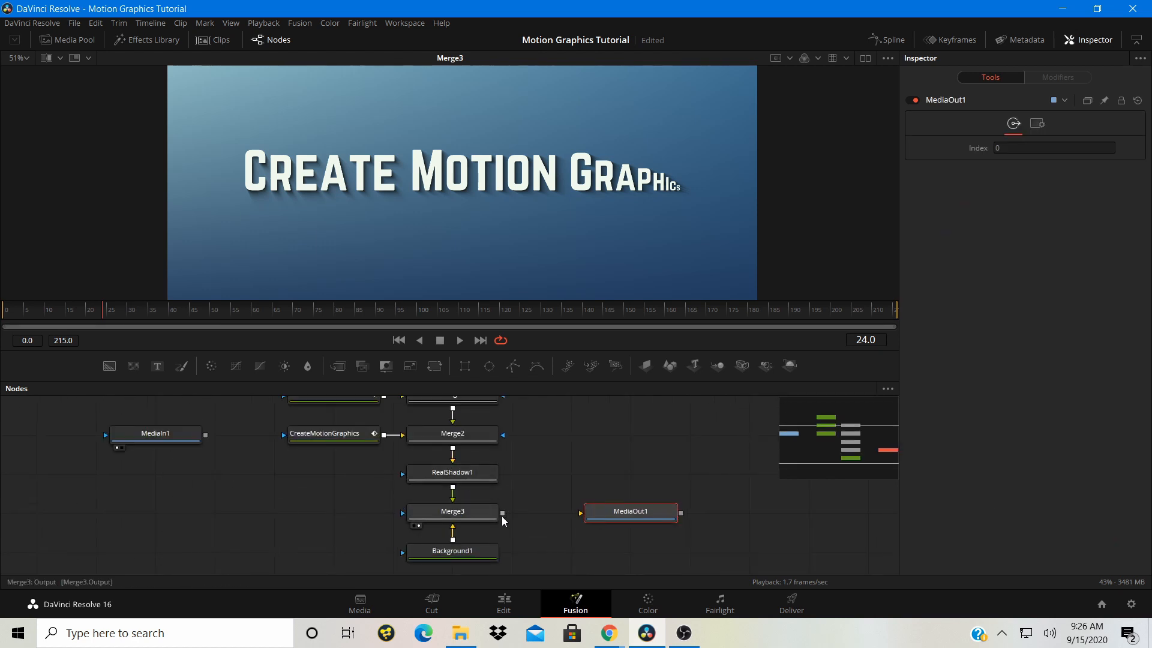
{"action": "left_click_drag", "start_coordinate": [502, 513], "coordinate": [615, 514]}
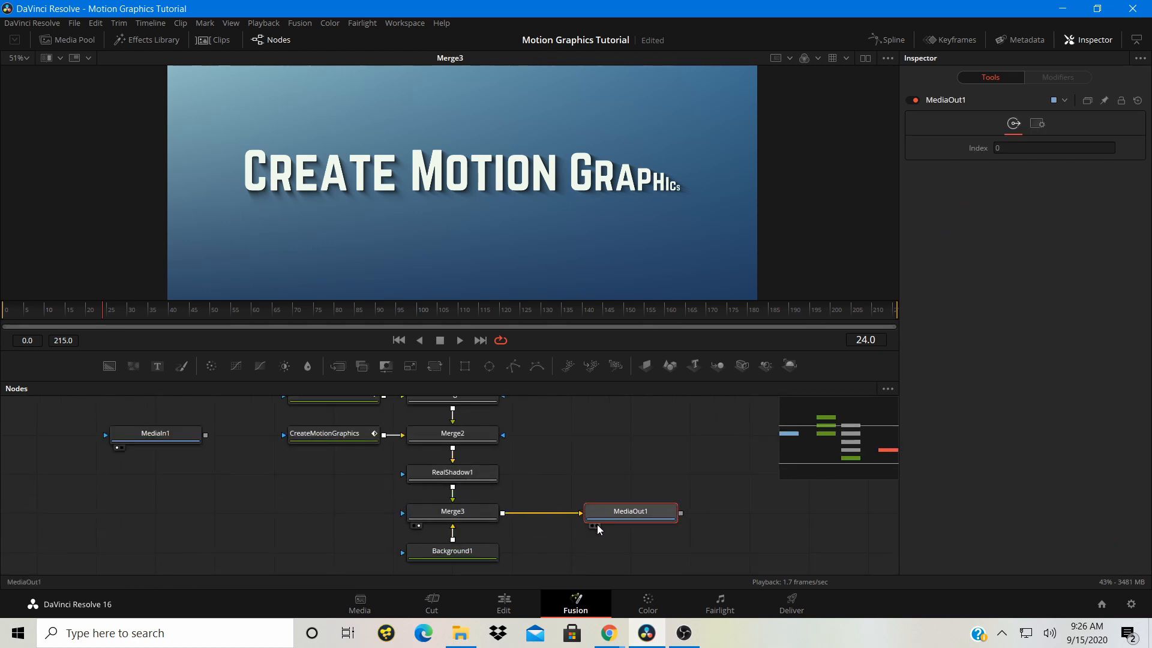
{"action": "left_click", "coordinate": [595, 525]}
{"action": "left_click", "coordinate": [506, 602]}
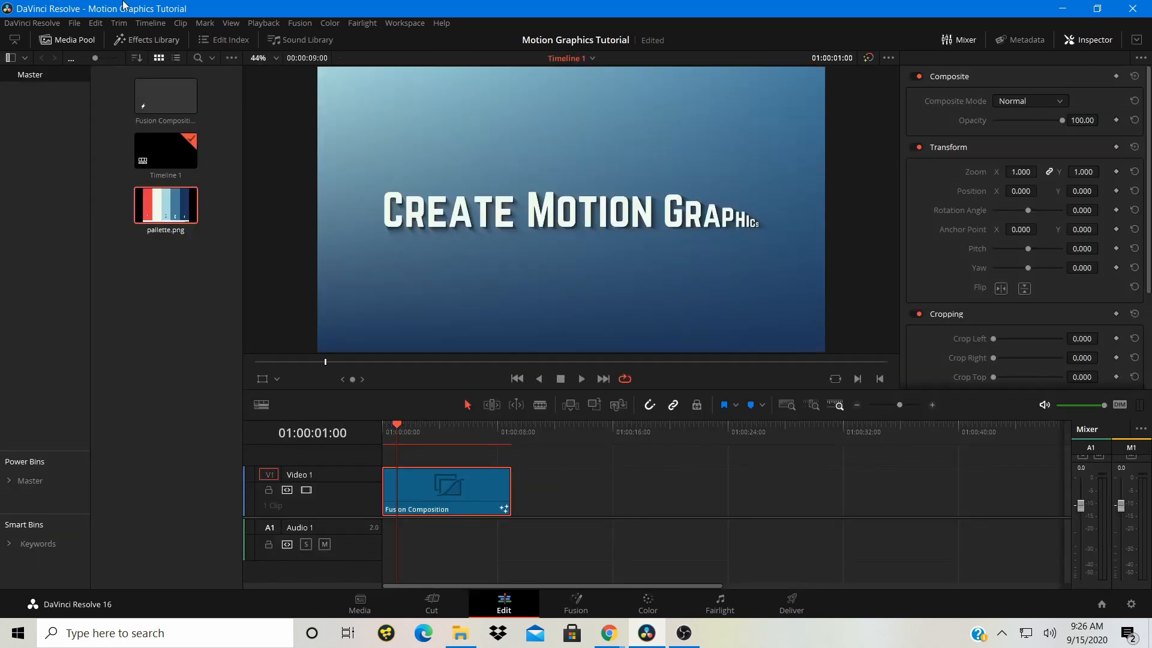
Add cinematic black bars to the timeline with 2.35 output blanking
{"action": "left_click", "coordinate": [145, 24]}
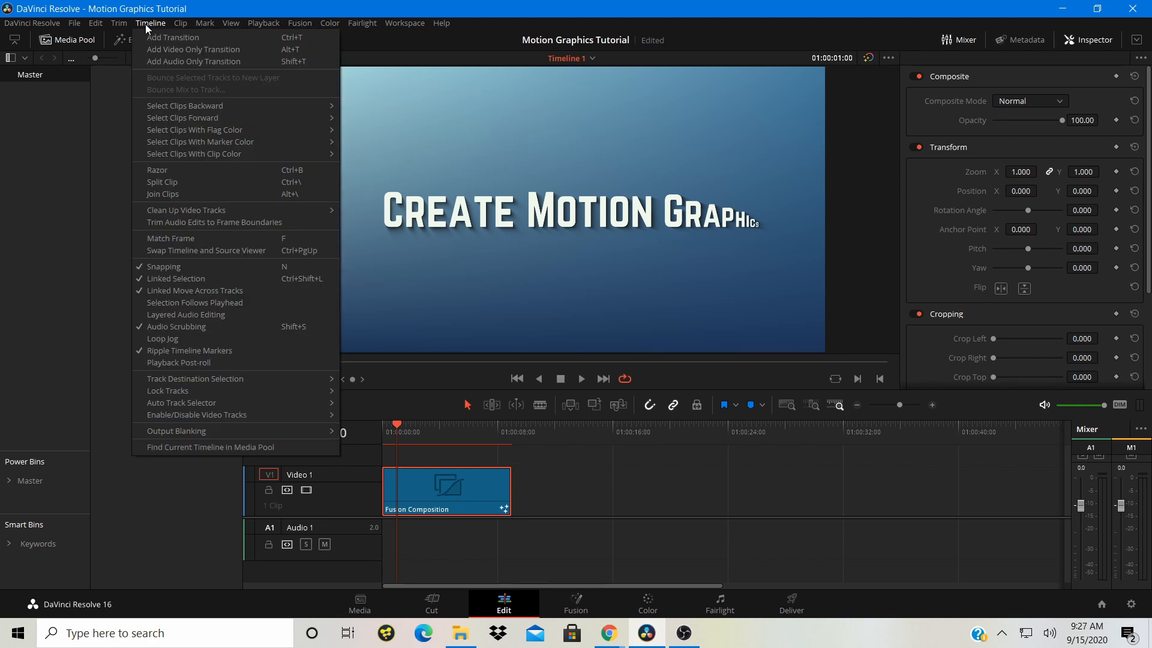
{"action": "mouse_move", "coordinate": [228, 436]}
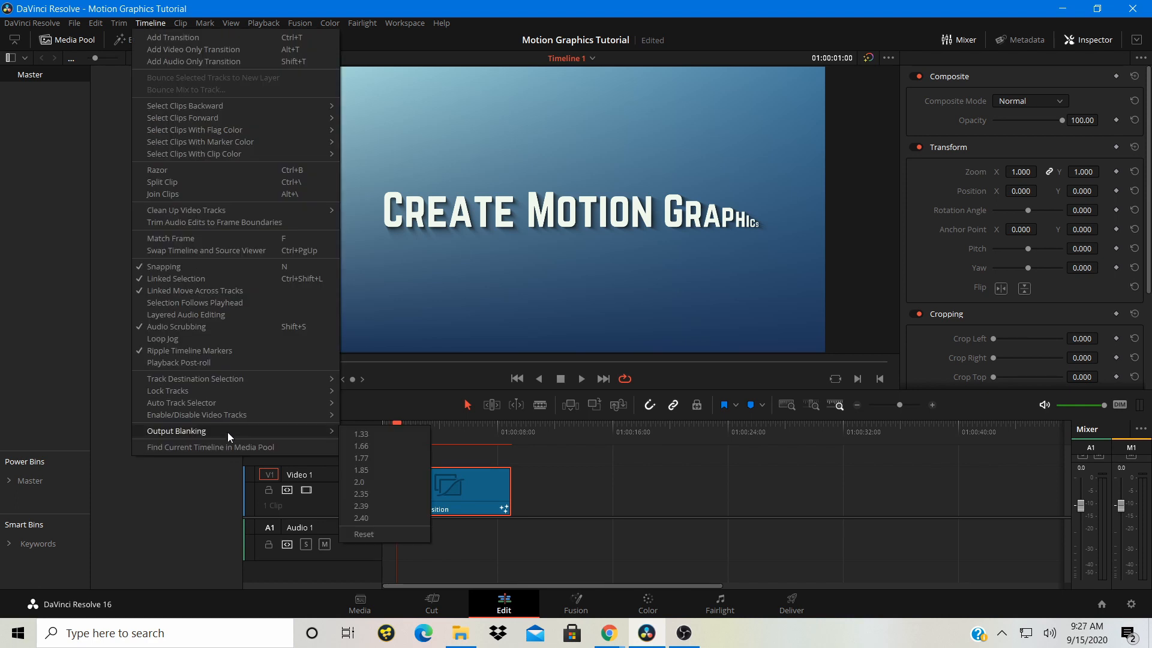
{"action": "left_click", "coordinate": [362, 494]}
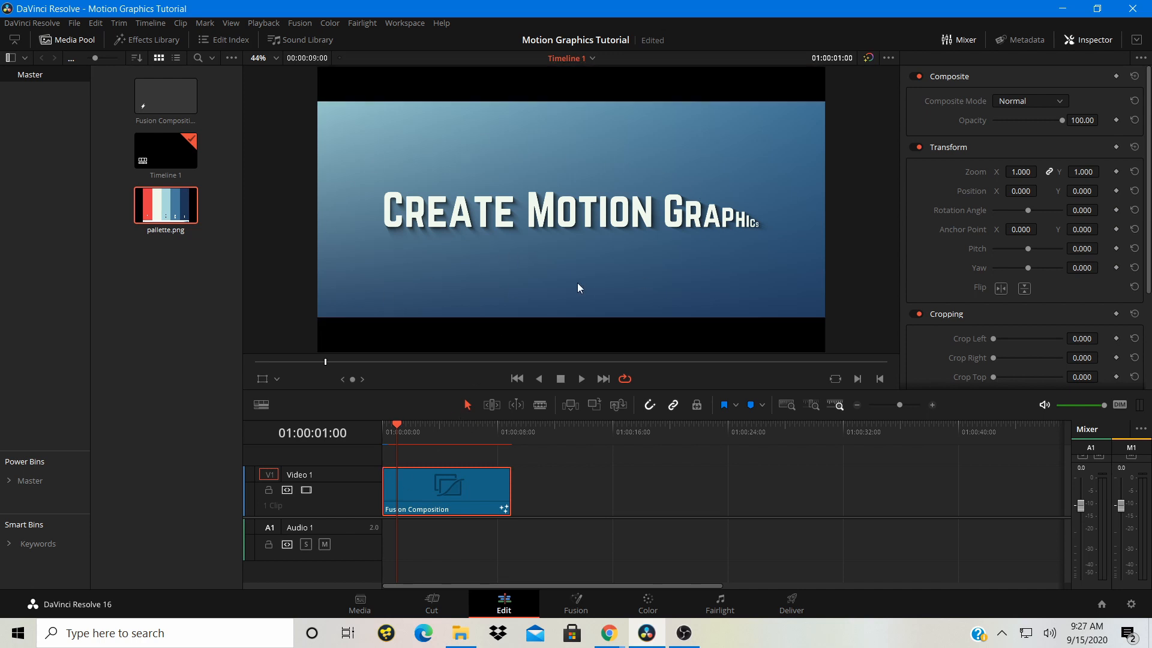
Play the title animation from the start of the timeline to check it with the black bars, and hide the Media Pool
{"action": "left_click", "coordinate": [384, 427]}
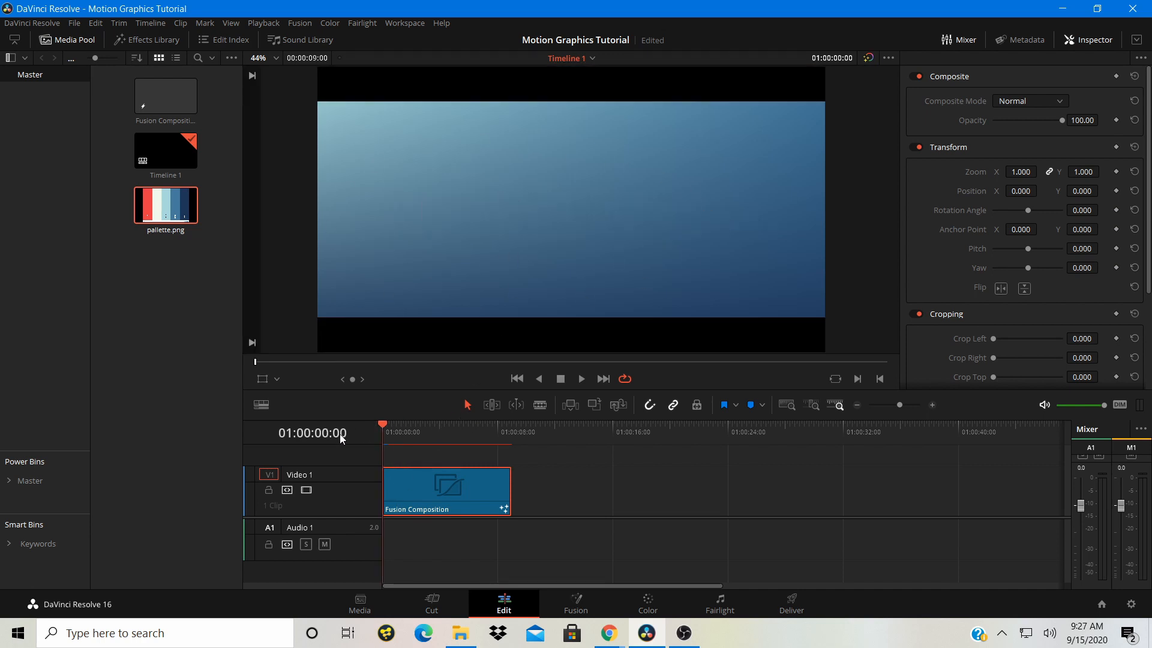
{"action": "key", "text": "space"}
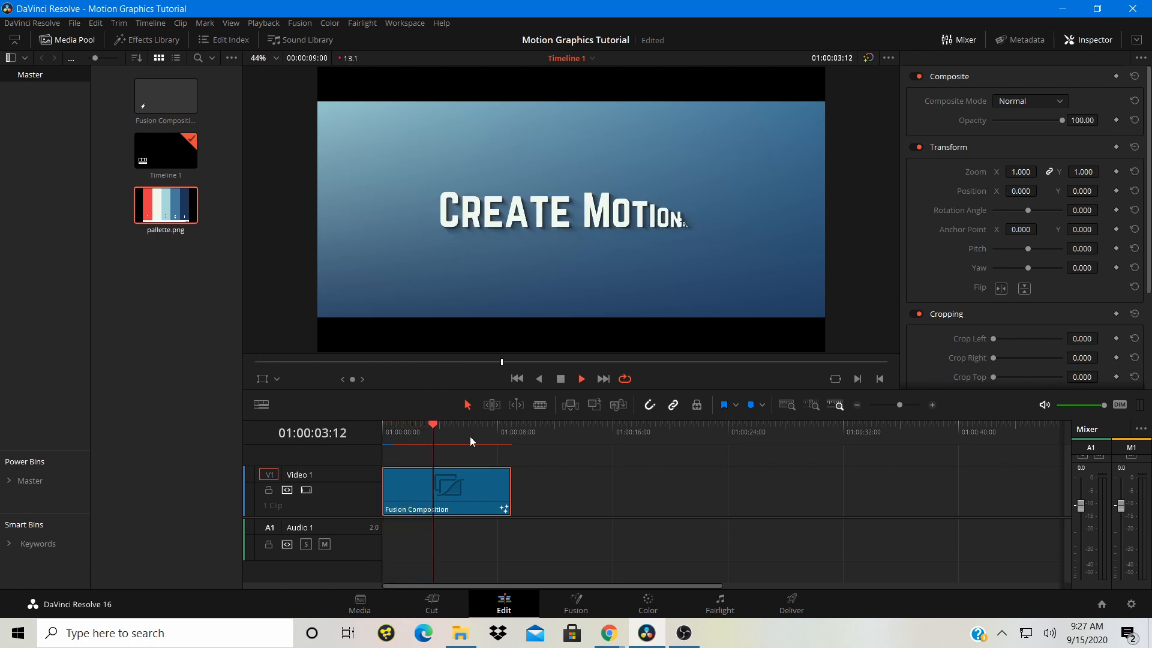
{"action": "key", "text": "space"}
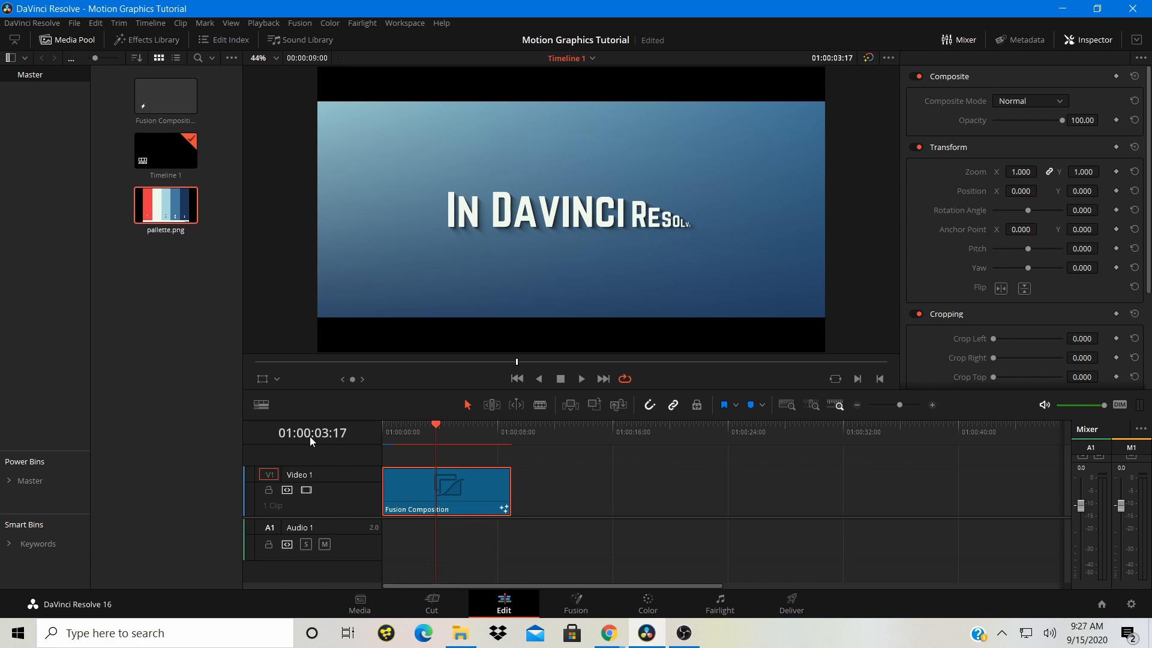
{"action": "left_click", "coordinate": [73, 38]}
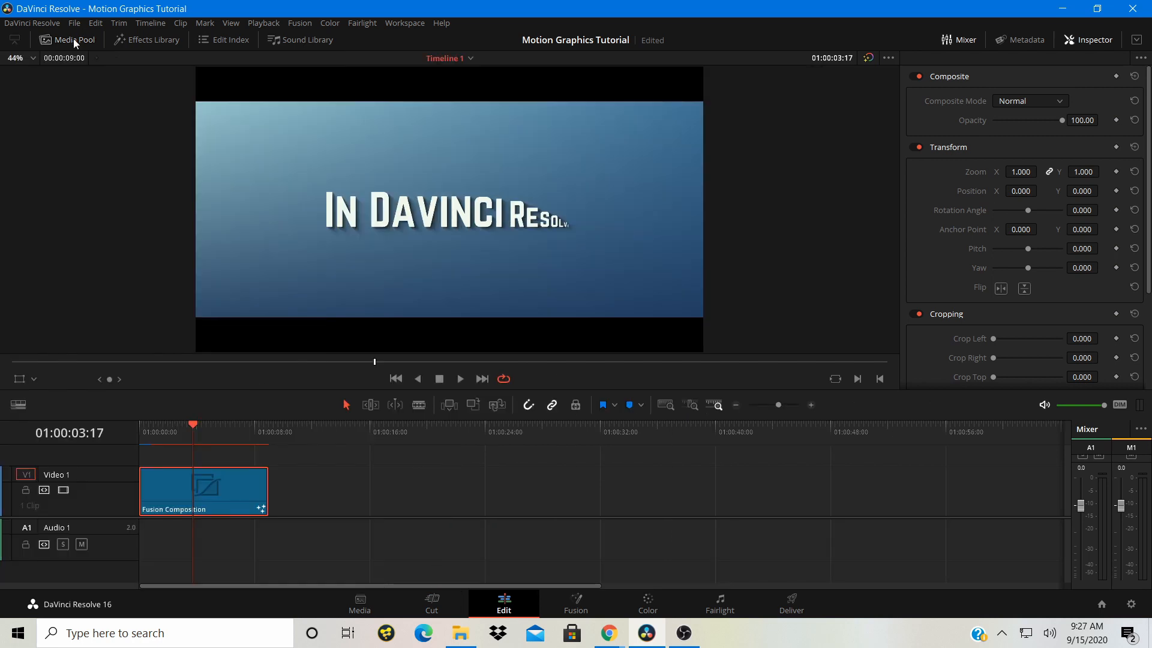